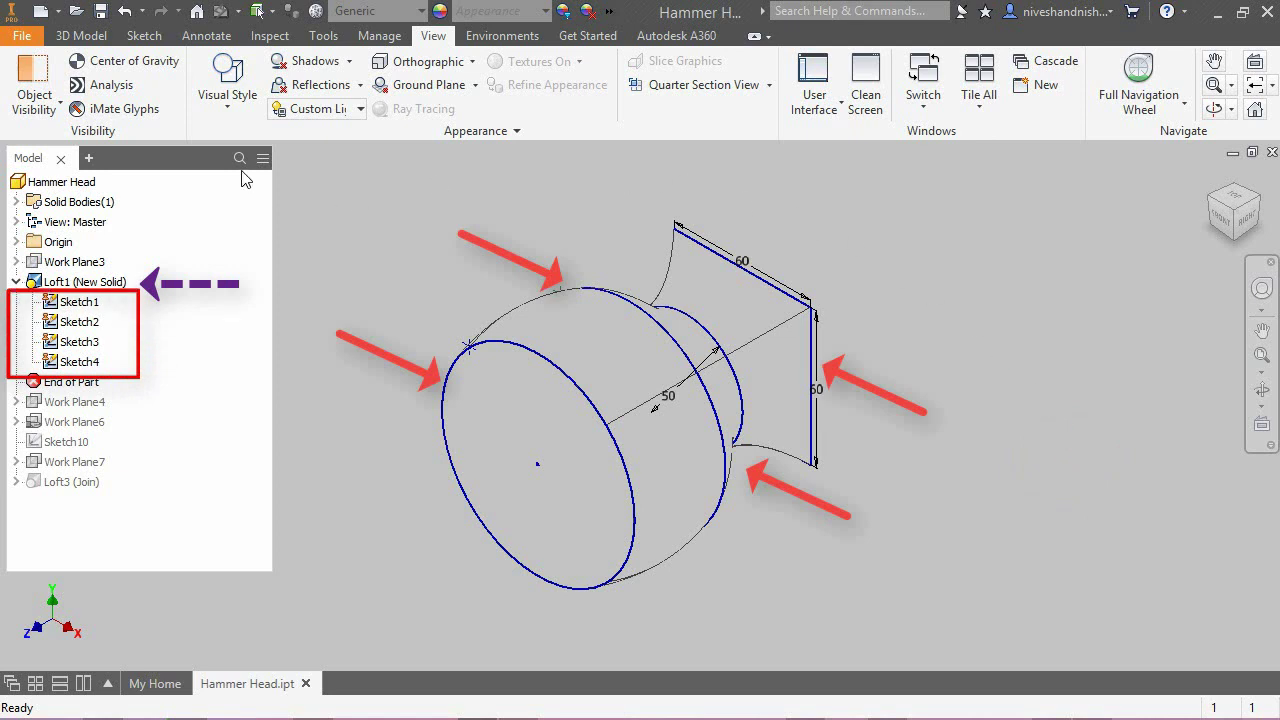
Switch the visual style to Shaded with Edges to view Loft1 as a solid.
{"action": "left_click", "coordinate": [227, 92]}
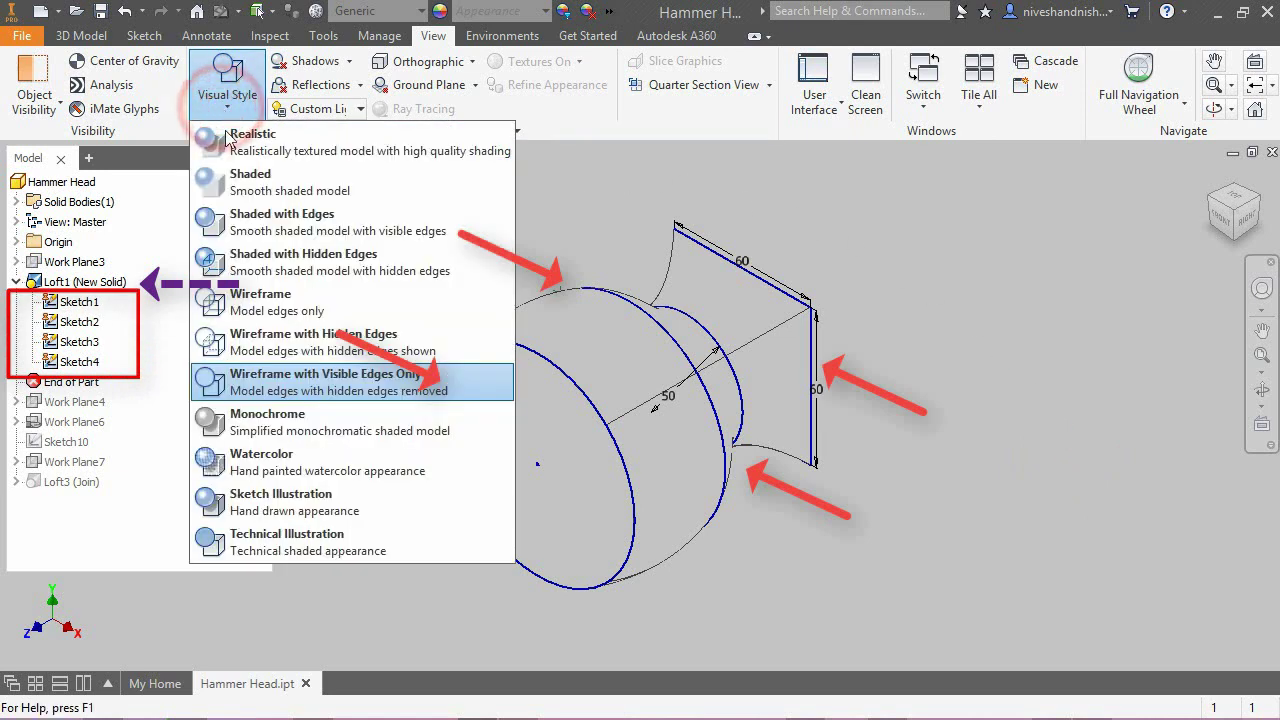
{"action": "left_click", "coordinate": [285, 228]}
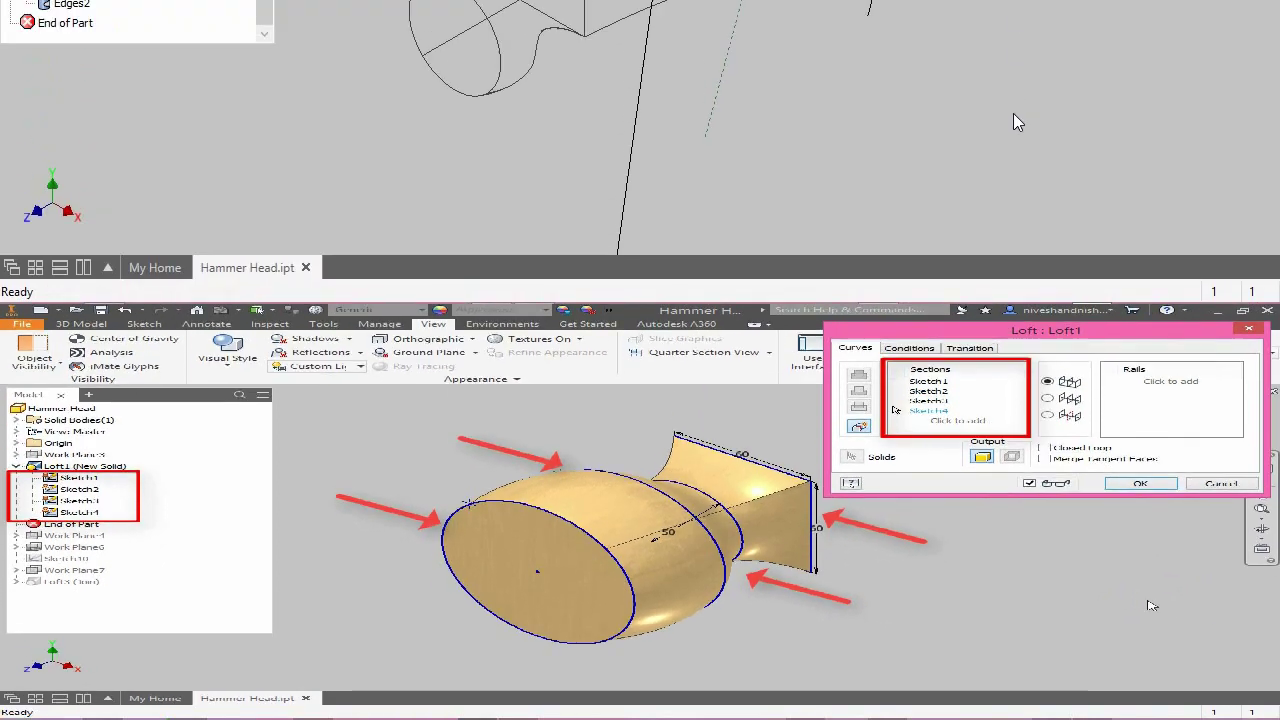
Re-centre and orbit the model with the Full Navigation Wheel to see the claw side-on.
{"action": "left_click", "coordinate": [1010, 509]}
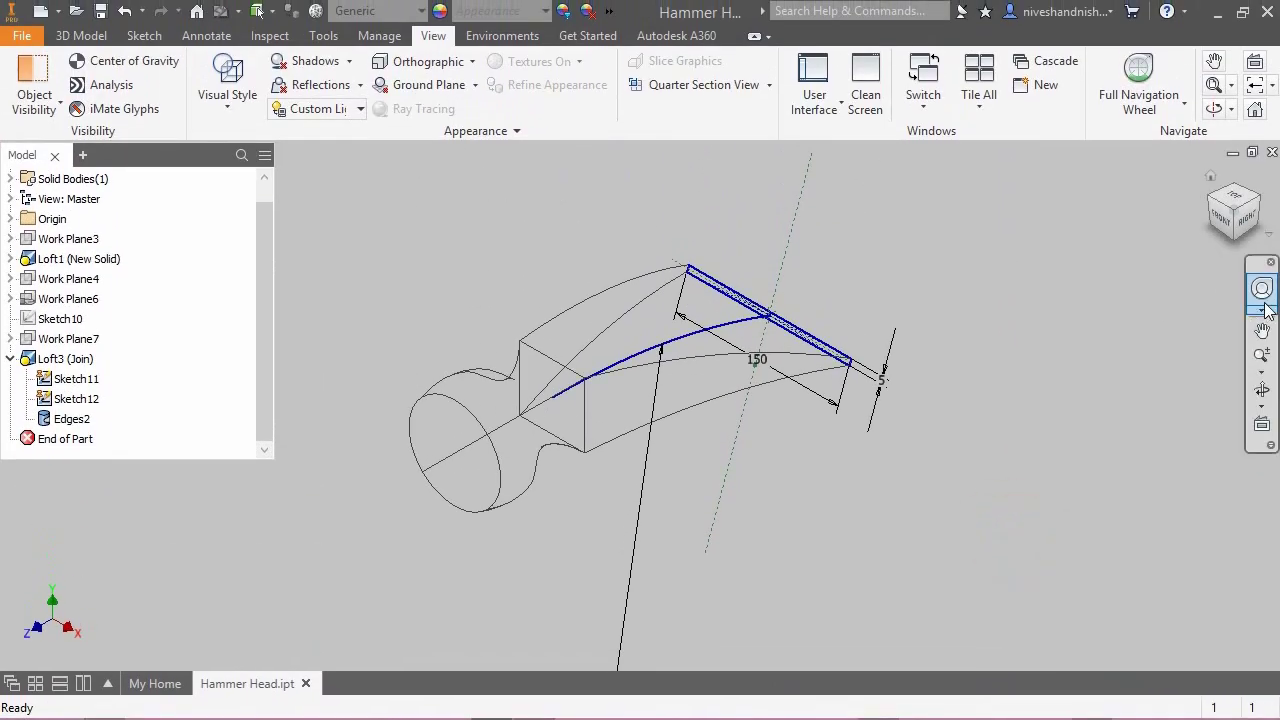
{"action": "left_click", "coordinate": [1260, 291]}
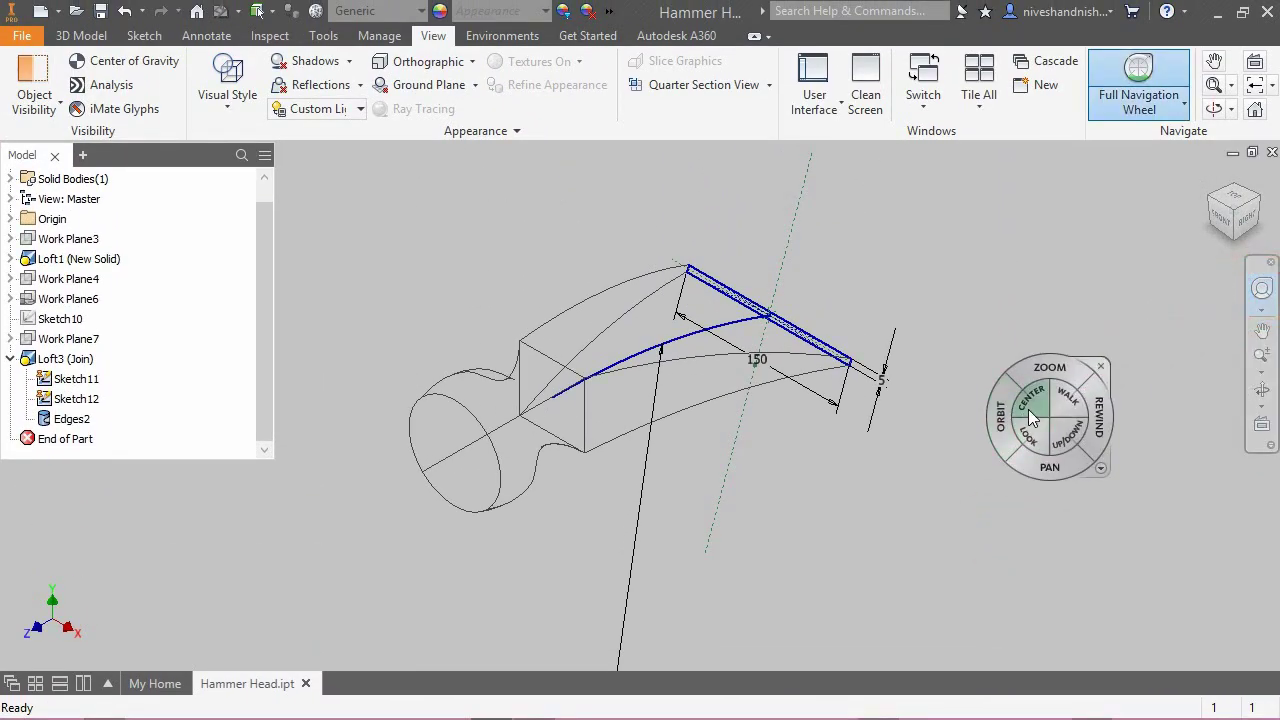
{"action": "left_click_drag", "start_coordinate": [1028, 410], "coordinate": [680, 357]}
{"action": "mouse_move", "coordinate": [933, 442]}
{"action": "left_mouse_down"}
{"action": "mouse_move", "coordinate": [893, 428]}
{"action": "mouse_move", "coordinate": [895, 405]}
{"action": "mouse_move", "coordinate": [888, 428]}
{"action": "mouse_move", "coordinate": [869, 427]}
{"action": "mouse_move", "coordinate": [889, 434]}
{"action": "left_mouse_up"}
{"action": "left_click", "coordinate": [979, 360]}
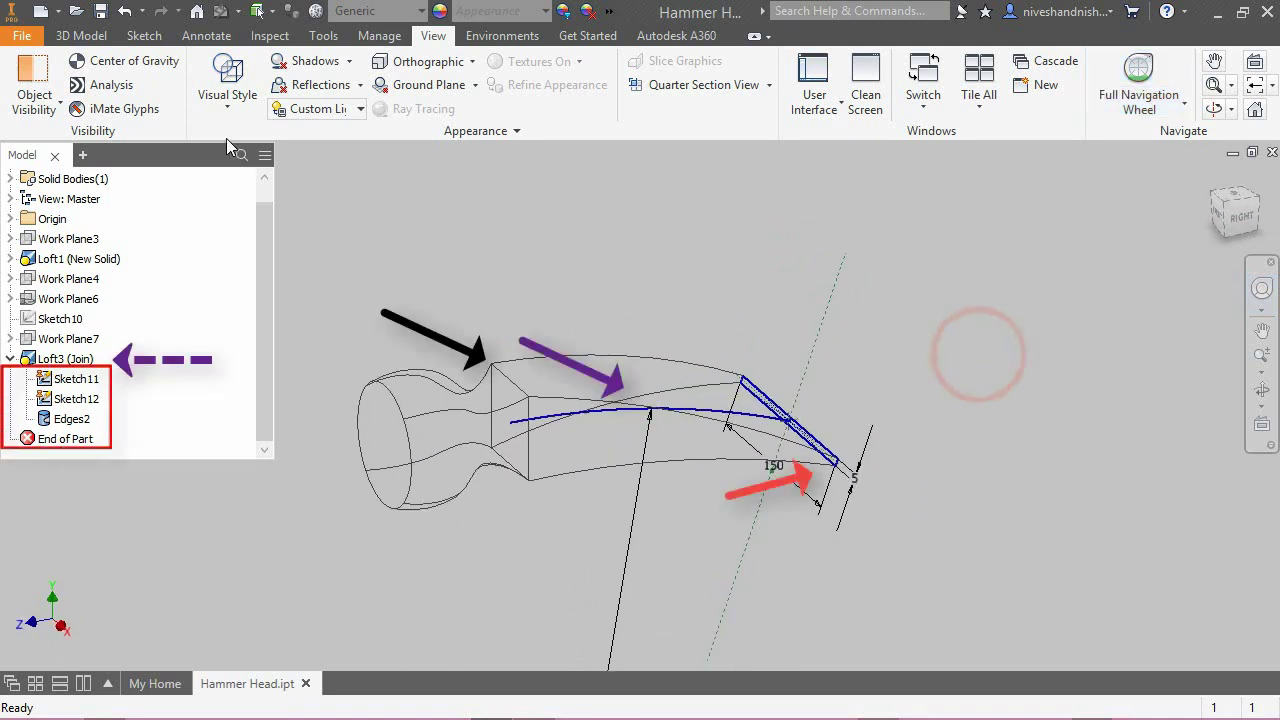
Set the visual style to Shaded with Hidden Edges and review Loft3's definition without changes.
{"action": "left_click", "coordinate": [228, 110]}
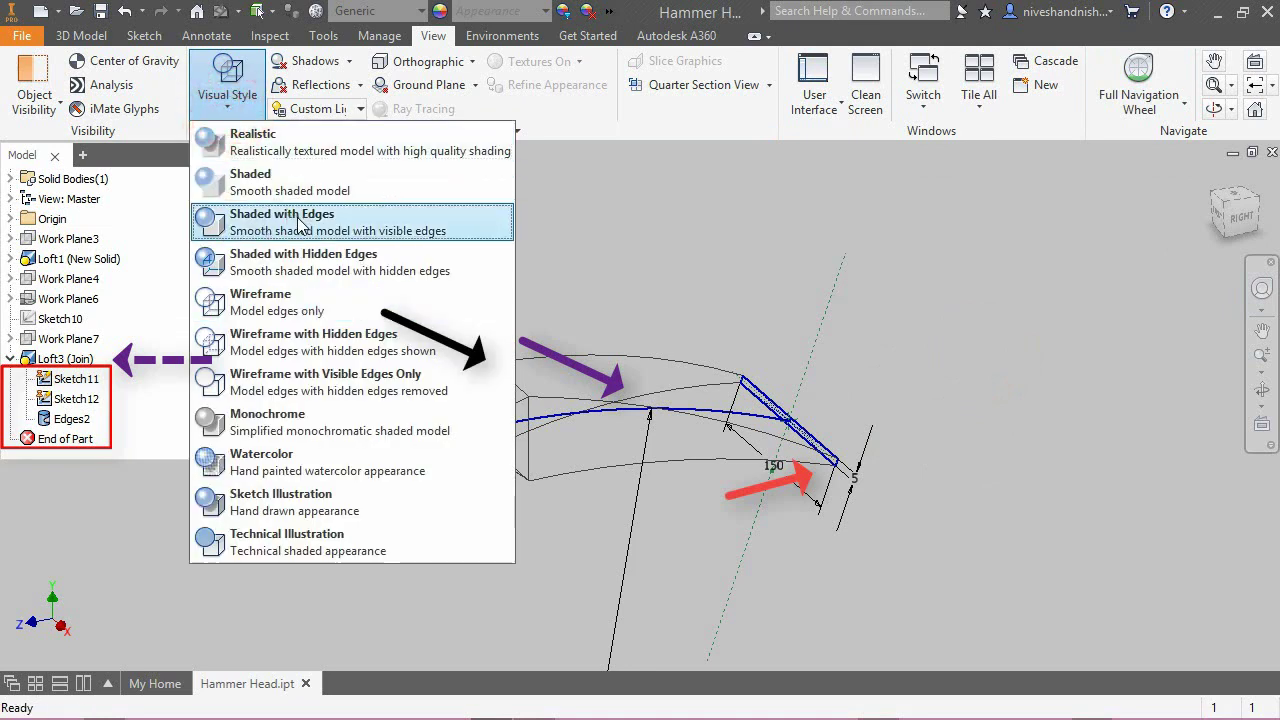
{"action": "left_click", "coordinate": [313, 262]}
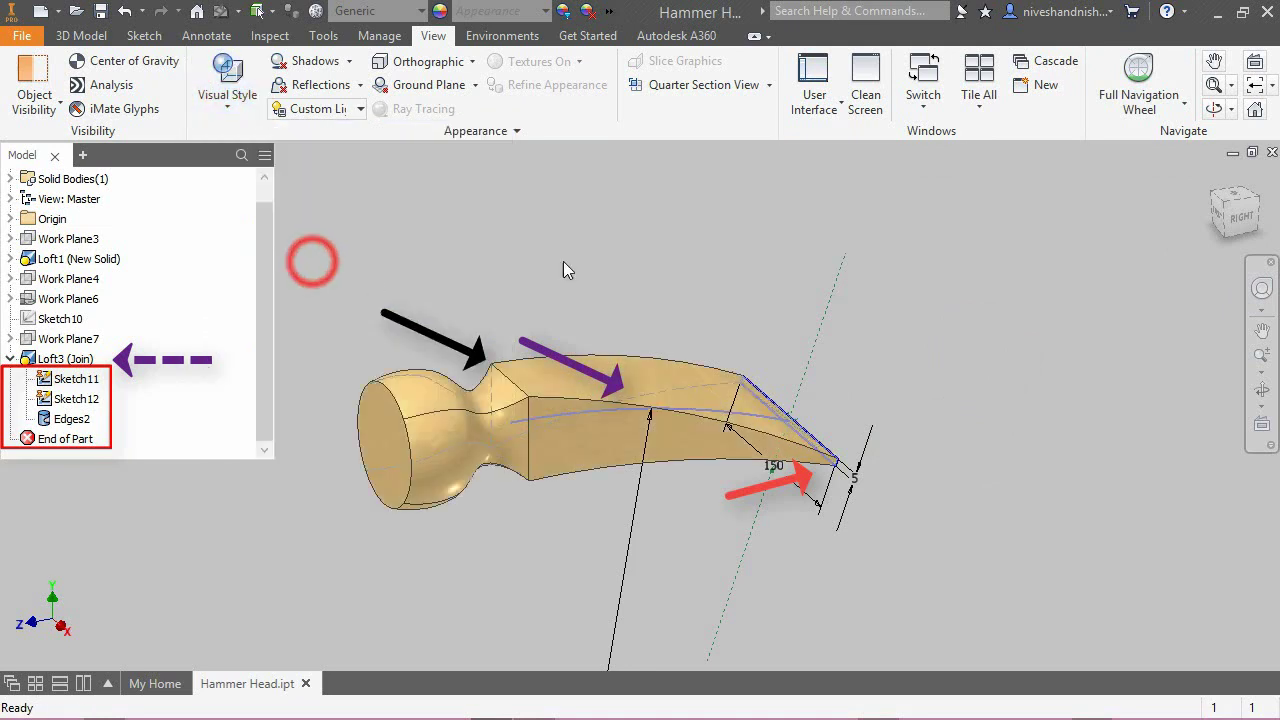
{"action": "double_click", "coordinate": [798, 252]}
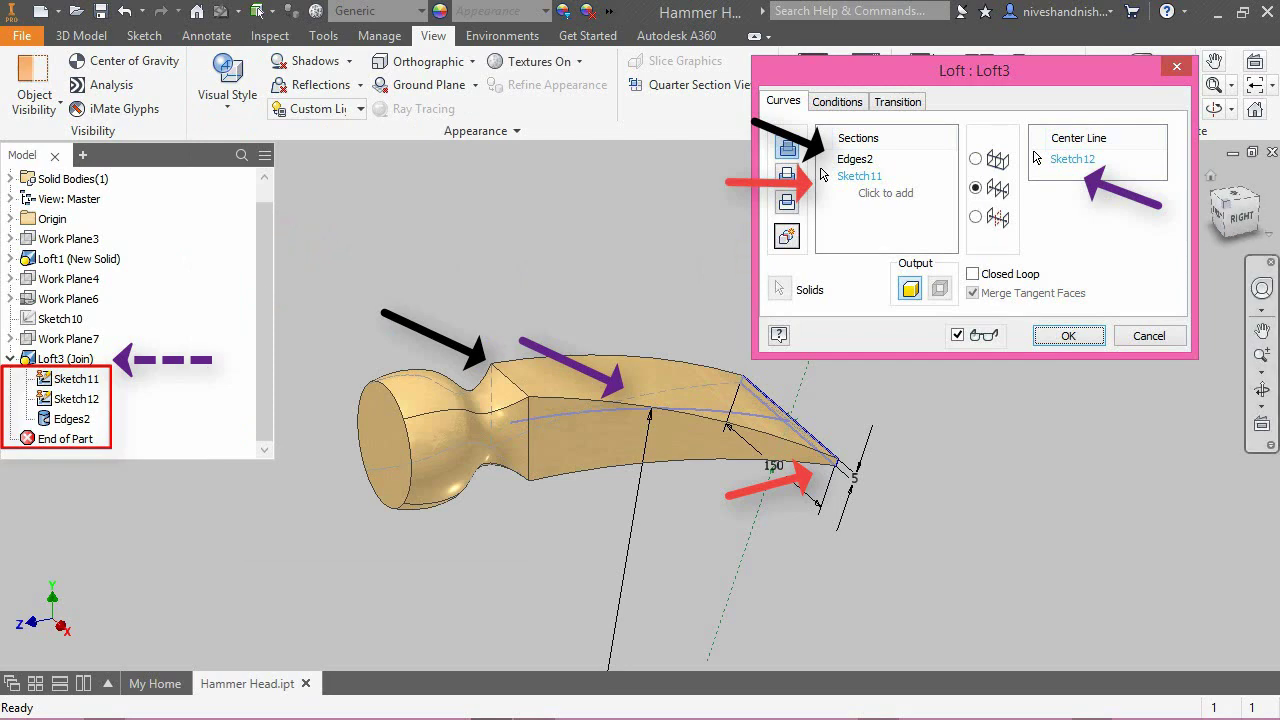
{"action": "left_click", "coordinate": [1068, 335]}
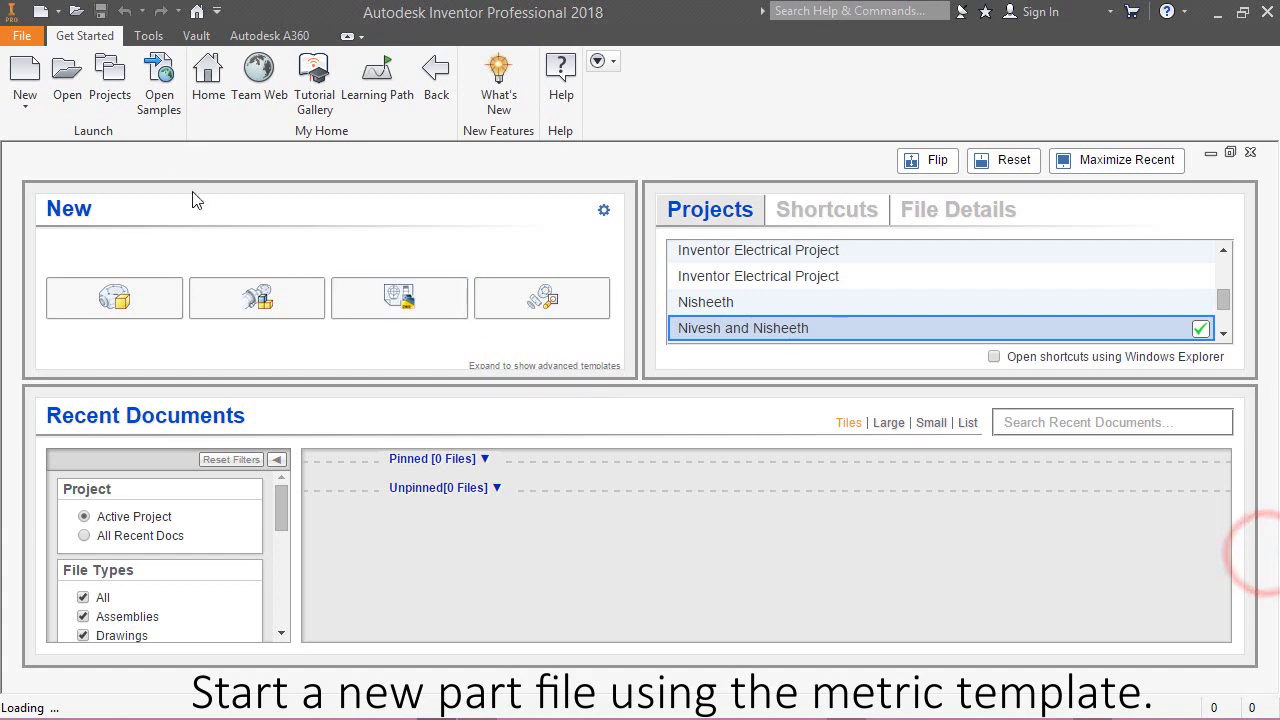
Create a new part from the Metric Standard (mm).ipt template.
{"action": "left_click", "coordinate": [24, 80]}
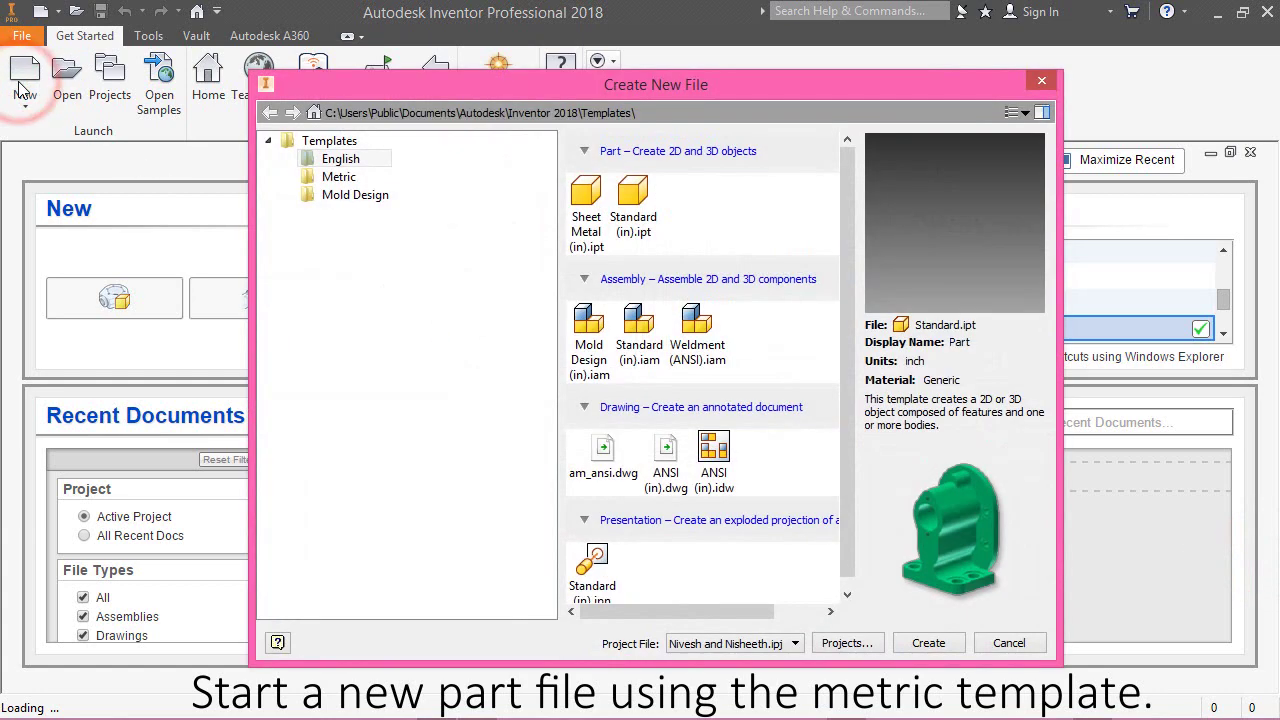
{"action": "left_click", "coordinate": [340, 177]}
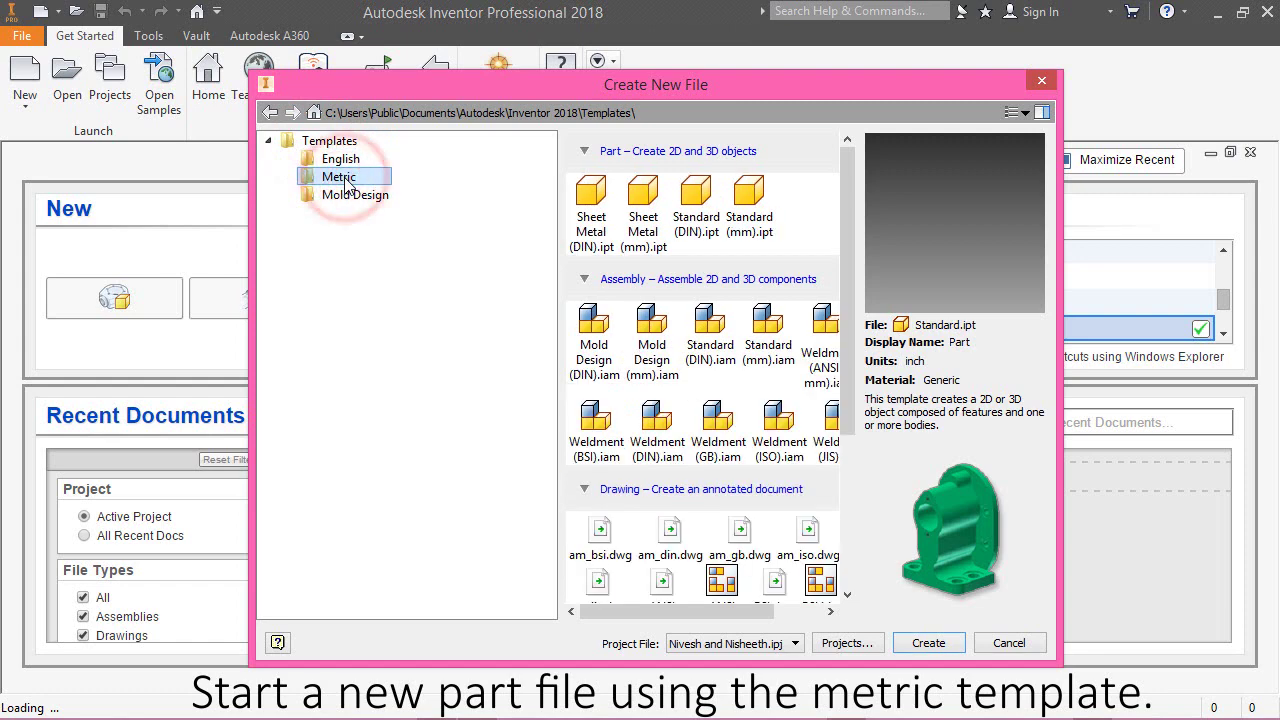
{"action": "left_click", "coordinate": [757, 194]}
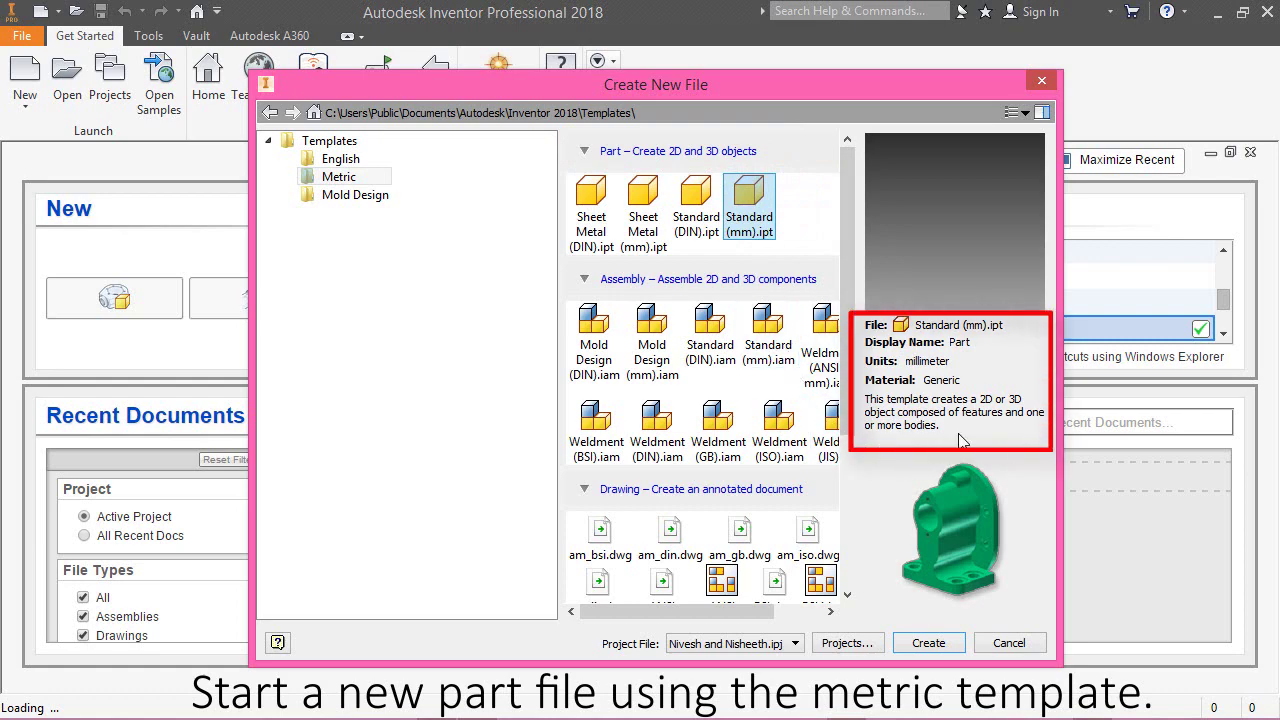
{"action": "left_click", "coordinate": [930, 644]}
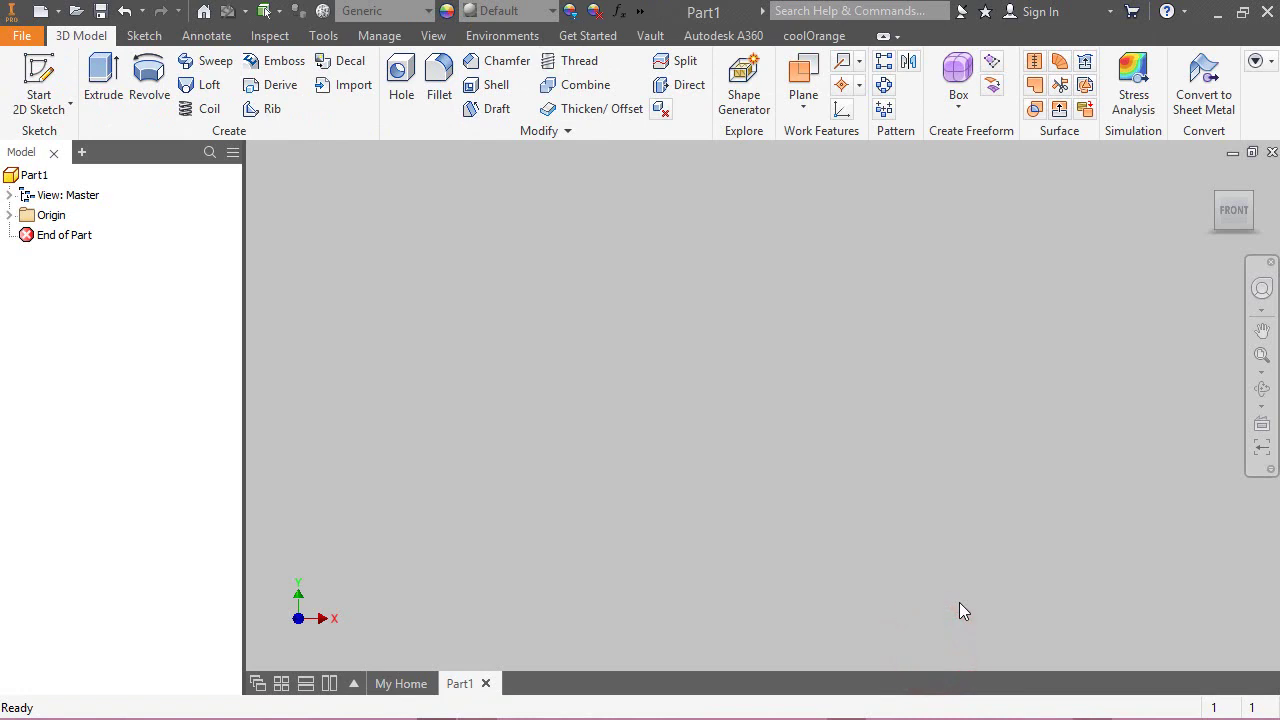
Start a sketch on the XY plane and draw a two-point centre rectangle about the origin.
{"action": "left_click", "coordinate": [40, 68]}
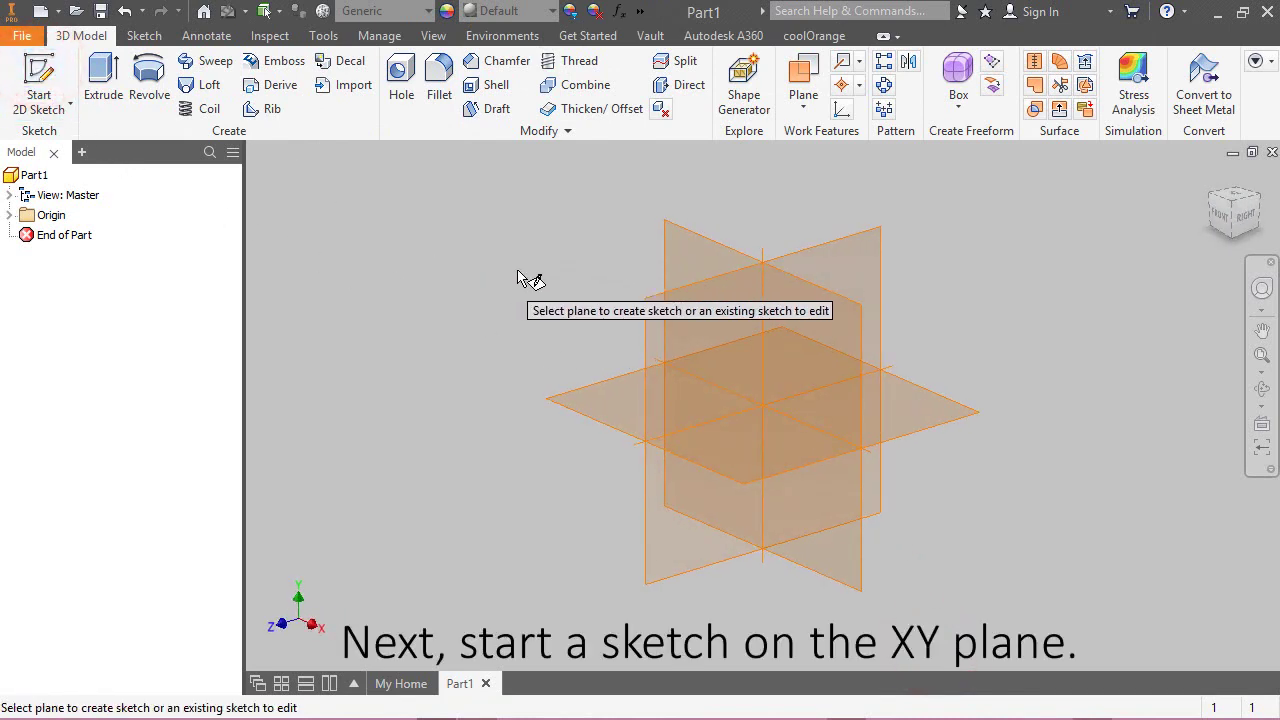
{"action": "left_click", "coordinate": [682, 252]}
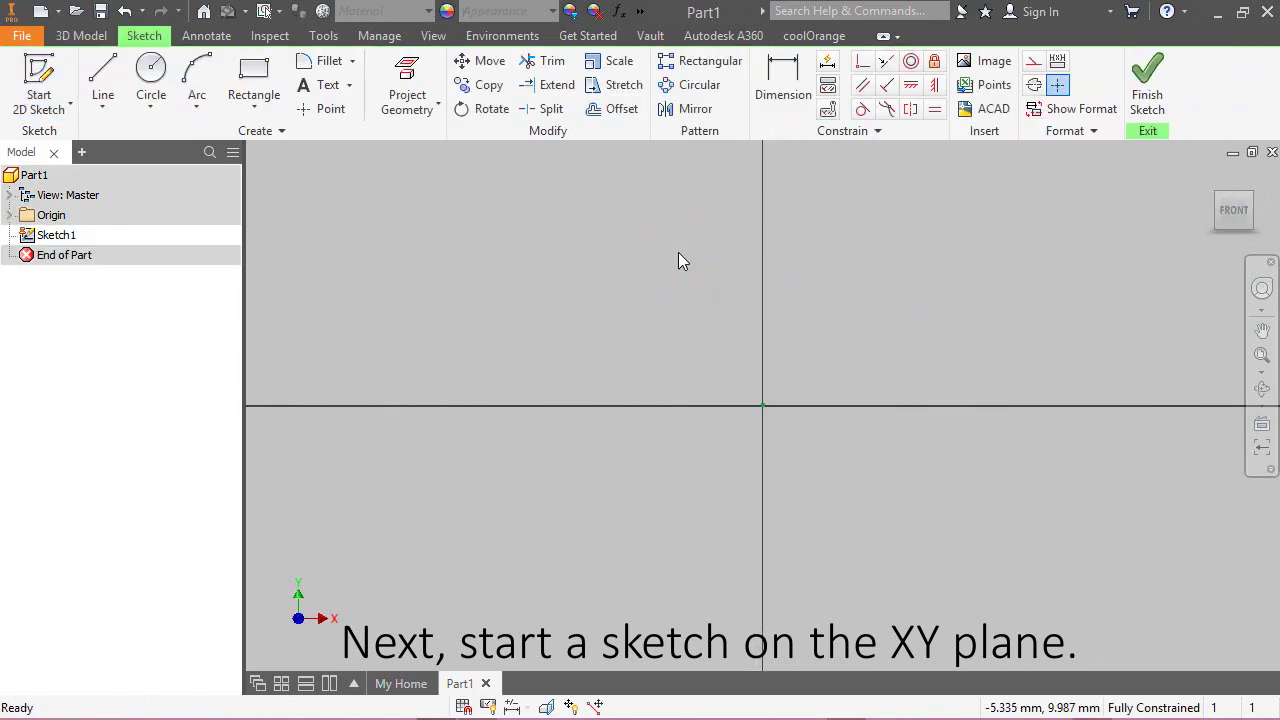
{"action": "left_click", "coordinate": [249, 112]}
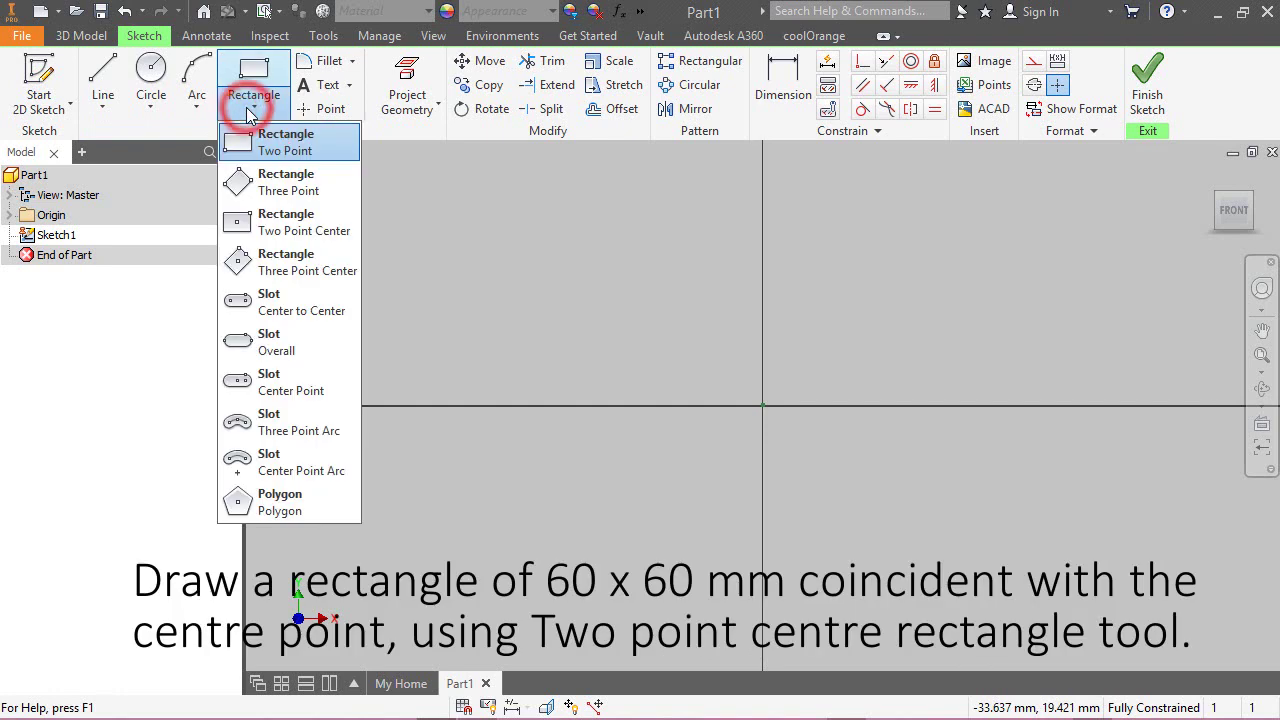
{"action": "left_click", "coordinate": [298, 231]}
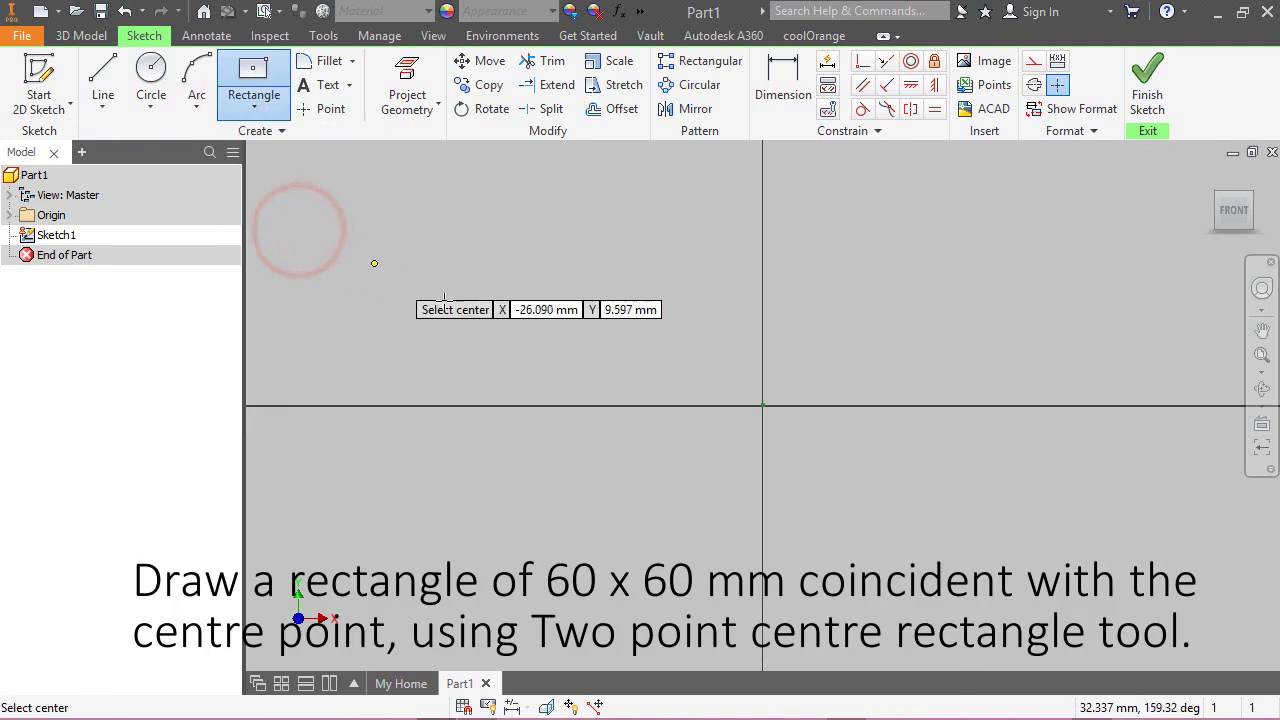
{"action": "left_click", "coordinate": [763, 406]}
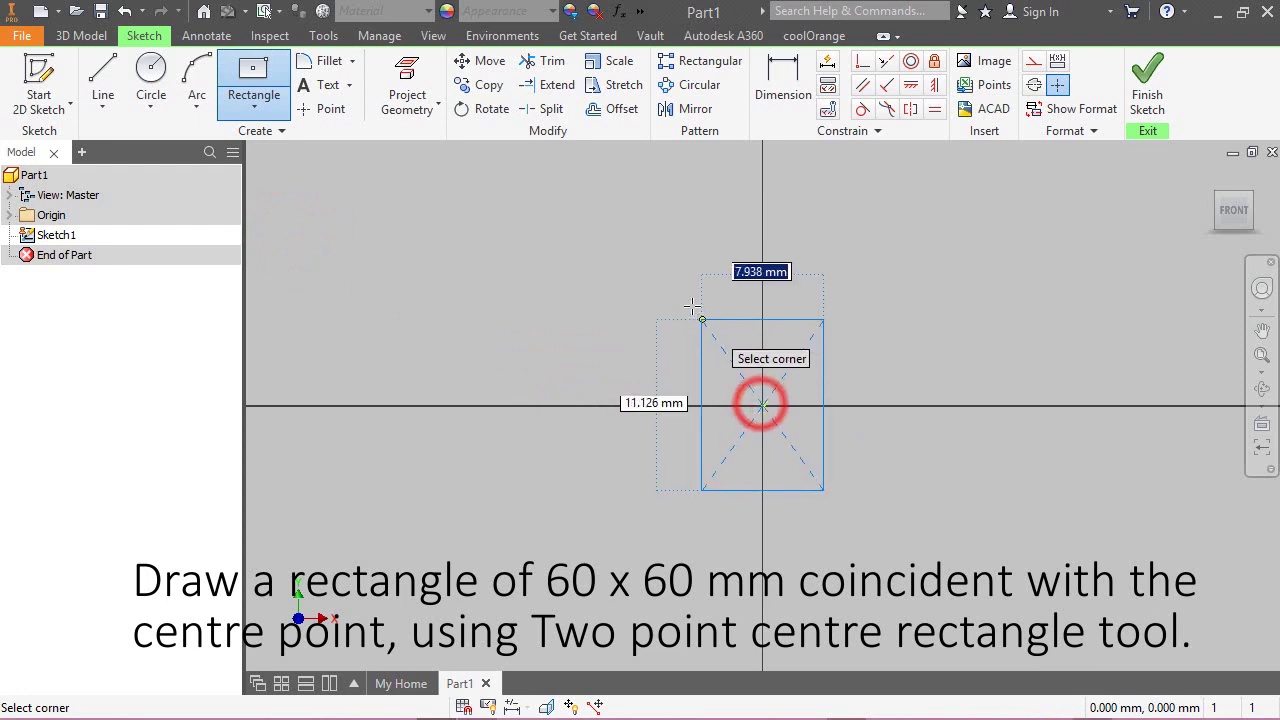
{"action": "left_click", "coordinate": [637, 270]}
Dimension the rectangle's height to 60 mm and set its width equal to d0.
{"action": "right_click", "coordinate": [575, 230]}
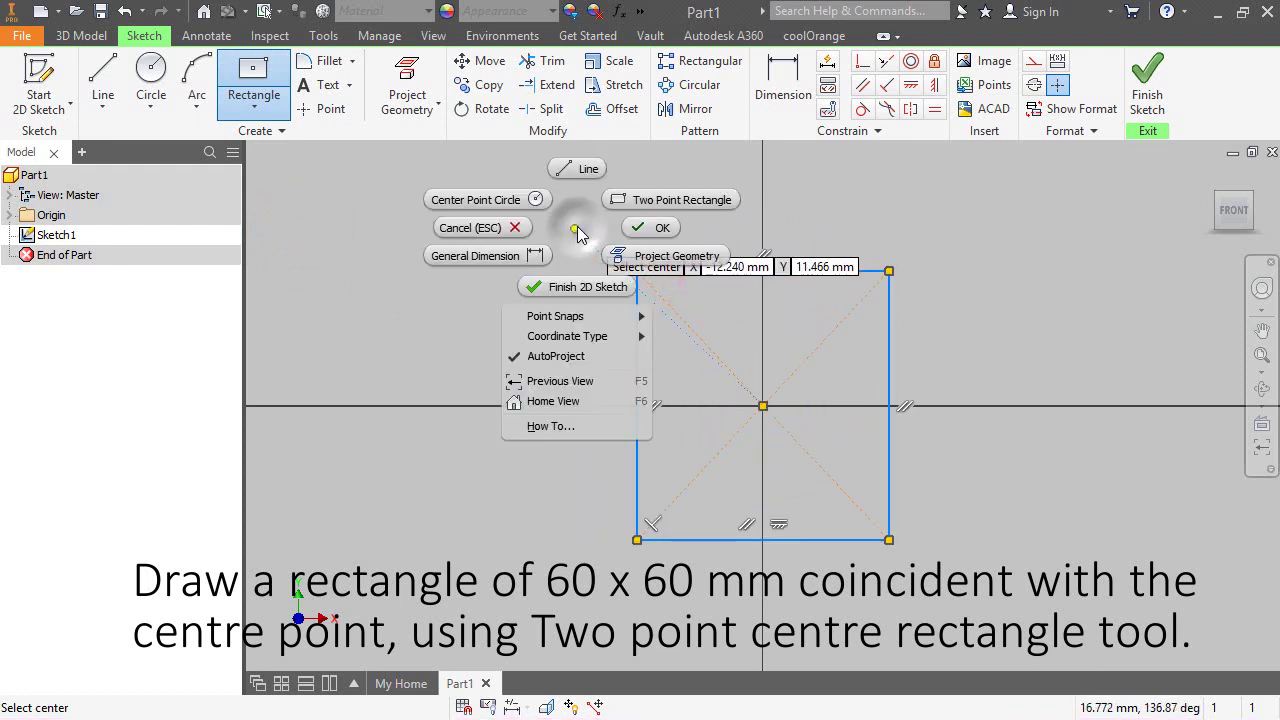
{"action": "left_click", "coordinate": [517, 256]}
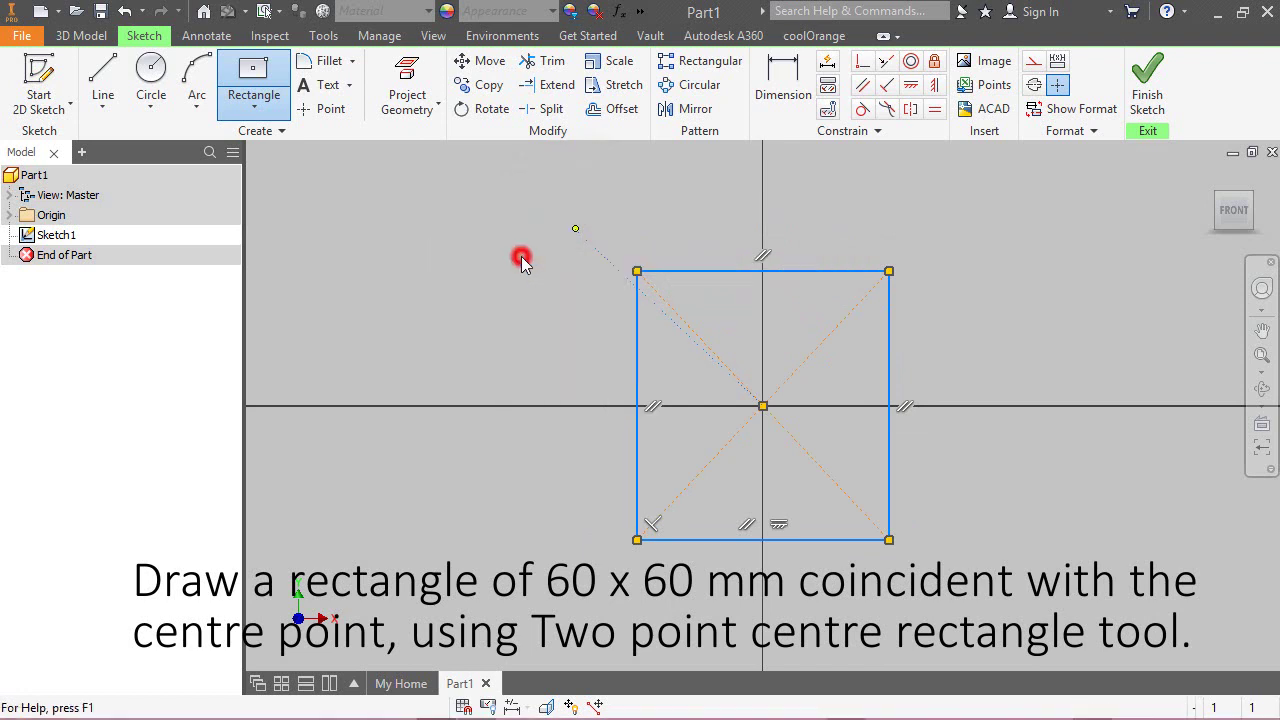
{"action": "left_click", "coordinate": [637, 378]}
{"action": "left_click", "coordinate": [530, 376]}
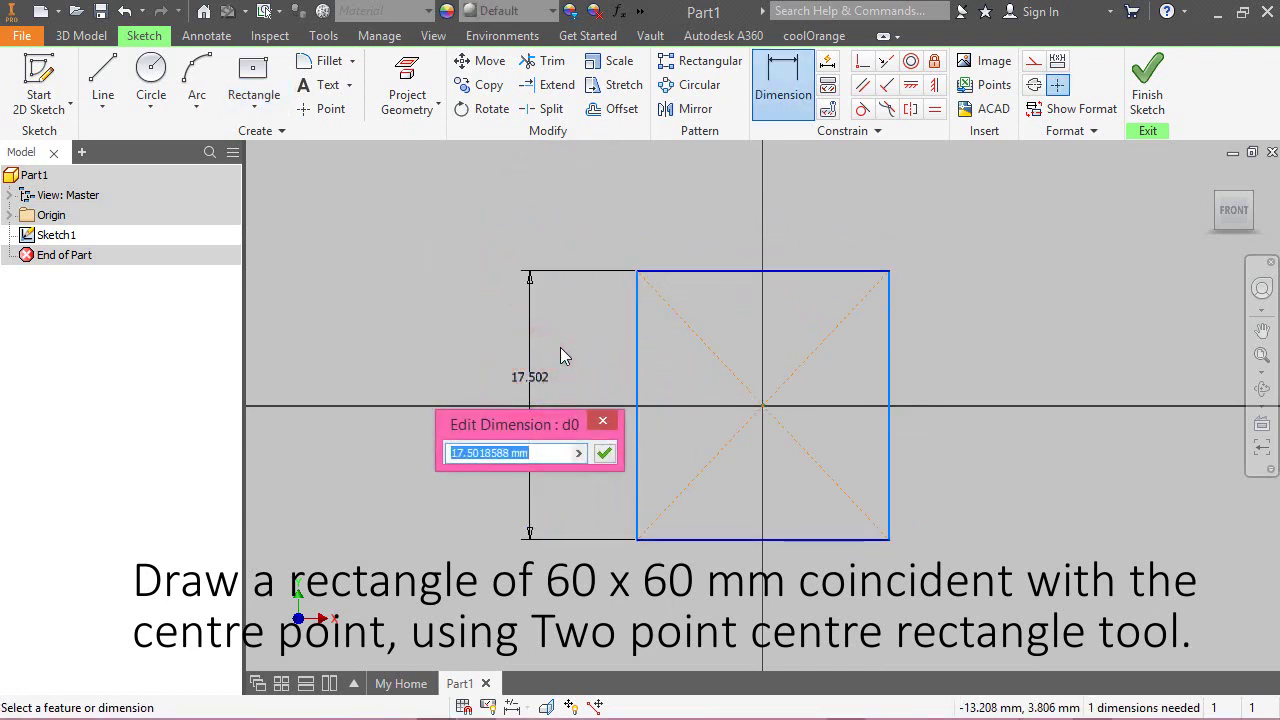
{"action": "type", "text": "60"}
{"action": "key", "text": "Return"}
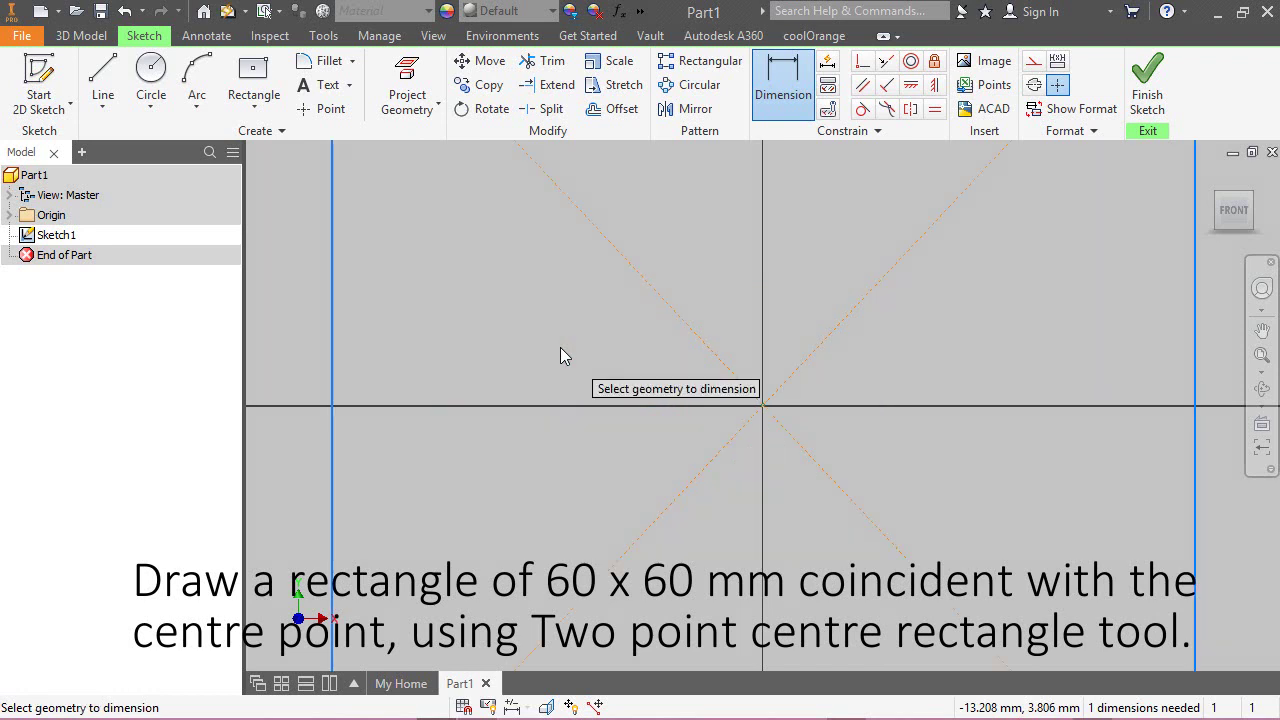
{"action": "left_click", "coordinate": [1233, 209]}
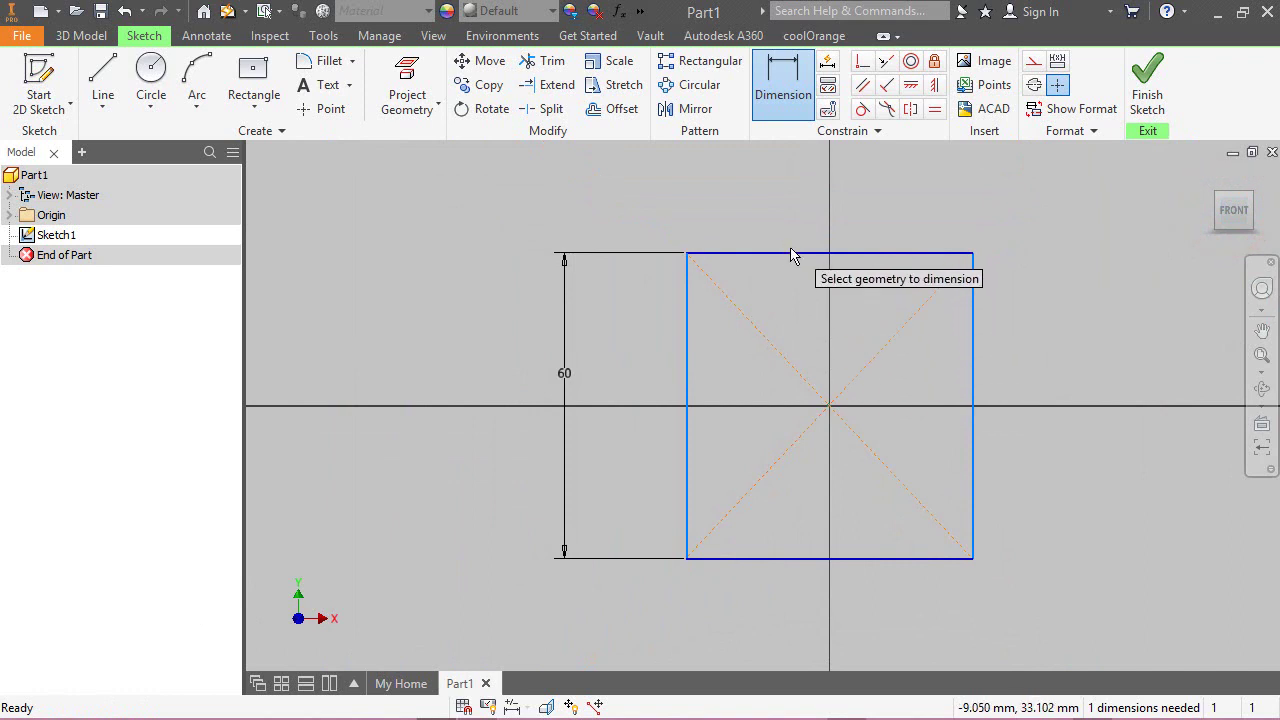
{"action": "left_click", "coordinate": [790, 252]}
{"action": "left_click", "coordinate": [794, 194]}
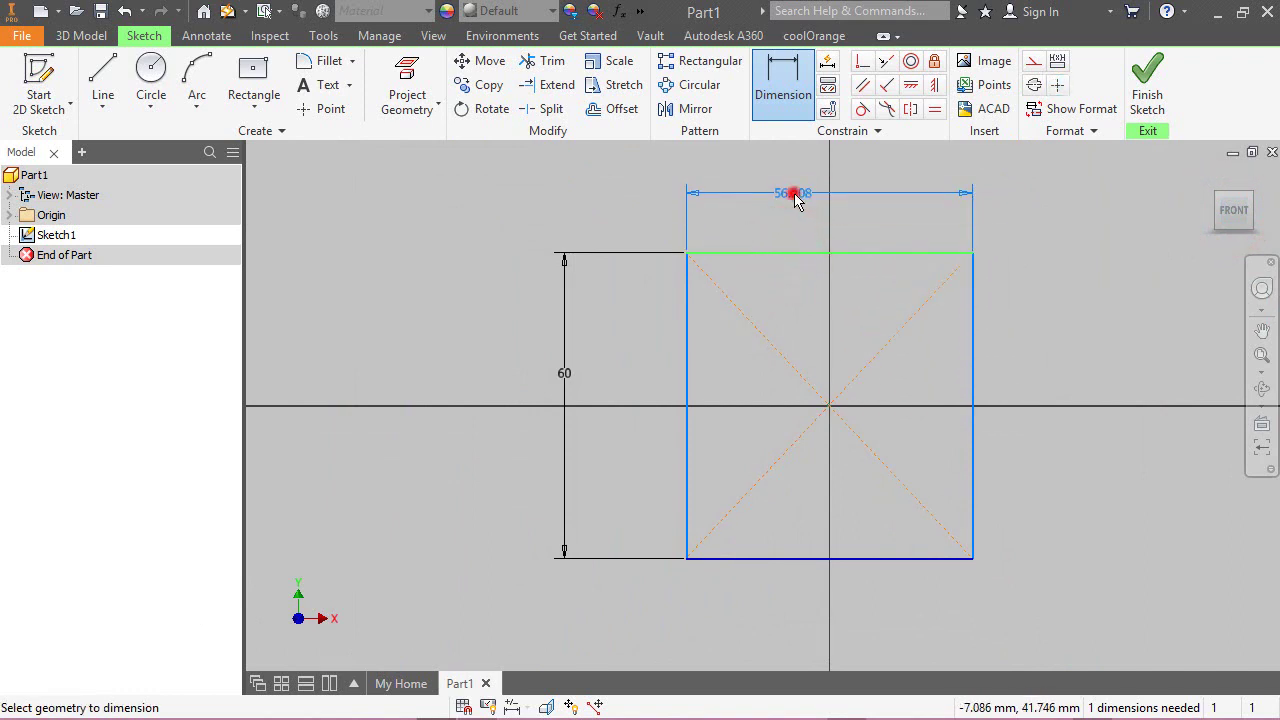
{"action": "left_click", "coordinate": [565, 373]}
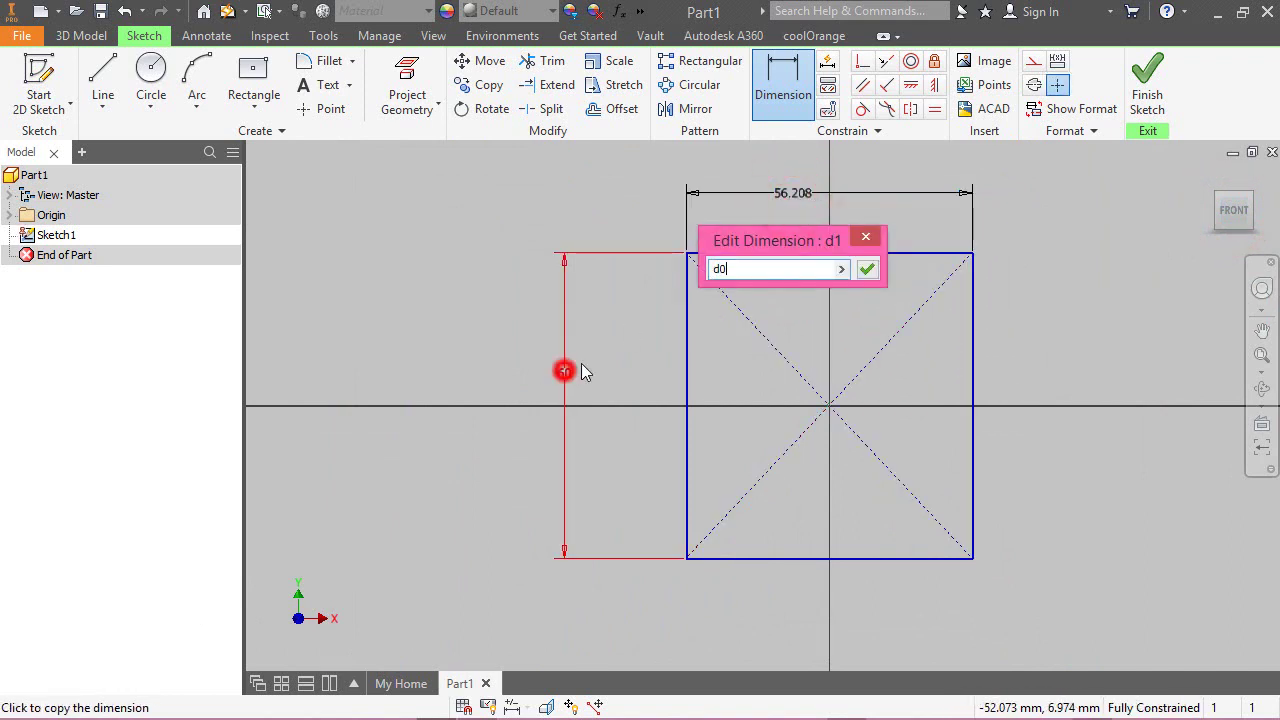
{"action": "left_click", "coordinate": [868, 271]}
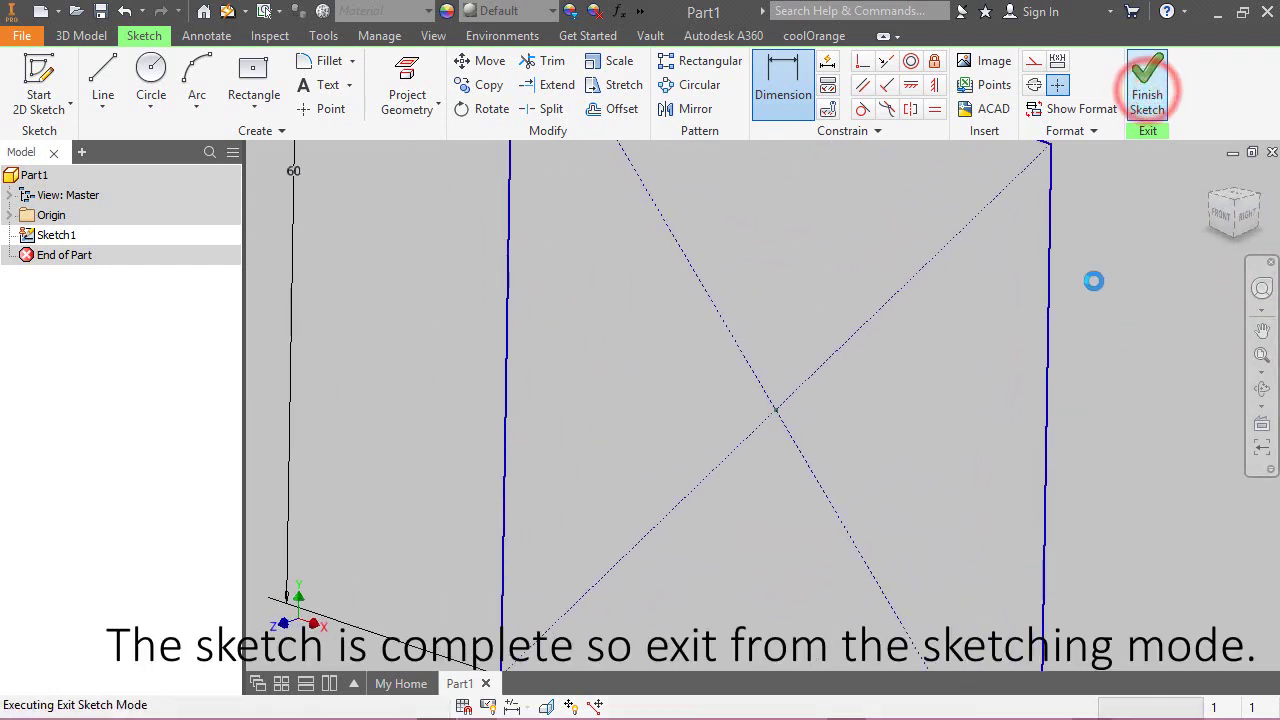
Turn to an isometric view and make the XY Plane visible.
{"action": "left_click", "coordinate": [1230, 202]}
{"action": "left_click", "coordinate": [999, 324]}
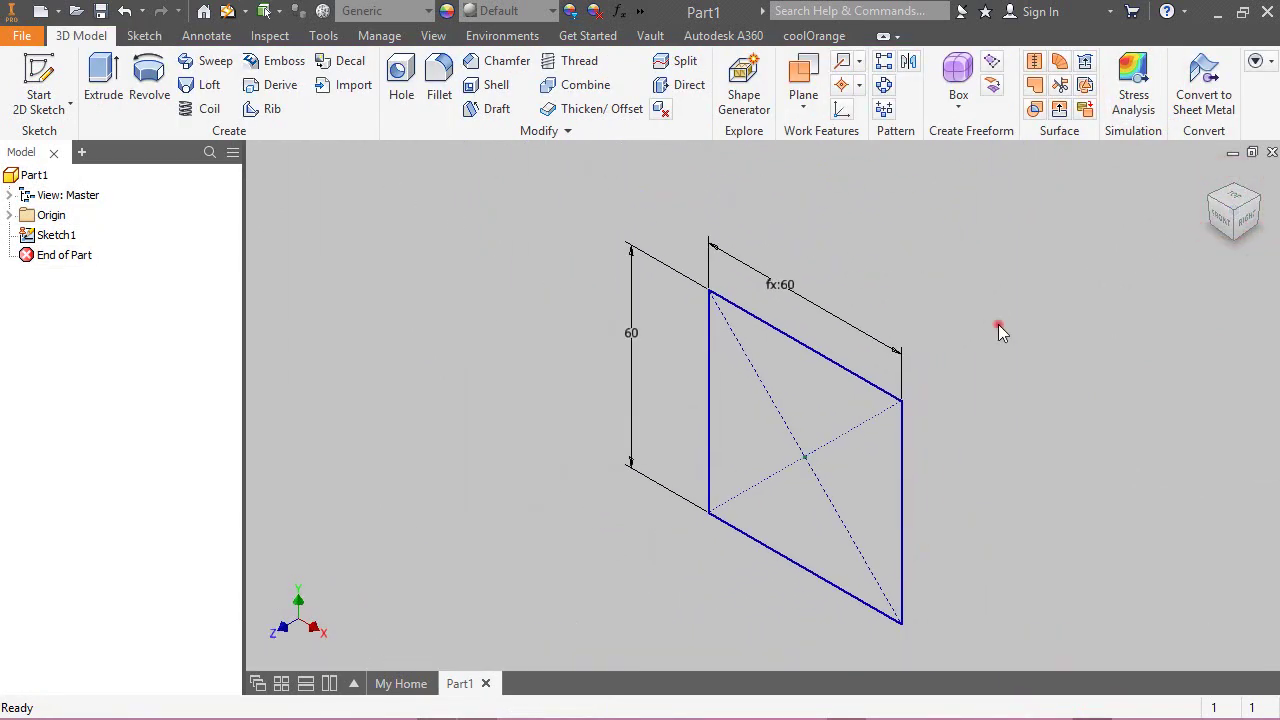
{"action": "left_click", "coordinate": [10, 215]}
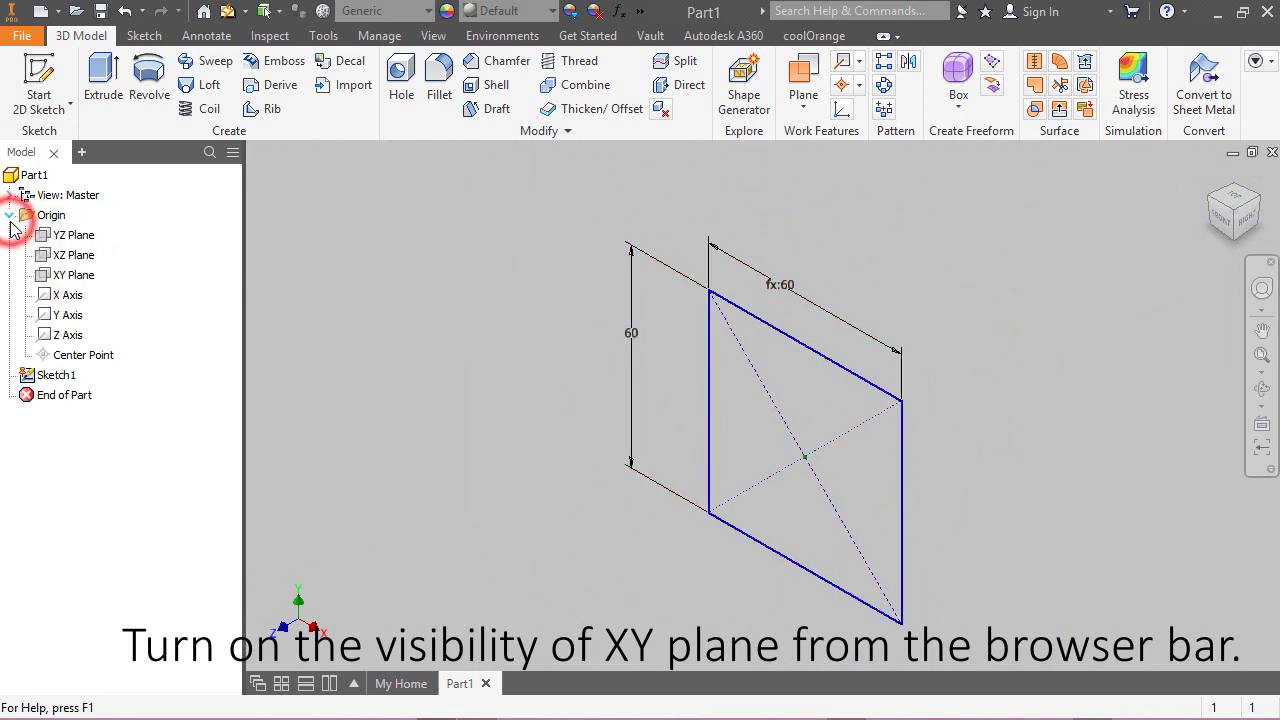
{"action": "left_click", "coordinate": [82, 277]}
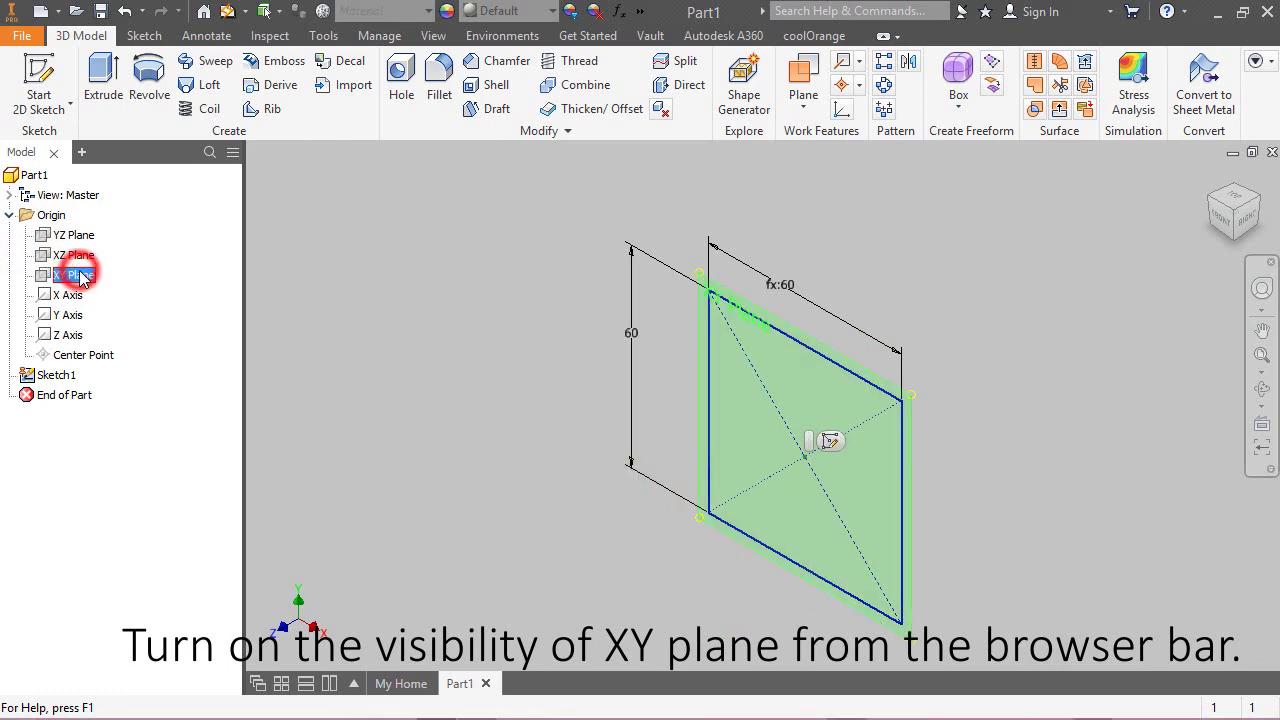
{"action": "right_click", "coordinate": [83, 278]}
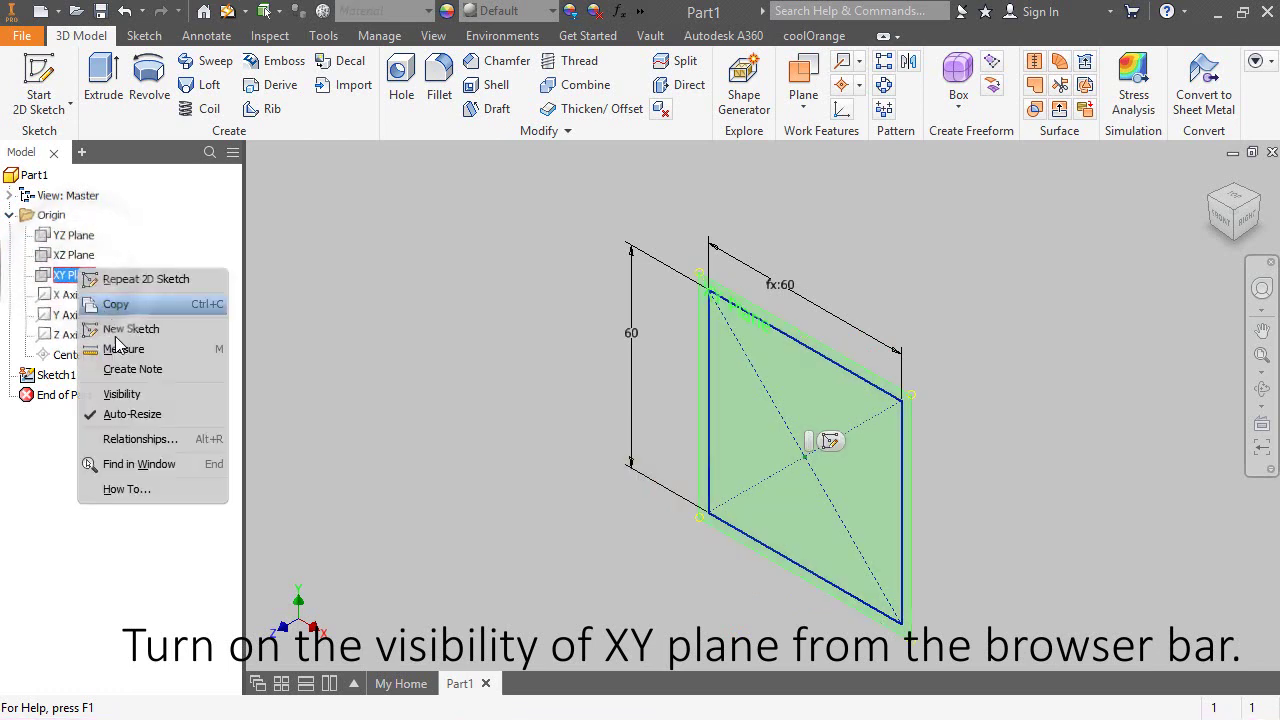
{"action": "left_click", "coordinate": [145, 394]}
{"action": "left_click", "coordinate": [380, 352]}
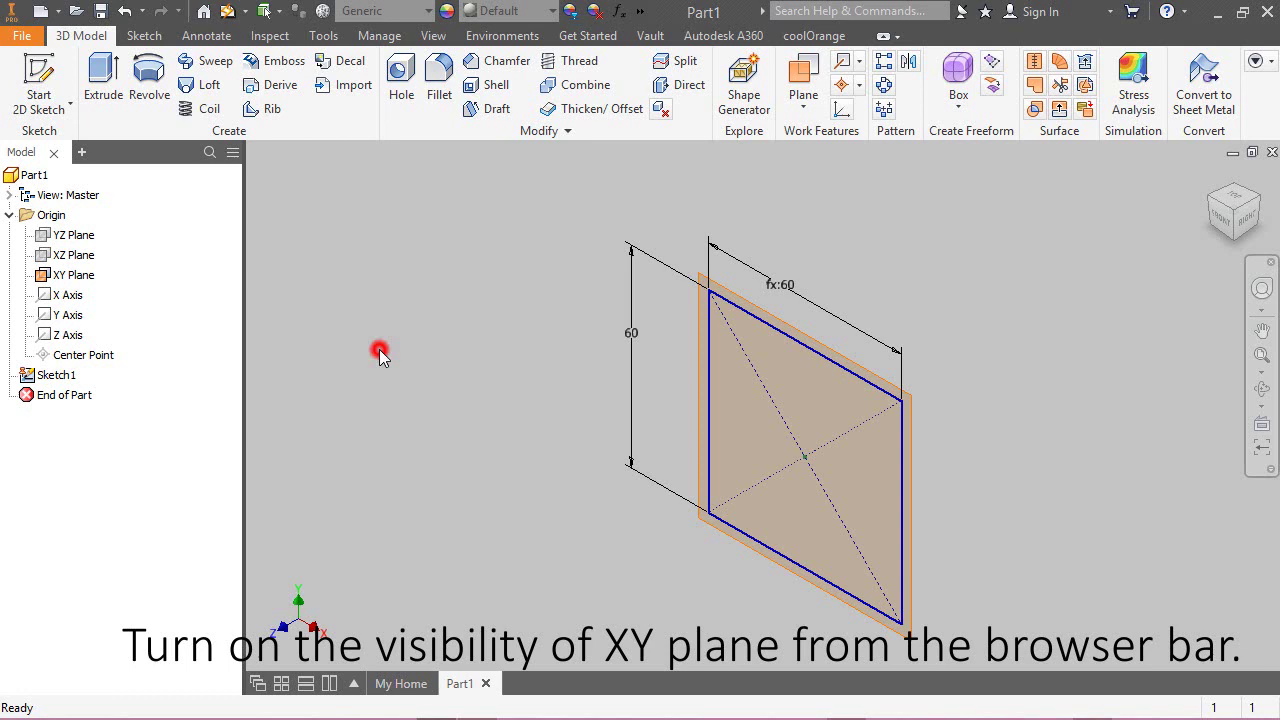
Create Work Plane1 offset 25 mm from the XY Plane.
{"action": "left_click", "coordinate": [796, 110]}
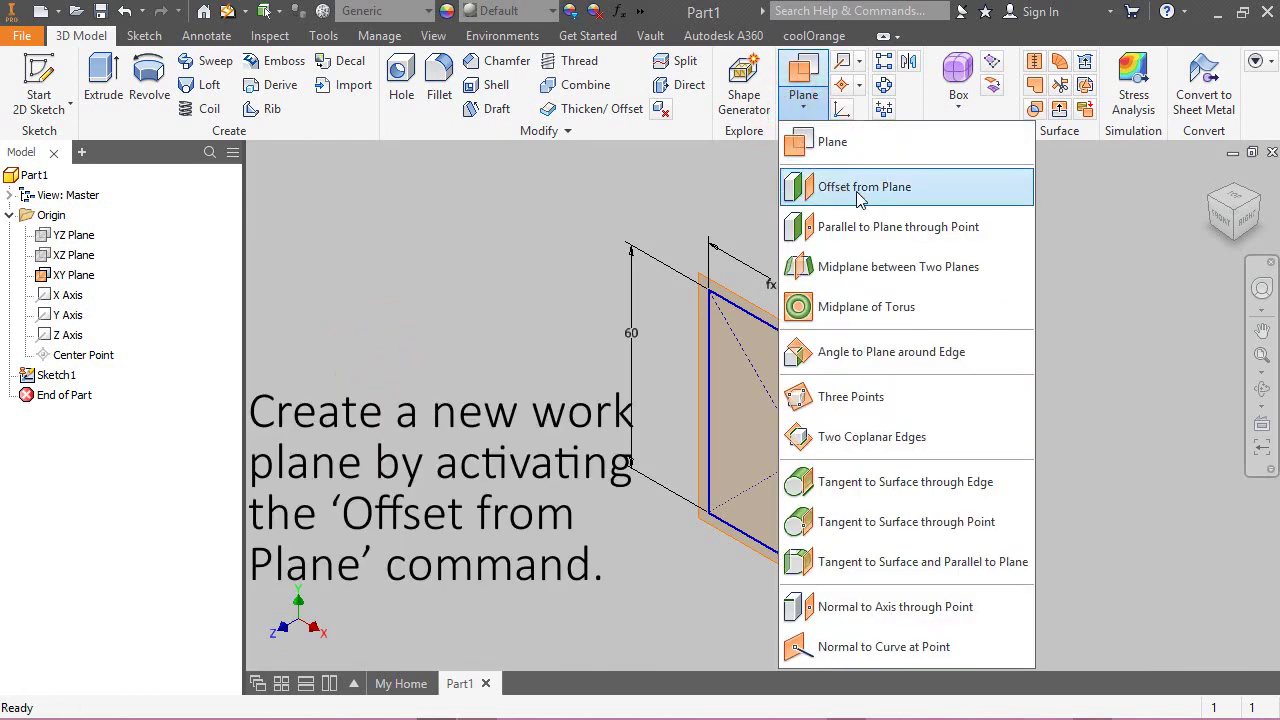
{"action": "left_click", "coordinate": [939, 200]}
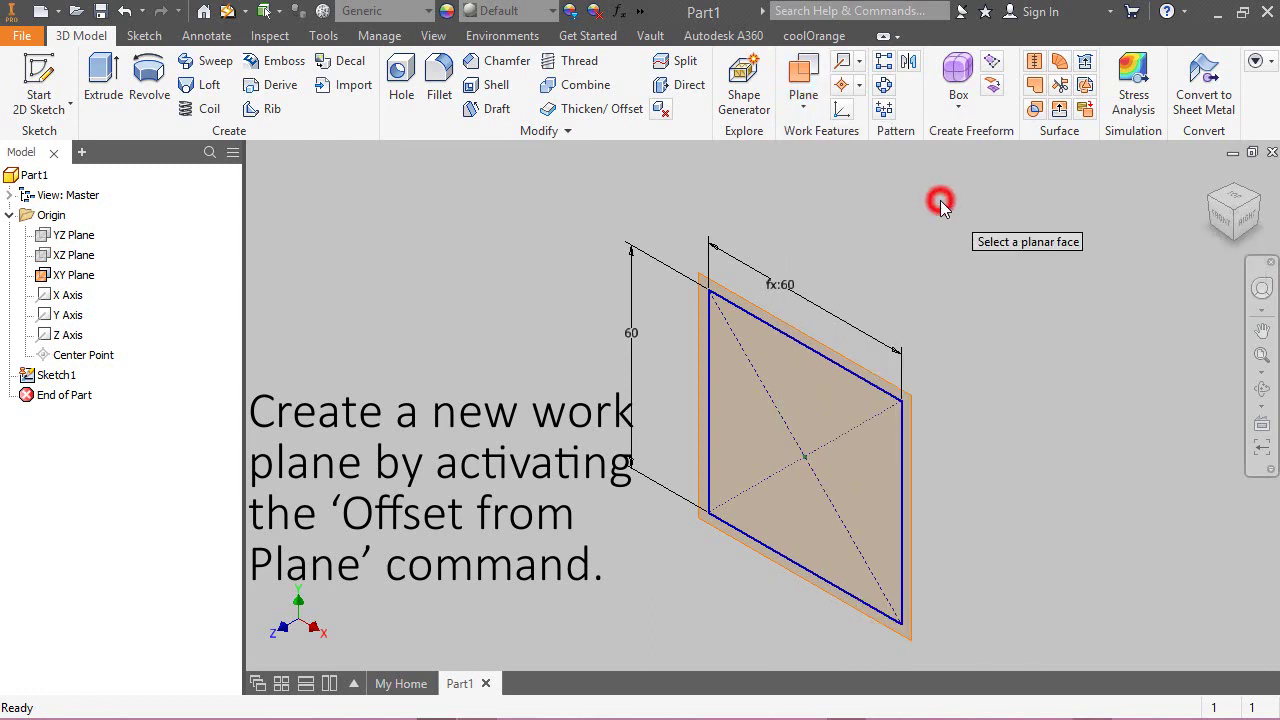
{"action": "left_click", "coordinate": [757, 307]}
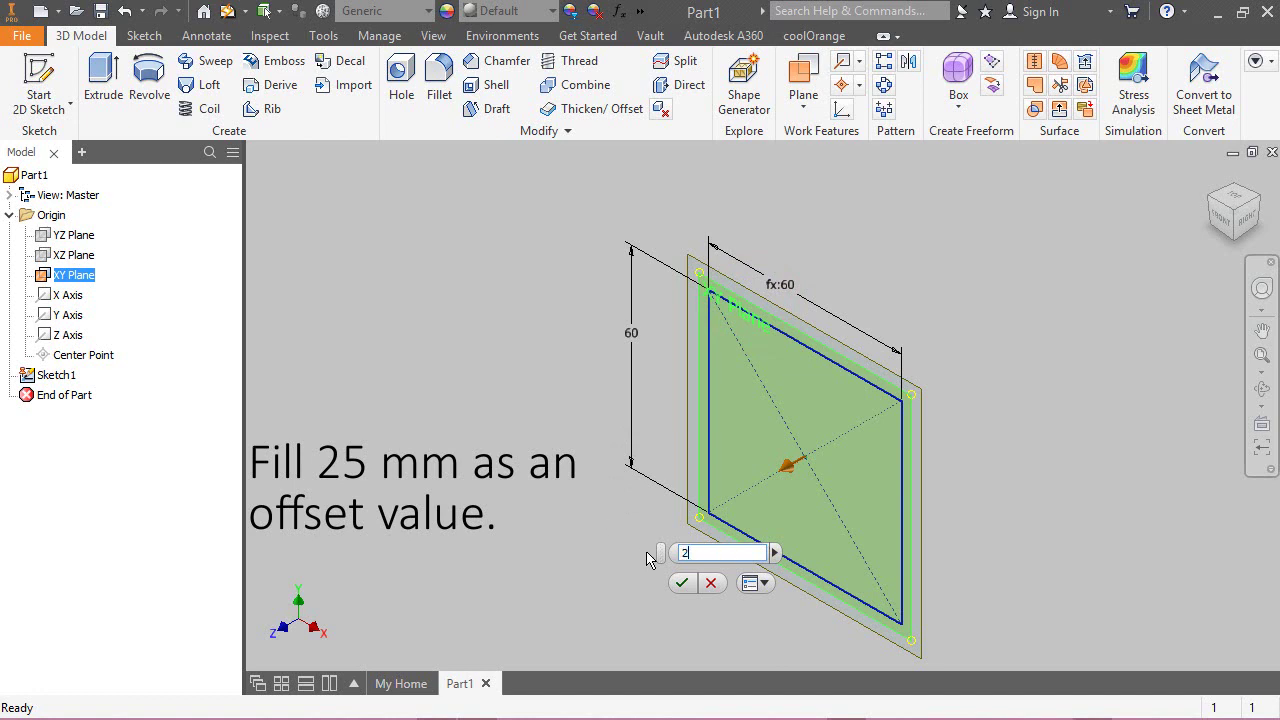
{"action": "key", "text": "Return"}
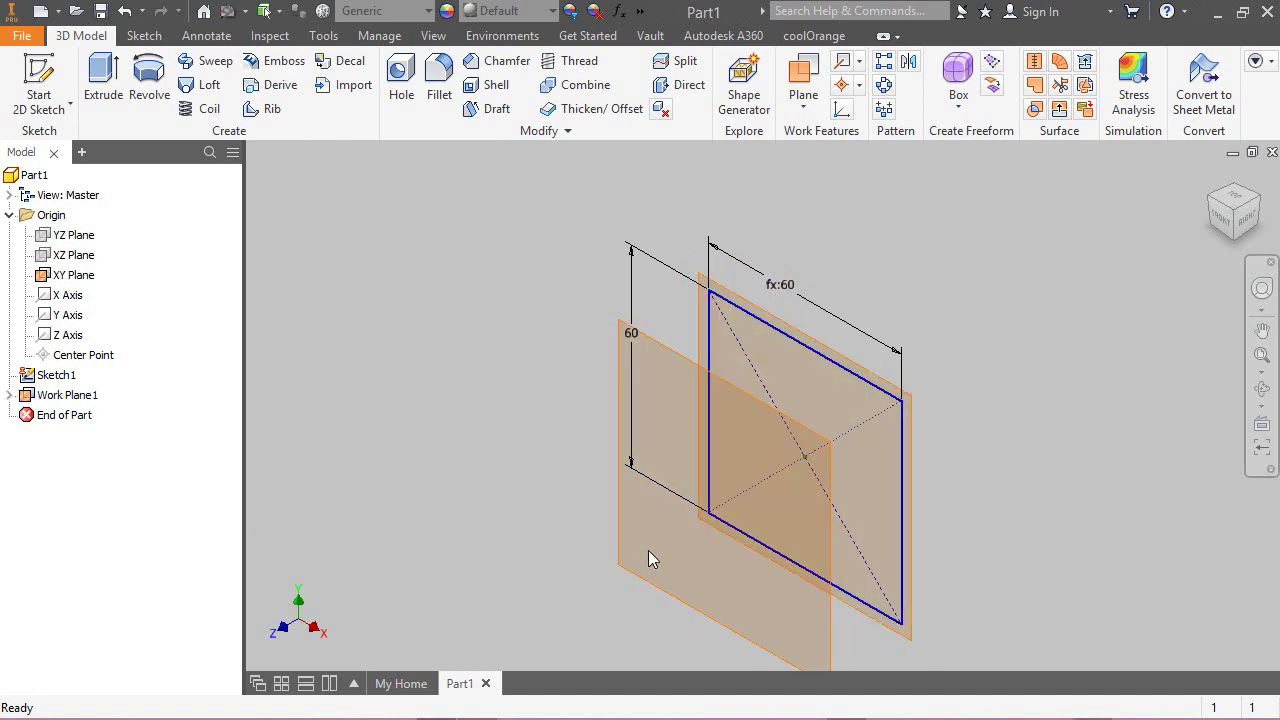
{"action": "scroll", "coordinate": [648, 240], "scroll_direction": "up", "scroll_amount": 3}
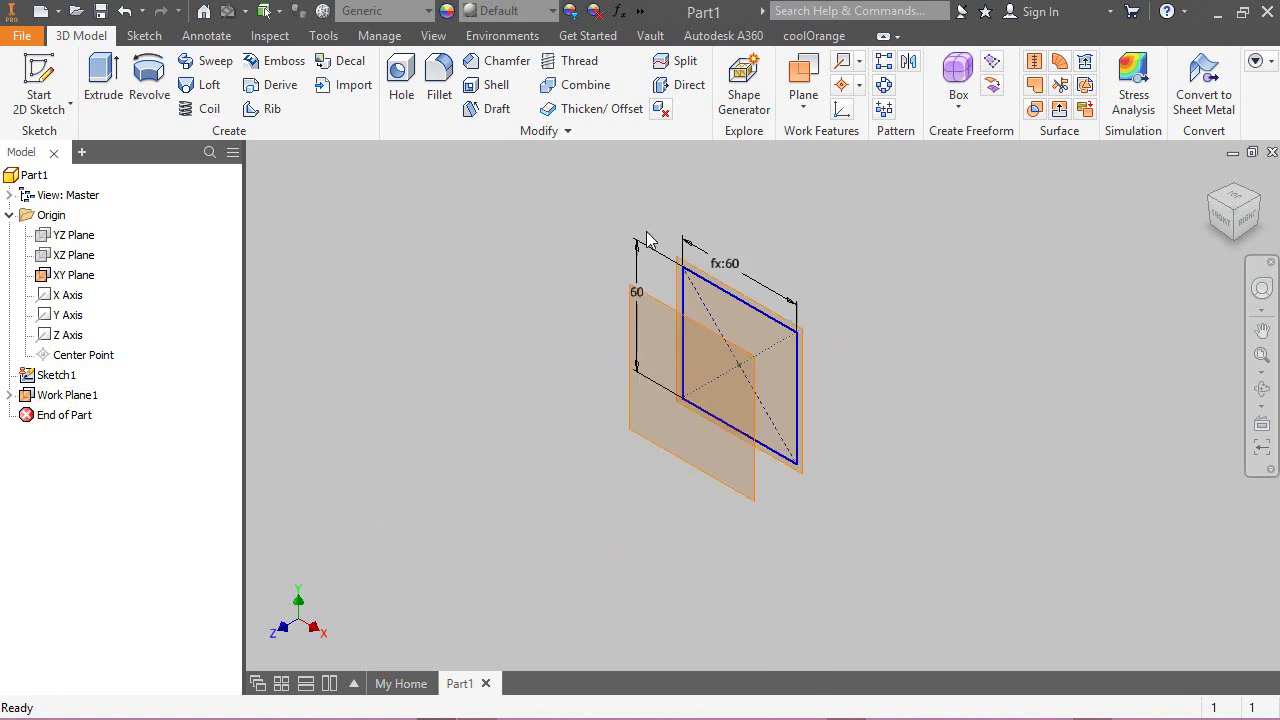
Hide the XY Plane and start a new sketch on Work Plane1.
{"action": "left_click", "coordinate": [518, 379]}
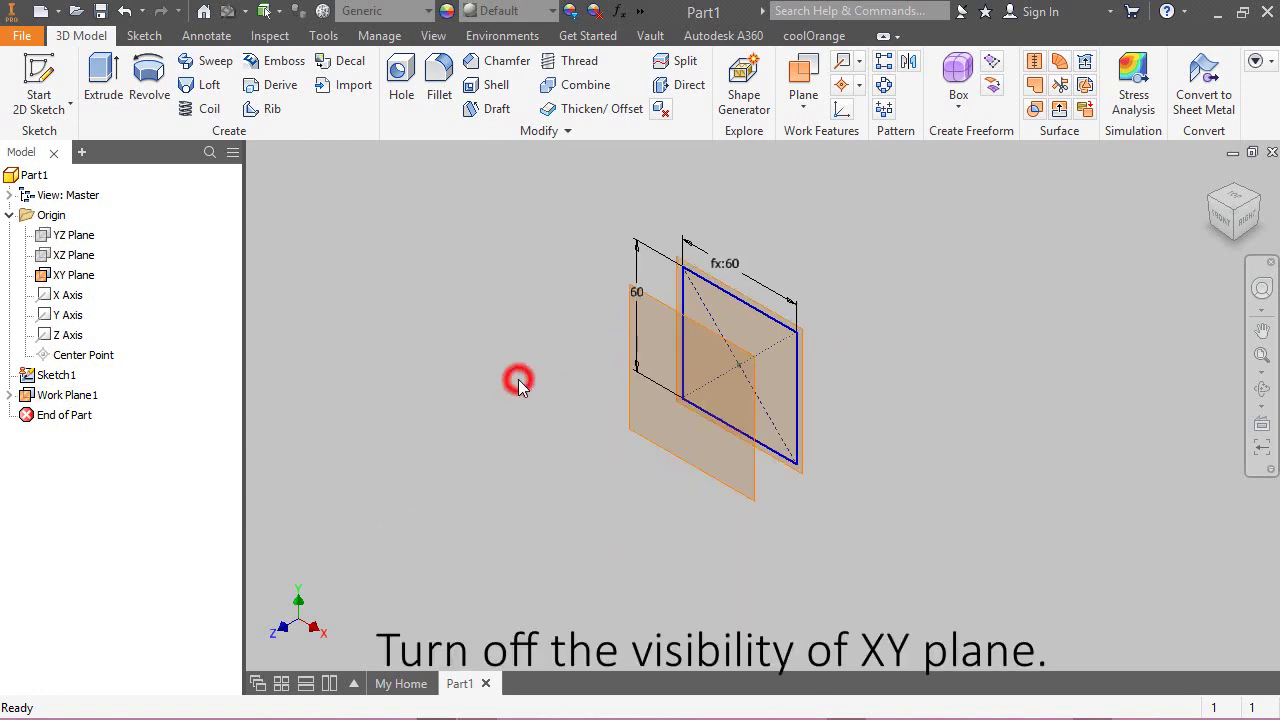
{"action": "right_click", "coordinate": [80, 274]}
{"action": "left_click", "coordinate": [143, 396]}
{"action": "left_click", "coordinate": [571, 339]}
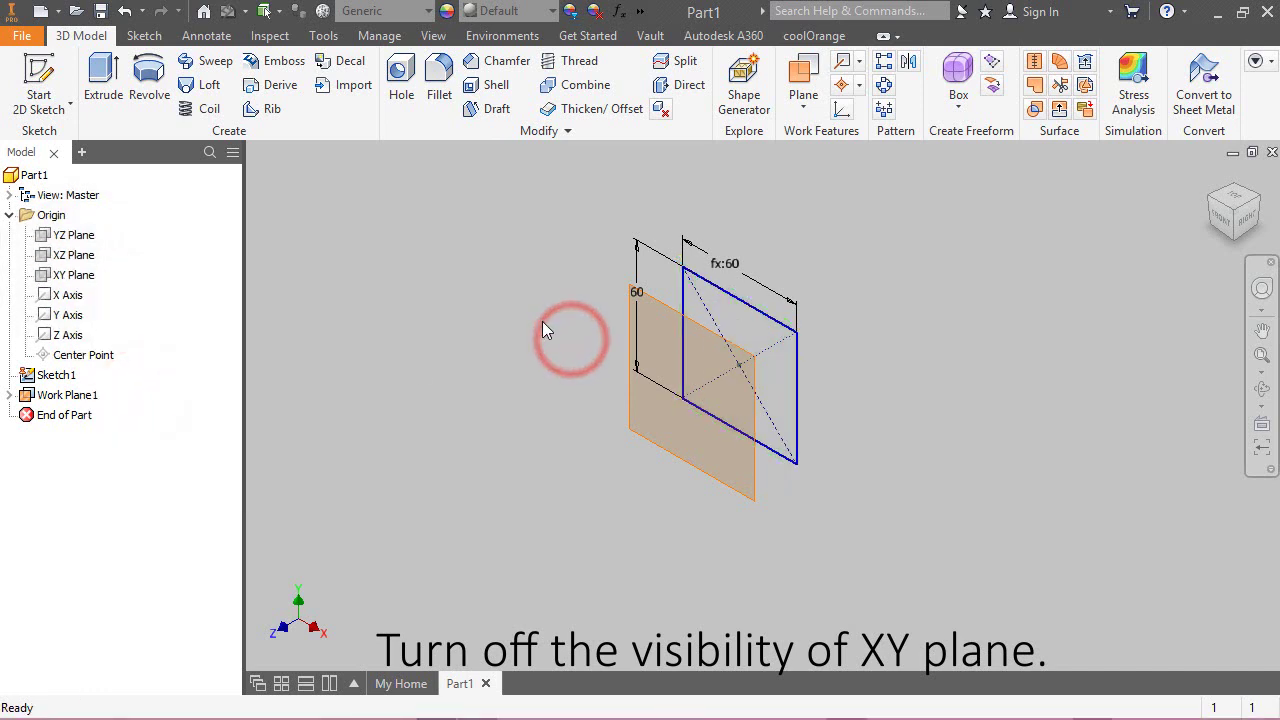
{"action": "left_click", "coordinate": [665, 304]}
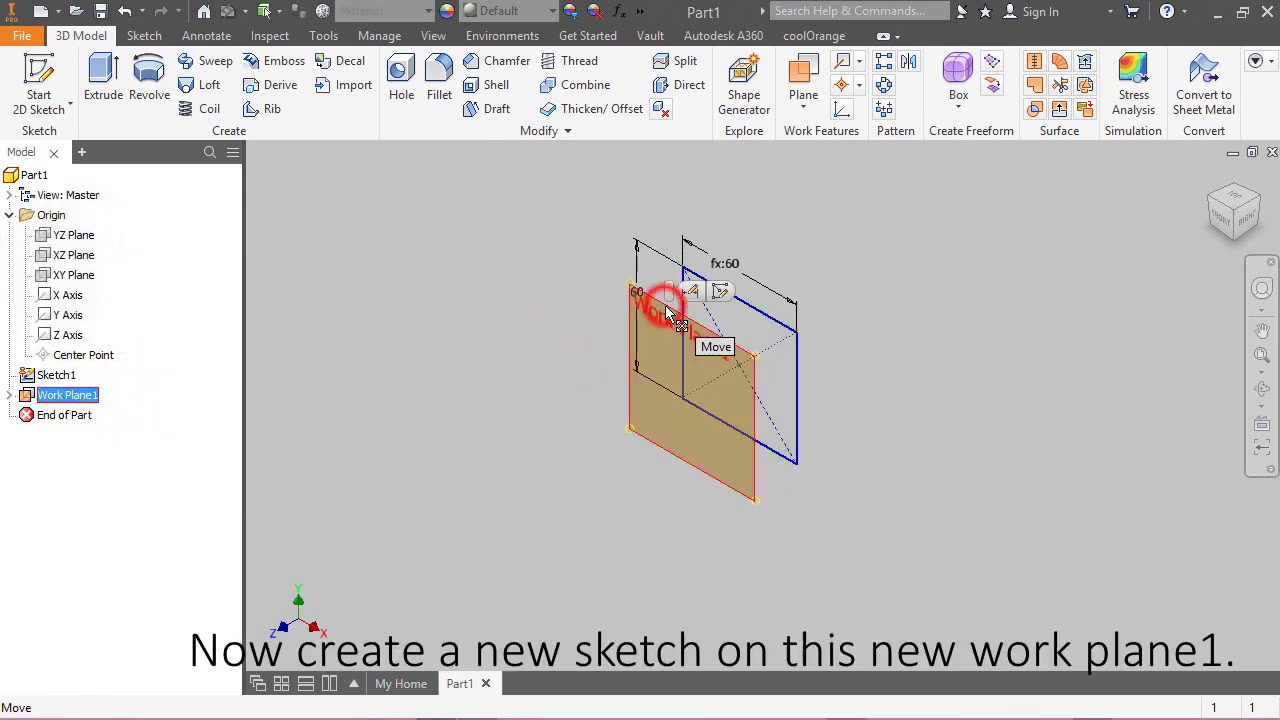
{"action": "left_click", "coordinate": [720, 291]}
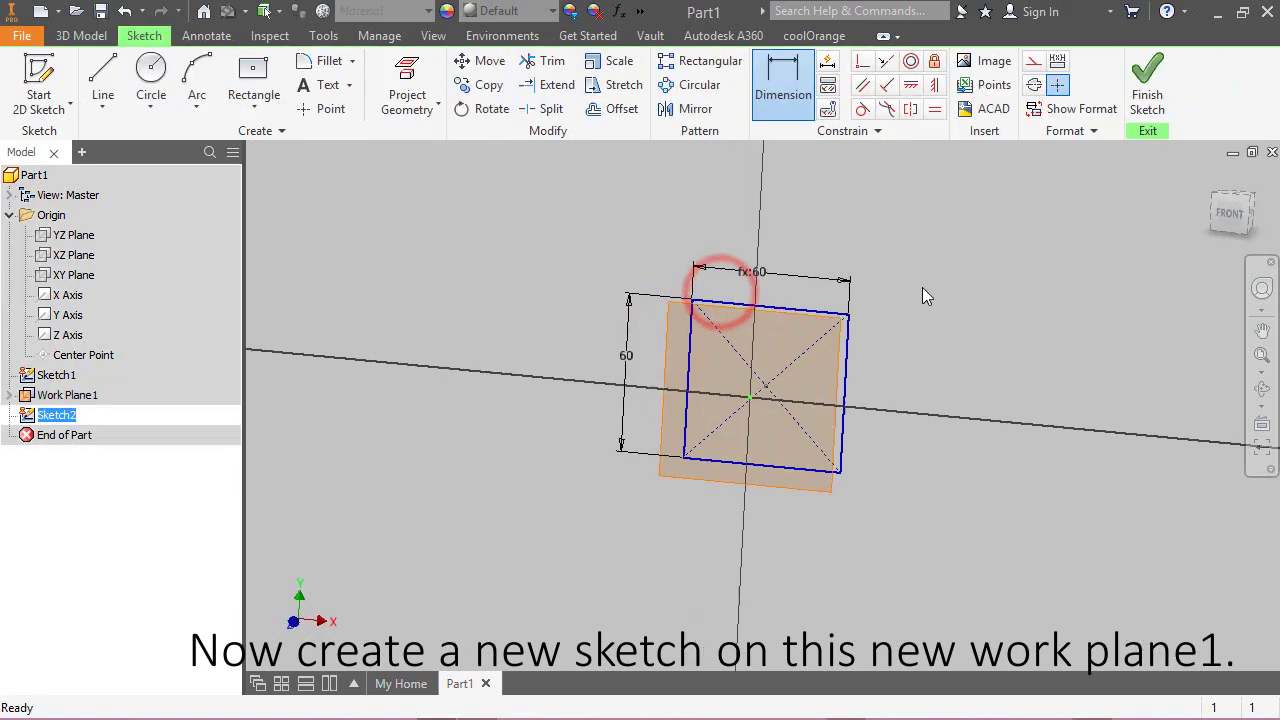
{"action": "scroll", "coordinate": [768, 420], "scroll_direction": "up", "scroll_amount": 4}
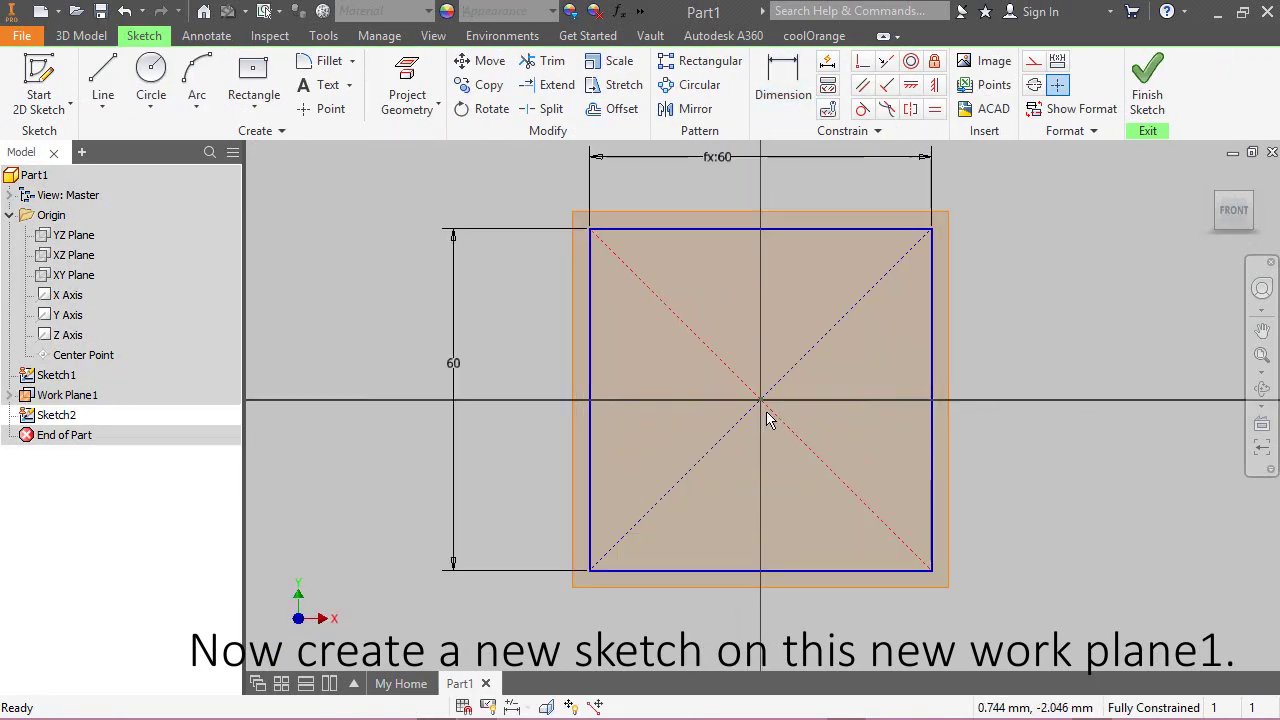
Draw a 50 mm diameter circle centred on the origin and finish the sketch.
{"action": "left_click", "coordinate": [151, 72]}
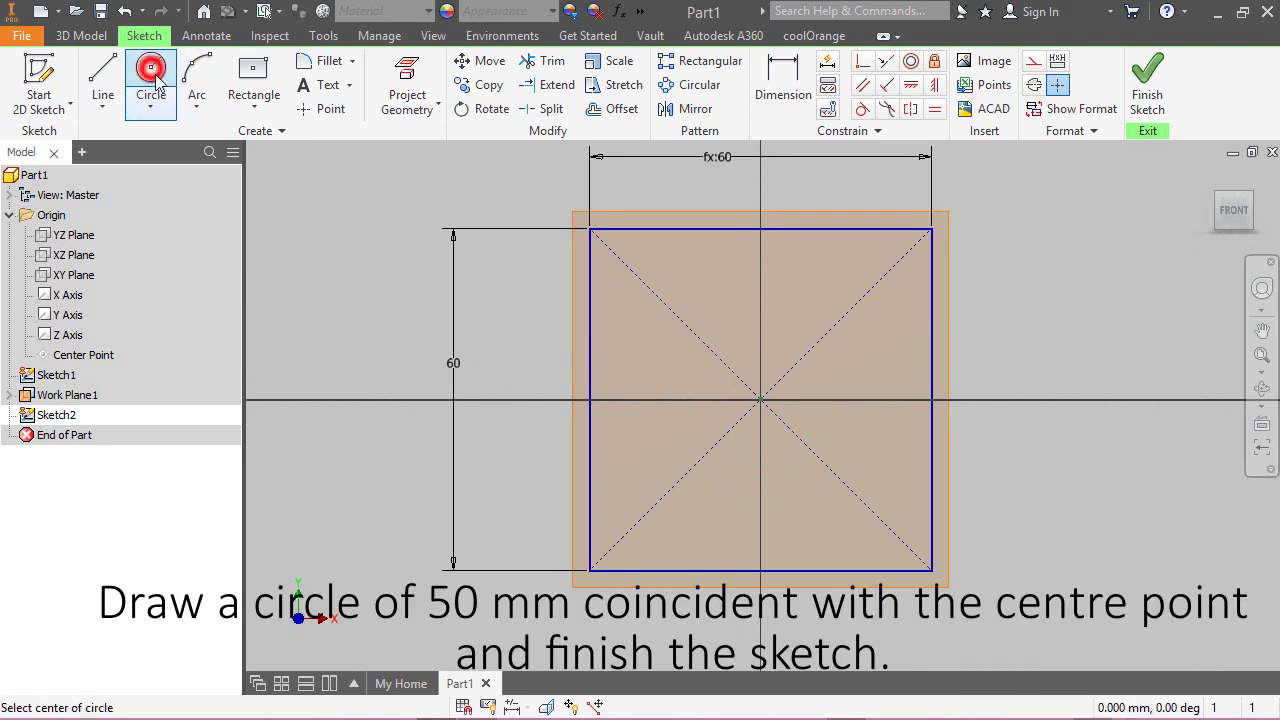
{"action": "left_click", "coordinate": [760, 400]}
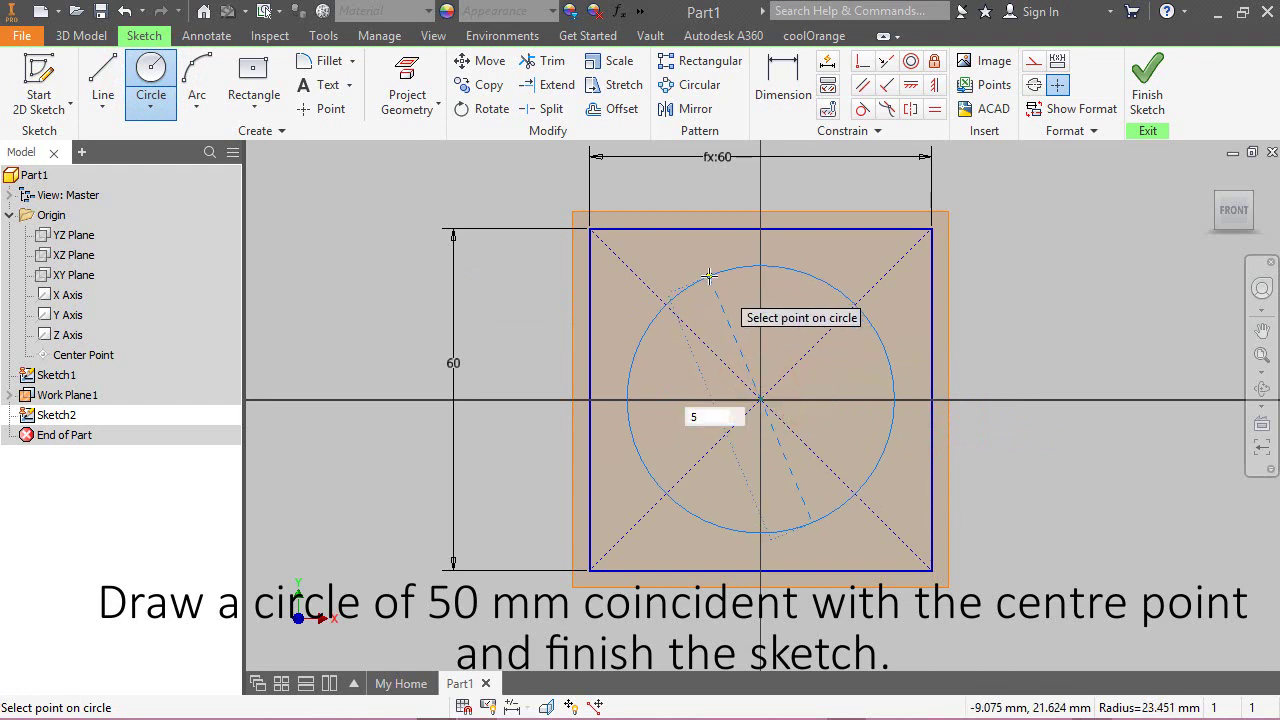
{"action": "key", "text": "Return"}
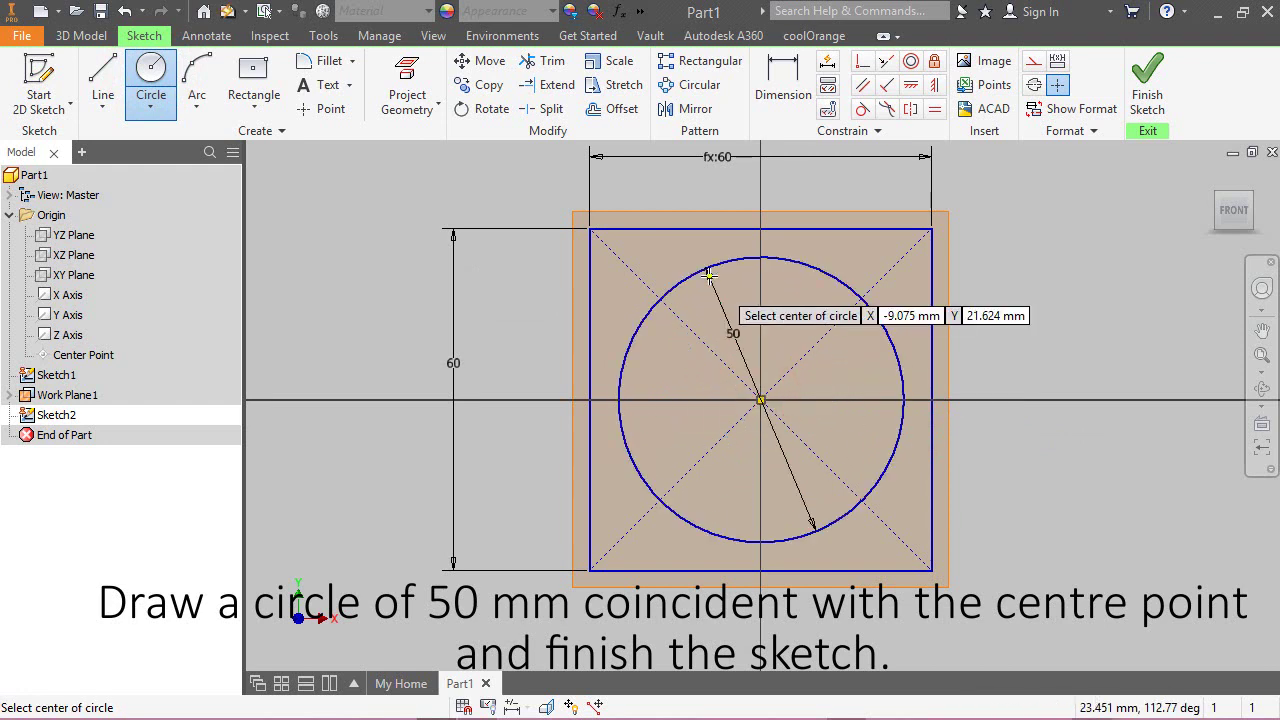
{"action": "right_click", "coordinate": [1045, 256]}
{"action": "left_click", "coordinate": [1122, 258]}
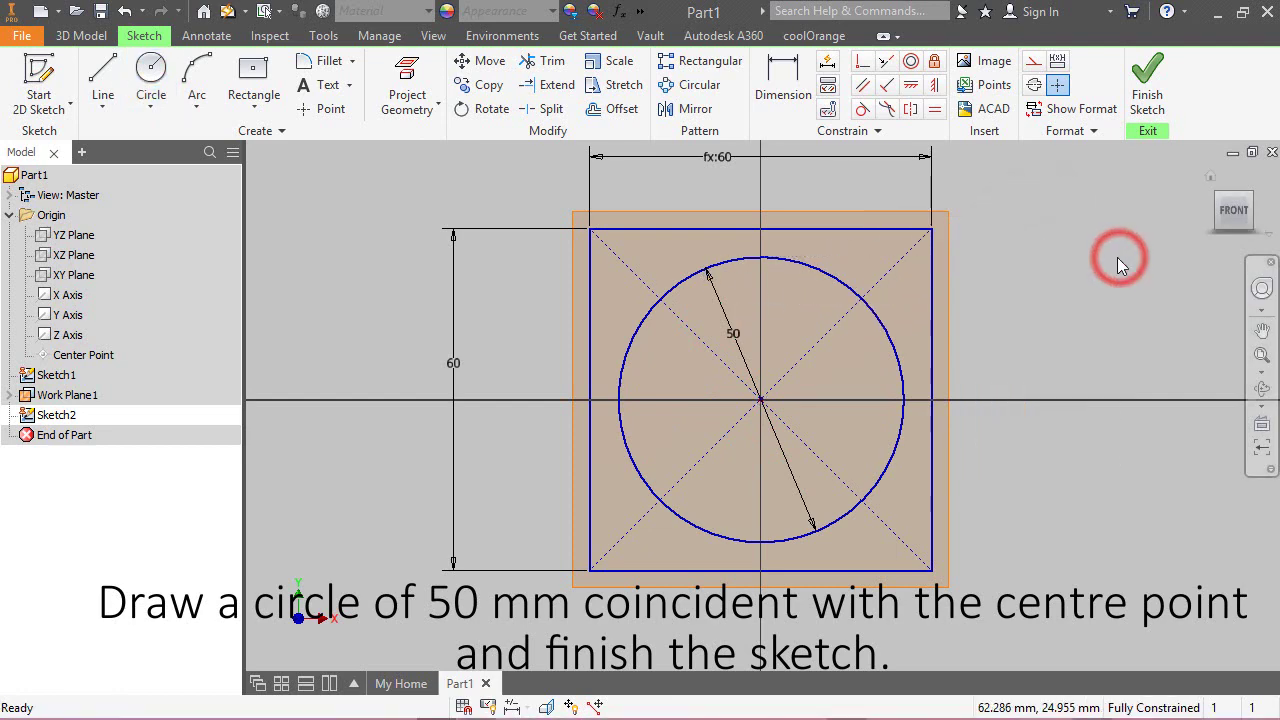
{"action": "left_click", "coordinate": [1149, 88]}
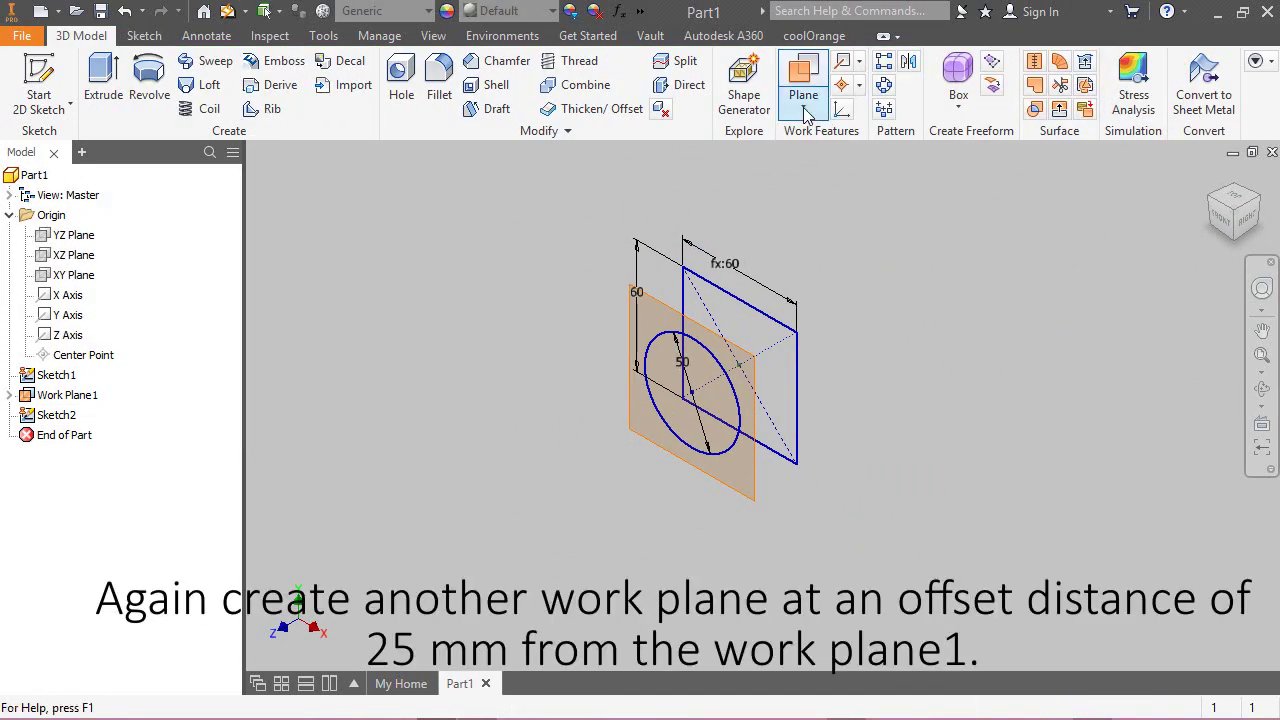
Create Work Plane2 offset 25 mm from Work Plane1.
{"action": "left_click", "coordinate": [803, 100]}
{"action": "left_click", "coordinate": [860, 188]}
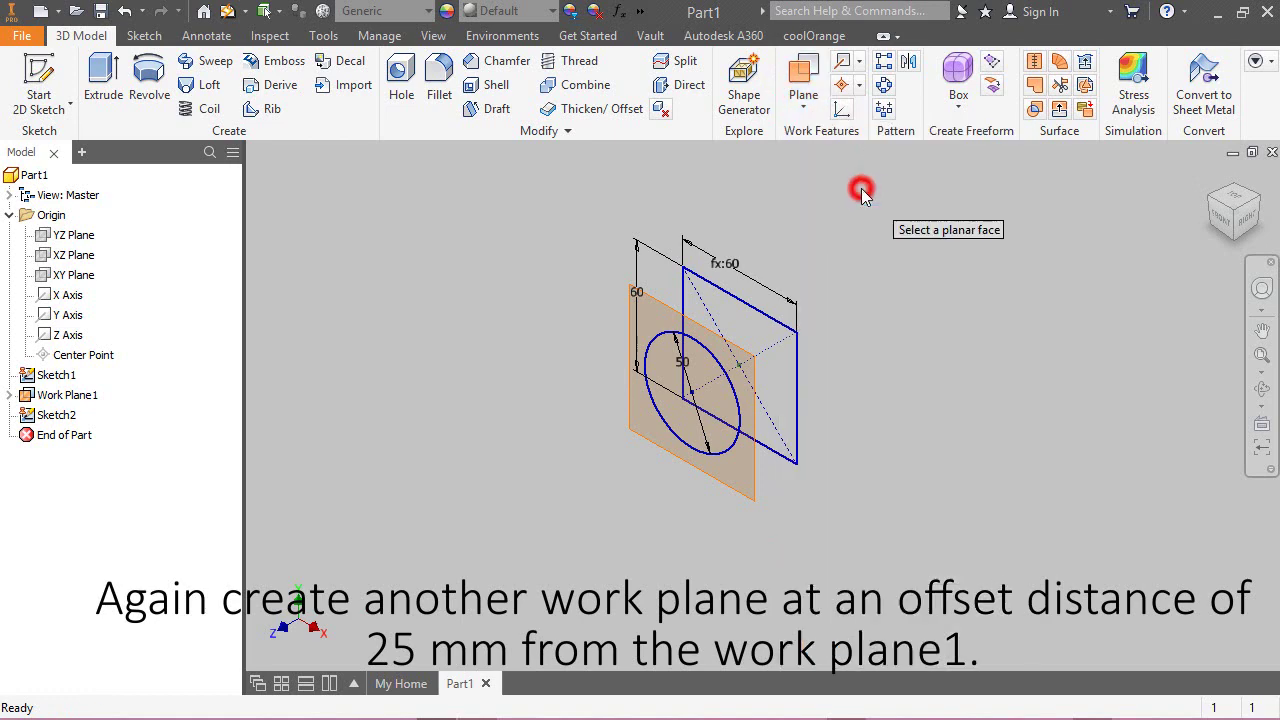
{"action": "left_click", "coordinate": [655, 292]}
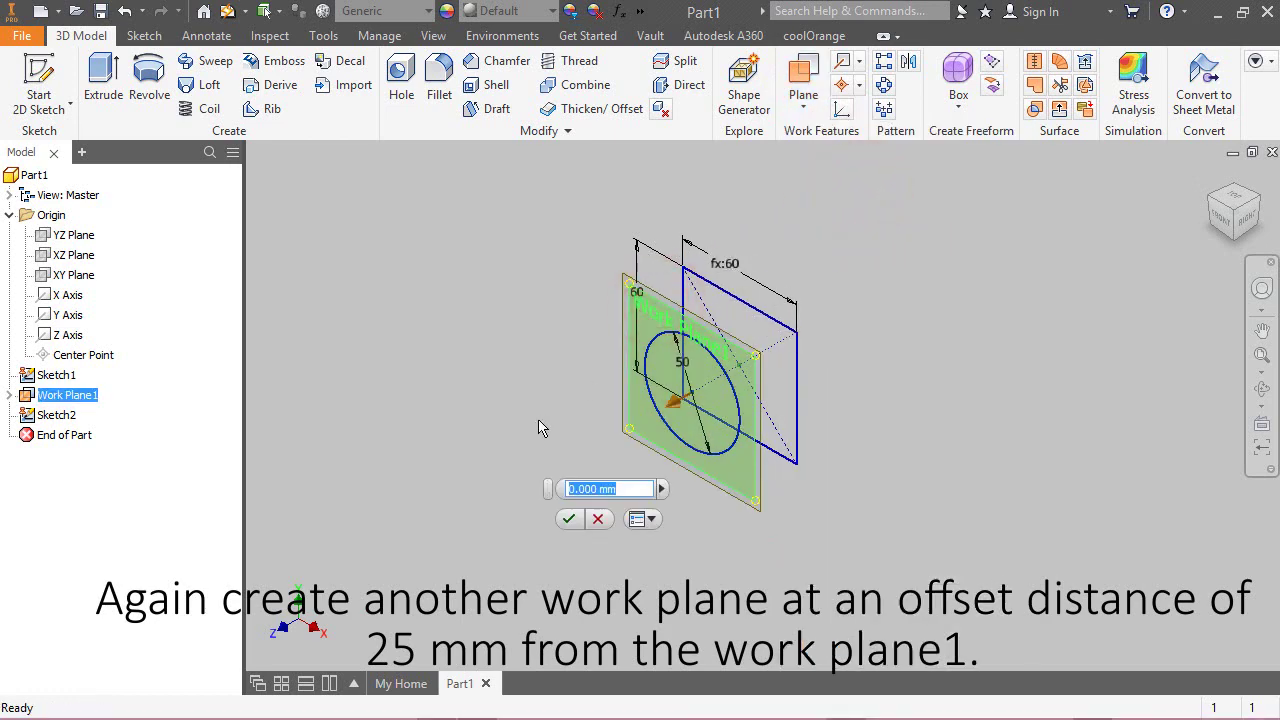
{"action": "type", "text": "25"}
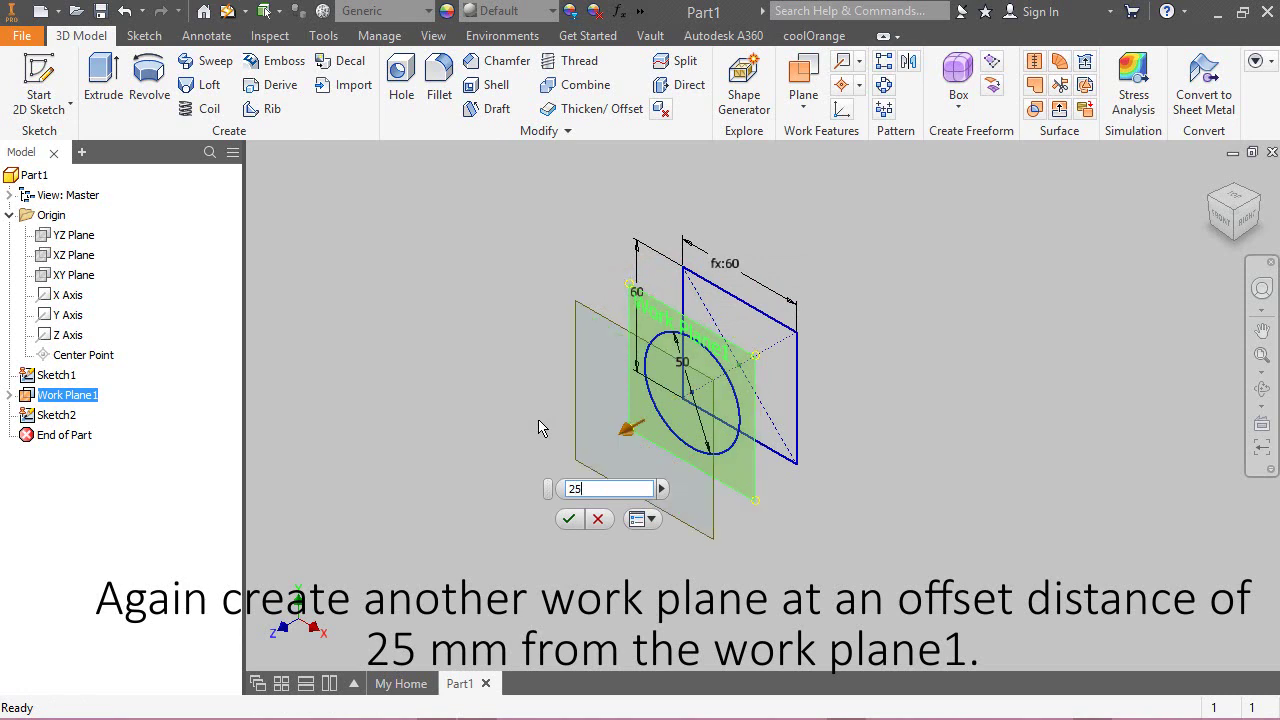
{"action": "key", "text": "Return"}
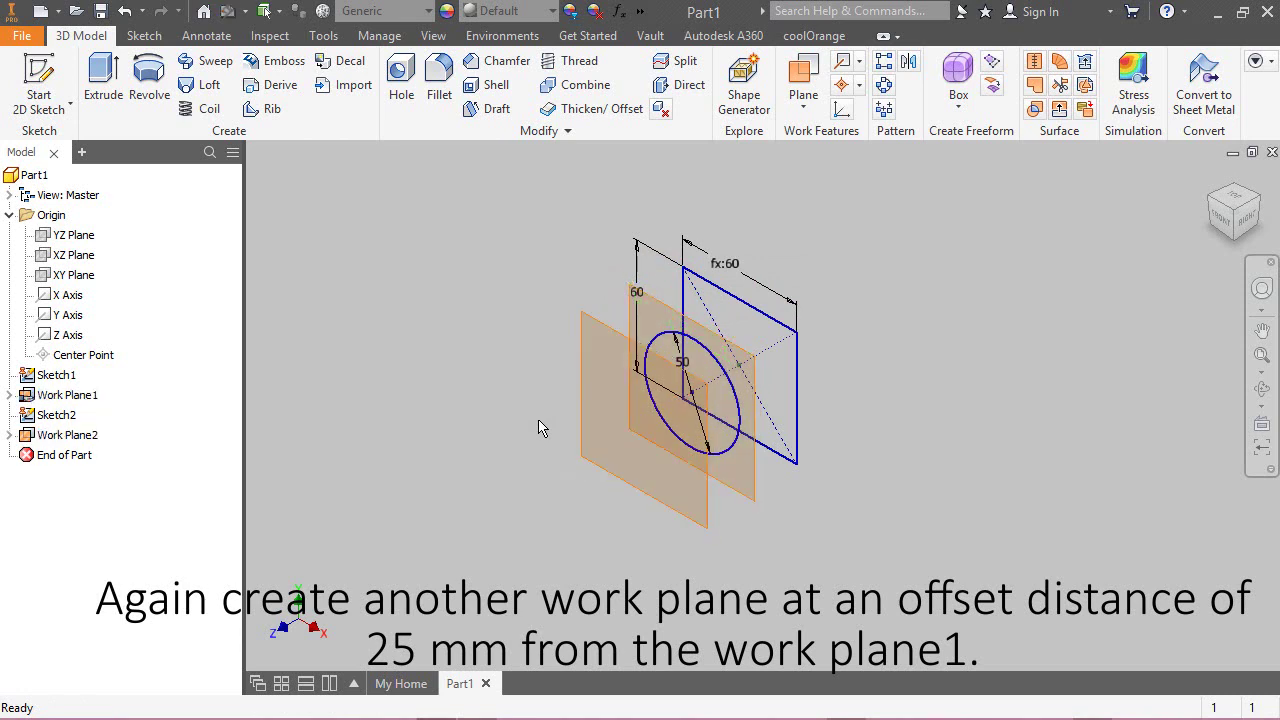
Hide Work Plane1 from the view.
{"action": "left_click", "coordinate": [665, 309]}
{"action": "right_click", "coordinate": [667, 312]}
{"action": "left_click", "coordinate": [716, 333]}
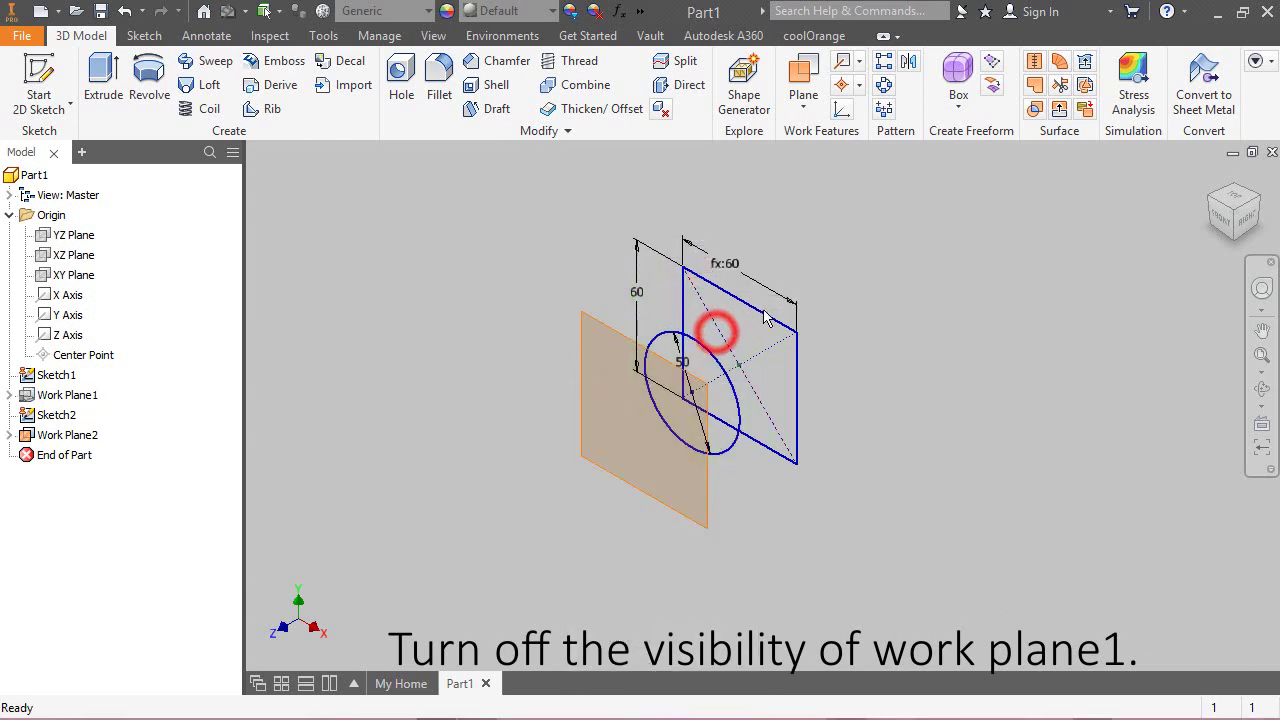
{"action": "left_click", "coordinate": [909, 271]}
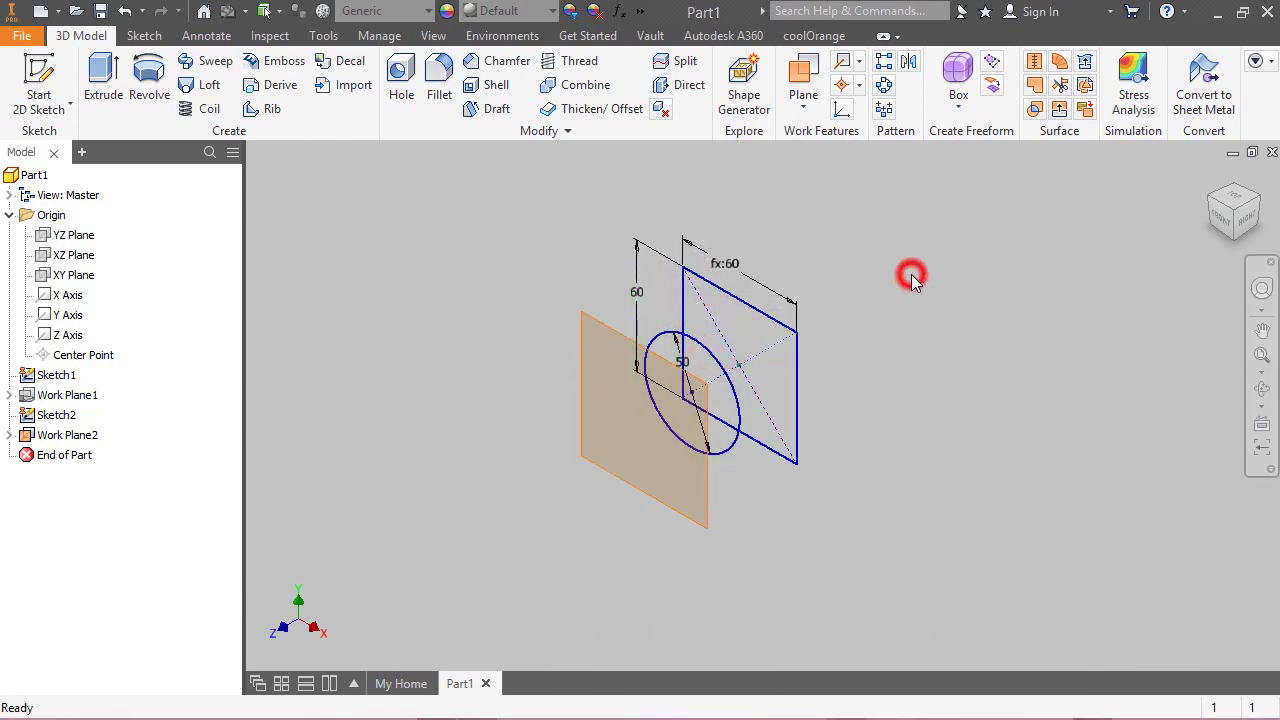
Start a new sketch on Work Plane2, cancelling an unneeded Project Geometry.
{"action": "left_click", "coordinate": [588, 324]}
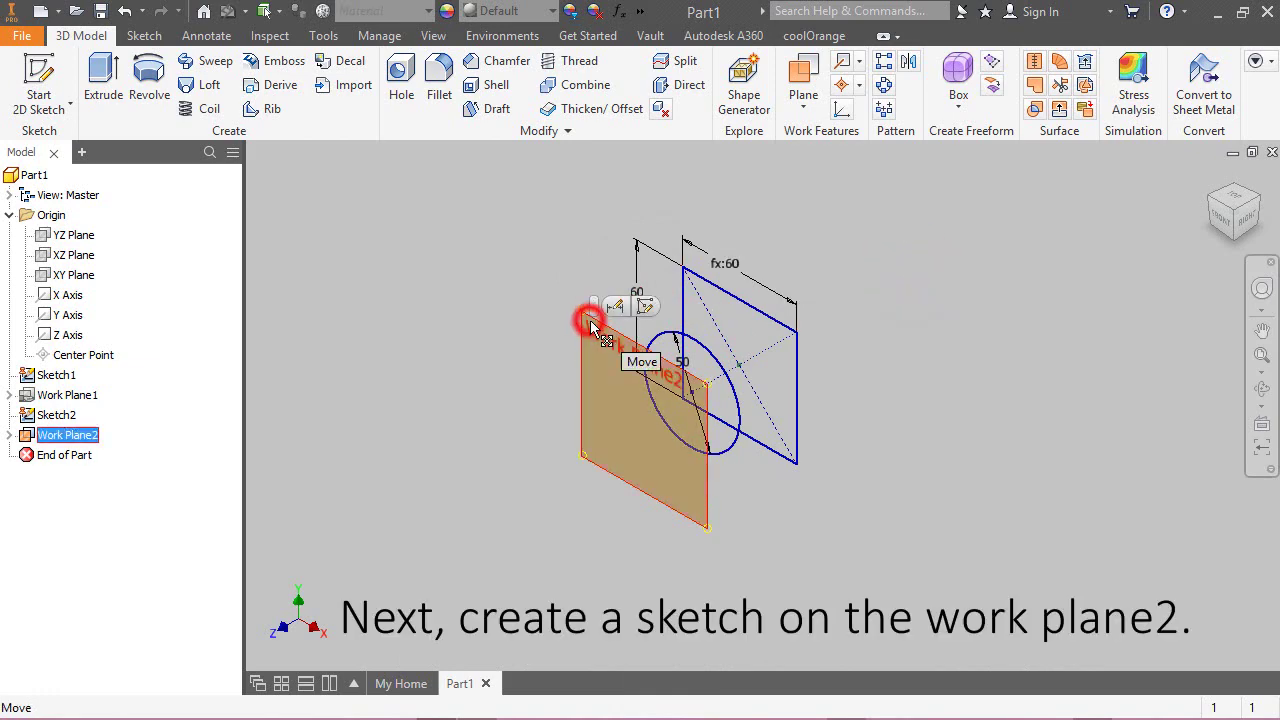
{"action": "left_click", "coordinate": [645, 306]}
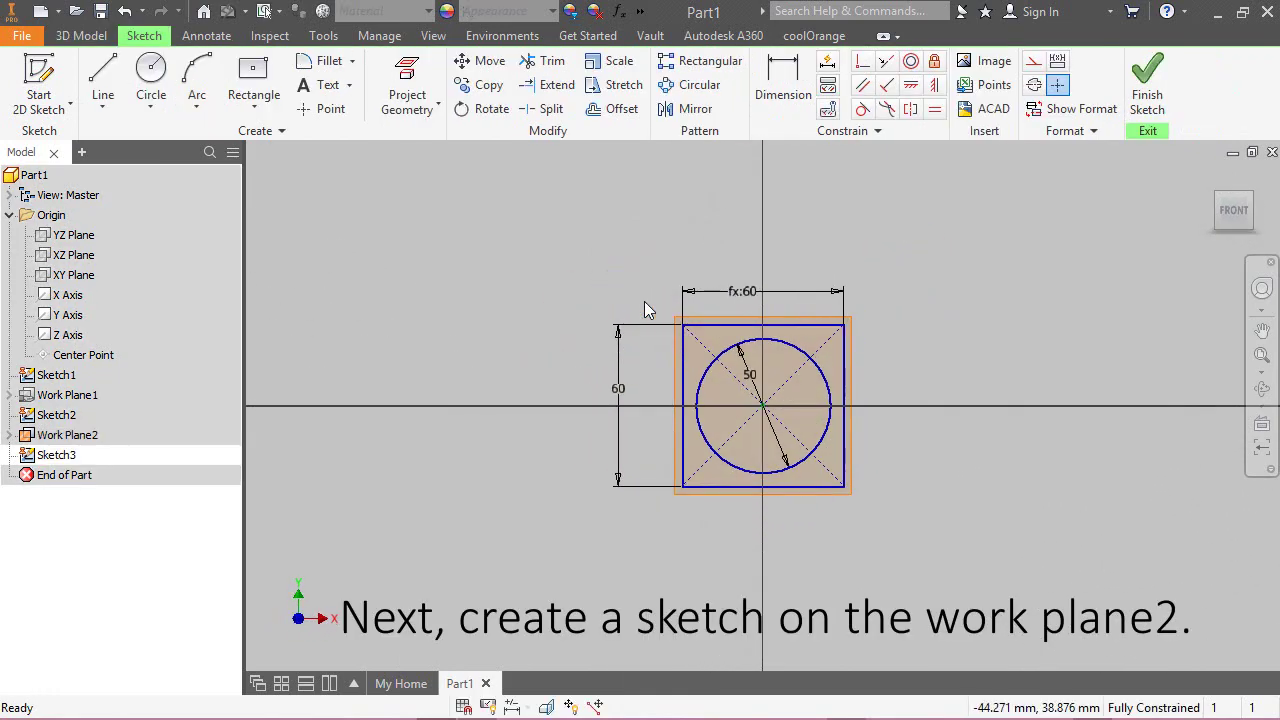
{"action": "scroll", "coordinate": [751, 372], "scroll_direction": "down", "scroll_amount": 1}
{"action": "scroll", "coordinate": [752, 380], "scroll_direction": "up", "scroll_amount": 3}
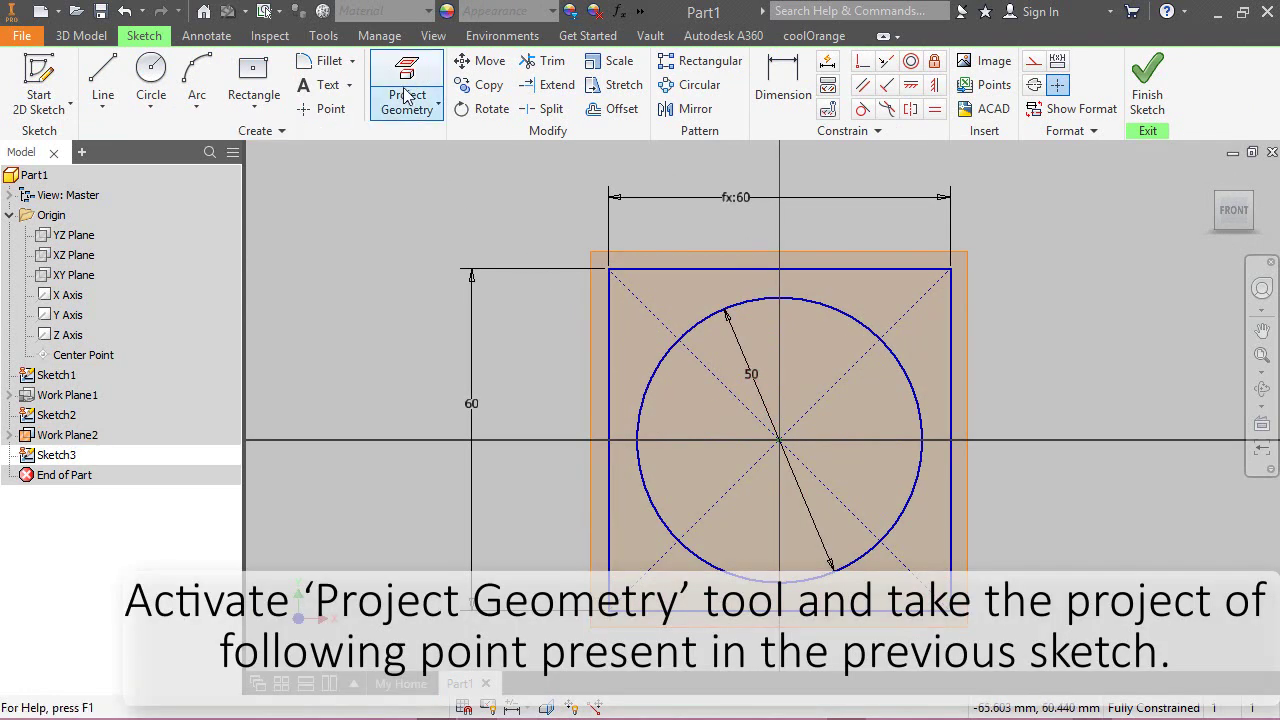
{"action": "left_click", "coordinate": [405, 80]}
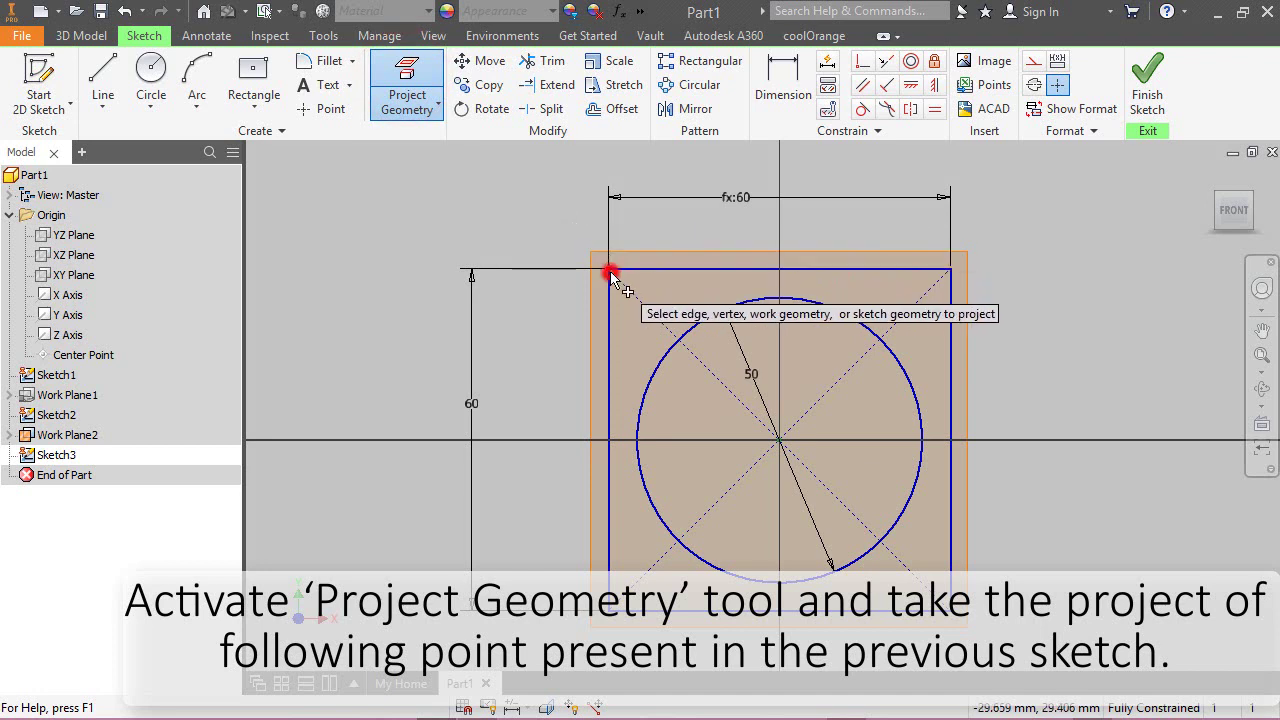
{"action": "right_click", "coordinate": [478, 182]}
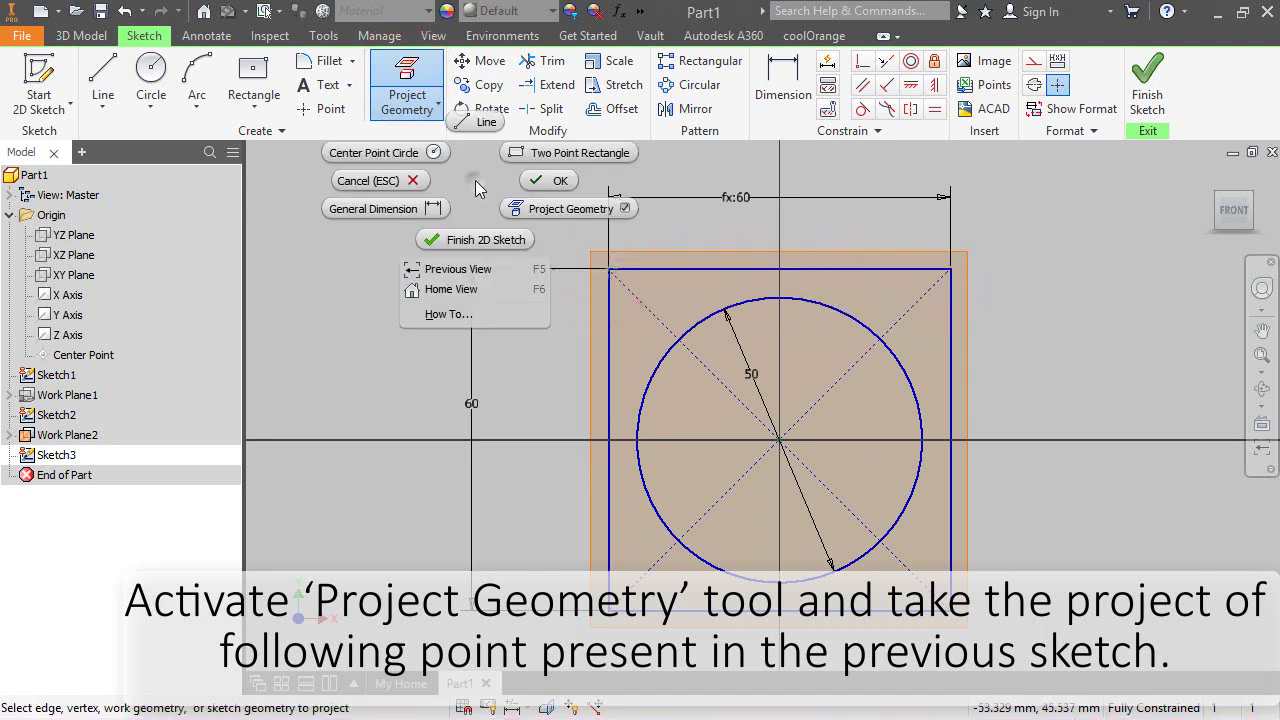
{"action": "left_click", "coordinate": [414, 184]}
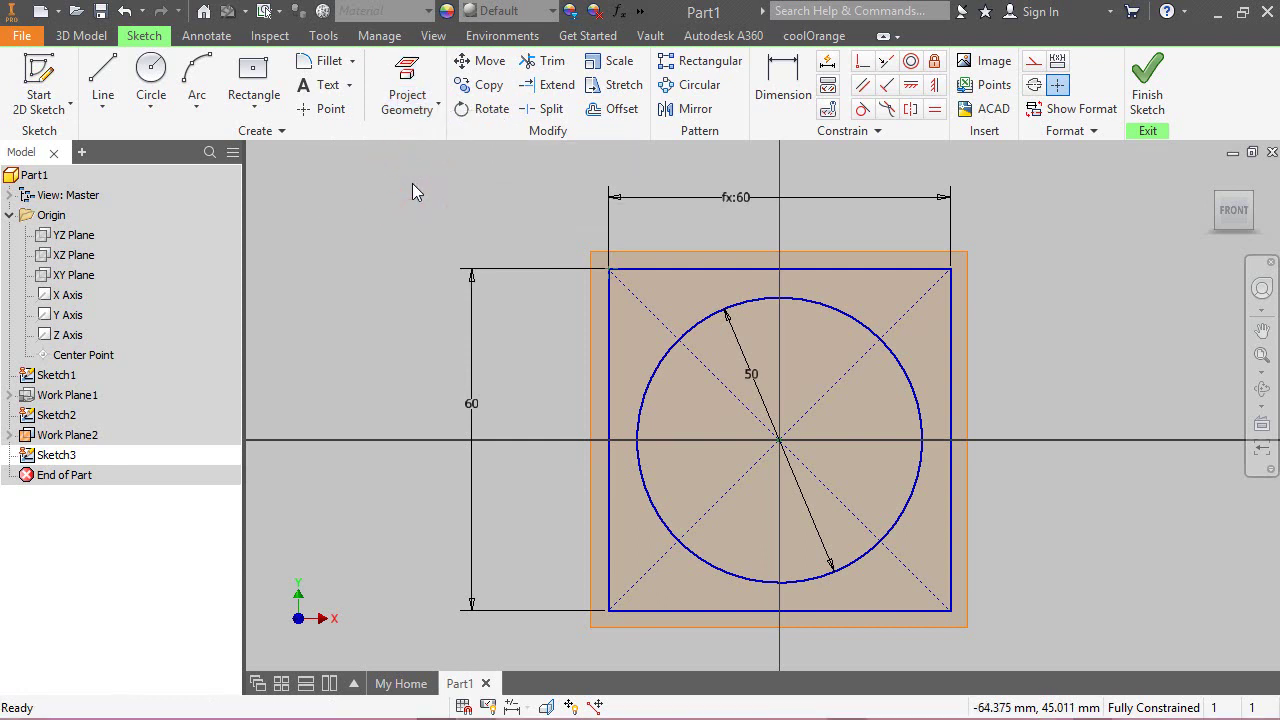
Draw an origin-centred circle through the square's top-left corner and finish the sketch.
{"action": "left_click", "coordinate": [151, 78]}
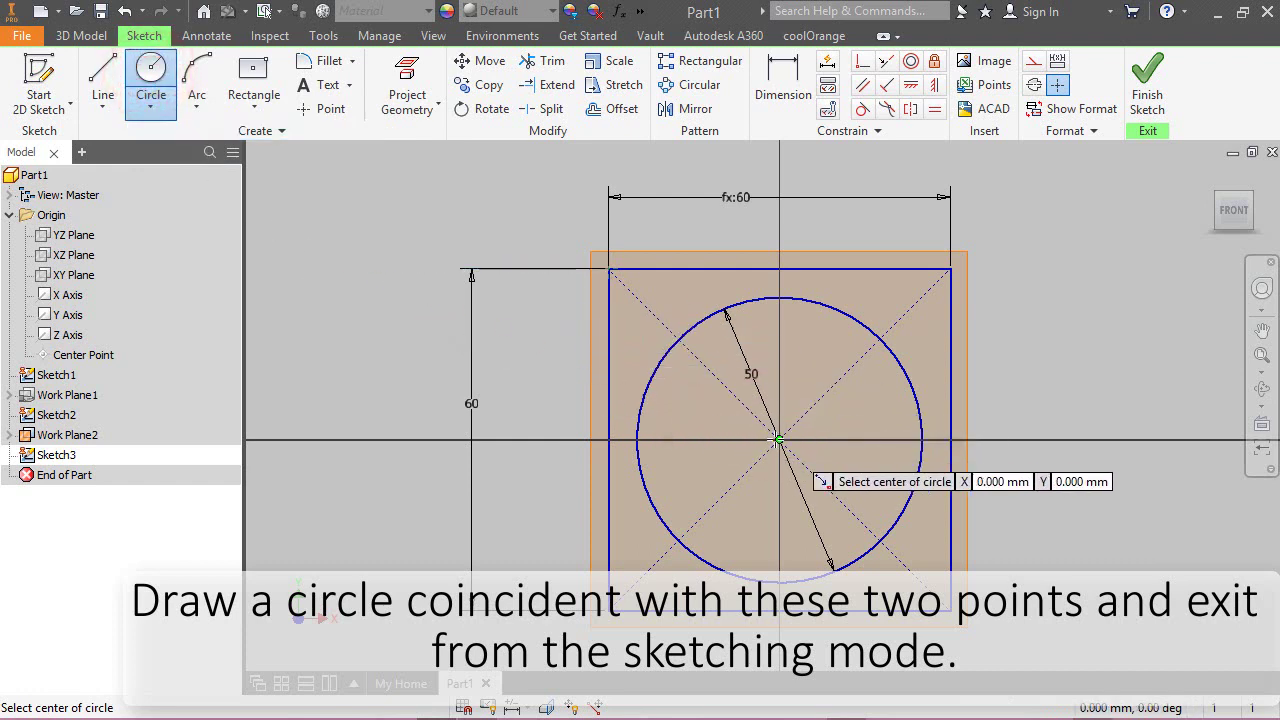
{"action": "left_click", "coordinate": [779, 440]}
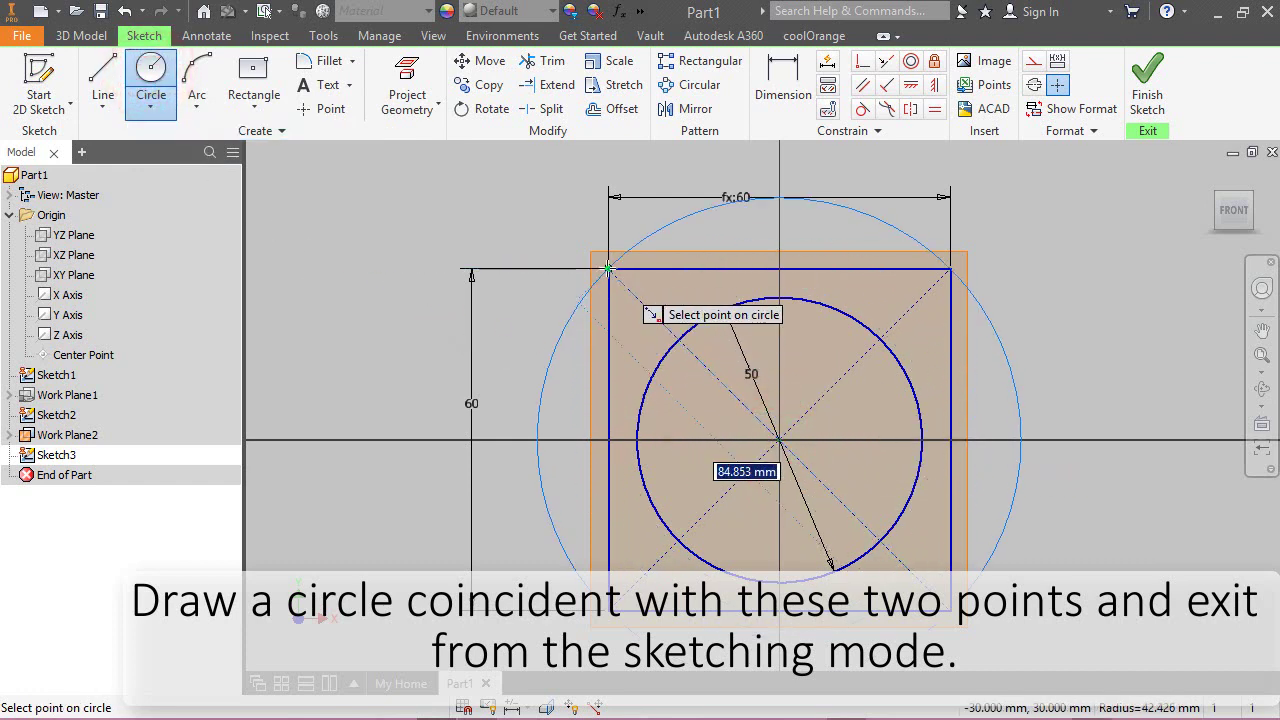
{"action": "left_click", "coordinate": [608, 268]}
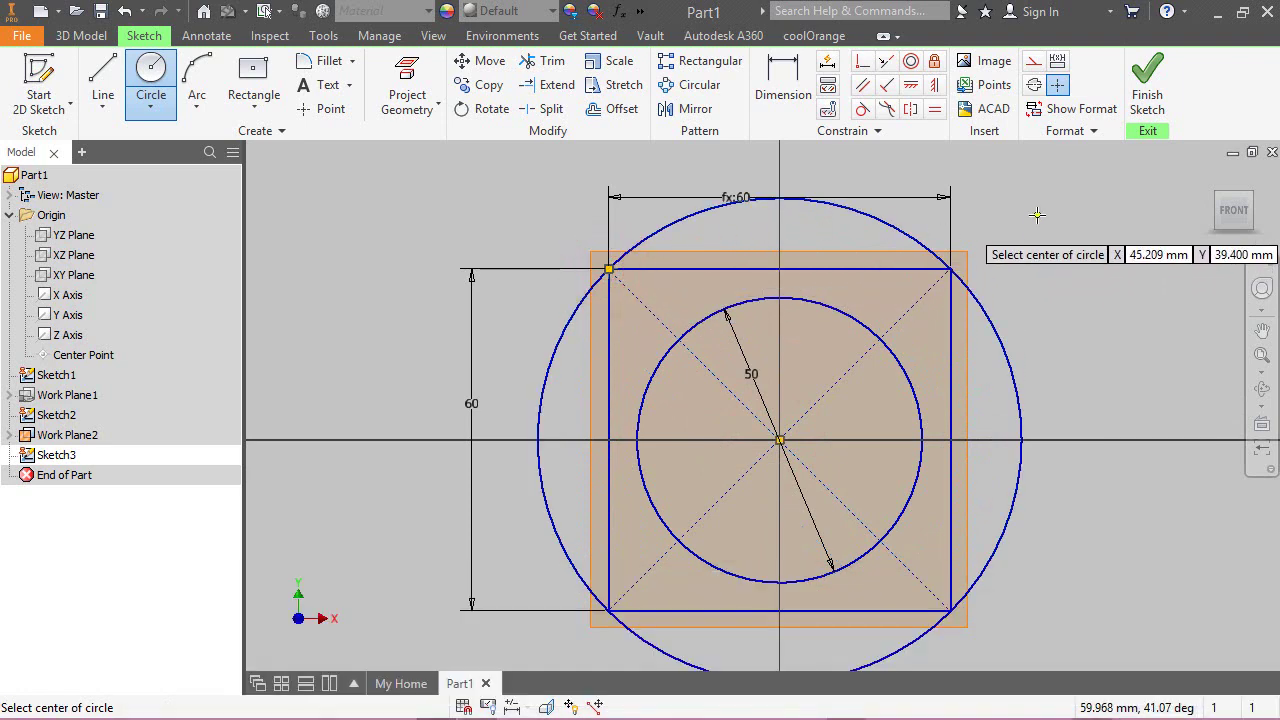
{"action": "right_click", "coordinate": [1037, 214]}
{"action": "left_click", "coordinate": [1091, 221]}
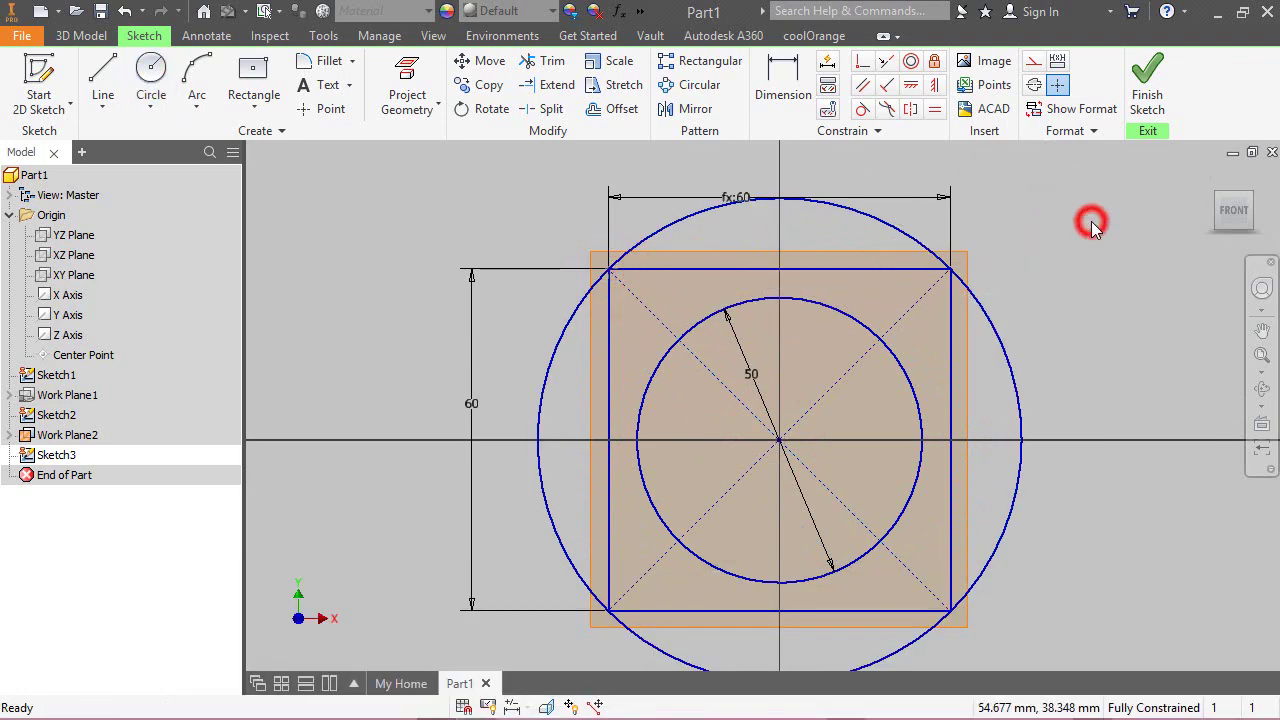
{"action": "left_click", "coordinate": [1150, 86]}
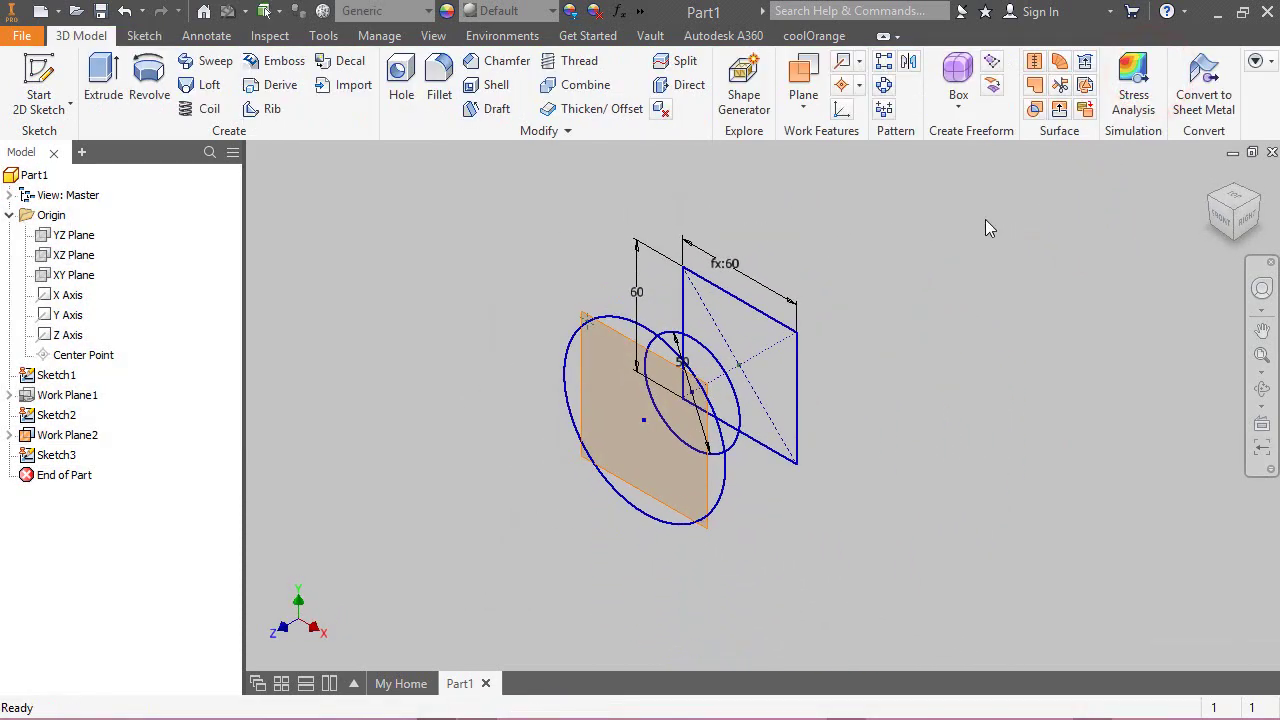
Create Work Plane3 offset 40 mm from Work Plane2, then hide Work Plane2.
{"action": "left_click", "coordinate": [803, 108]}
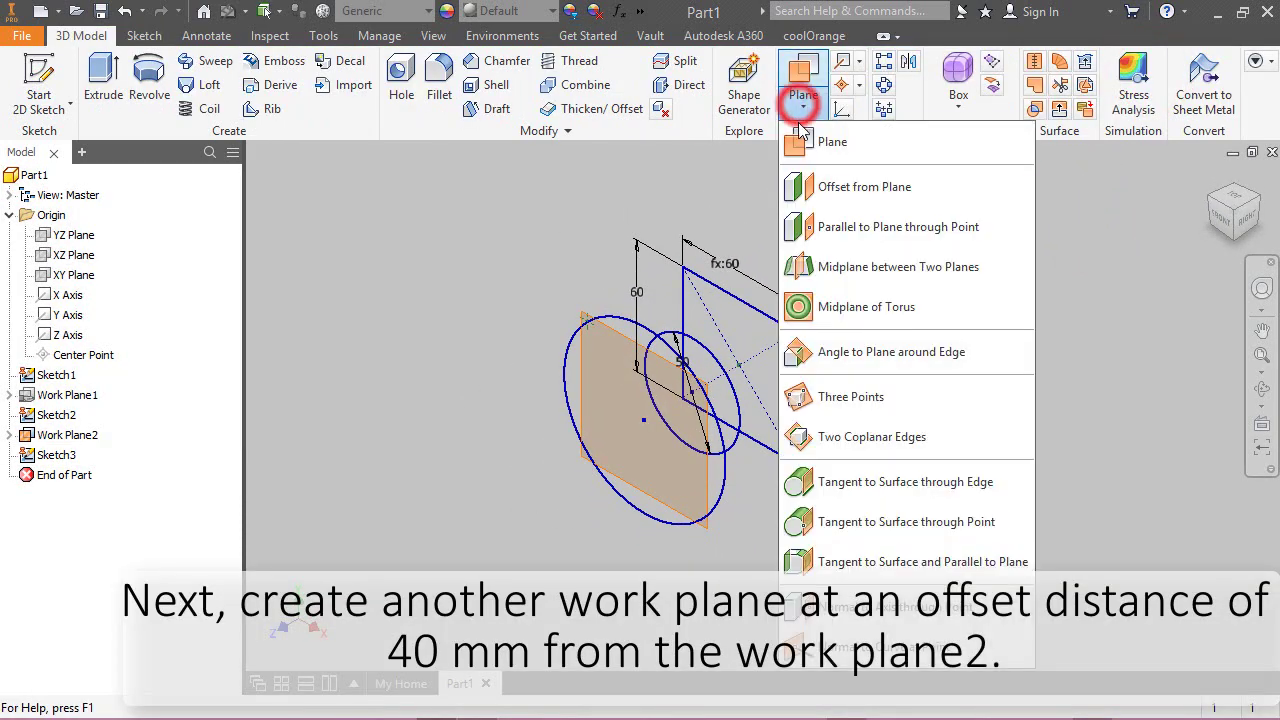
{"action": "left_click", "coordinate": [846, 188]}
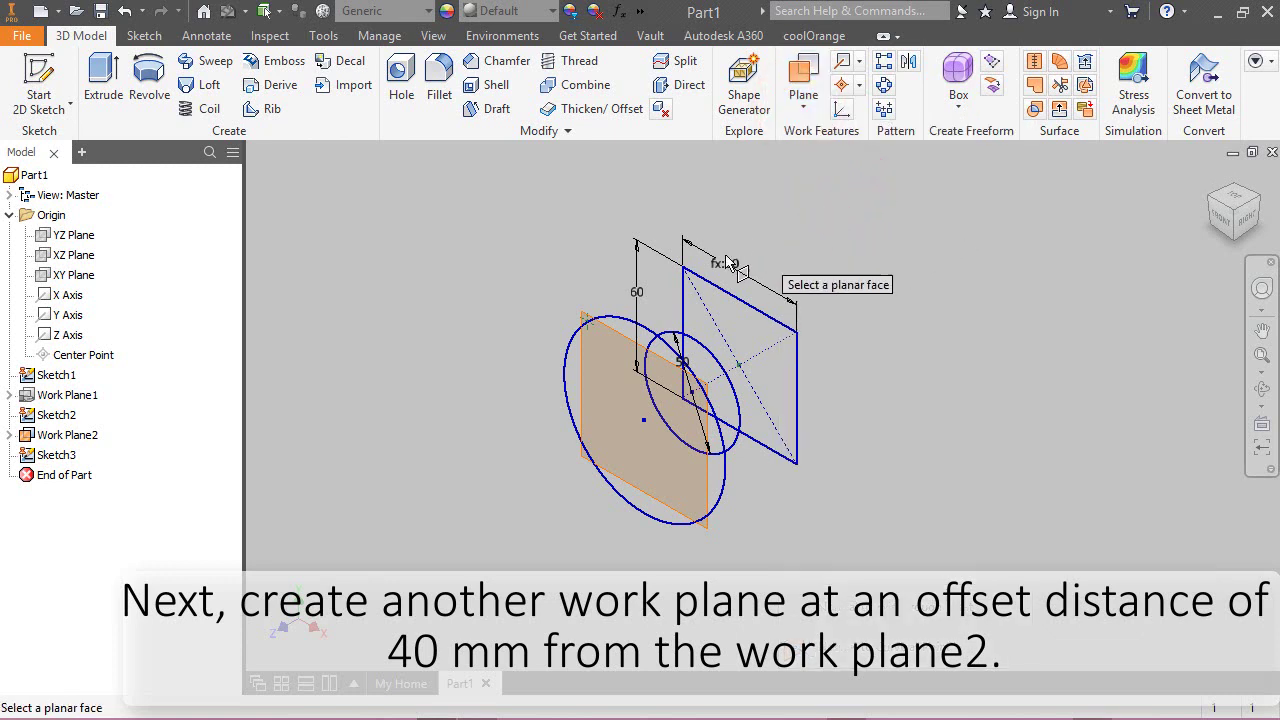
{"action": "left_click", "coordinate": [622, 340]}
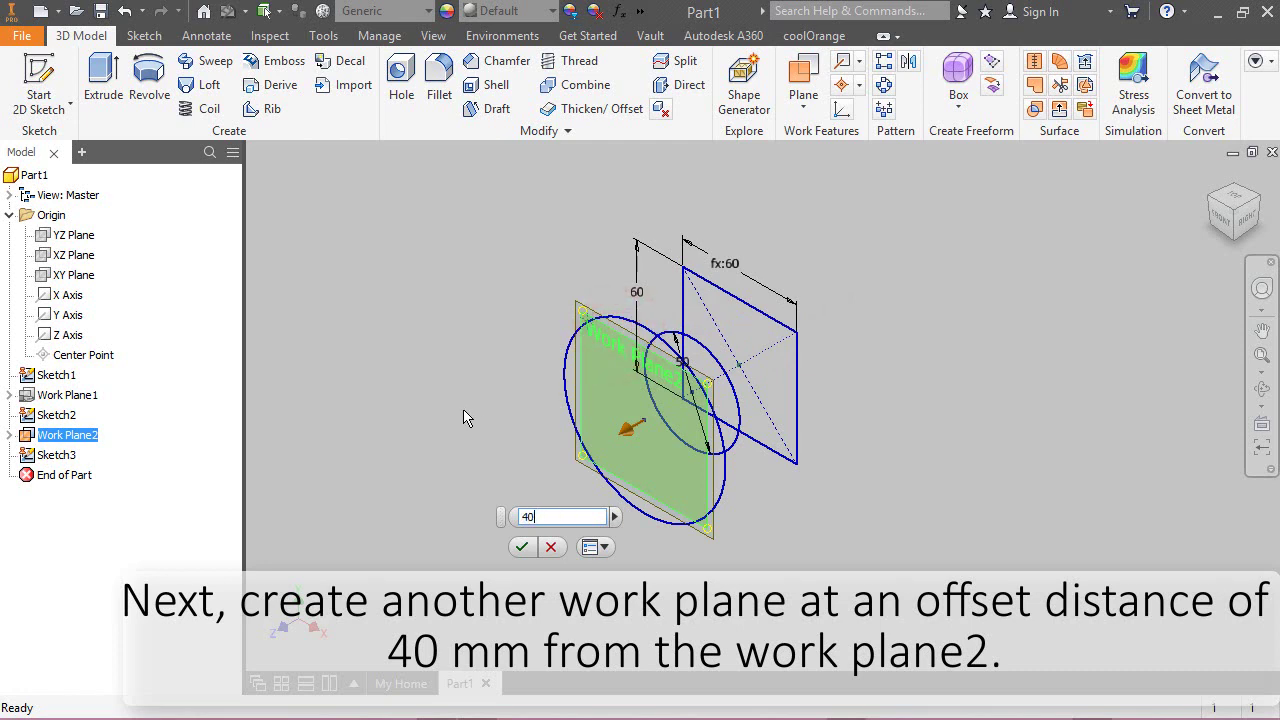
{"action": "left_click", "coordinate": [518, 550]}
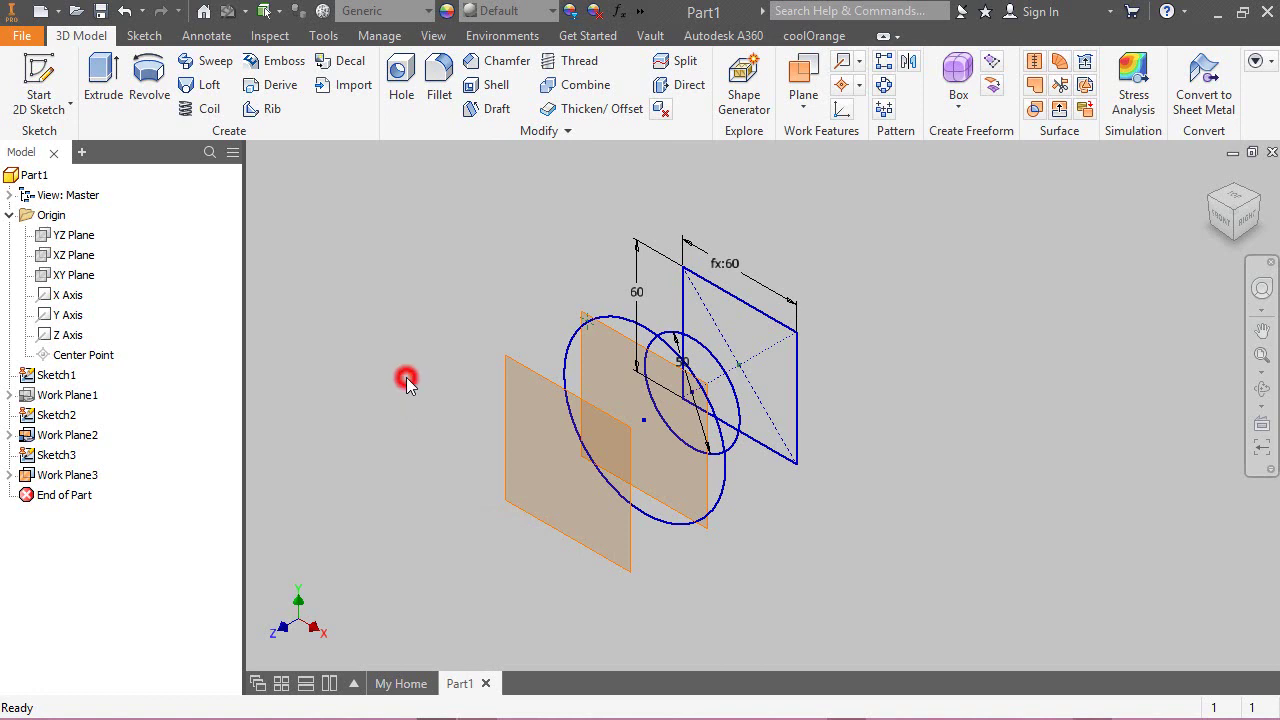
{"action": "right_click", "coordinate": [620, 340]}
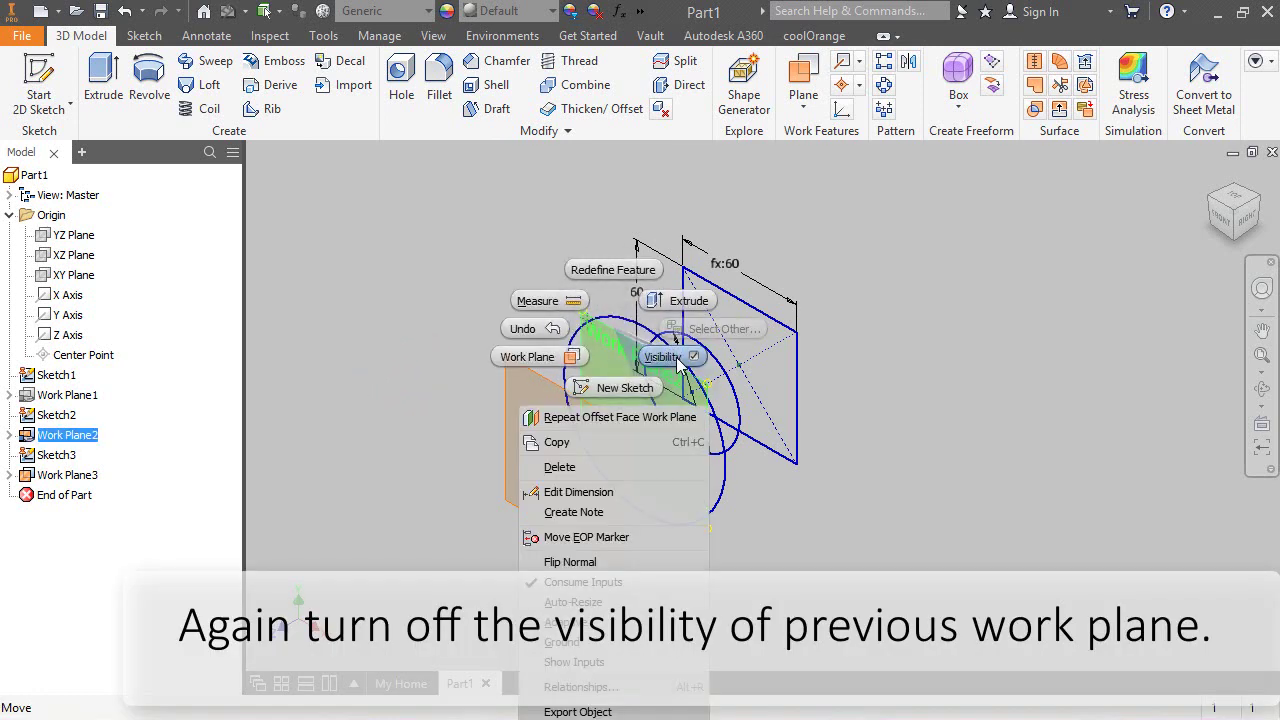
{"action": "left_click", "coordinate": [677, 358]}
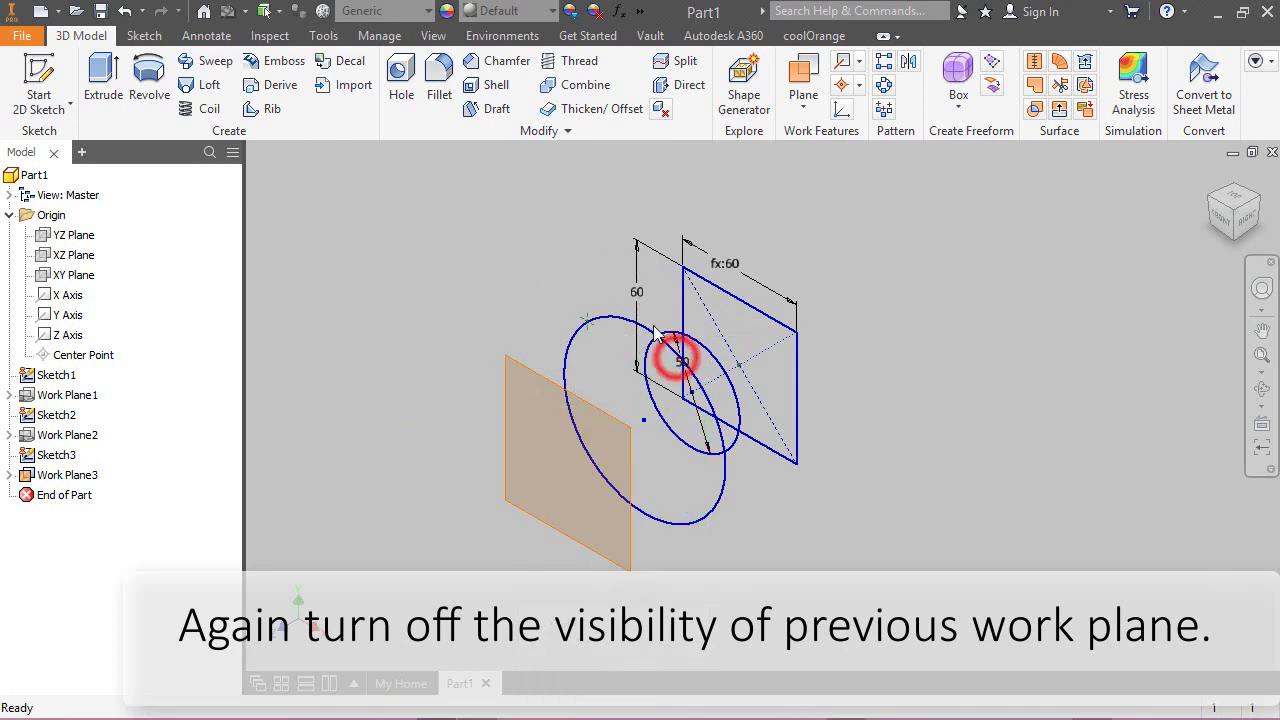
Copy Sketch3 and paste it onto Work Plane3 as Sketch4.
{"action": "left_click", "coordinate": [536, 290]}
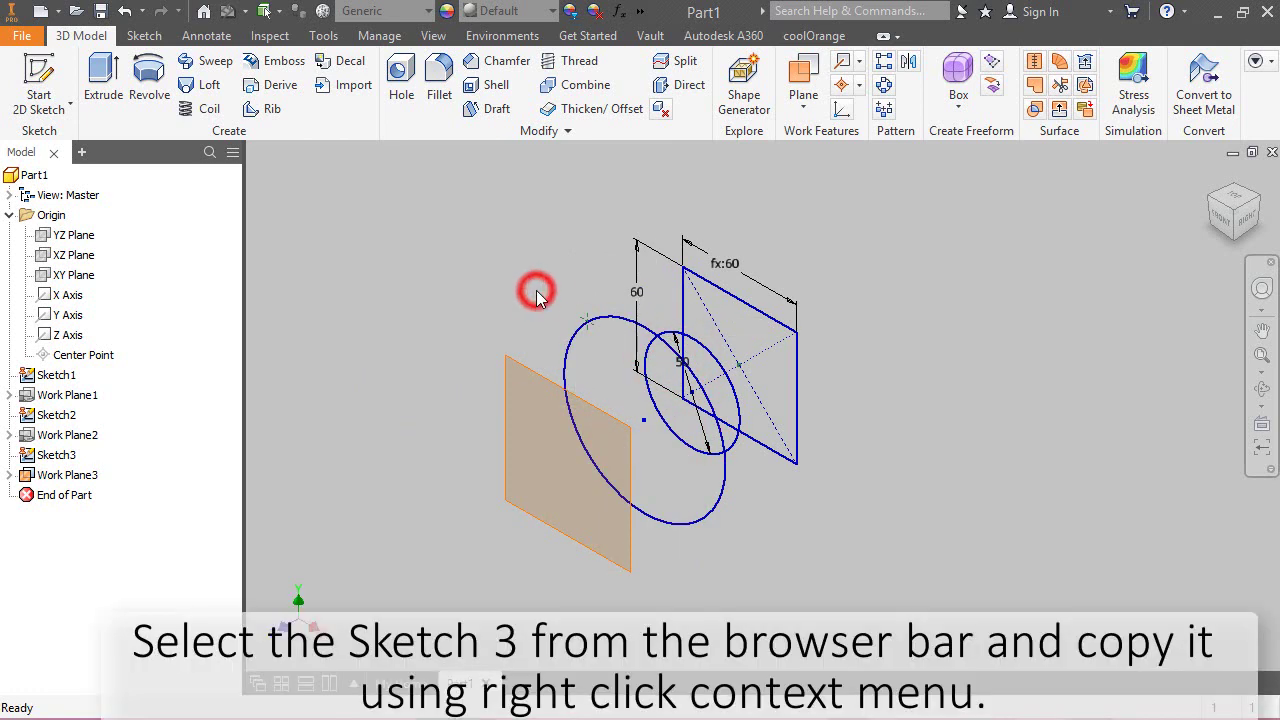
{"action": "left_click", "coordinate": [62, 456]}
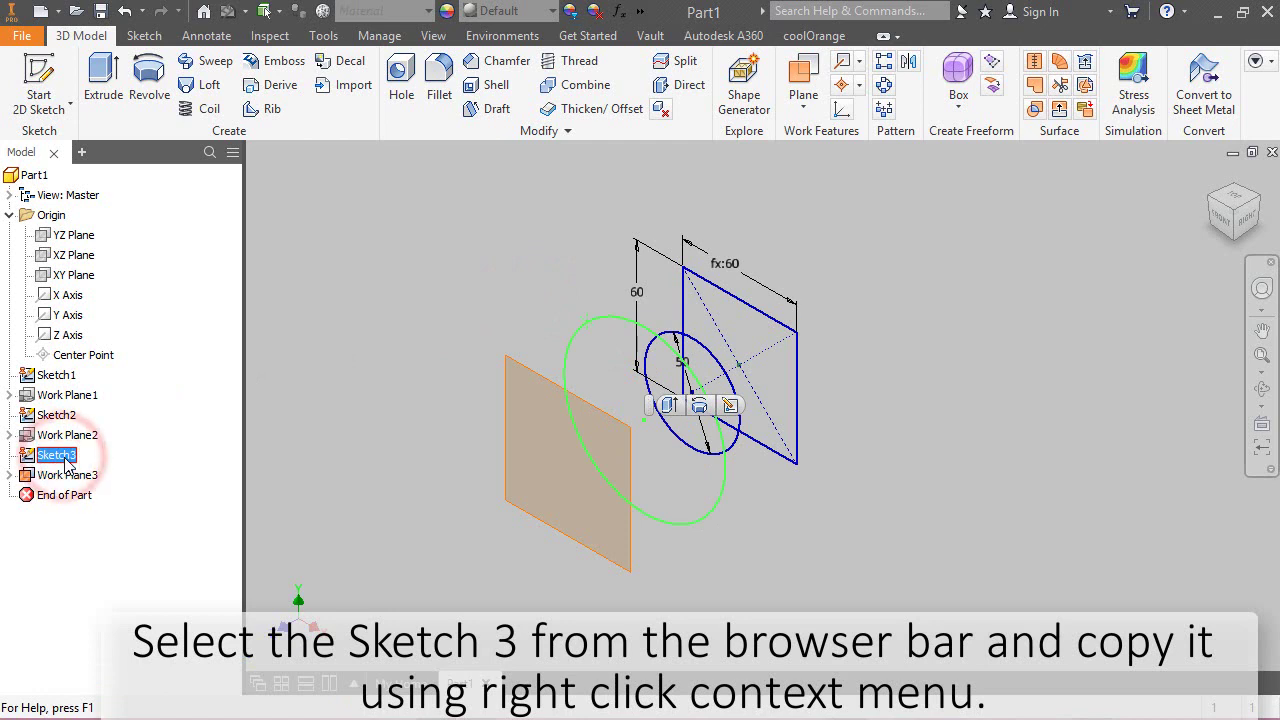
{"action": "right_click", "coordinate": [65, 460]}
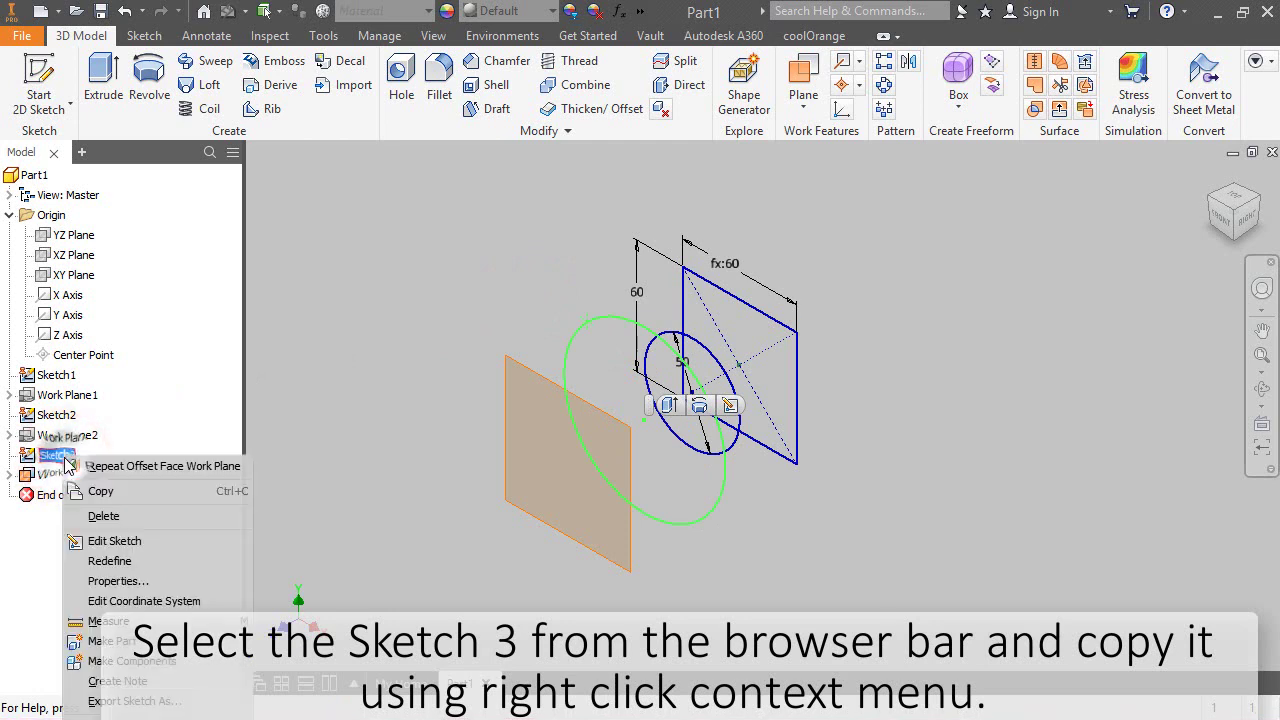
{"action": "left_click", "coordinate": [141, 497]}
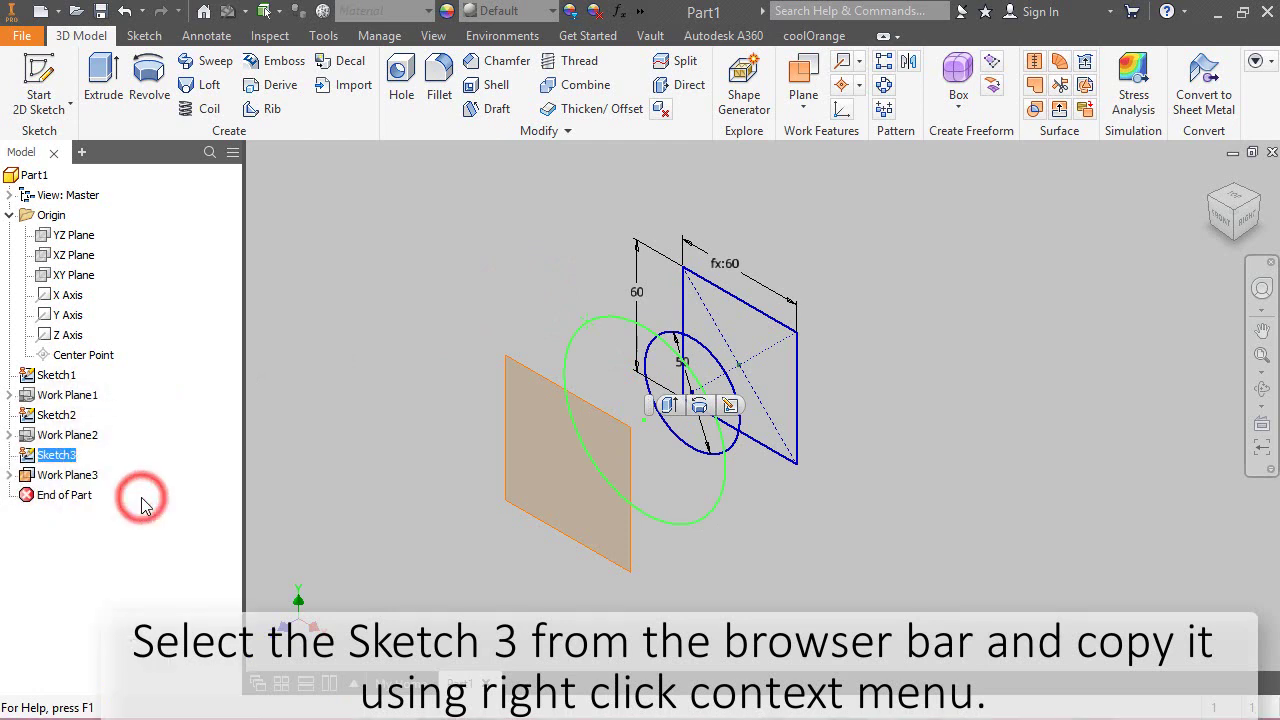
{"action": "left_click", "coordinate": [381, 435]}
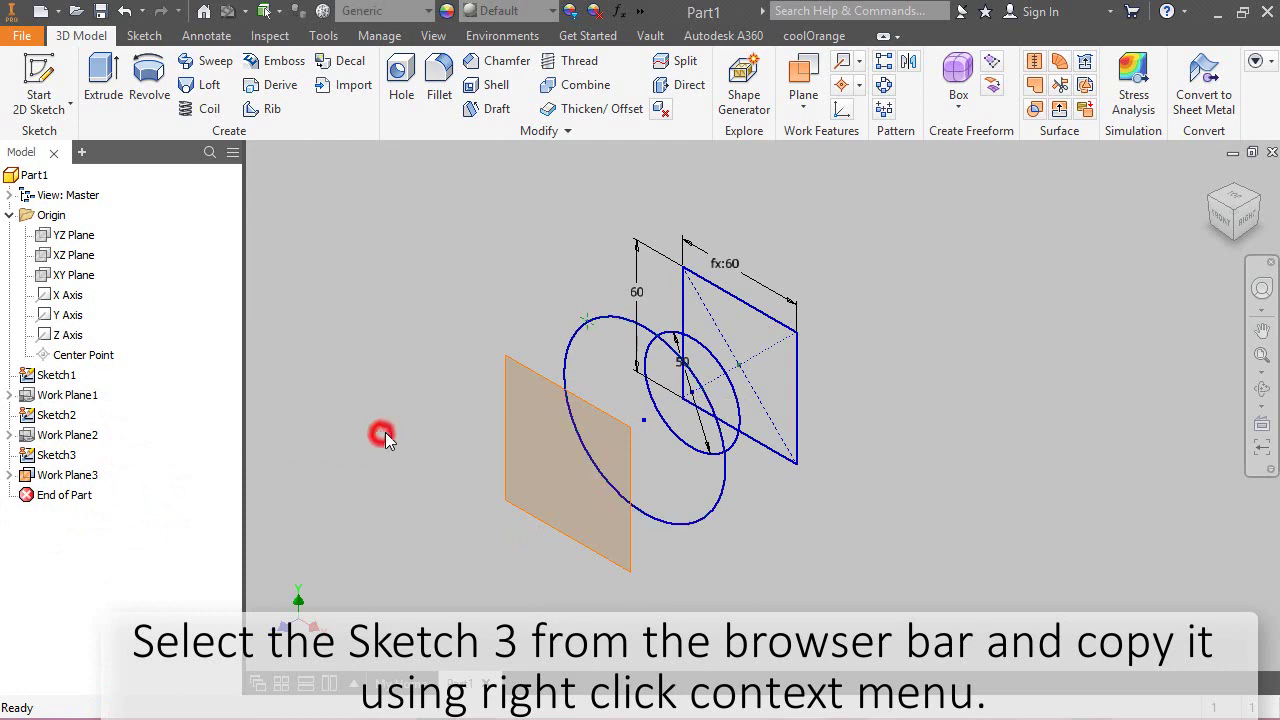
{"action": "left_click", "coordinate": [506, 405]}
{"action": "left_click", "coordinate": [505, 405]}
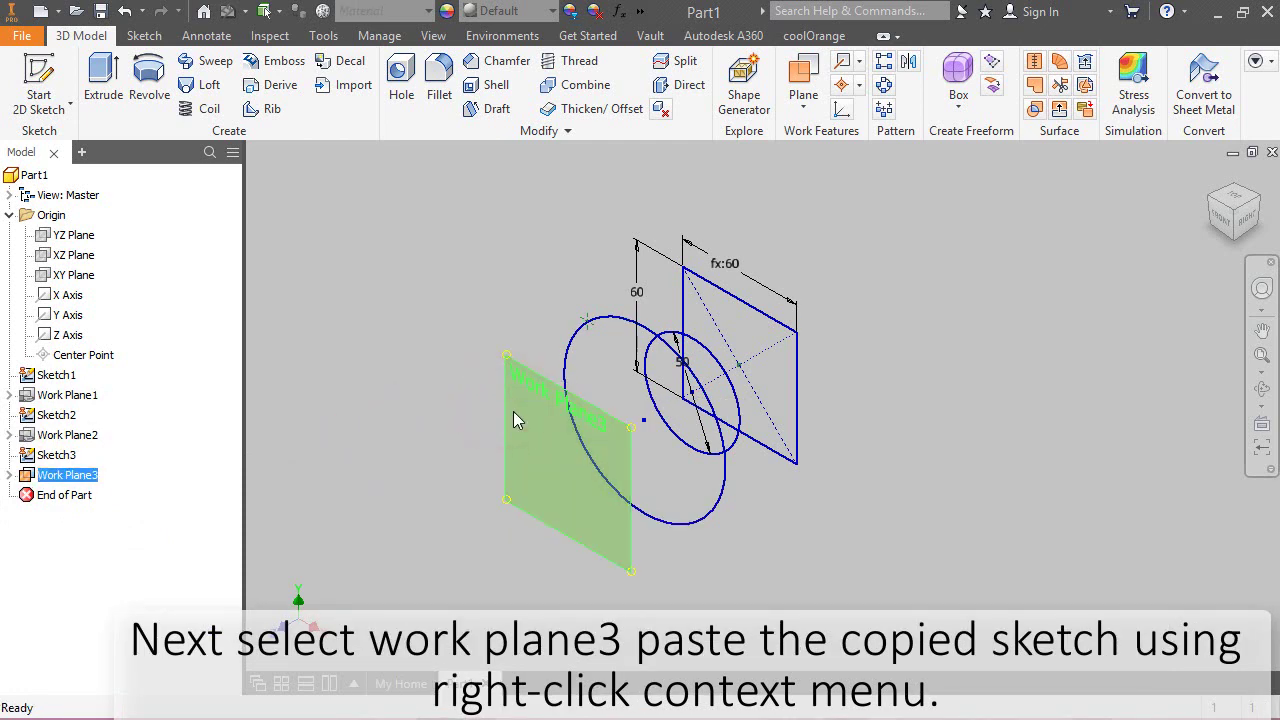
{"action": "right_click", "coordinate": [514, 420]}
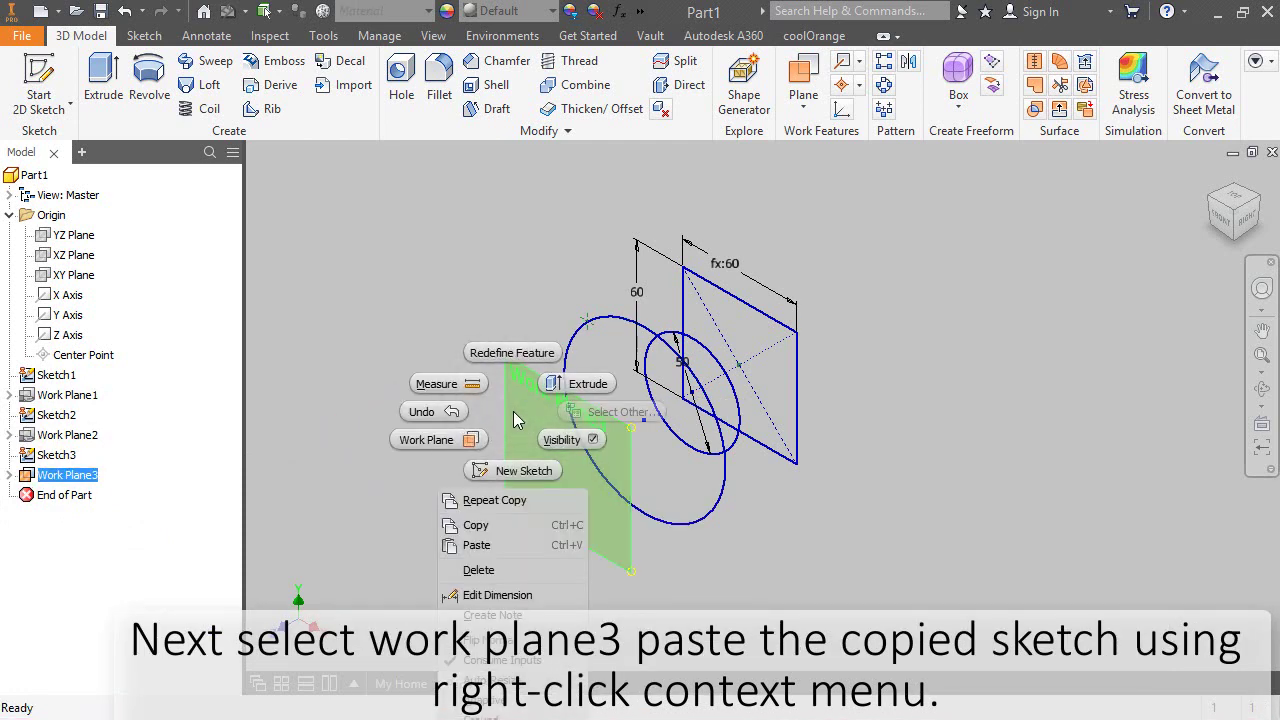
{"action": "left_click", "coordinate": [477, 545]}
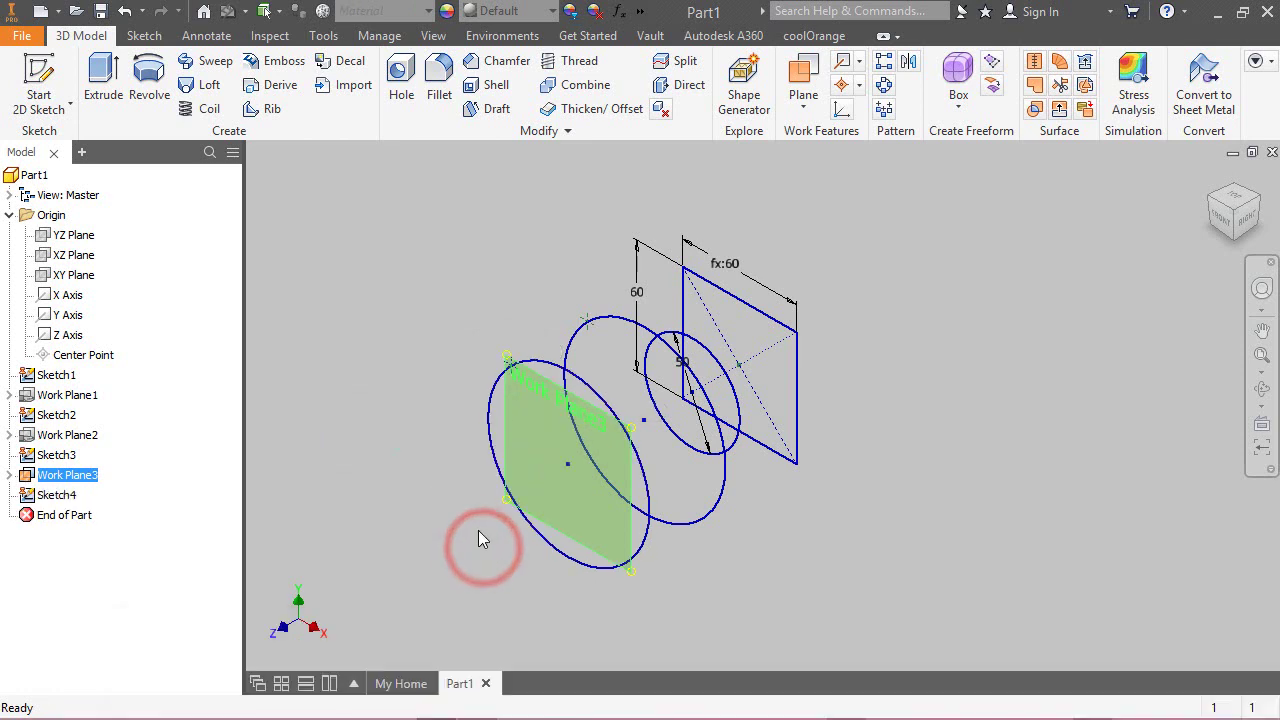
Hide Work Plane3 from the view.
{"action": "scroll", "coordinate": [446, 497], "scroll_direction": "up", "scroll_amount": 3}
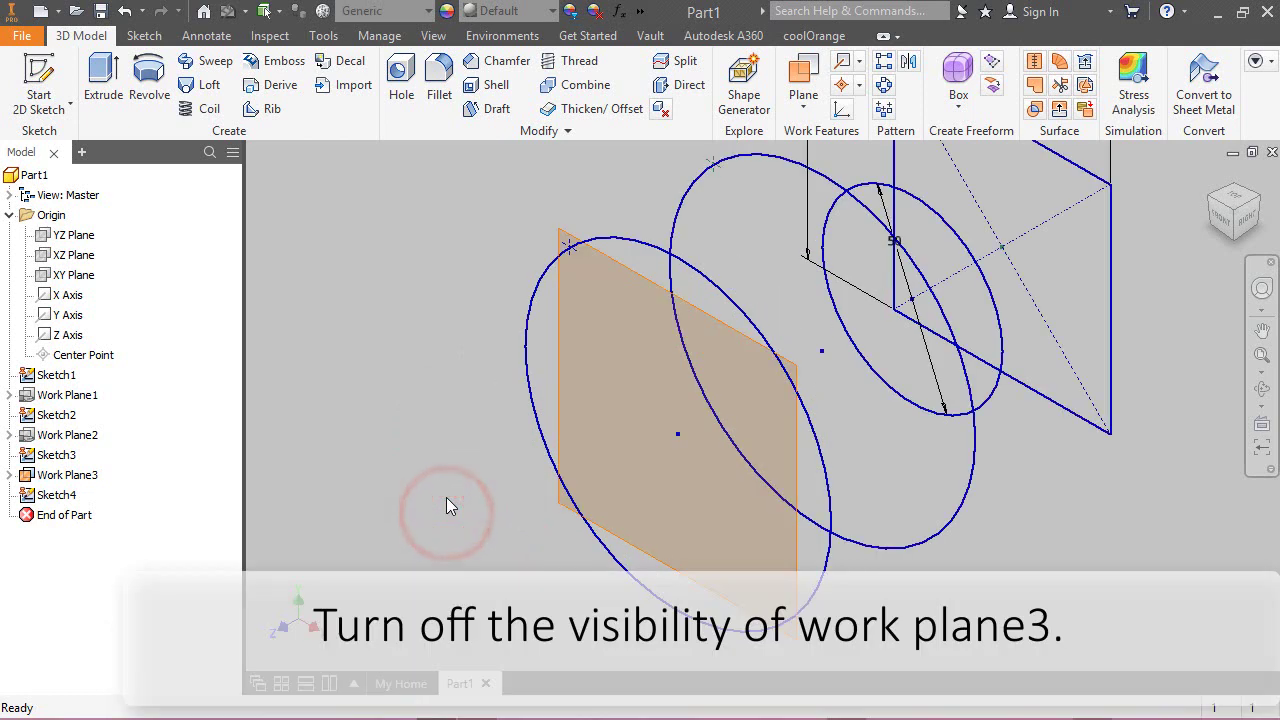
{"action": "scroll", "coordinate": [443, 517], "scroll_direction": "down", "scroll_amount": 3}
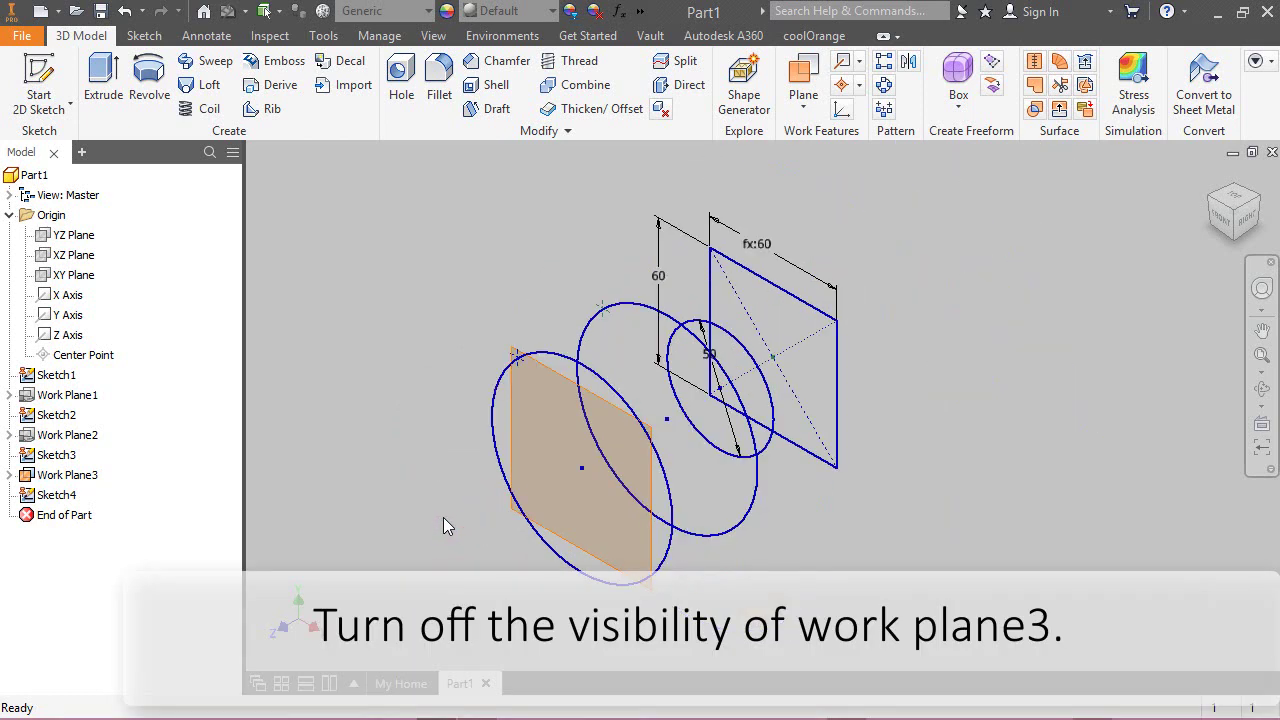
{"action": "left_click", "coordinate": [546, 376]}
{"action": "right_click", "coordinate": [546, 376]}
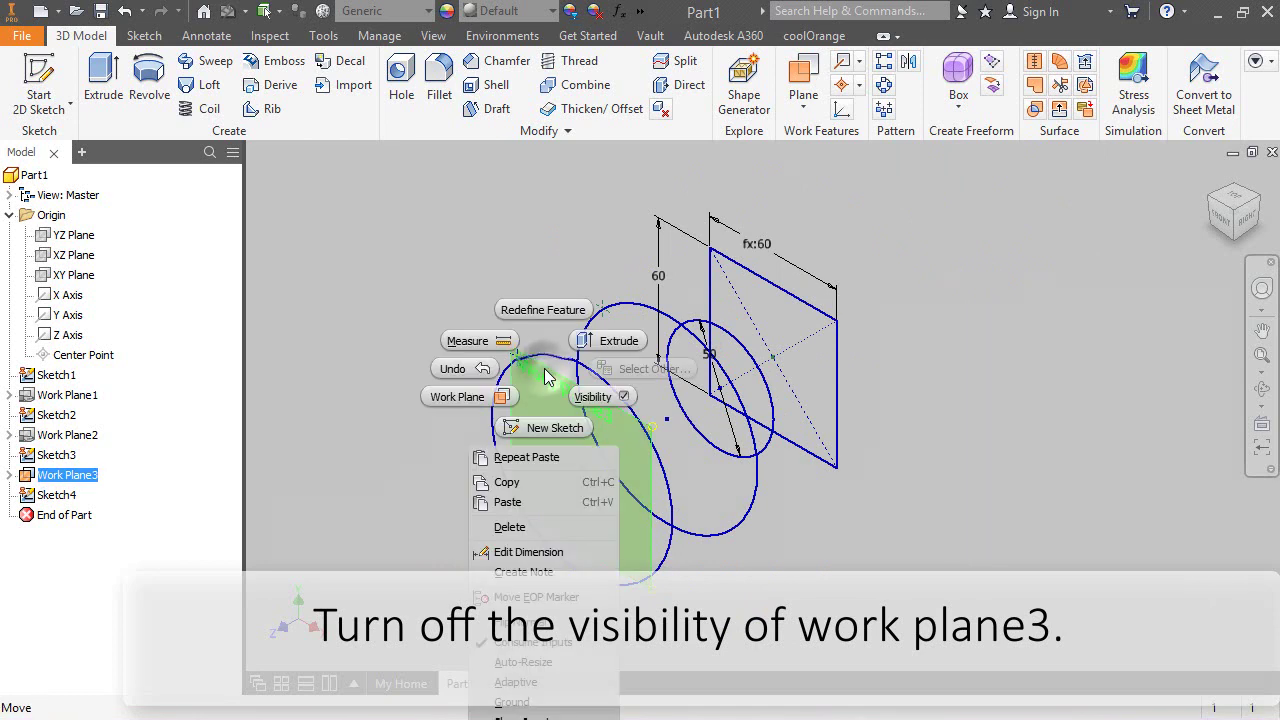
{"action": "left_click", "coordinate": [588, 401]}
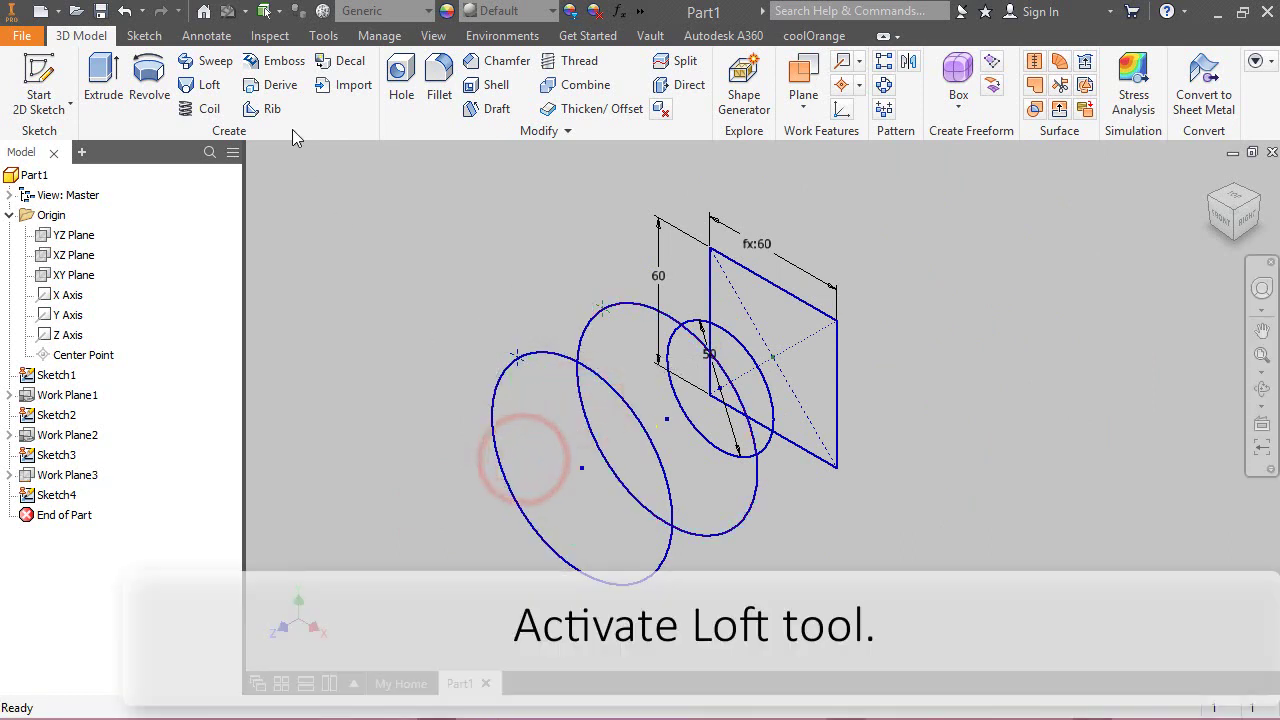
Loft the rectangle, small circle, middle ellipse and large ellipse (Sketch1–Sketch4) into a new solid.
{"action": "left_click", "coordinate": [209, 88]}
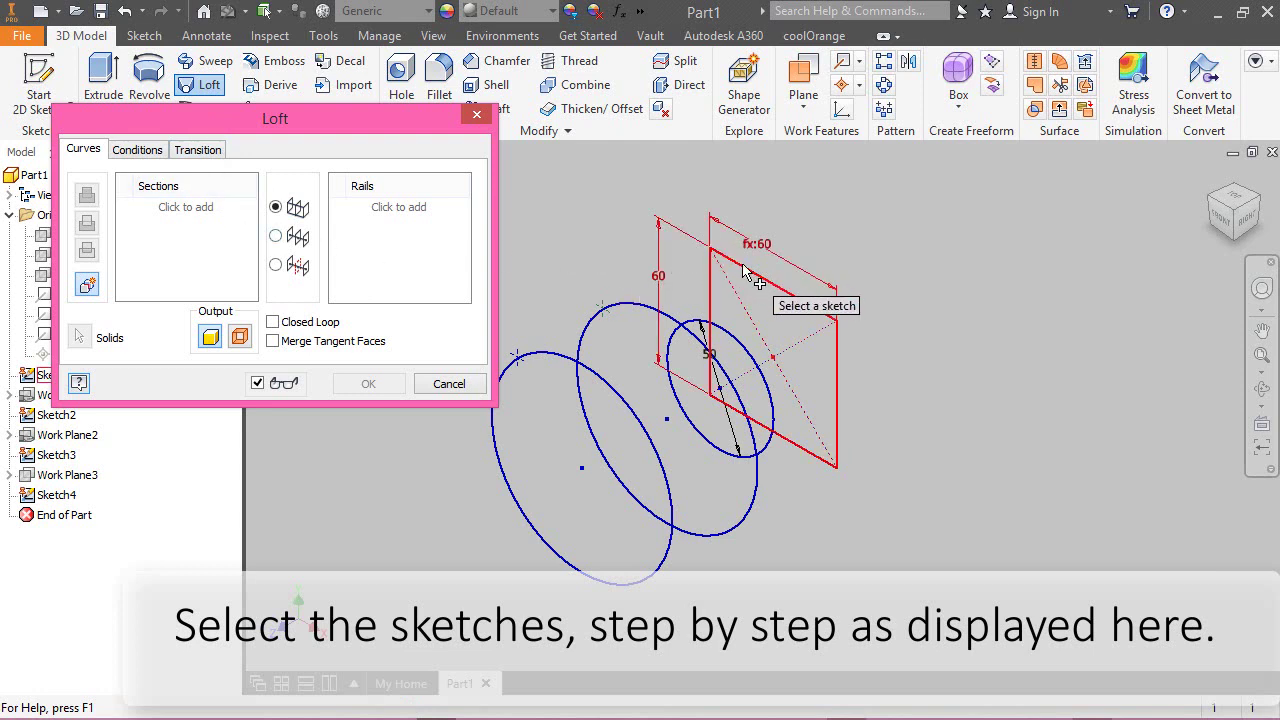
{"action": "left_click", "coordinate": [745, 268]}
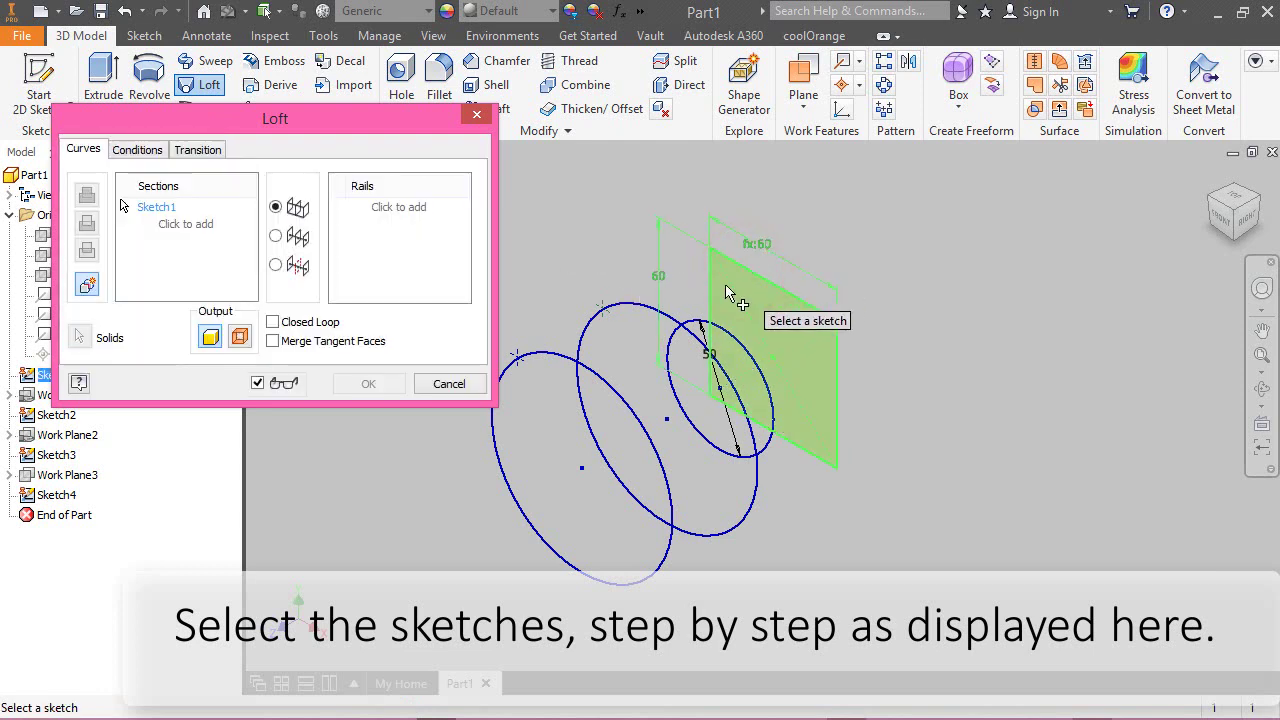
{"action": "left_click", "coordinate": [698, 327]}
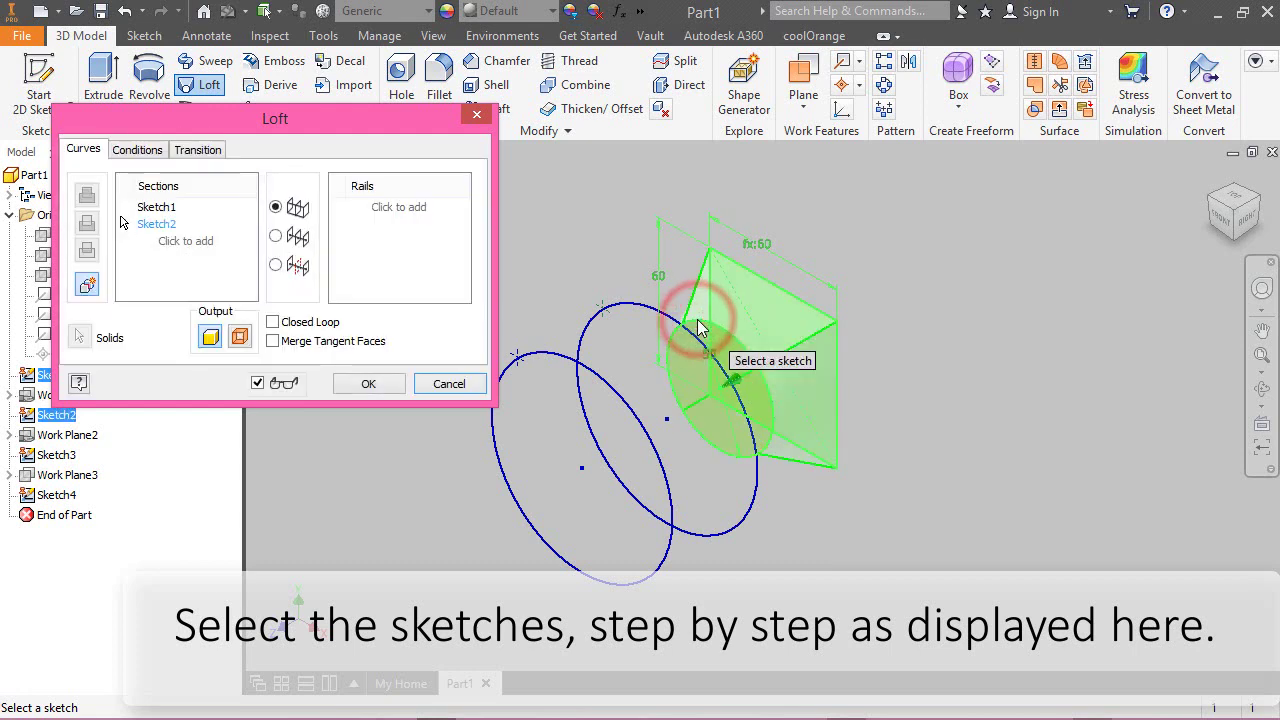
{"action": "left_click", "coordinate": [664, 308]}
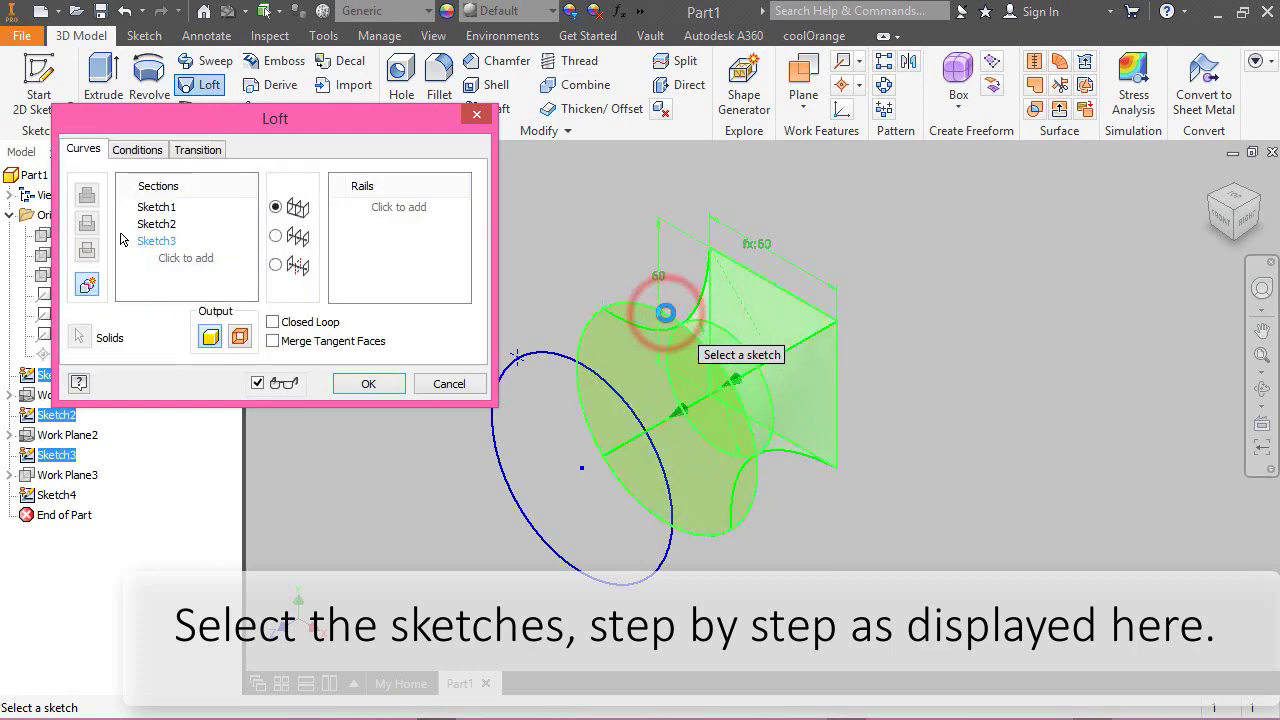
{"action": "left_click", "coordinate": [596, 381]}
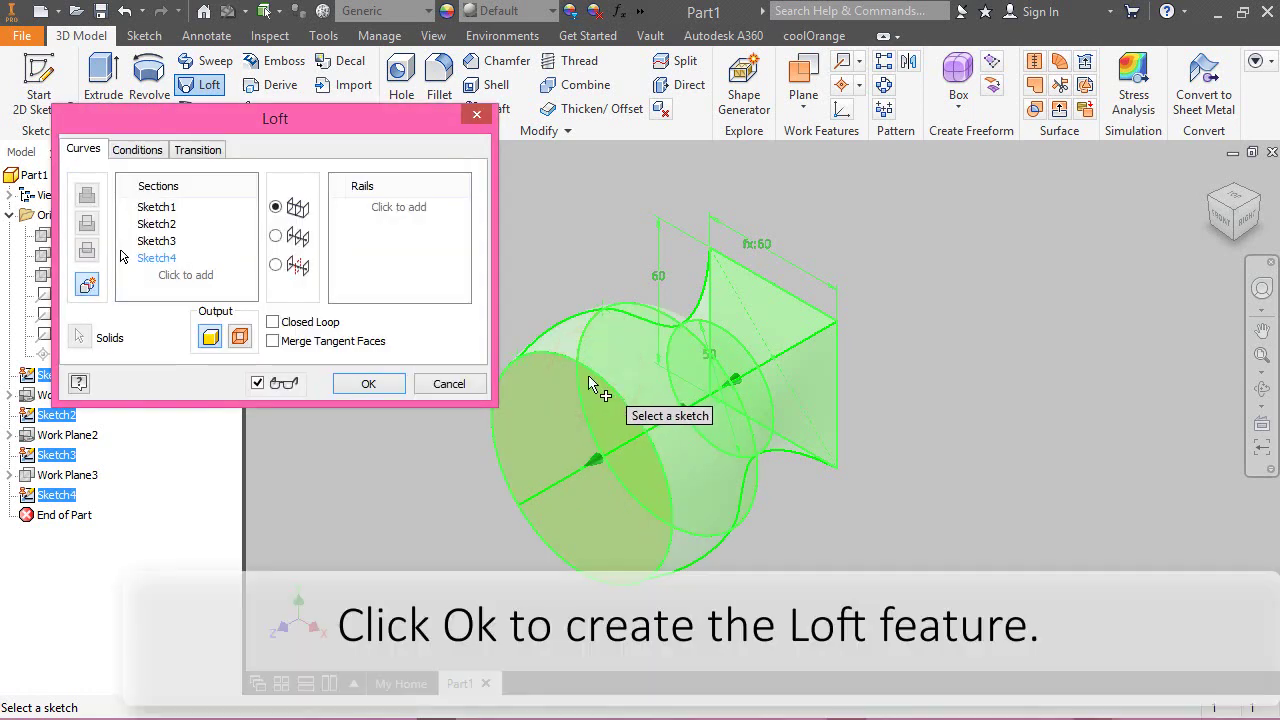
{"action": "left_click", "coordinate": [364, 388]}
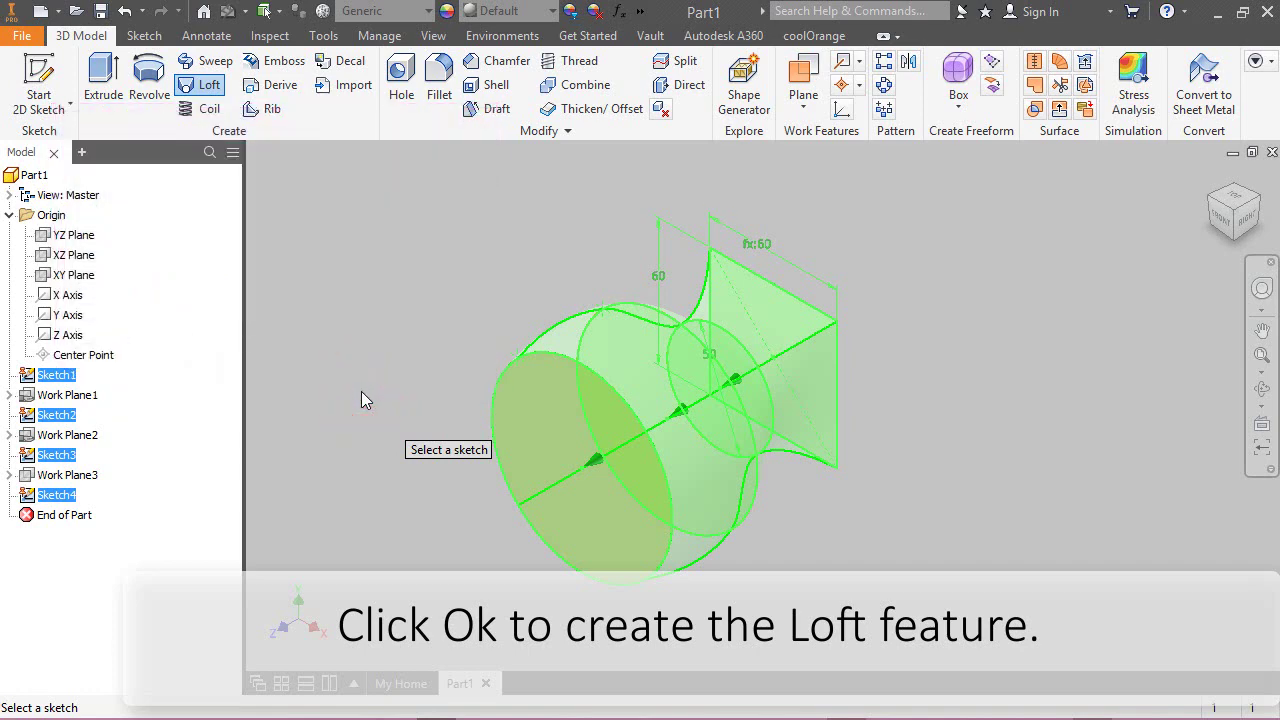
Open the appearance library and show its favourite appearances.
{"action": "left_click", "coordinate": [443, 14]}
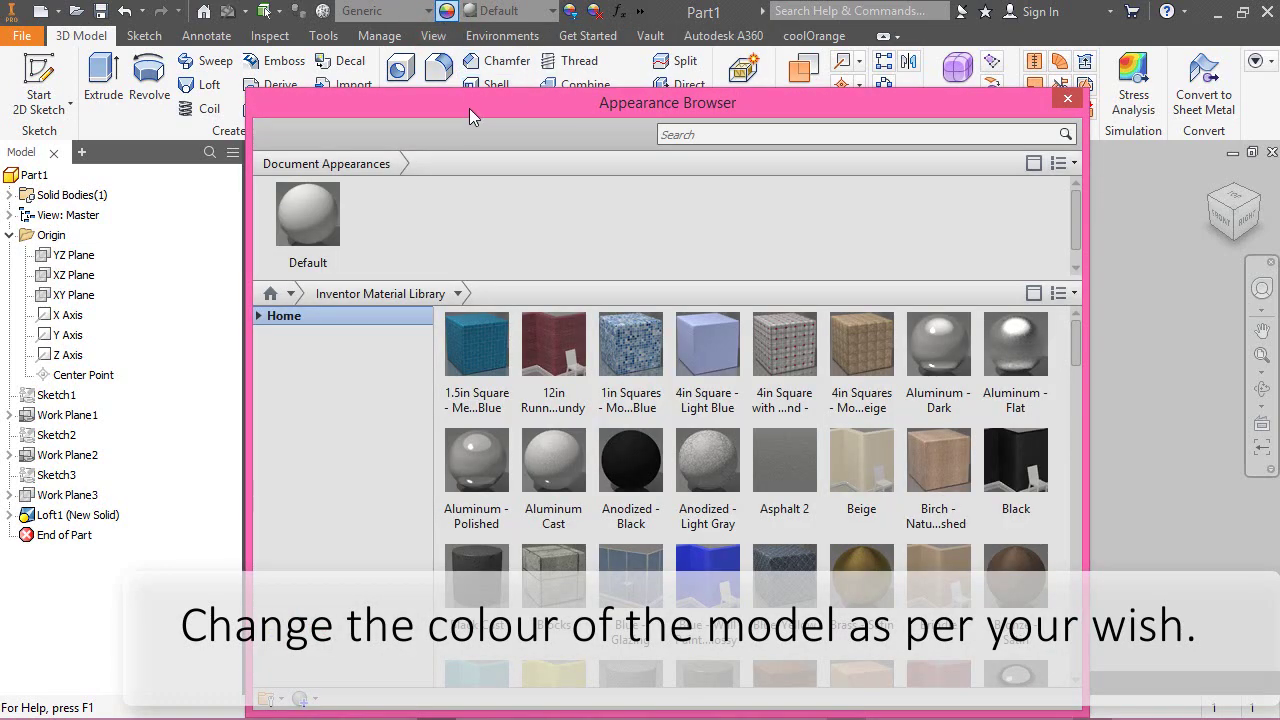
{"action": "left_click_drag", "start_coordinate": [471, 108], "coordinate": [558, 62]}
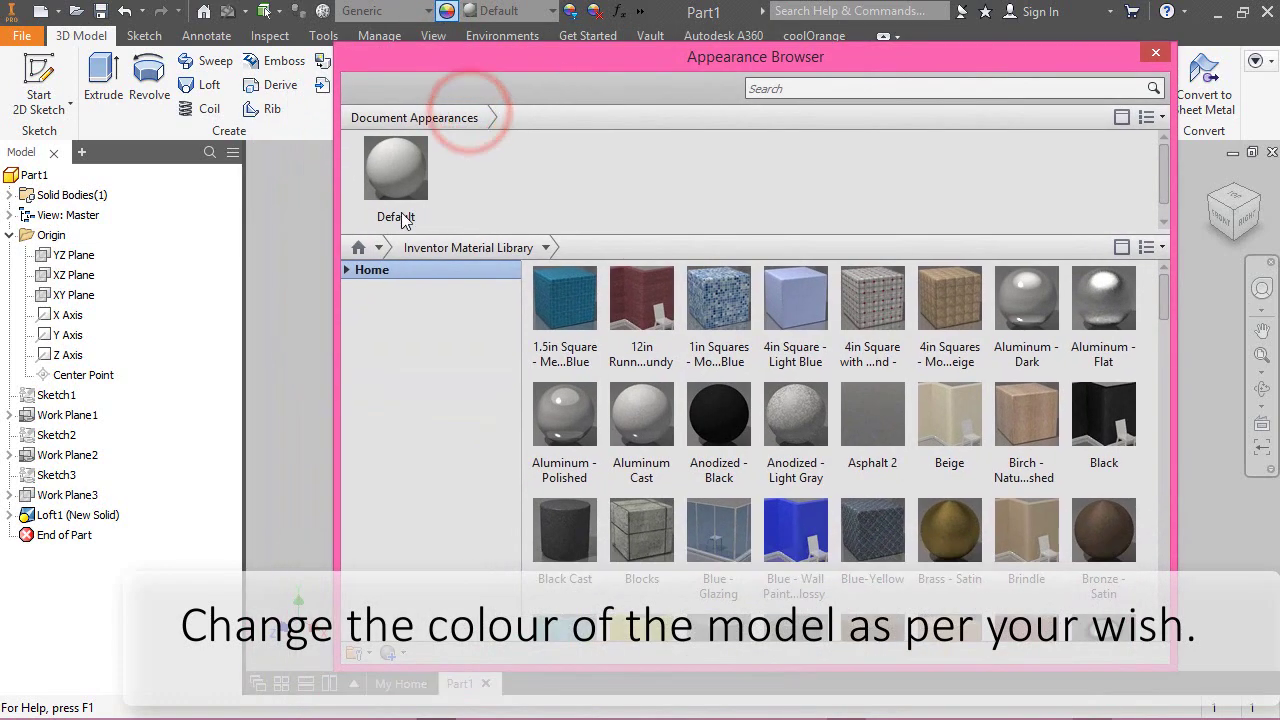
{"action": "left_click", "coordinate": [345, 270]}
{"action": "left_click", "coordinate": [390, 289]}
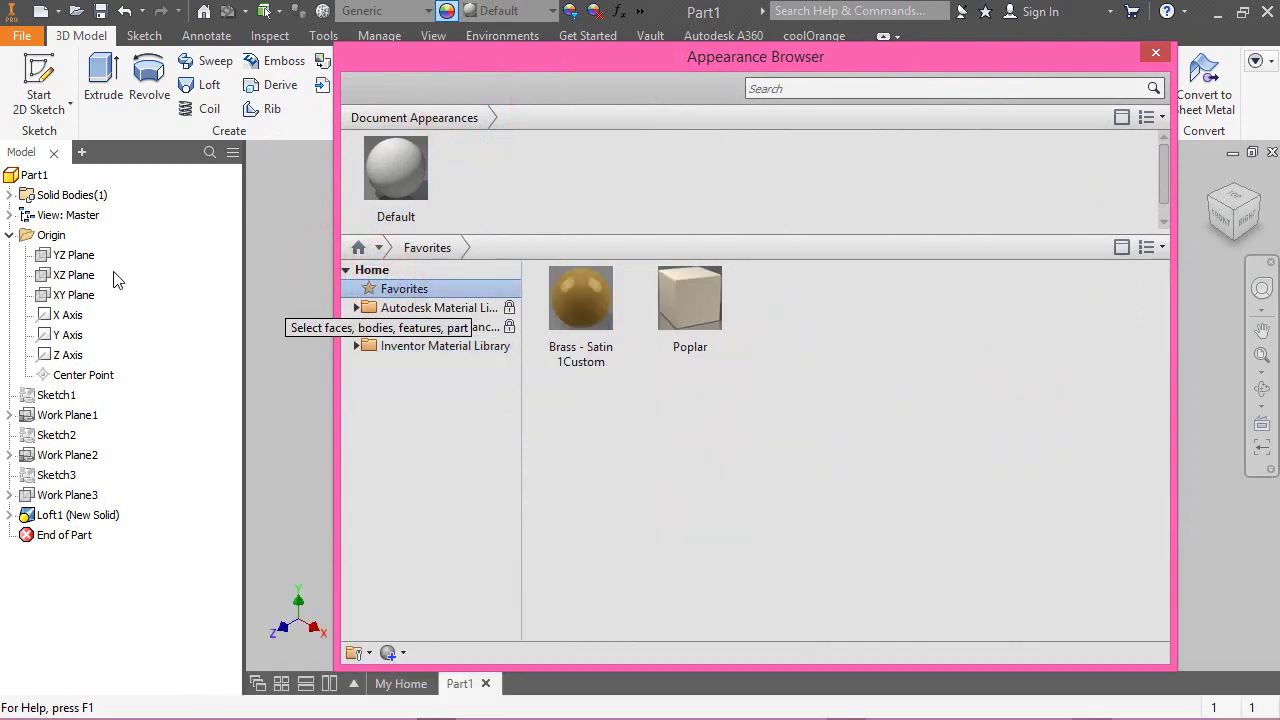
Assign the Brass - Satin appearance to the whole part, then close the library.
{"action": "left_click", "coordinate": [38, 176]}
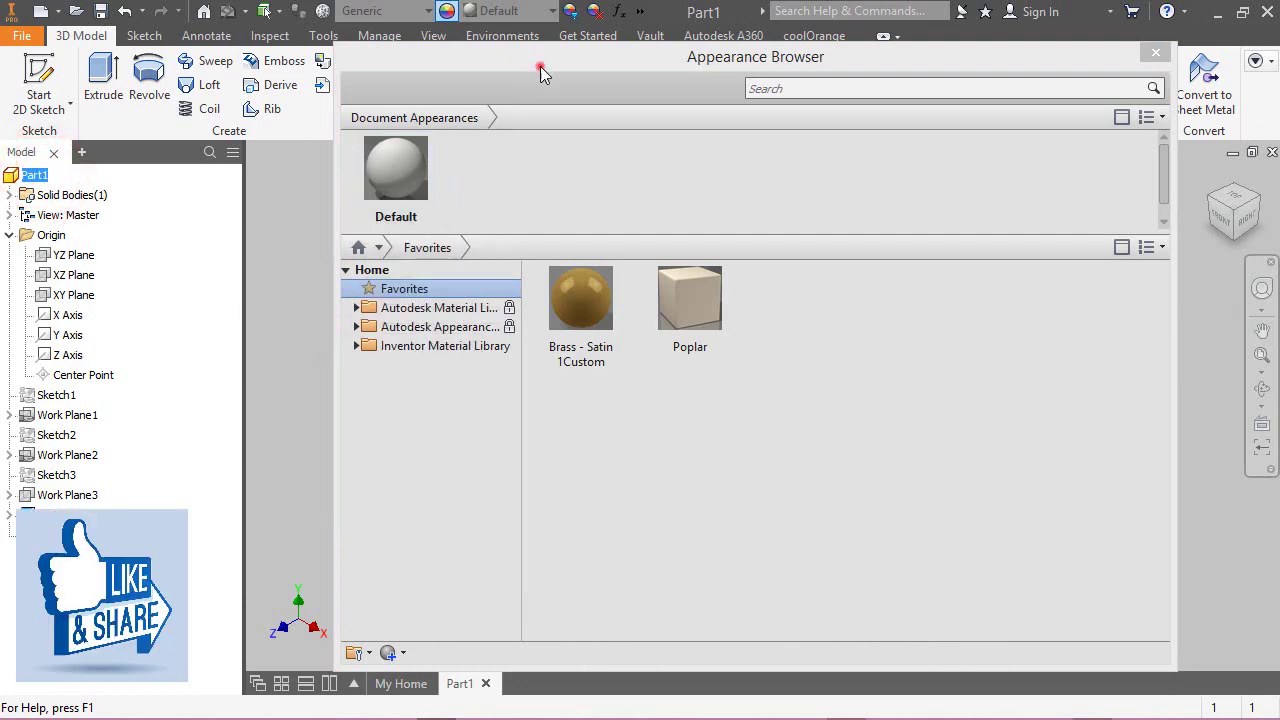
{"action": "left_click_drag", "start_coordinate": [537, 74], "coordinate": [1025, 108]}
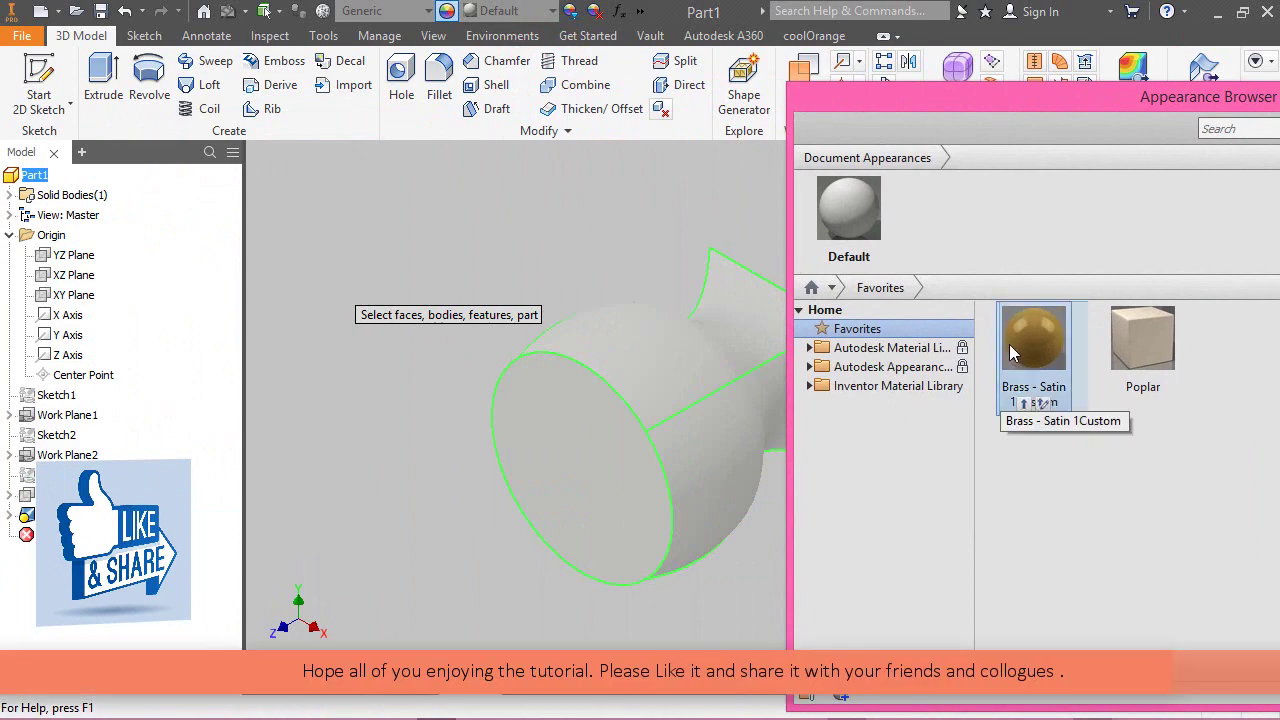
{"action": "left_click", "coordinate": [1022, 403]}
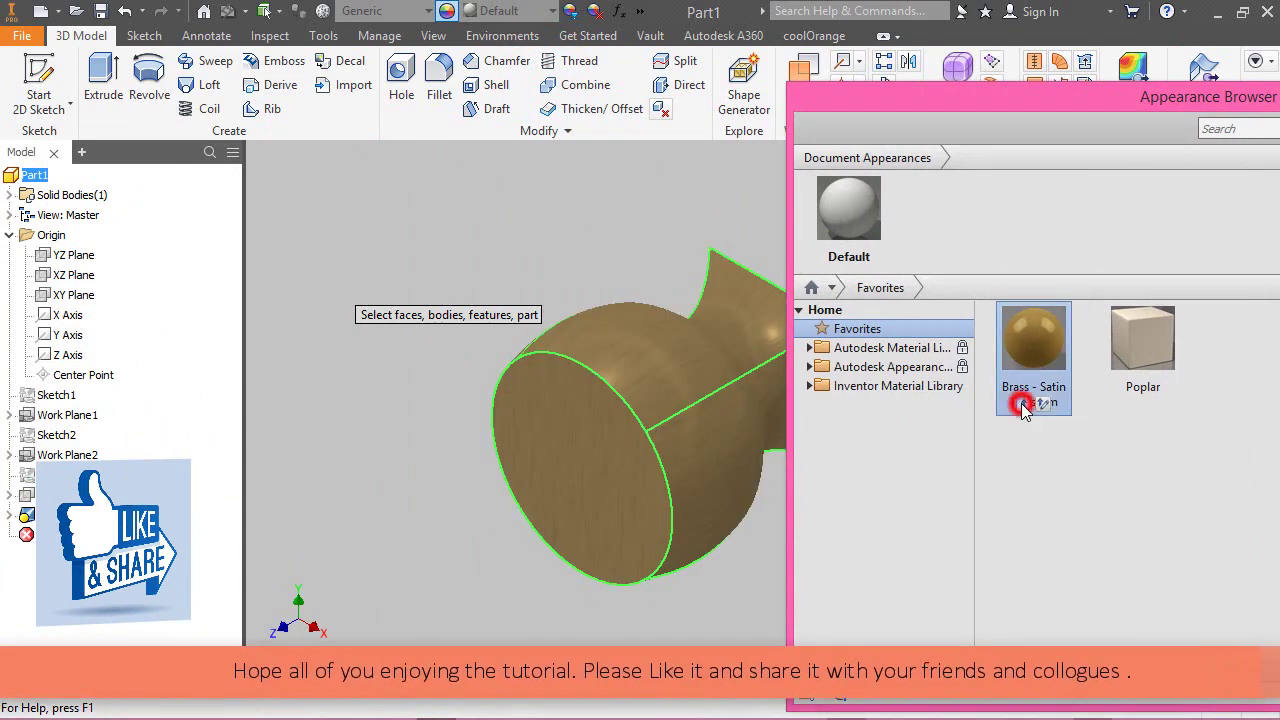
{"action": "right_click", "coordinate": [851, 202]}
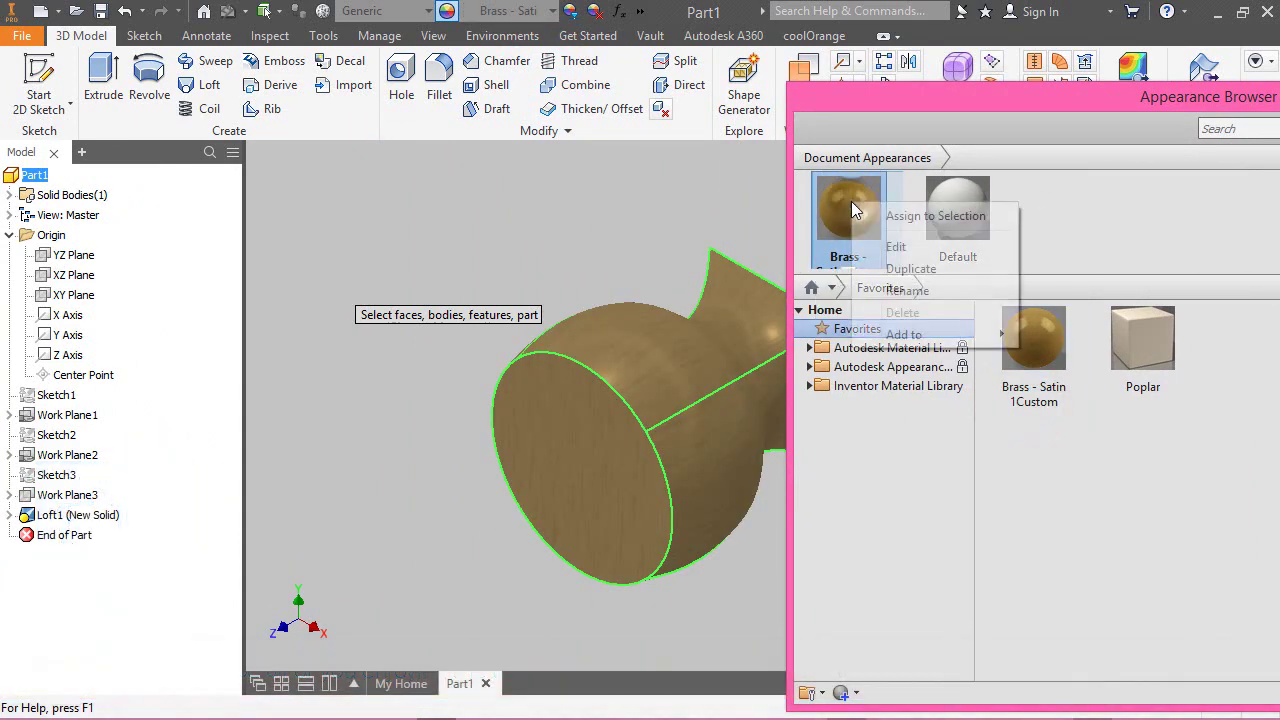
{"action": "left_click", "coordinate": [905, 215]}
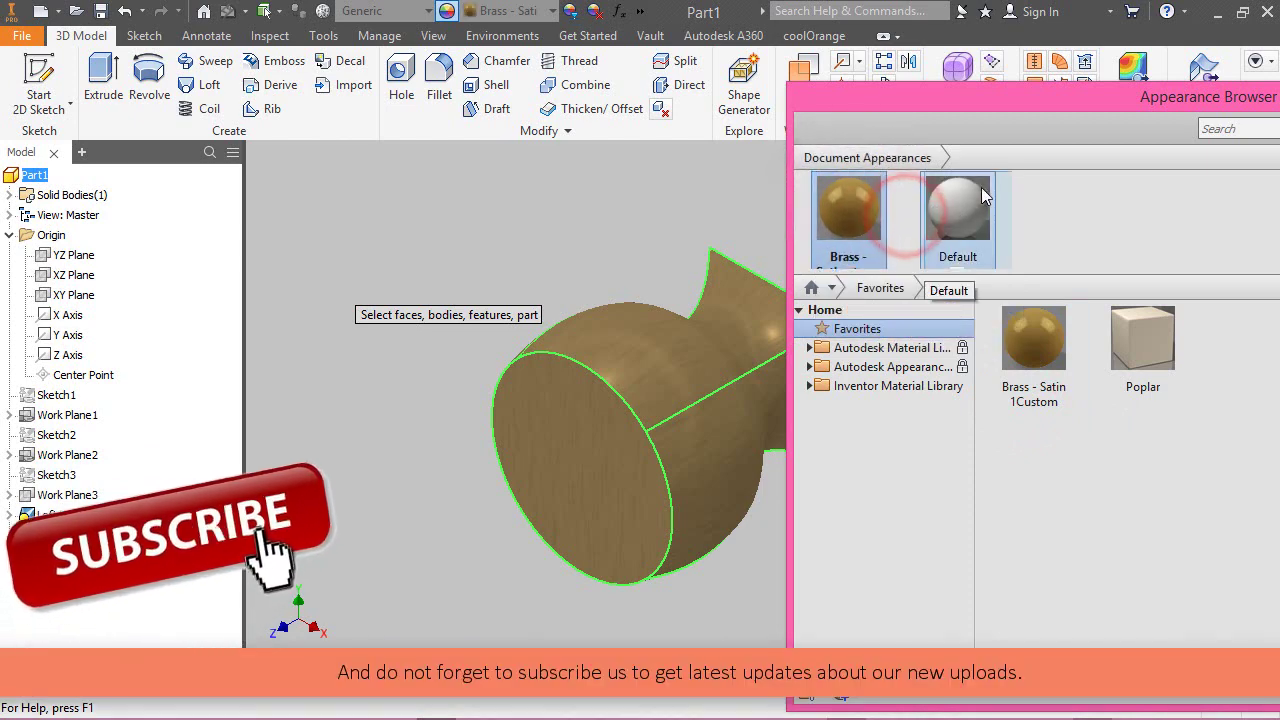
{"action": "left_click_drag", "start_coordinate": [992, 95], "coordinate": [504, 56]}
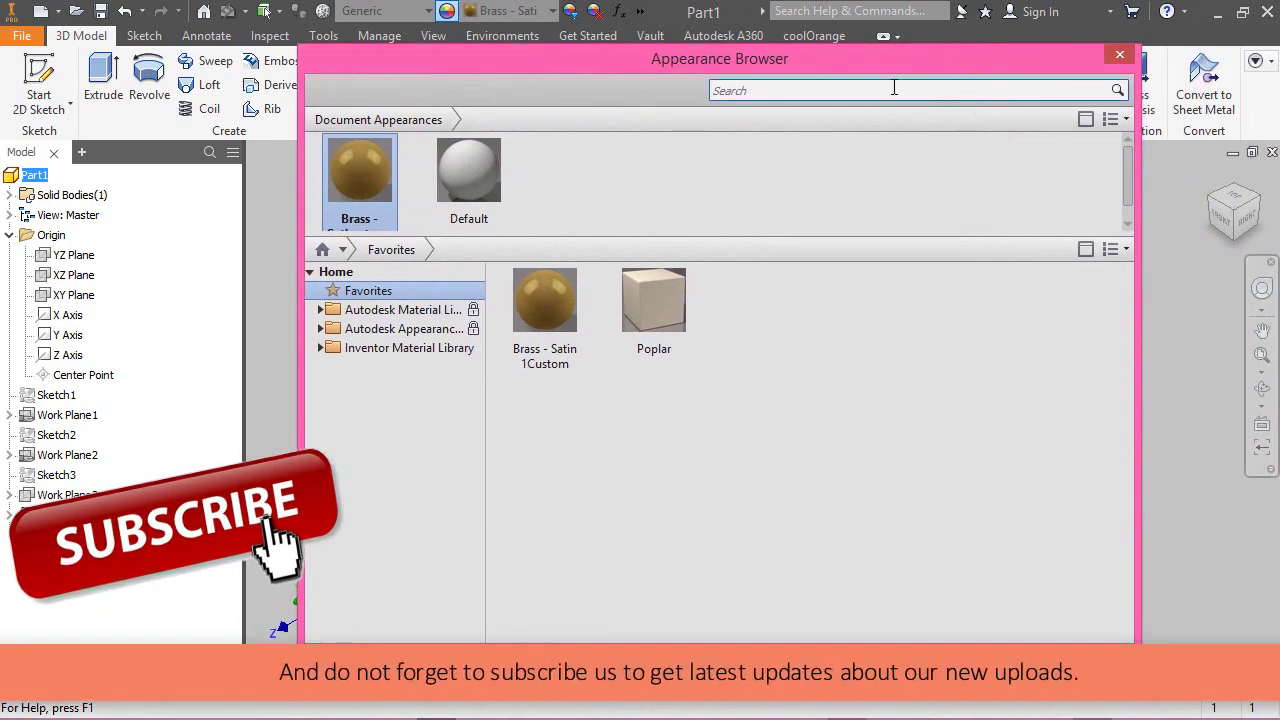
{"action": "left_click", "coordinate": [1119, 54]}
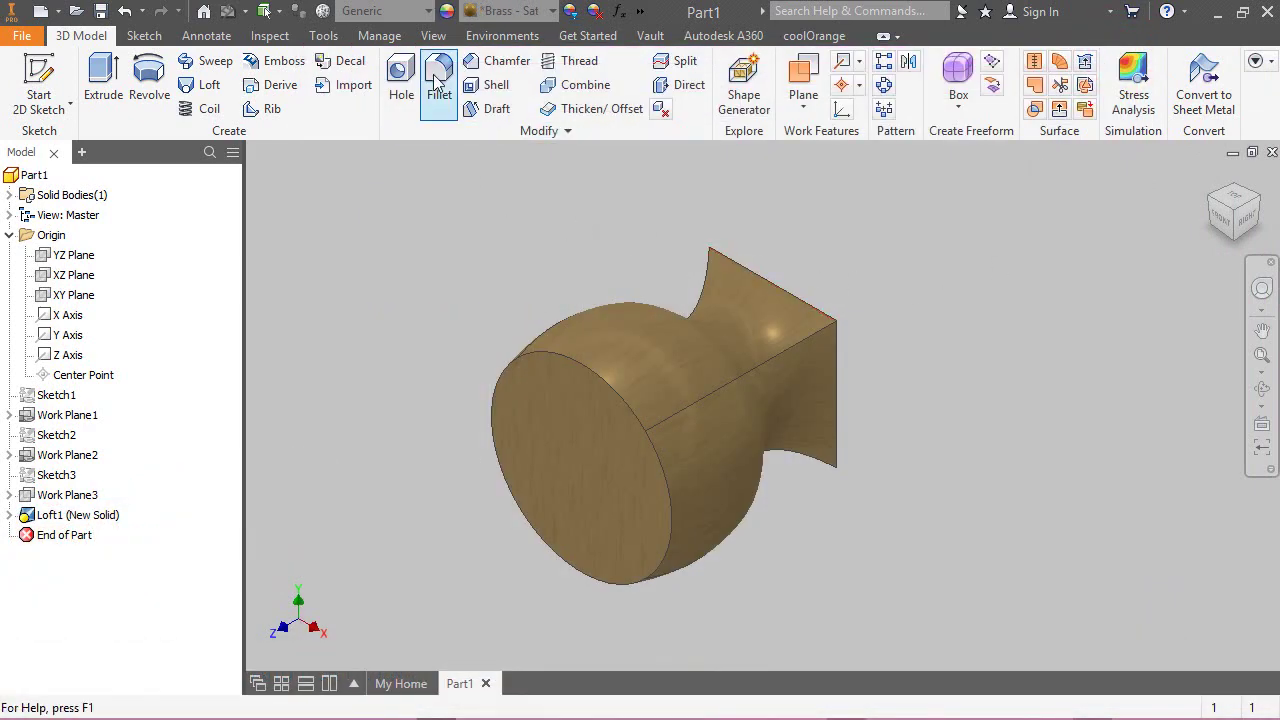
Open the lighting style settings and import the new.styxml style file.
{"action": "left_click", "coordinate": [433, 37]}
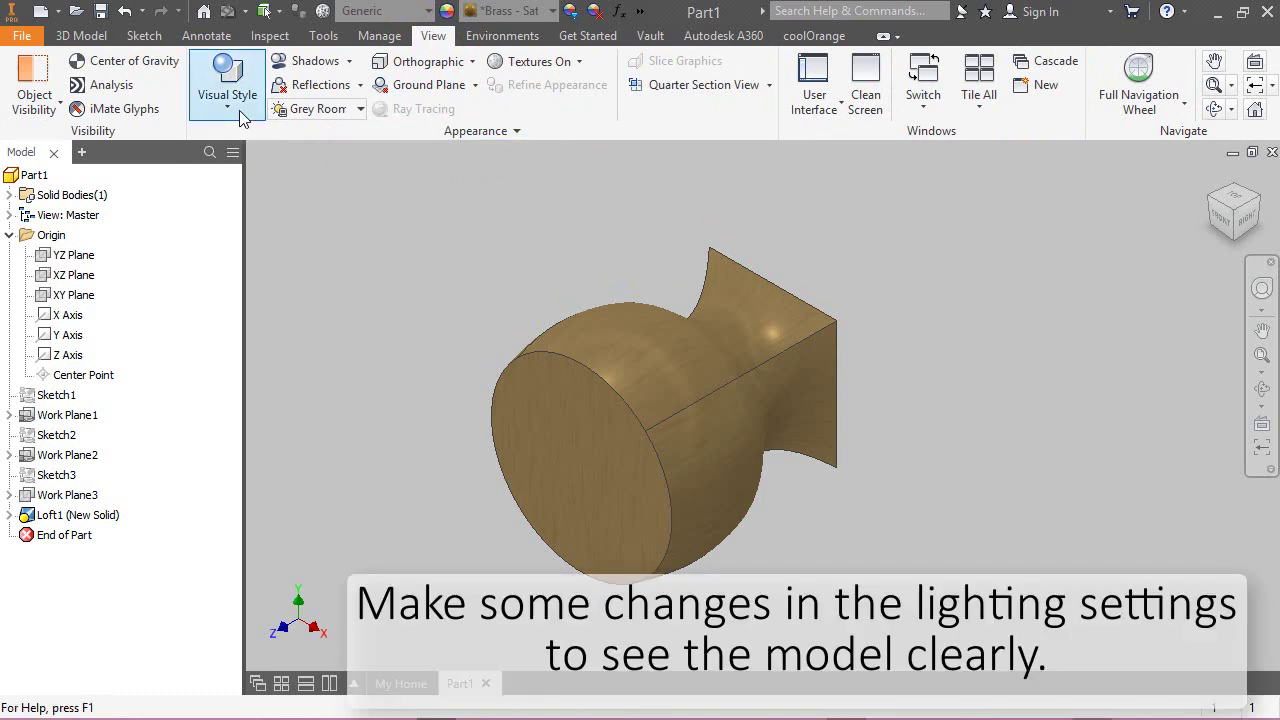
{"action": "left_click", "coordinate": [361, 109]}
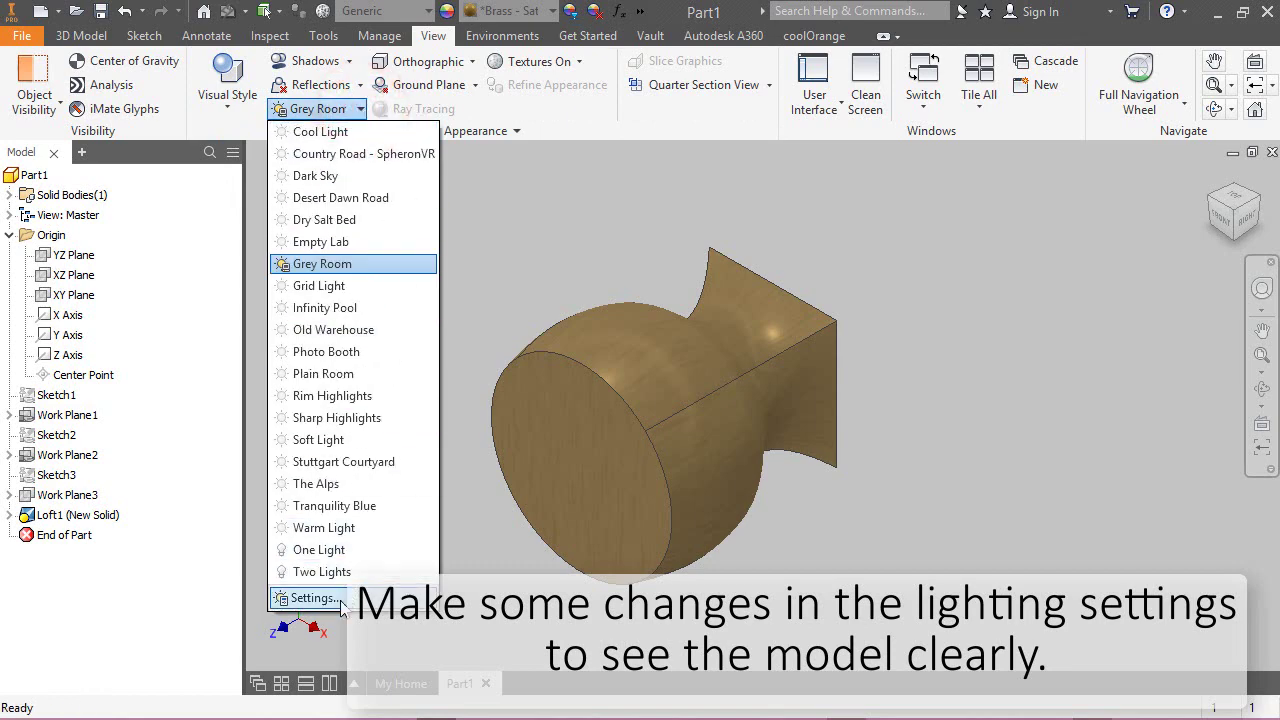
{"action": "left_click", "coordinate": [313, 598]}
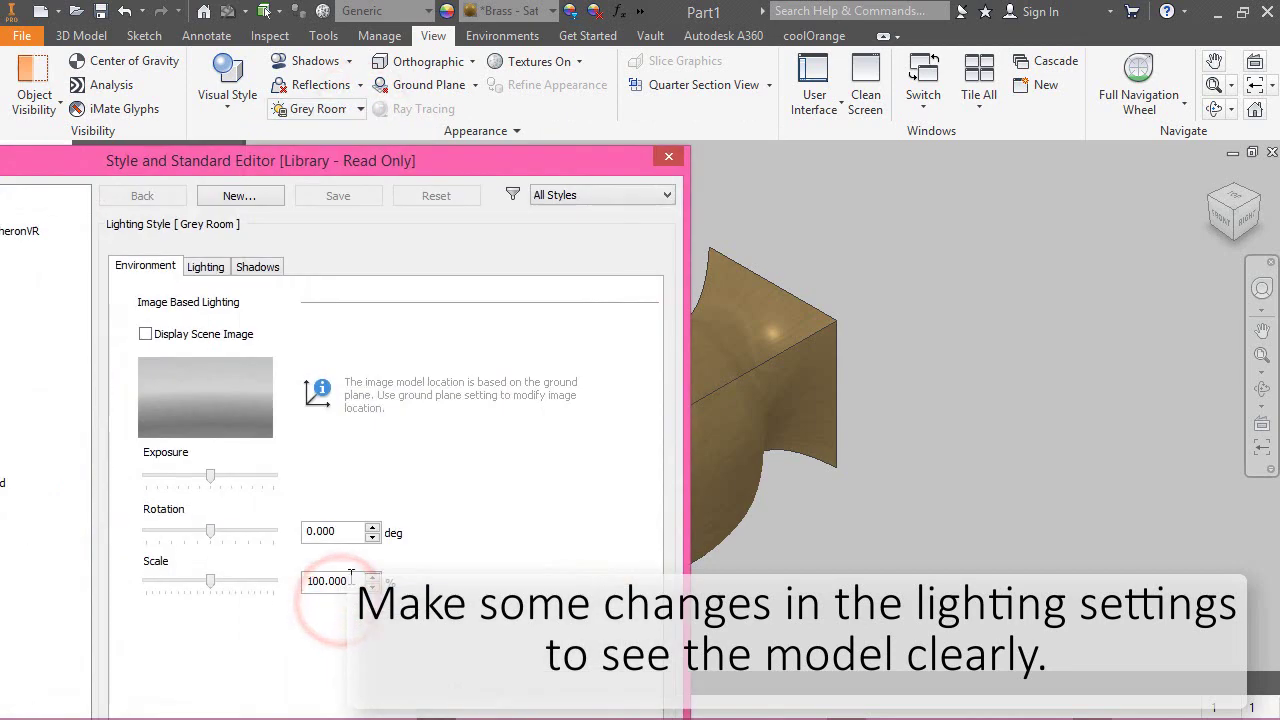
{"action": "left_click_drag", "start_coordinate": [368, 170], "coordinate": [730, 68]}
{"action": "left_click", "coordinate": [312, 690]}
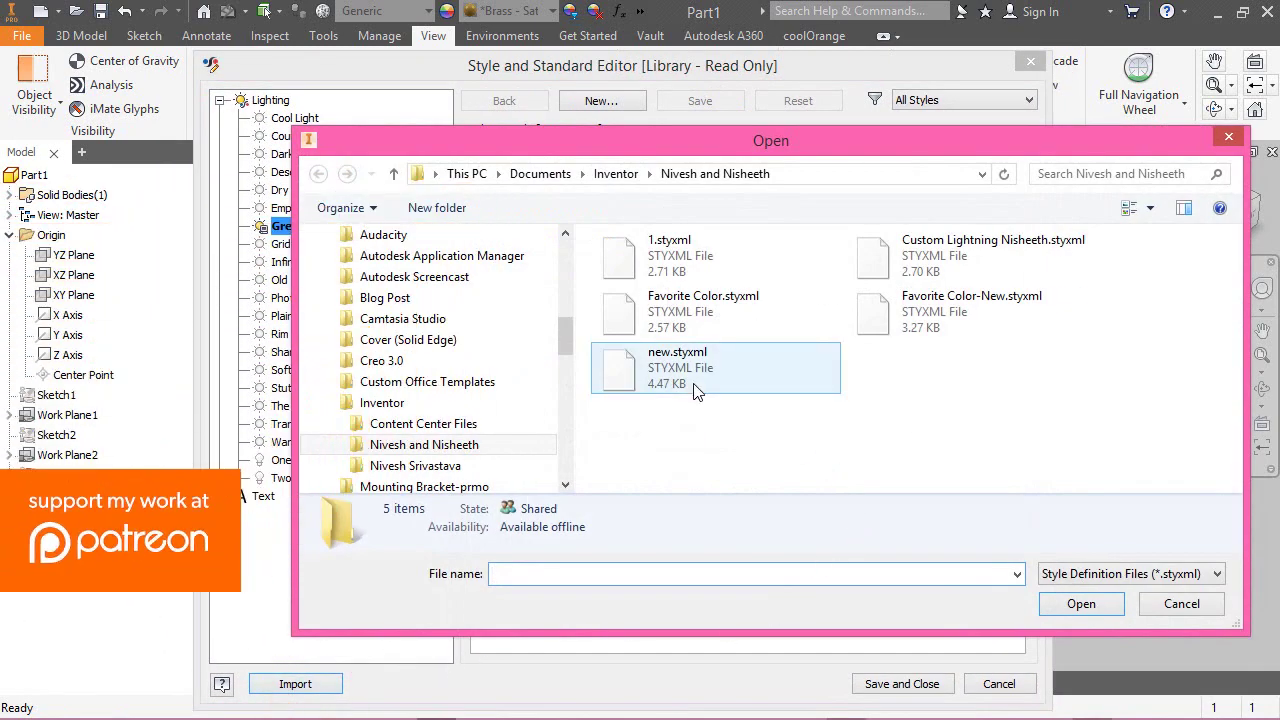
{"action": "left_click", "coordinate": [683, 370]}
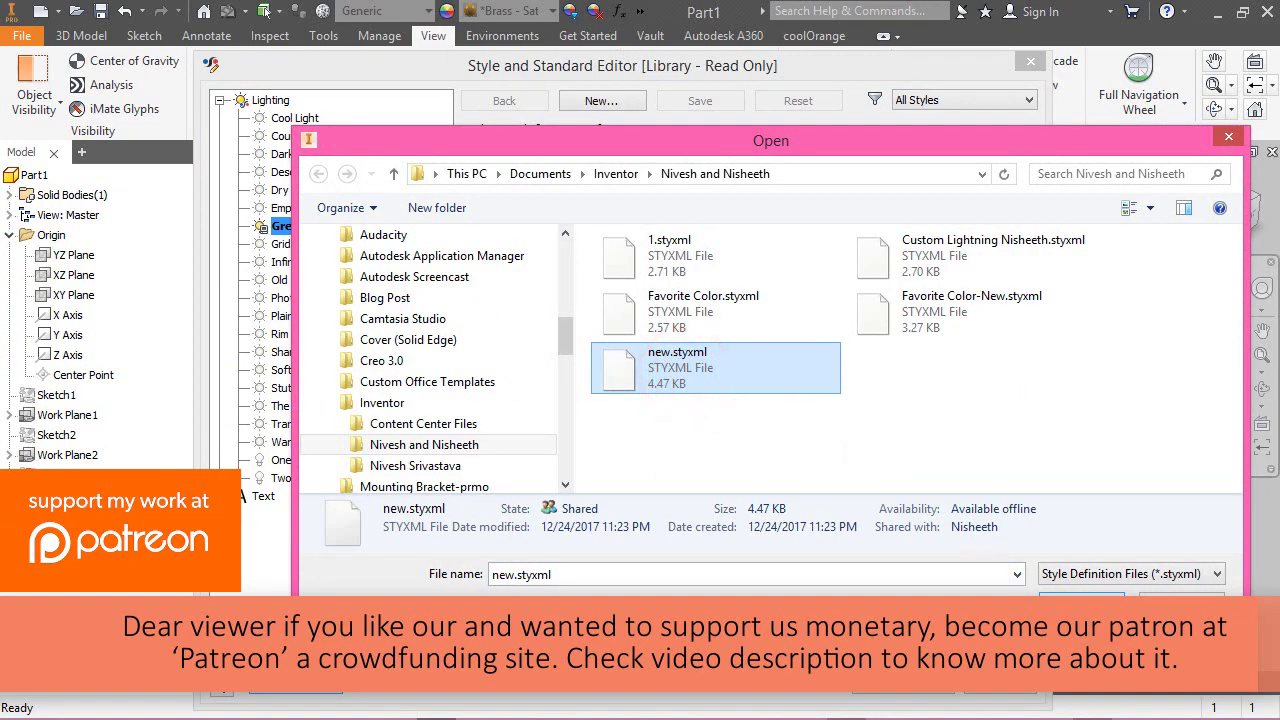
{"action": "left_click", "coordinate": [1068, 602]}
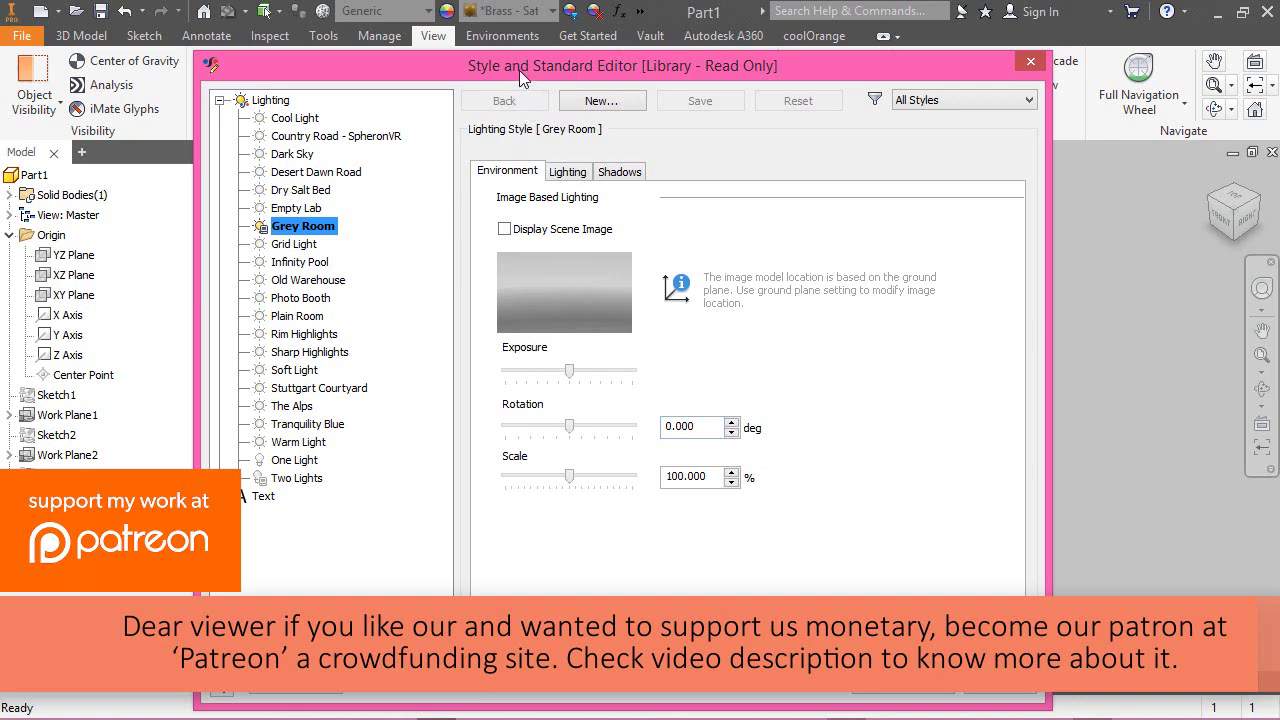
{"action": "left_click_drag", "start_coordinate": [519, 70], "coordinate": [380, 36]}
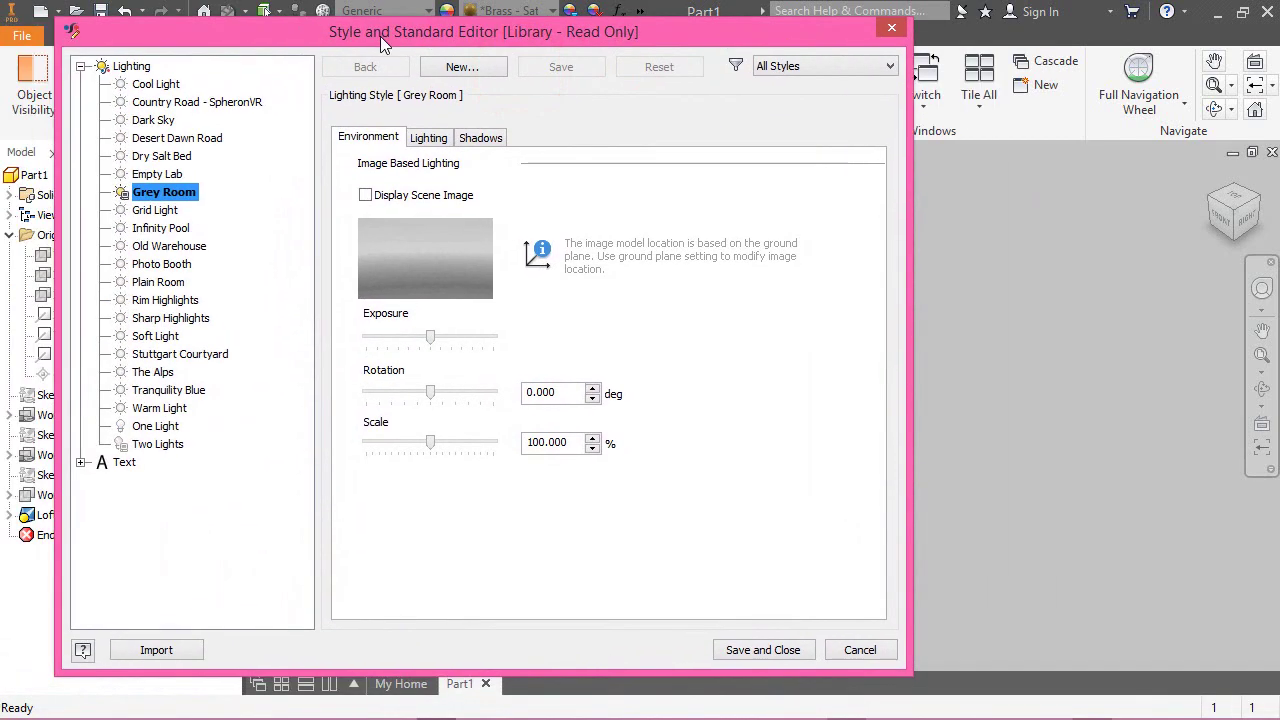
Make Two Lights active with brightness 73 and ambience 76, then save and close.
{"action": "left_click", "coordinate": [166, 446]}
{"action": "right_click", "coordinate": [165, 450]}
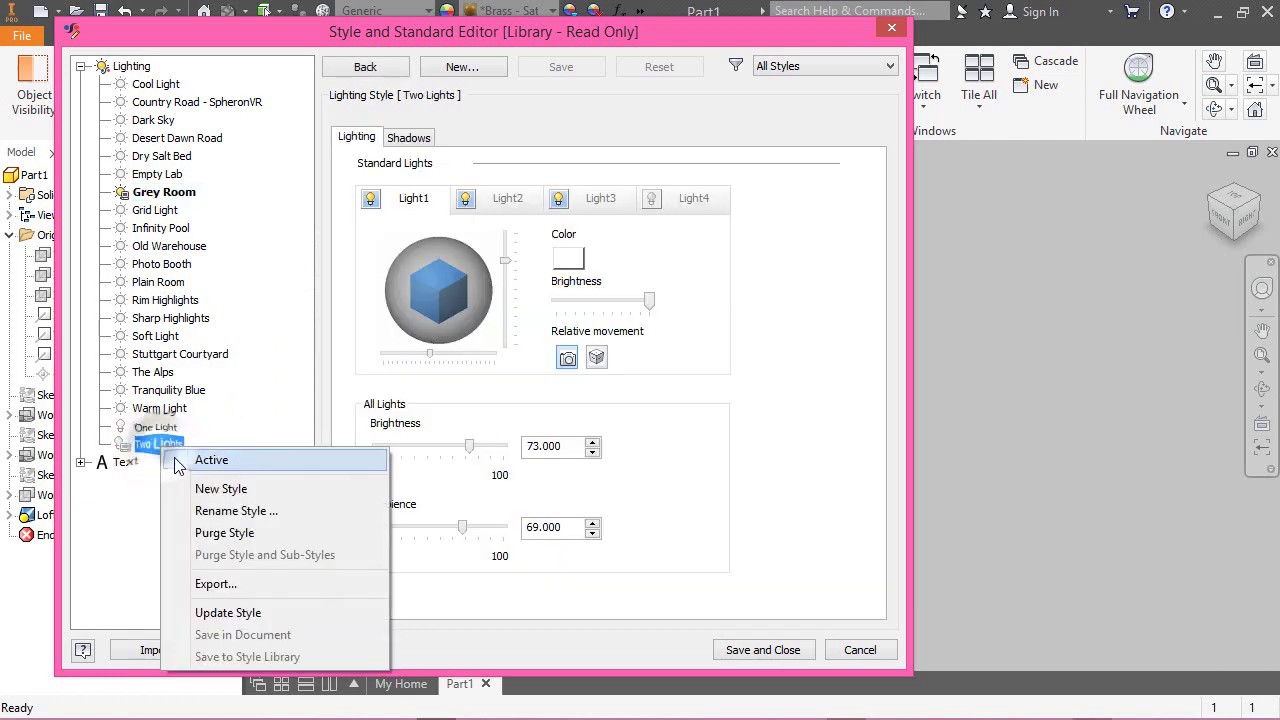
{"action": "left_click", "coordinate": [189, 459]}
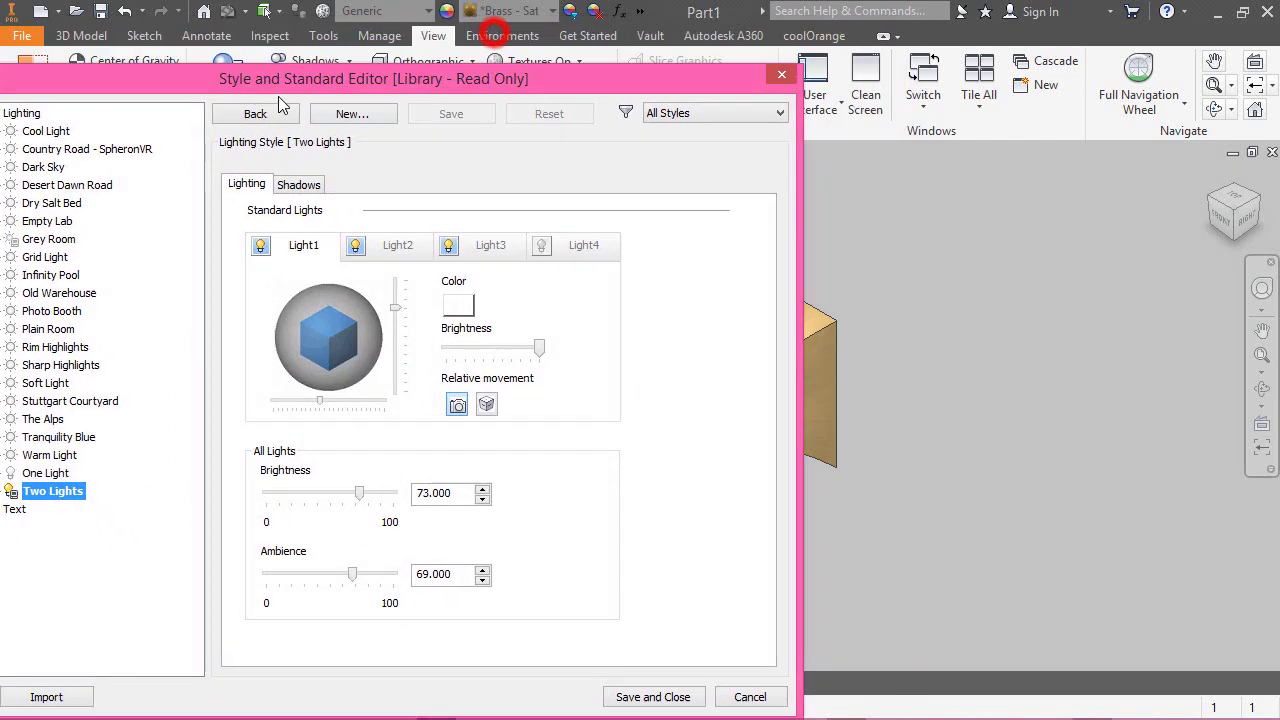
{"action": "left_click_drag", "start_coordinate": [281, 99], "coordinate": [134, 69]}
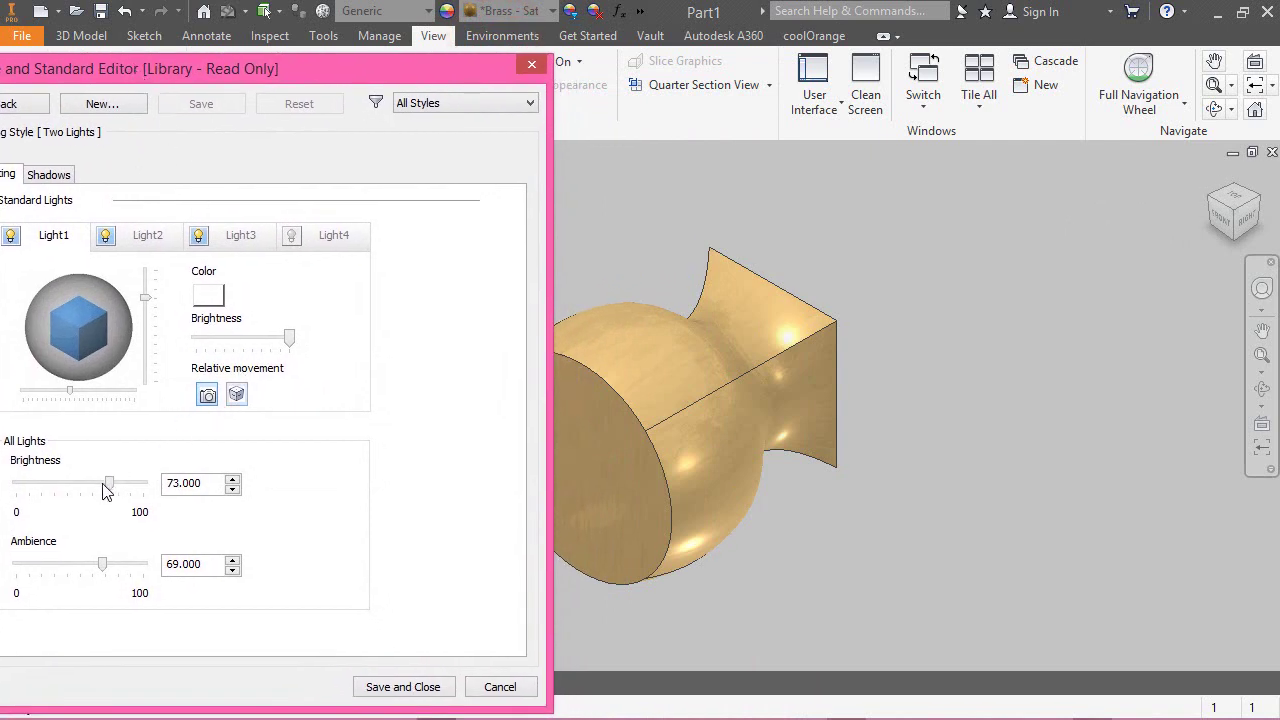
{"action": "mouse_move", "coordinate": [113, 493]}
{"action": "left_mouse_down"}
{"action": "mouse_move", "coordinate": [100, 491]}
{"action": "mouse_move", "coordinate": [112, 493]}
{"action": "left_mouse_up"}
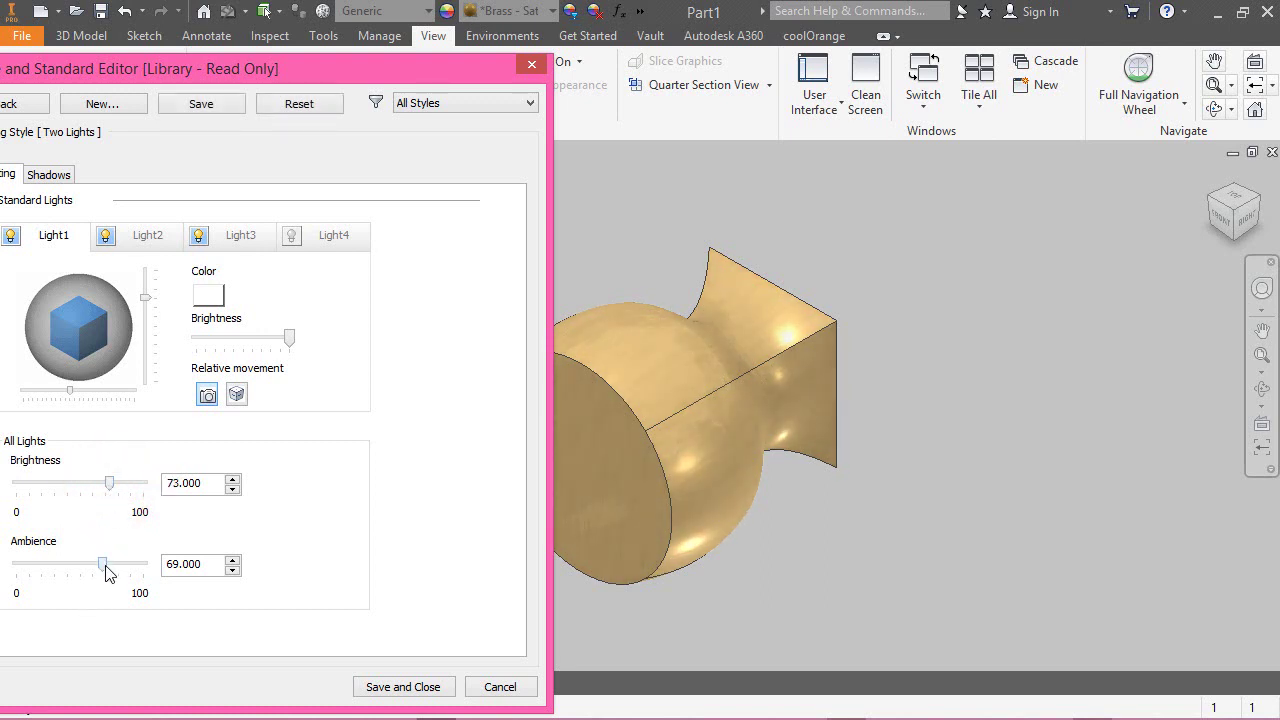
{"action": "left_click_drag", "start_coordinate": [103, 568], "coordinate": [113, 570]}
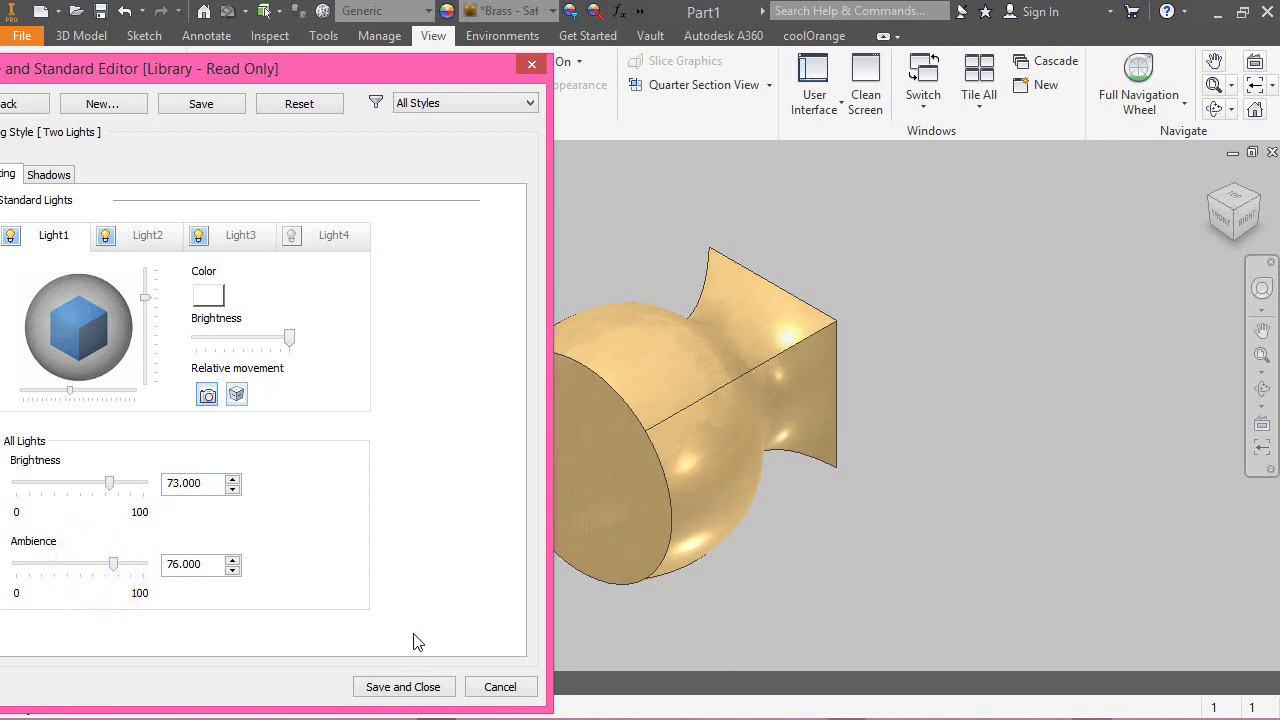
{"action": "left_click", "coordinate": [391, 687]}
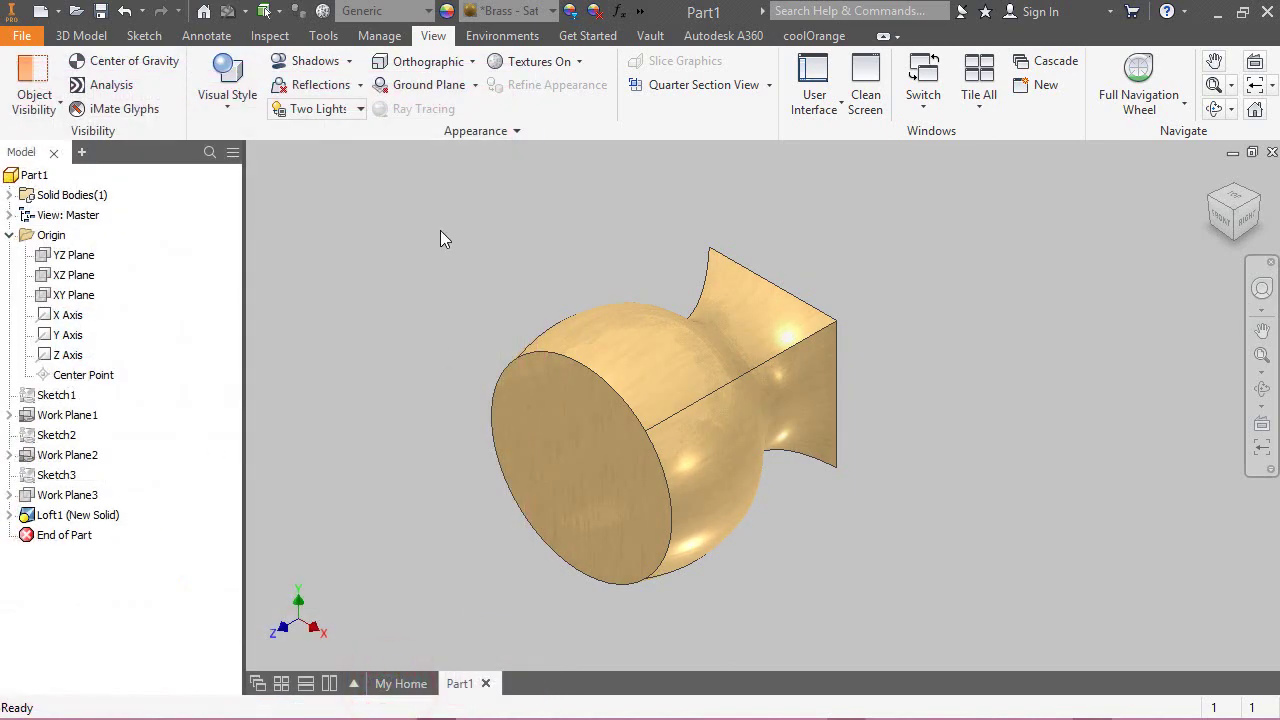
Turn model textures off.
{"action": "left_click", "coordinate": [574, 61]}
{"action": "left_click", "coordinate": [566, 136]}
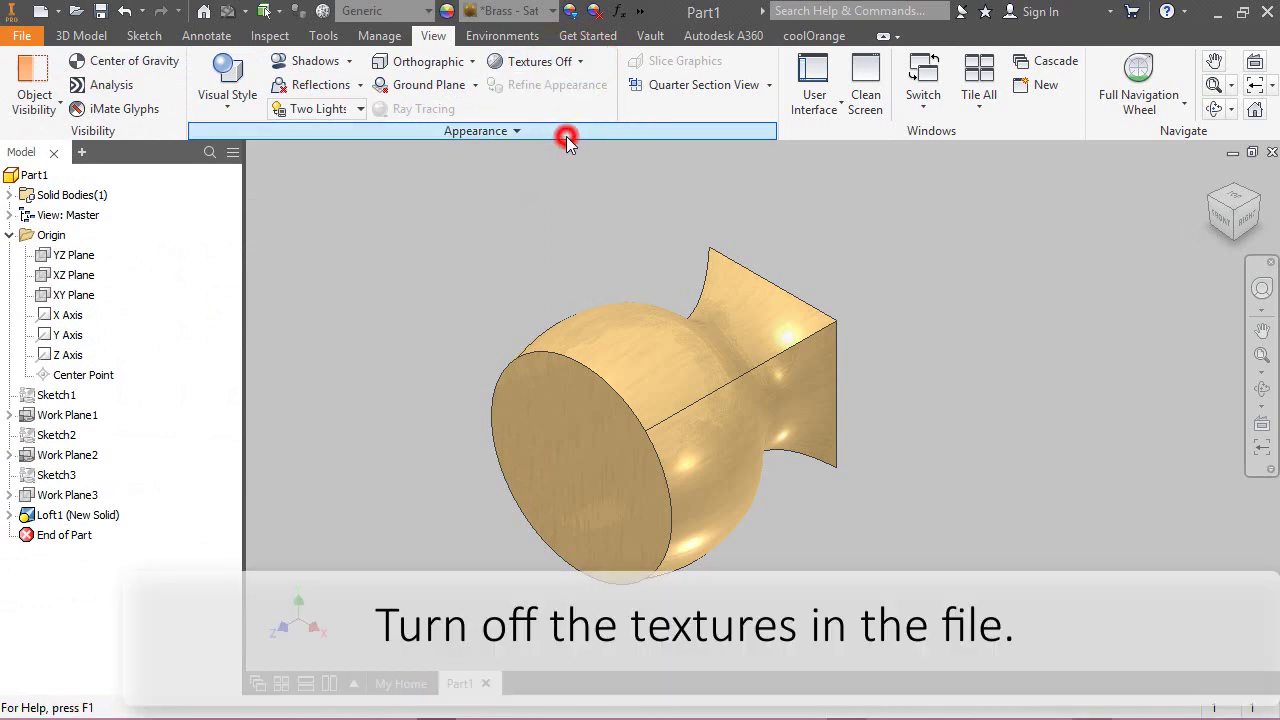
{"action": "left_click", "coordinate": [81, 35]}
{"action": "left_click", "coordinate": [364, 248]}
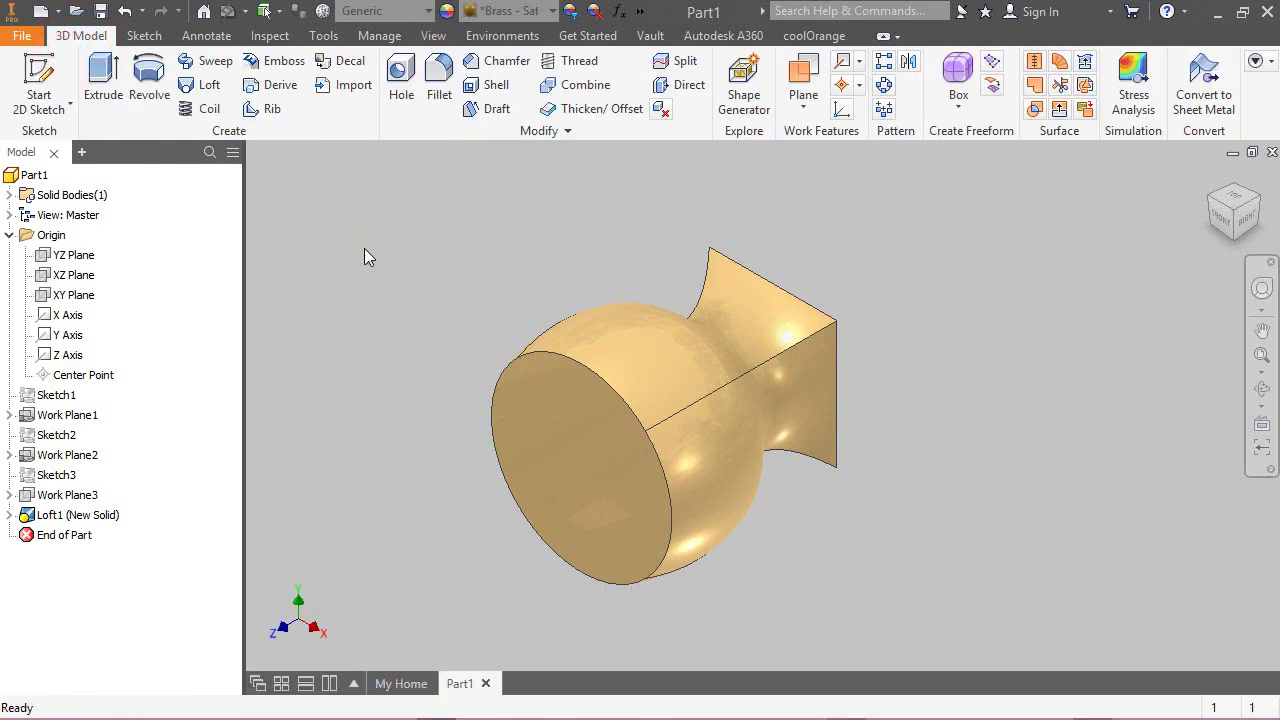
Save the part as Hammer Head.ipt.
{"action": "left_click", "coordinate": [99, 12]}
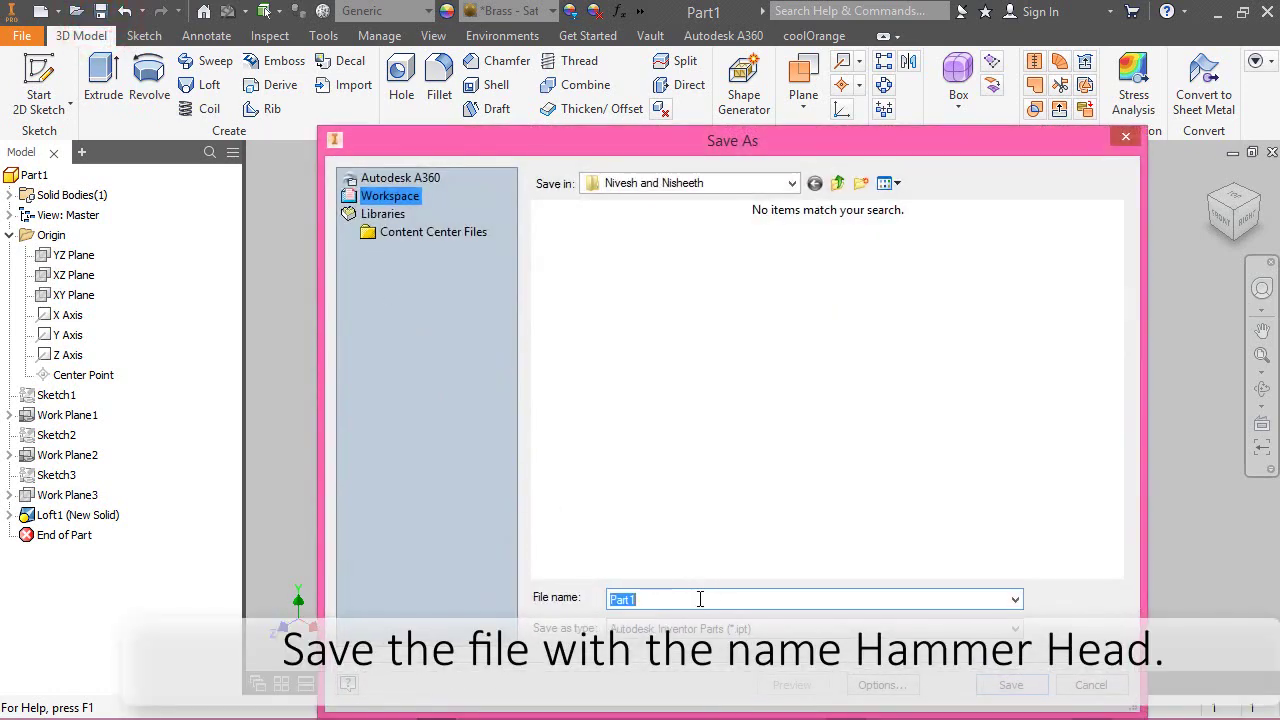
{"action": "type", "text": "Hammer Head"}
{"action": "left_click", "coordinate": [1010, 684]}
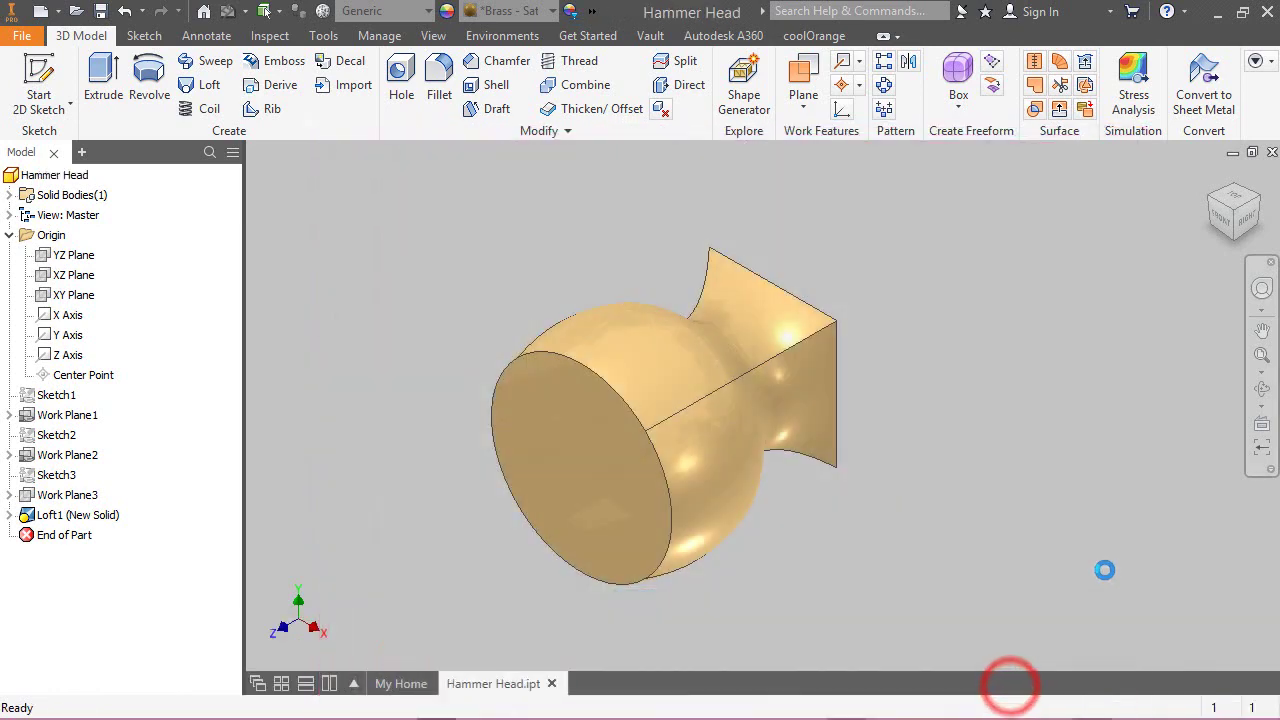
Set the current fitted view as the Home view.
{"action": "left_click", "coordinate": [1114, 514]}
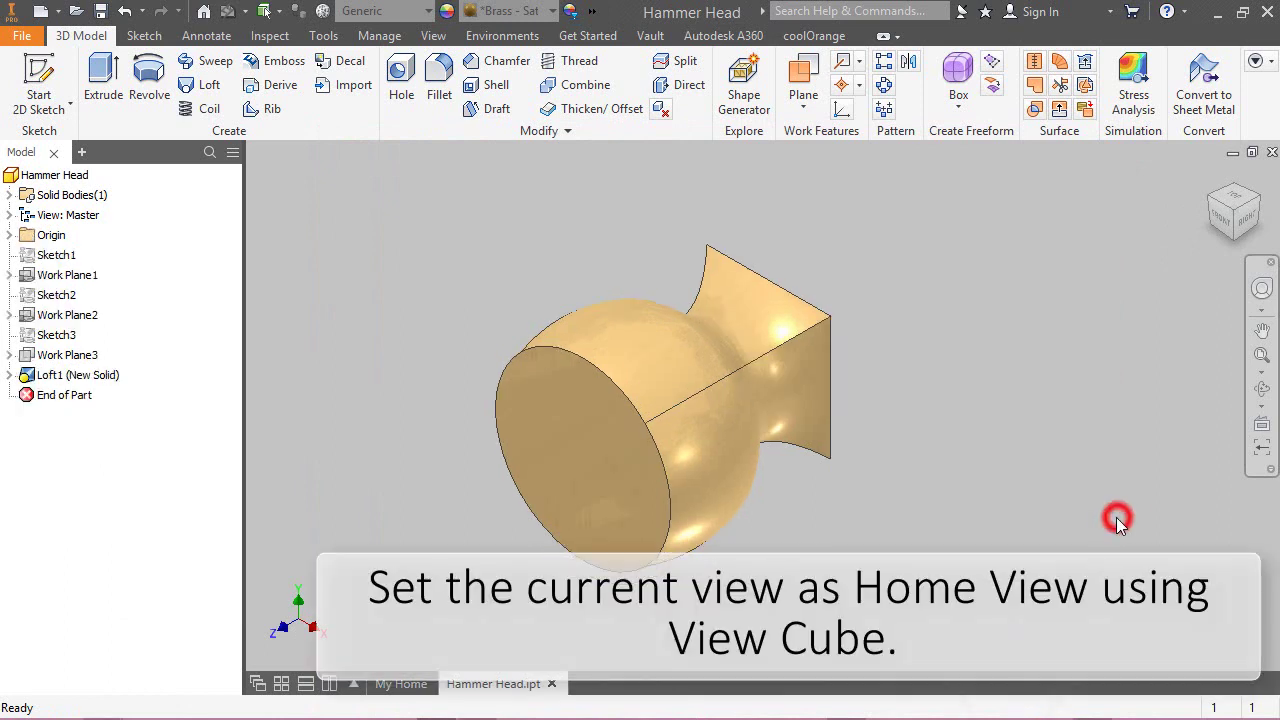
{"action": "right_click", "coordinate": [1216, 187]}
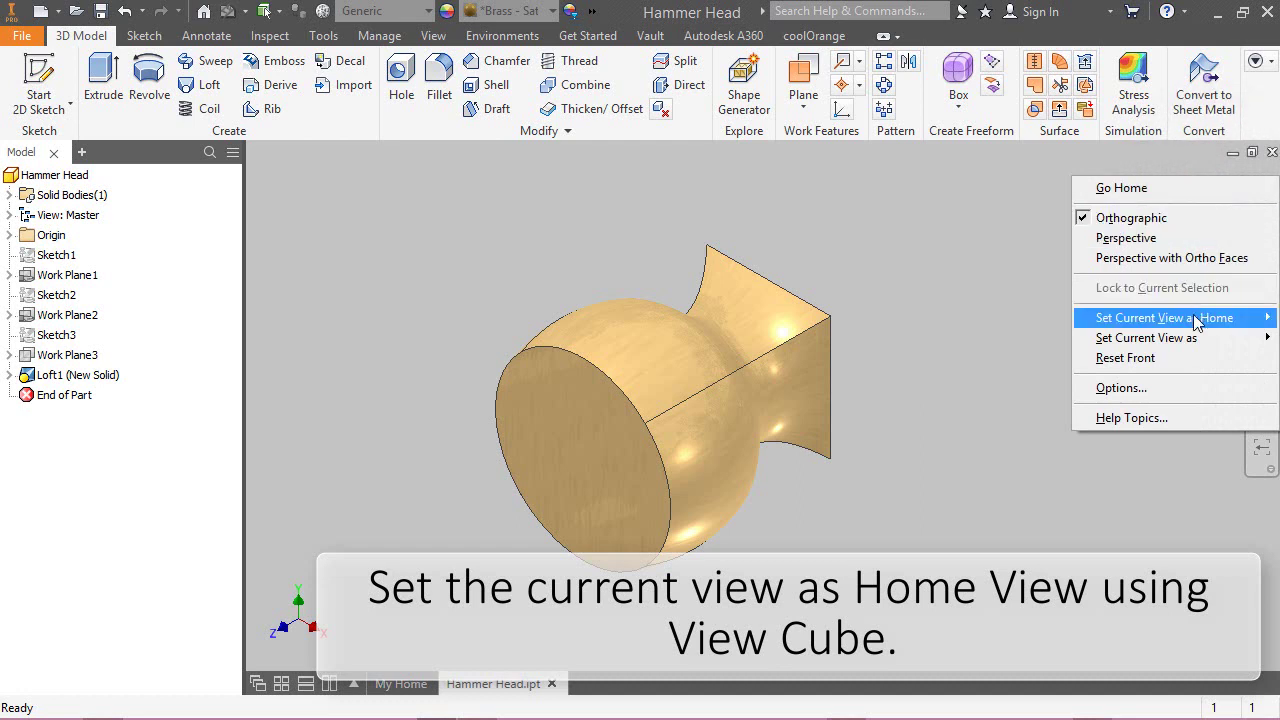
{"action": "mouse_move", "coordinate": [1200, 318]}
{"action": "left_click", "coordinate": [1042, 338]}
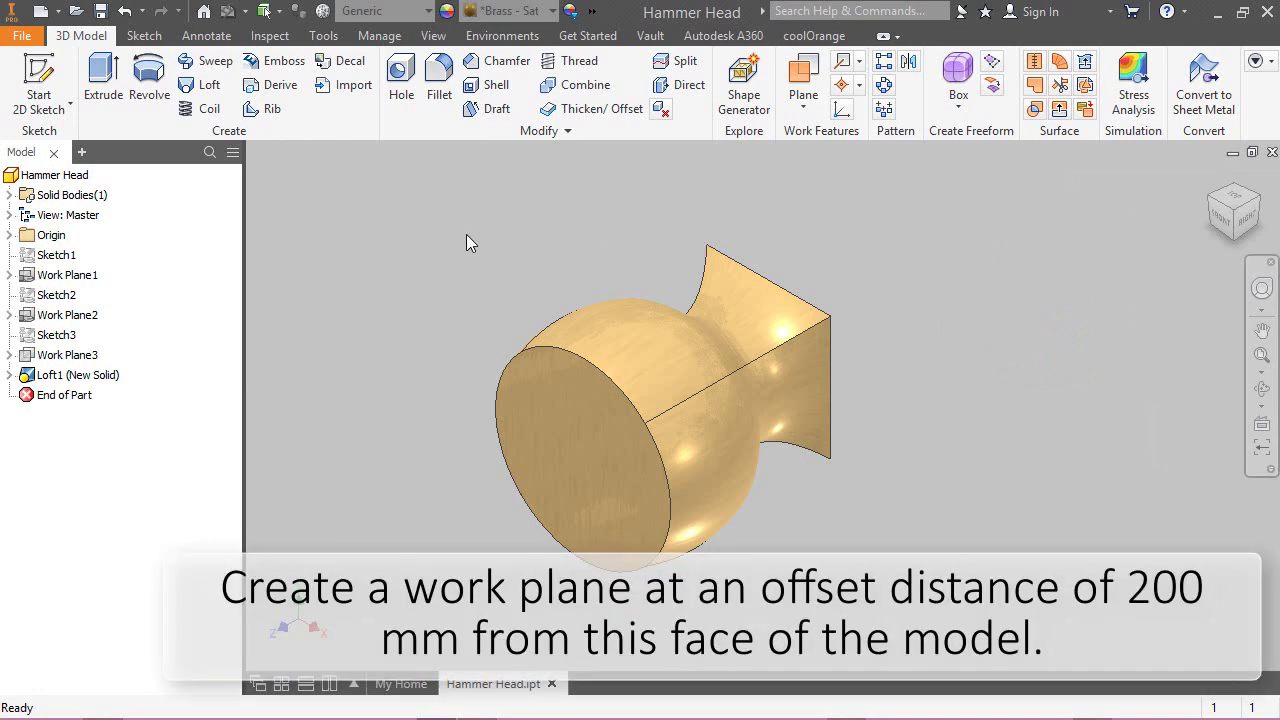
Create Work Plane4 offset 200 mm from the hammer head's square end face.
{"action": "left_click", "coordinate": [804, 104]}
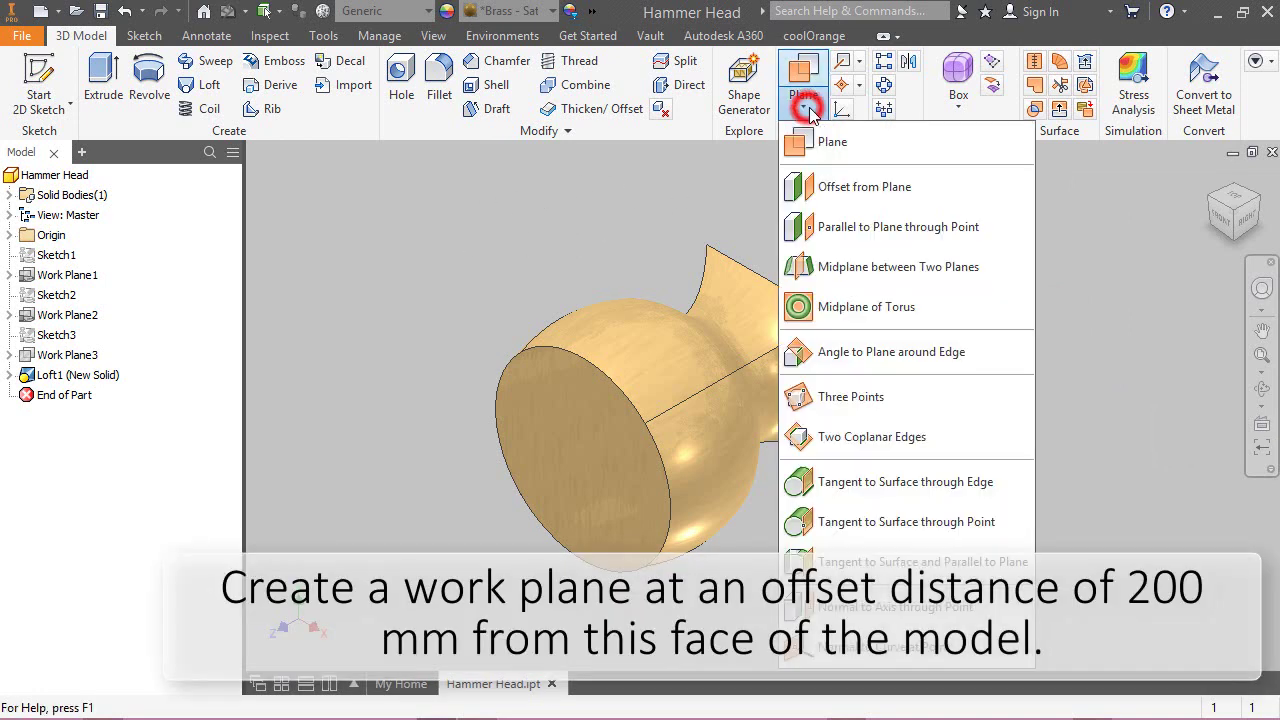
{"action": "left_click", "coordinate": [852, 190]}
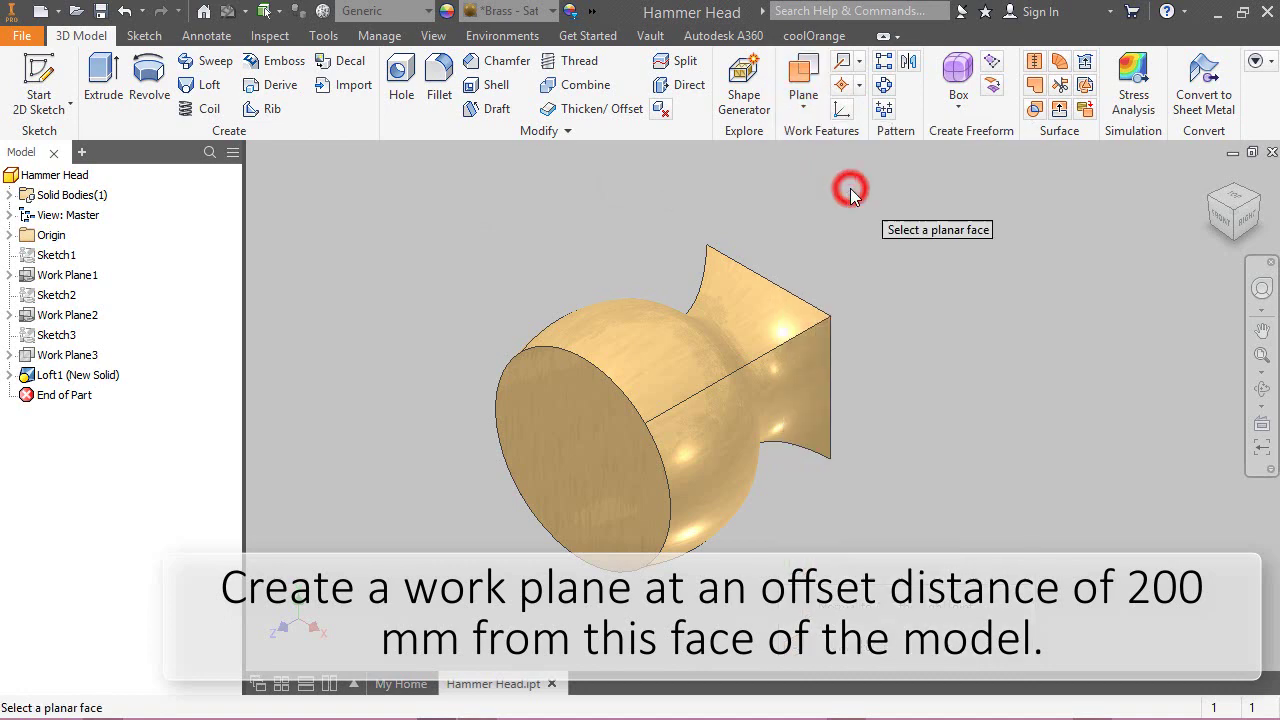
{"action": "left_click", "coordinate": [1258, 197]}
{"action": "left_click", "coordinate": [864, 425]}
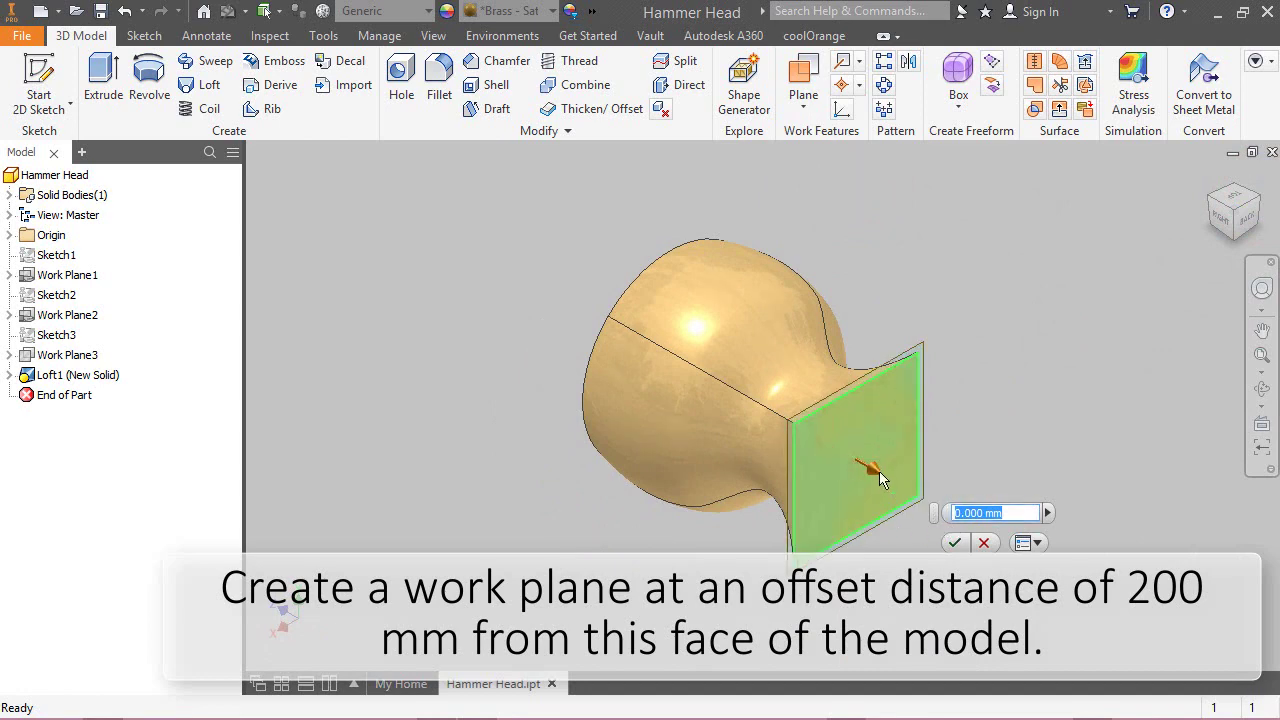
{"action": "left_click_drag", "start_coordinate": [880, 479], "coordinate": [921, 511]}
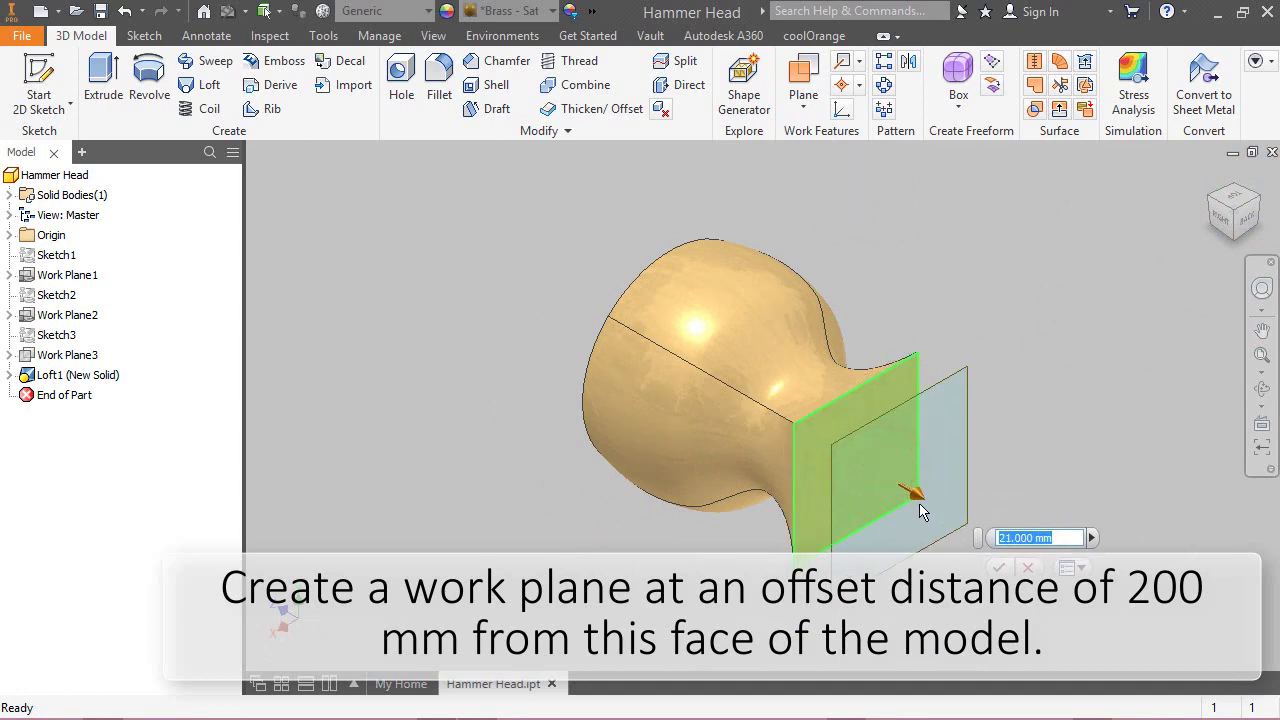
{"action": "type", "text": "200"}
{"action": "key", "text": "Return"}
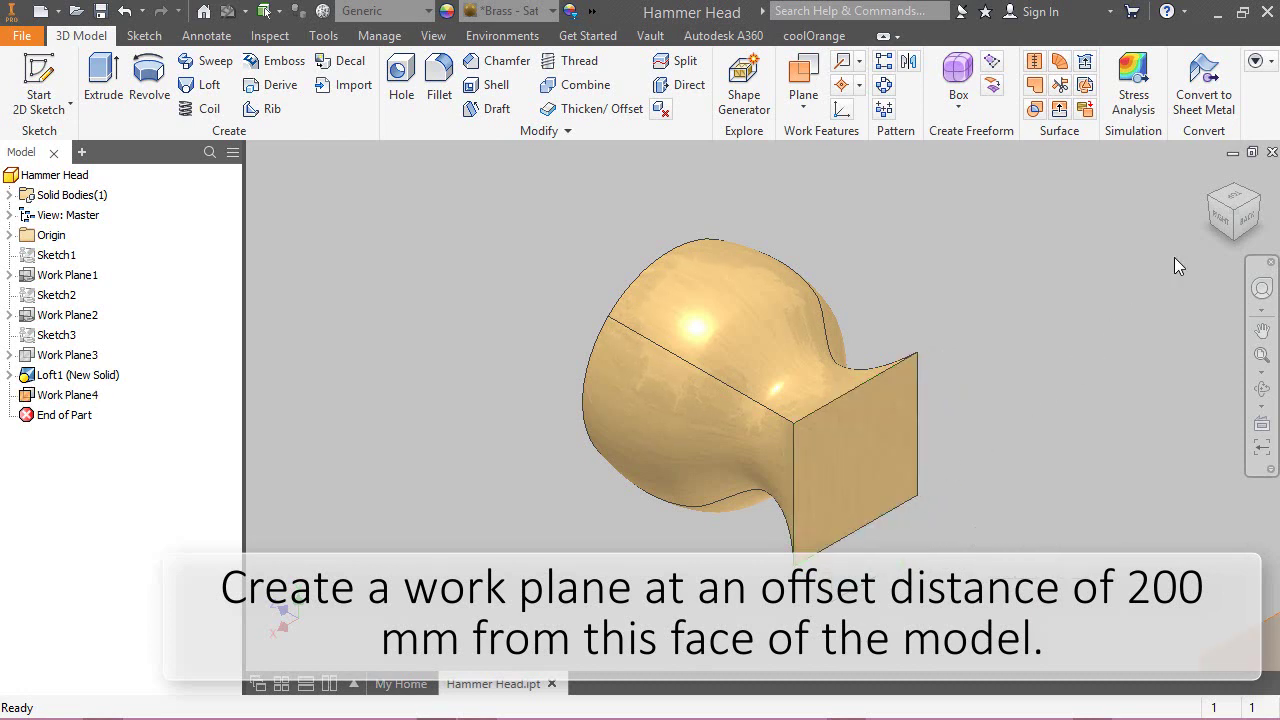
{"action": "left_click", "coordinate": [1236, 220]}
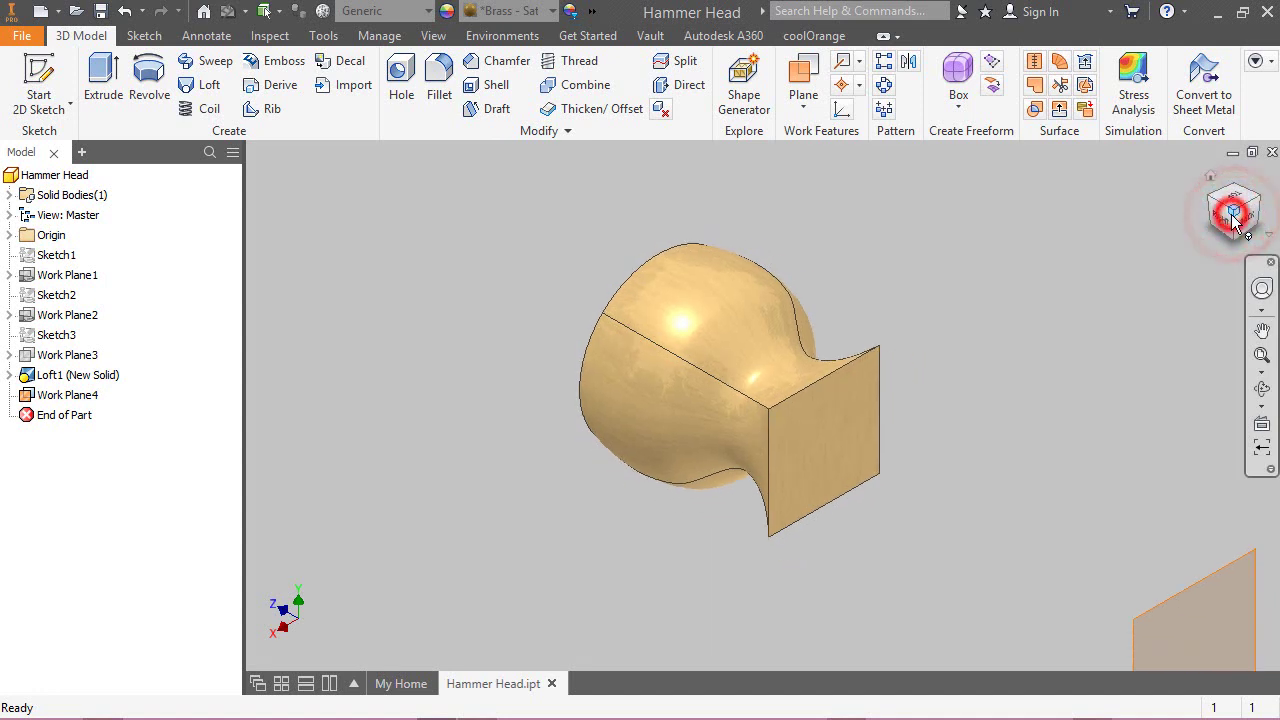
{"action": "right_click", "coordinate": [1001, 430]}
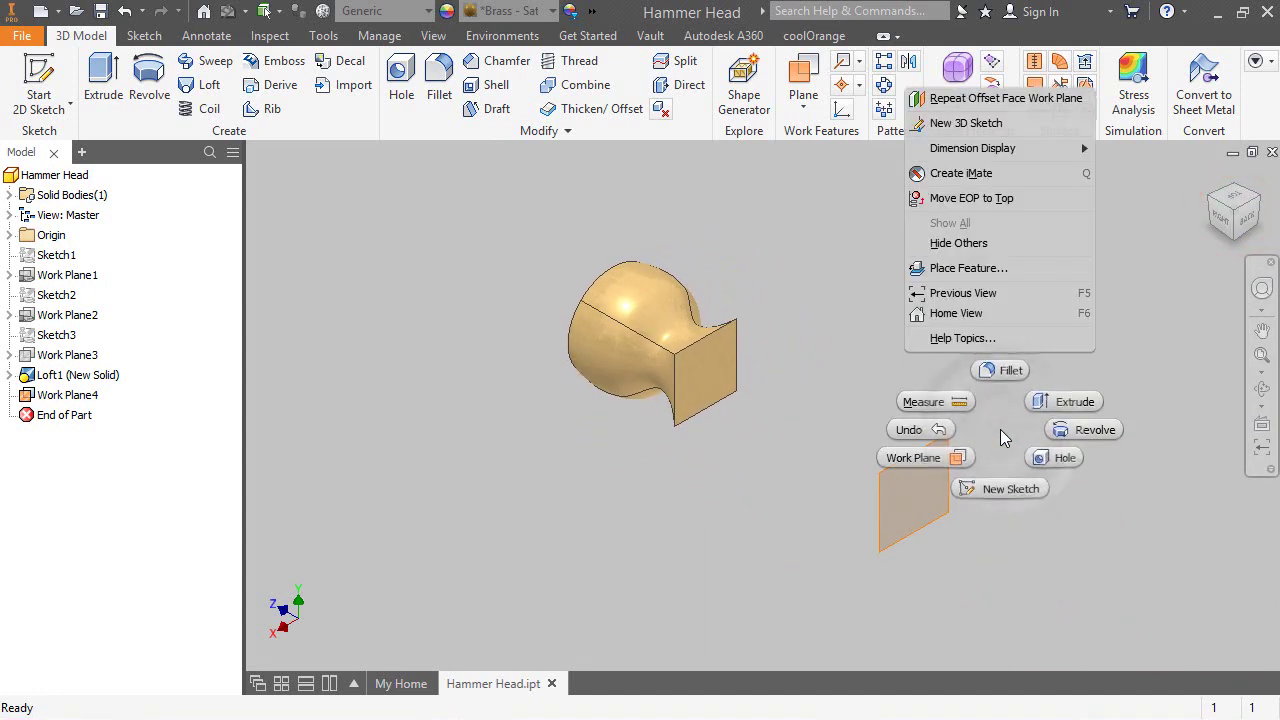
Start a sketch on Work Plane4 and draw a horizontal line across the model.
{"action": "left_click", "coordinate": [1008, 489]}
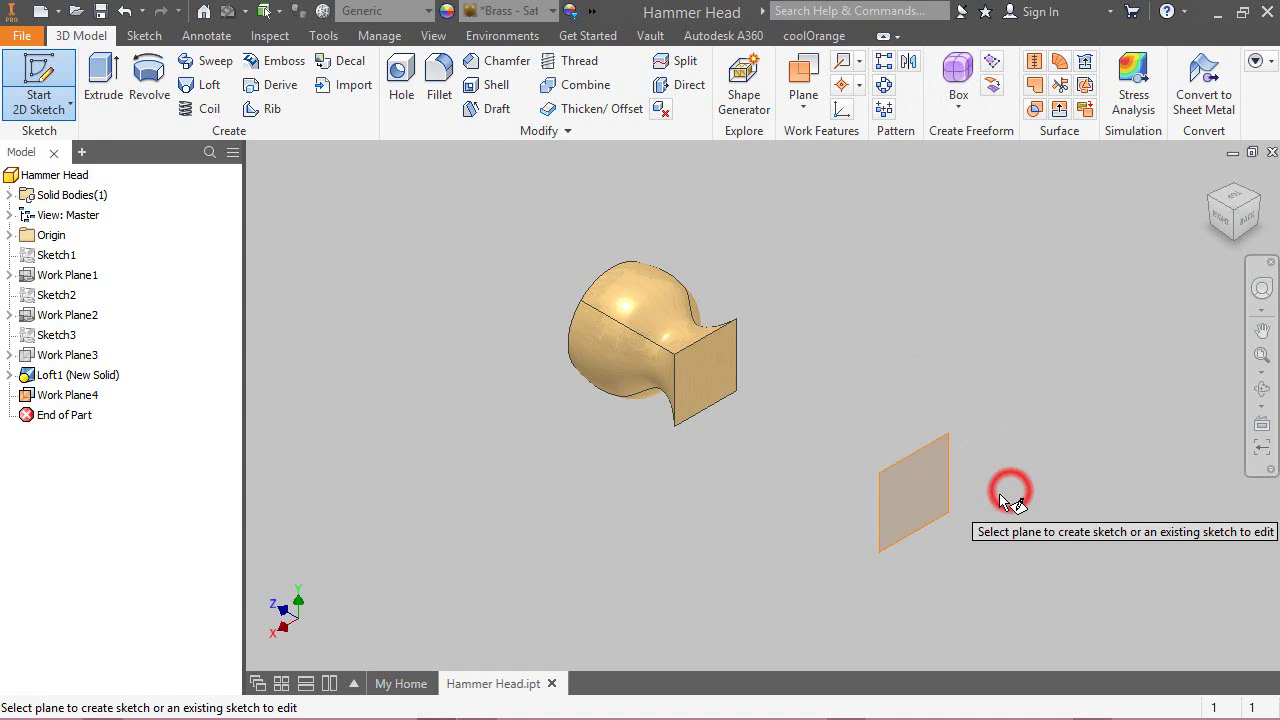
{"action": "left_click", "coordinate": [944, 484]}
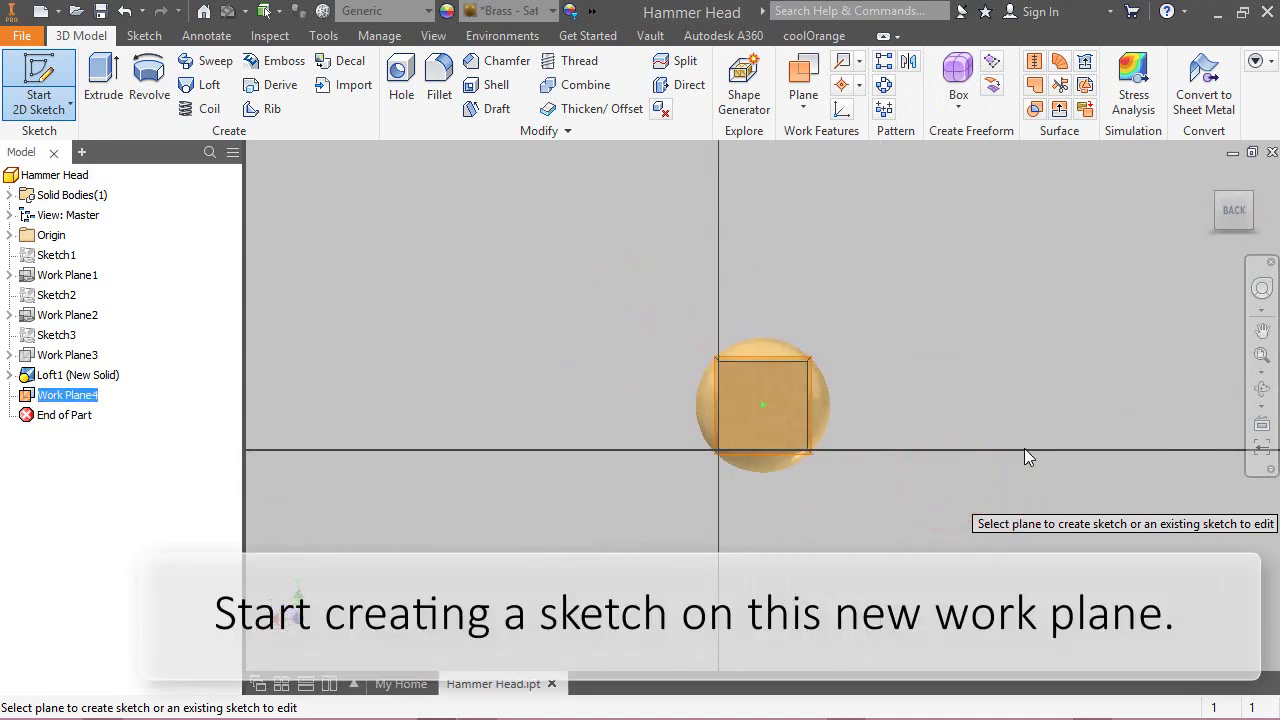
{"action": "left_click", "coordinate": [808, 440]}
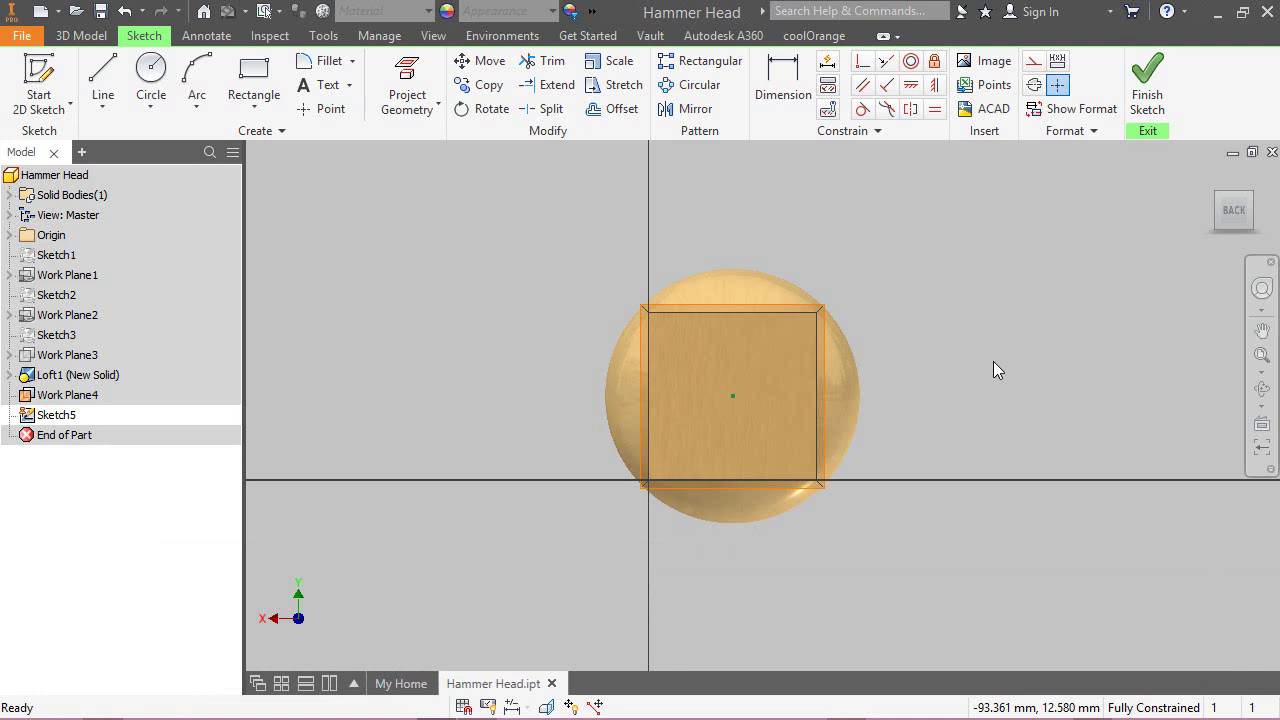
{"action": "left_click", "coordinate": [100, 72]}
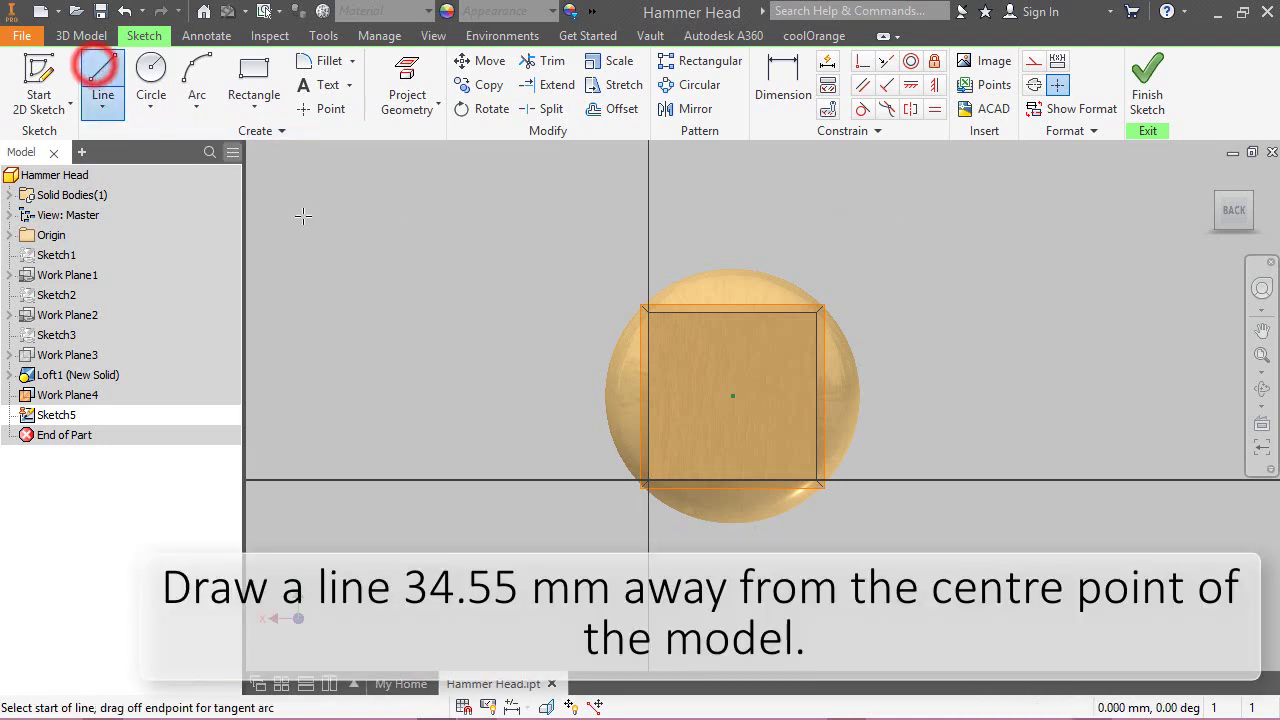
{"action": "left_click", "coordinate": [572, 408]}
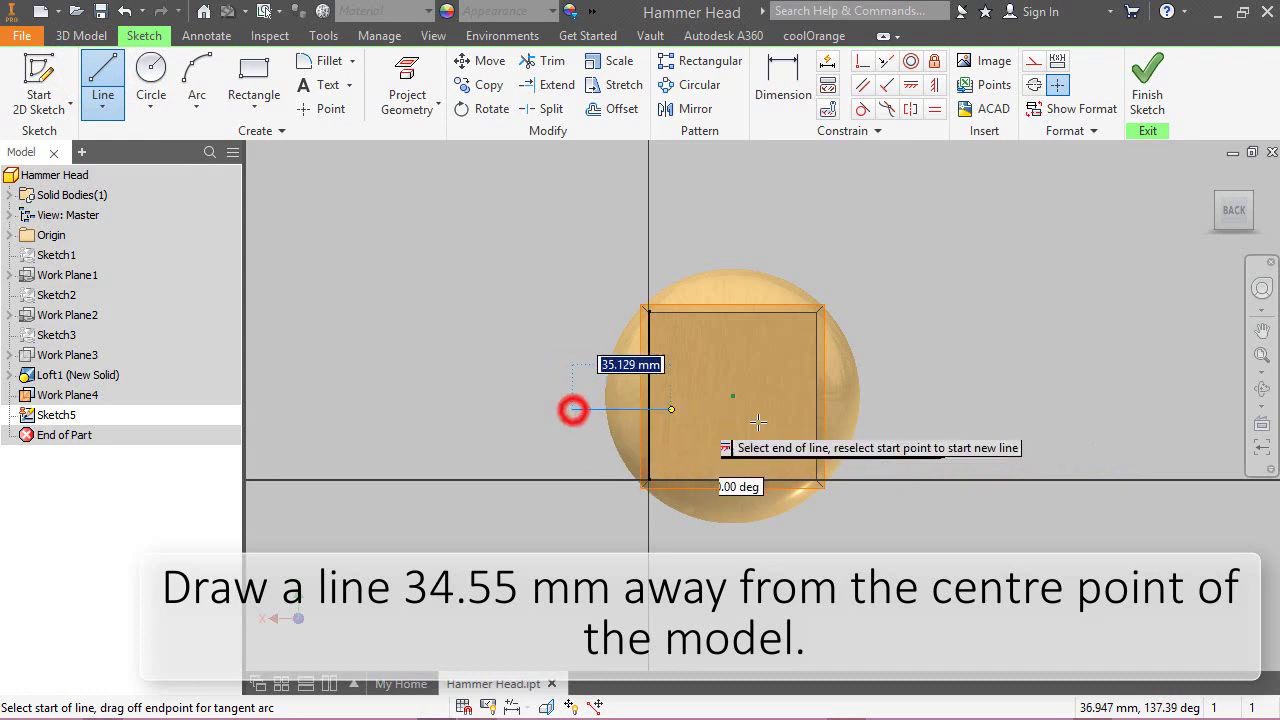
{"action": "left_click", "coordinate": [905, 408]}
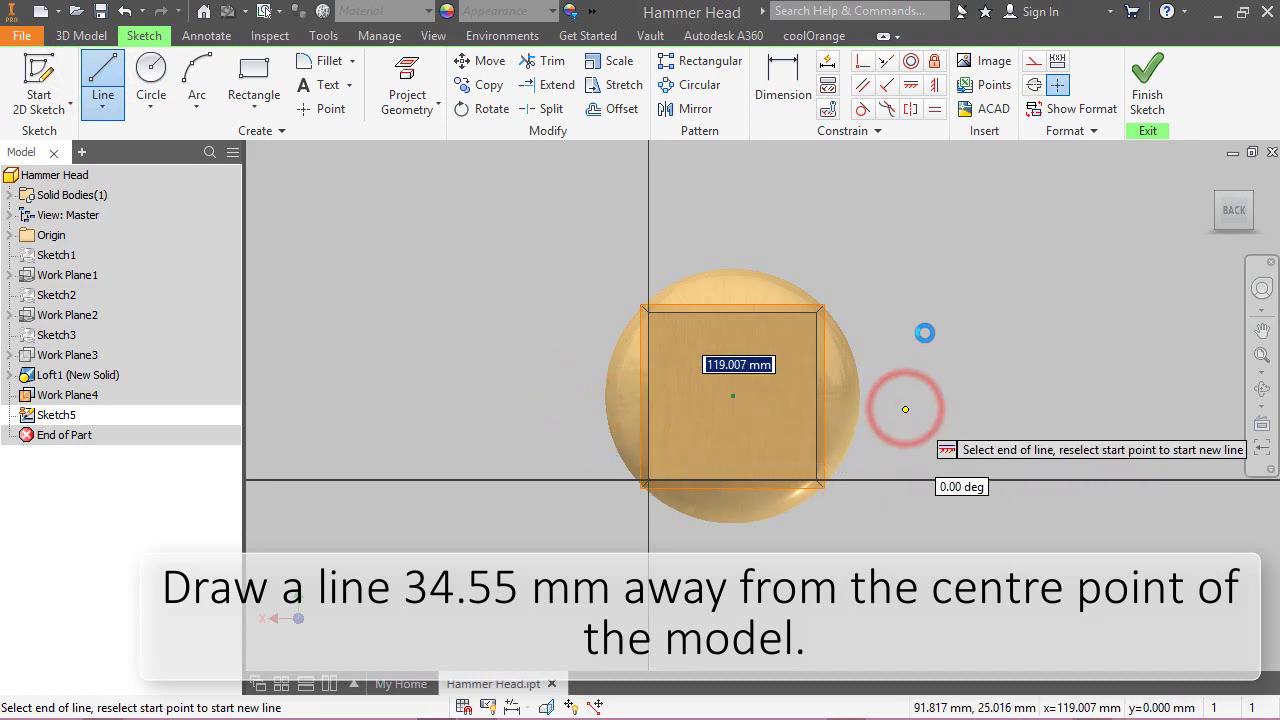
Dimension the line 34.55 mm from the model's centre point.
{"action": "right_click", "coordinate": [920, 333]}
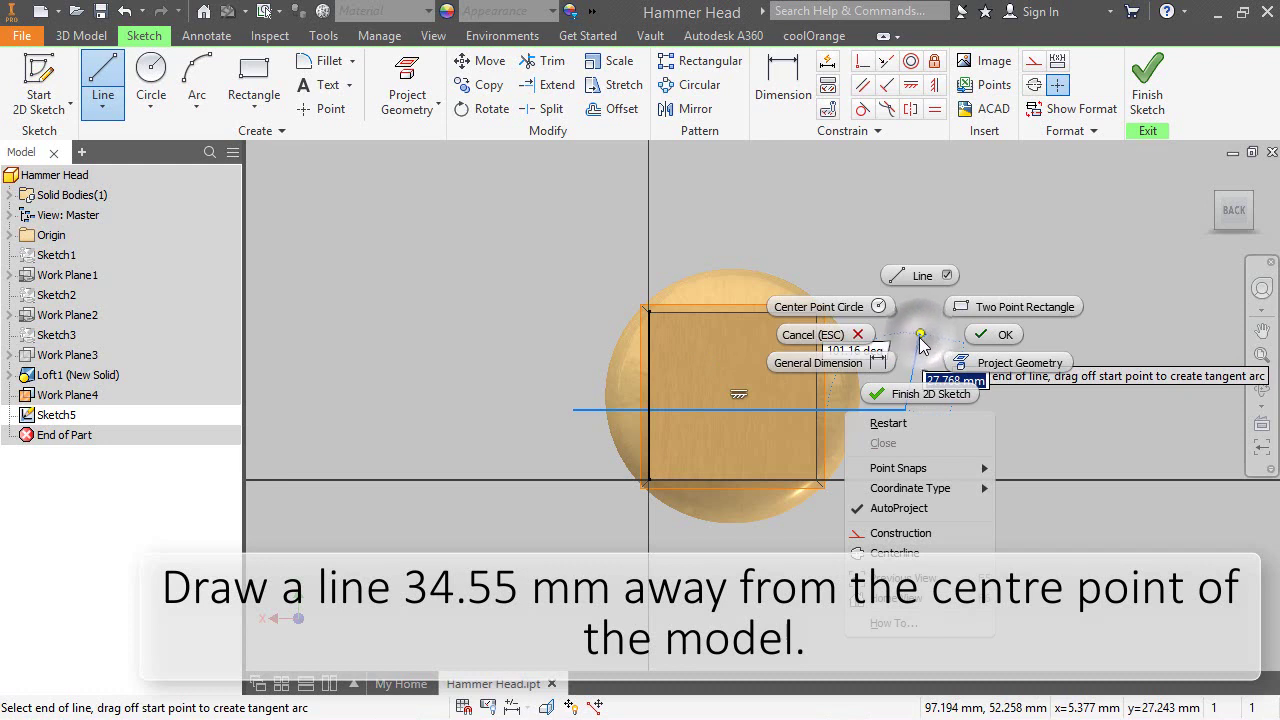
{"action": "left_click", "coordinate": [866, 362]}
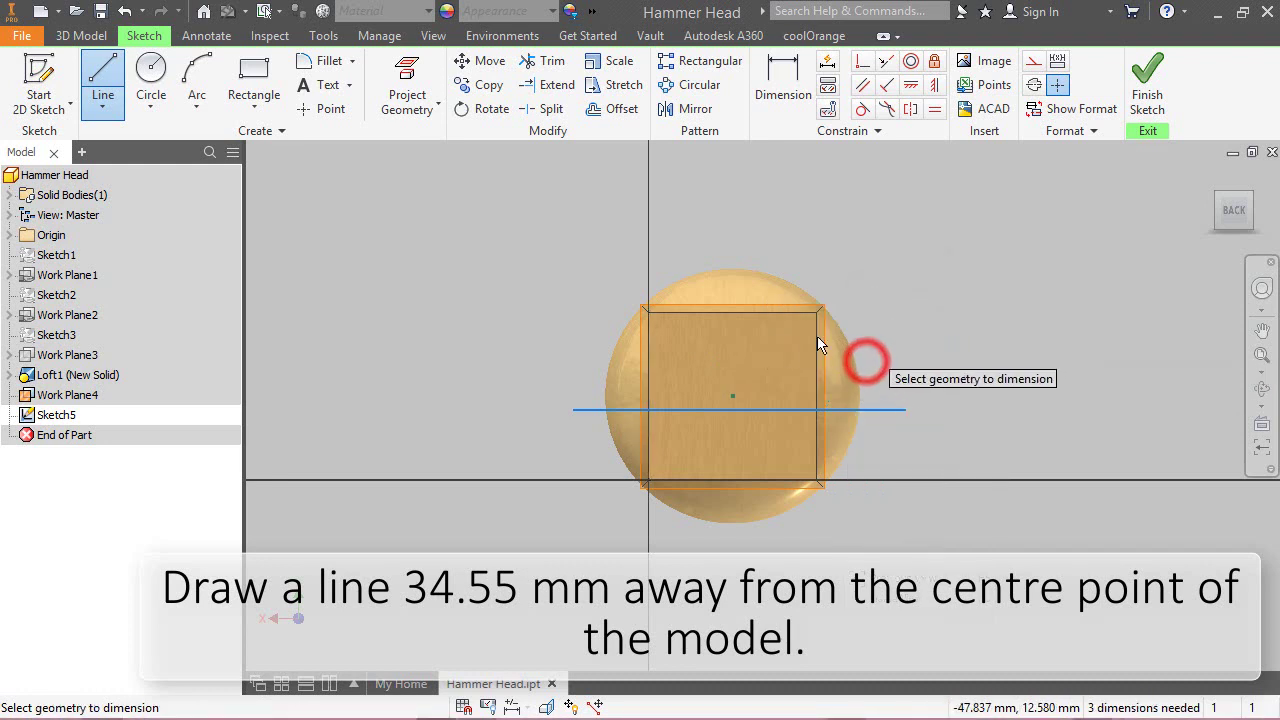
{"action": "left_click", "coordinate": [732, 398]}
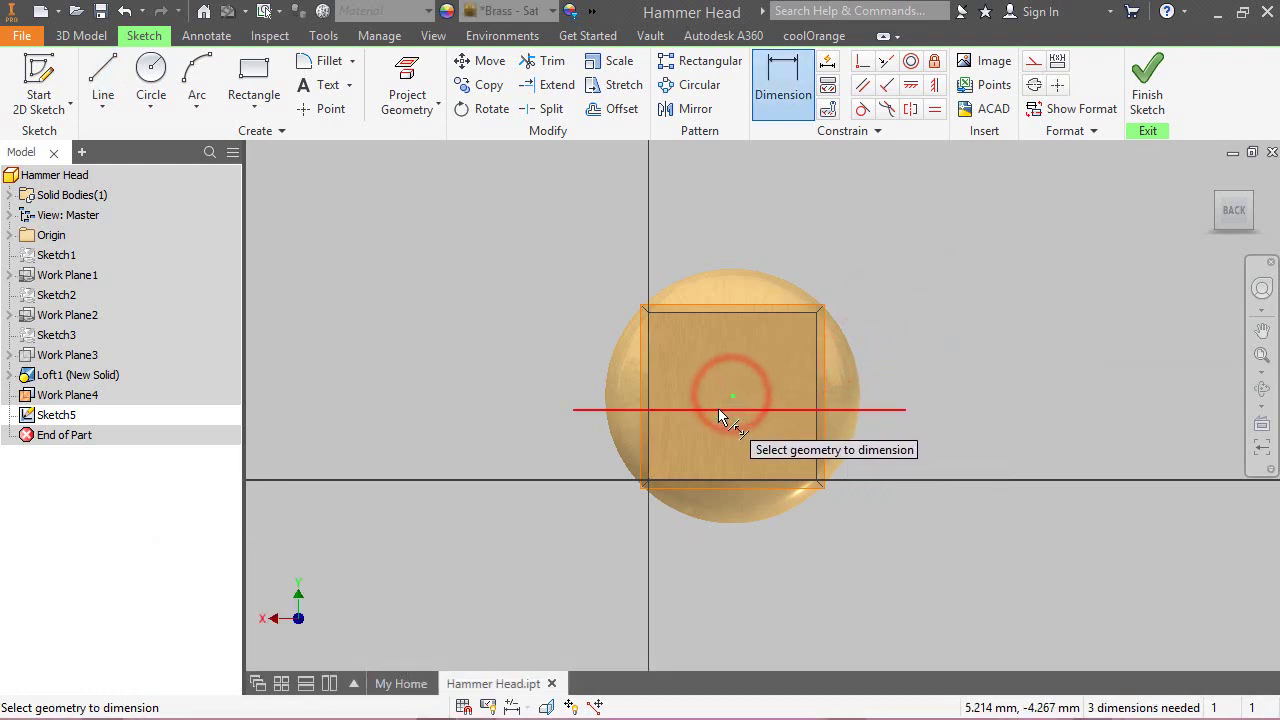
{"action": "left_click", "coordinate": [733, 397]}
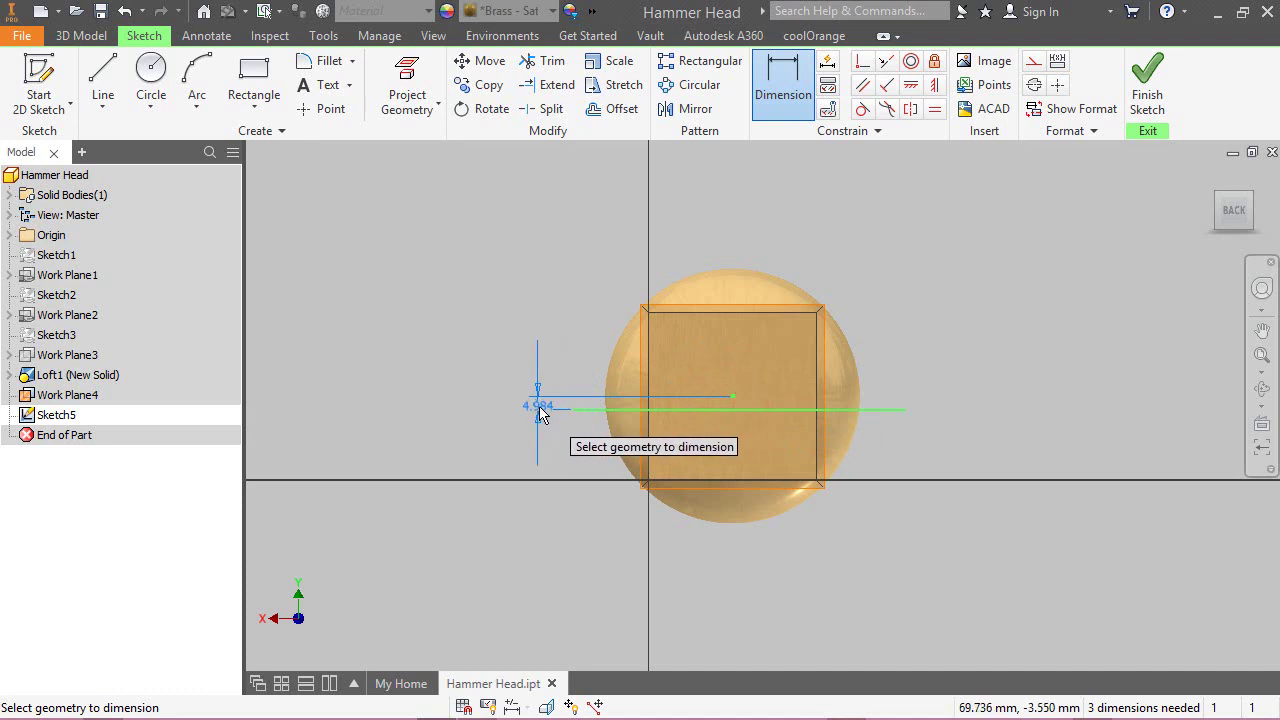
{"action": "left_click", "coordinate": [537, 405]}
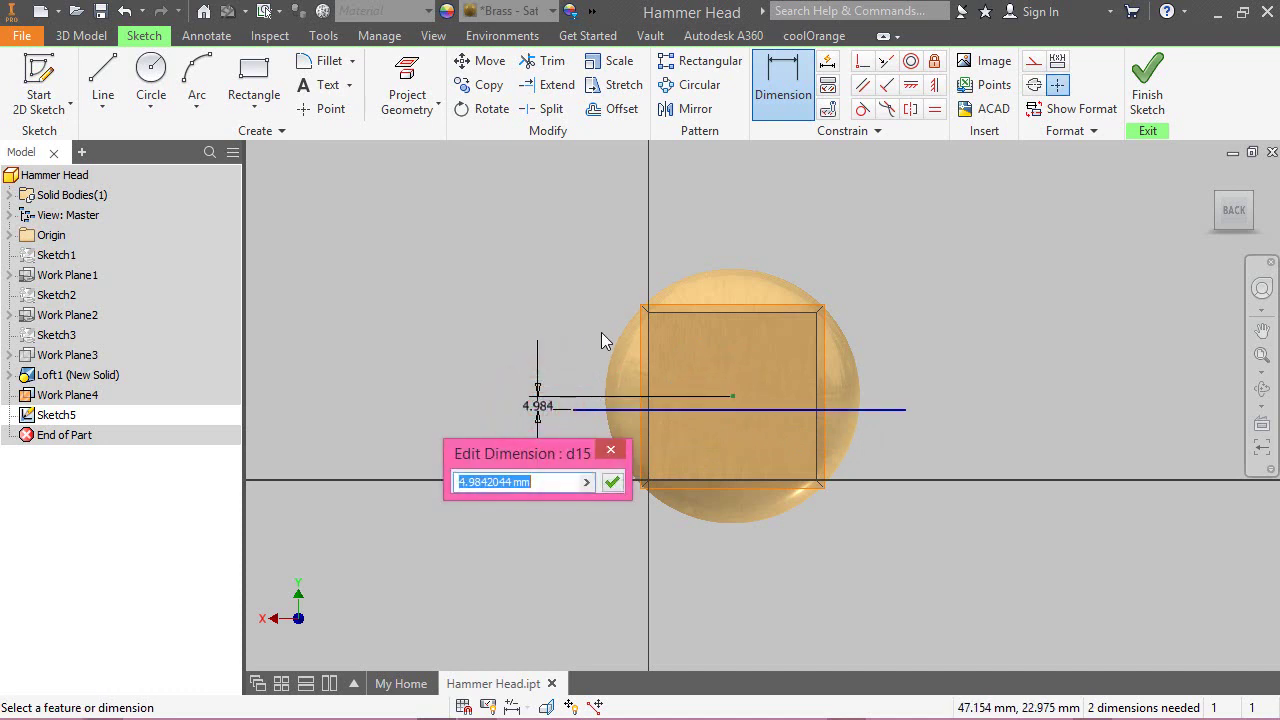
{"action": "type", "text": "34"}
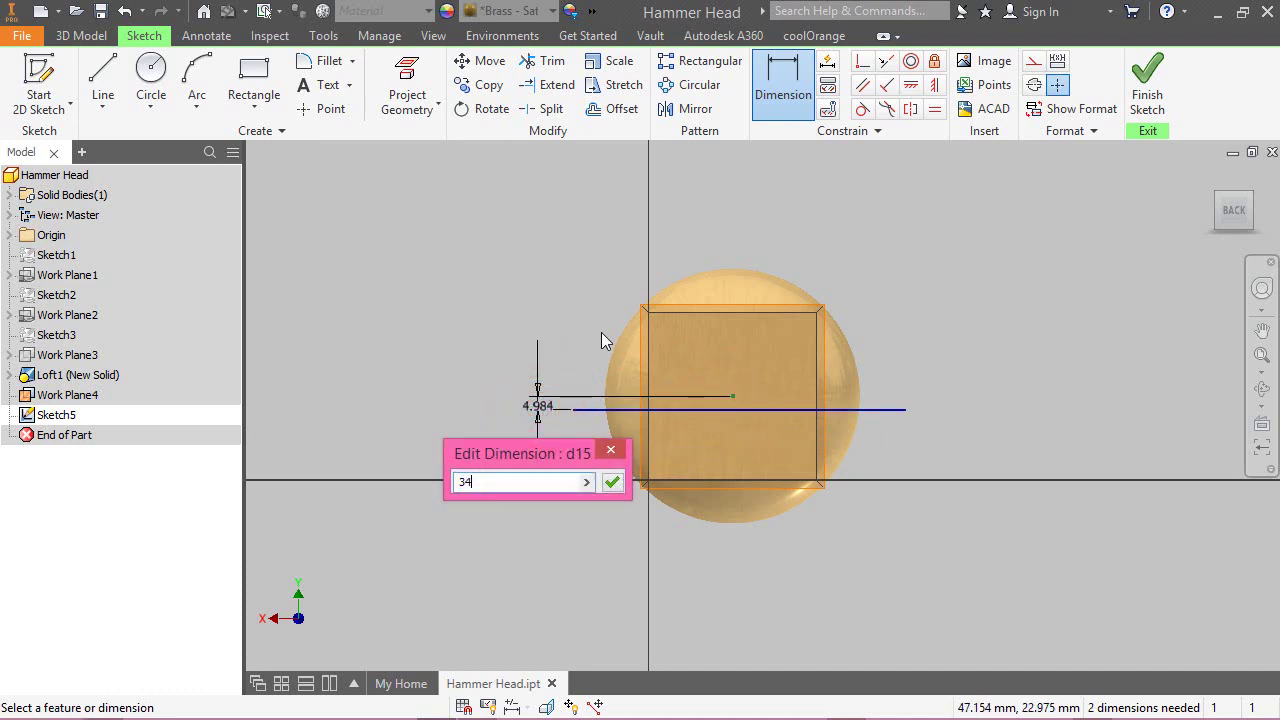
{"action": "type", "text": ".55"}
{"action": "left_click", "coordinate": [613, 483]}
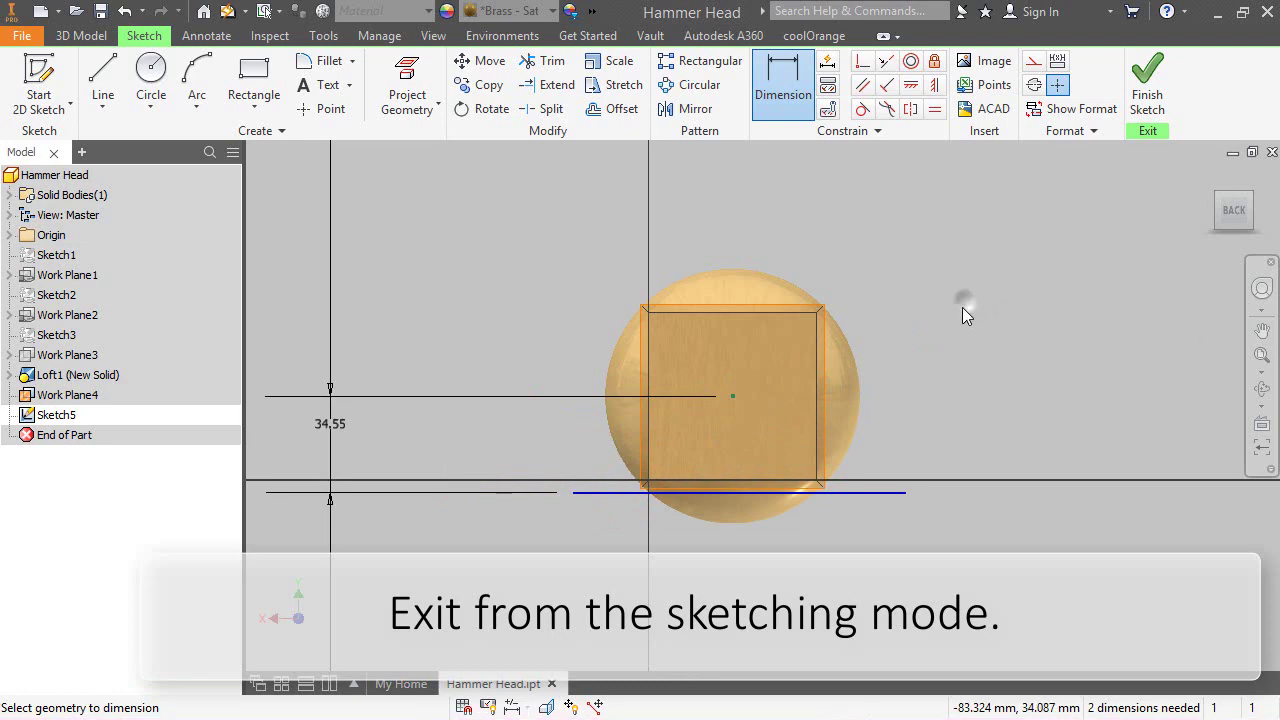
{"action": "right_click", "coordinate": [966, 310]}
{"action": "left_click", "coordinate": [1025, 305]}
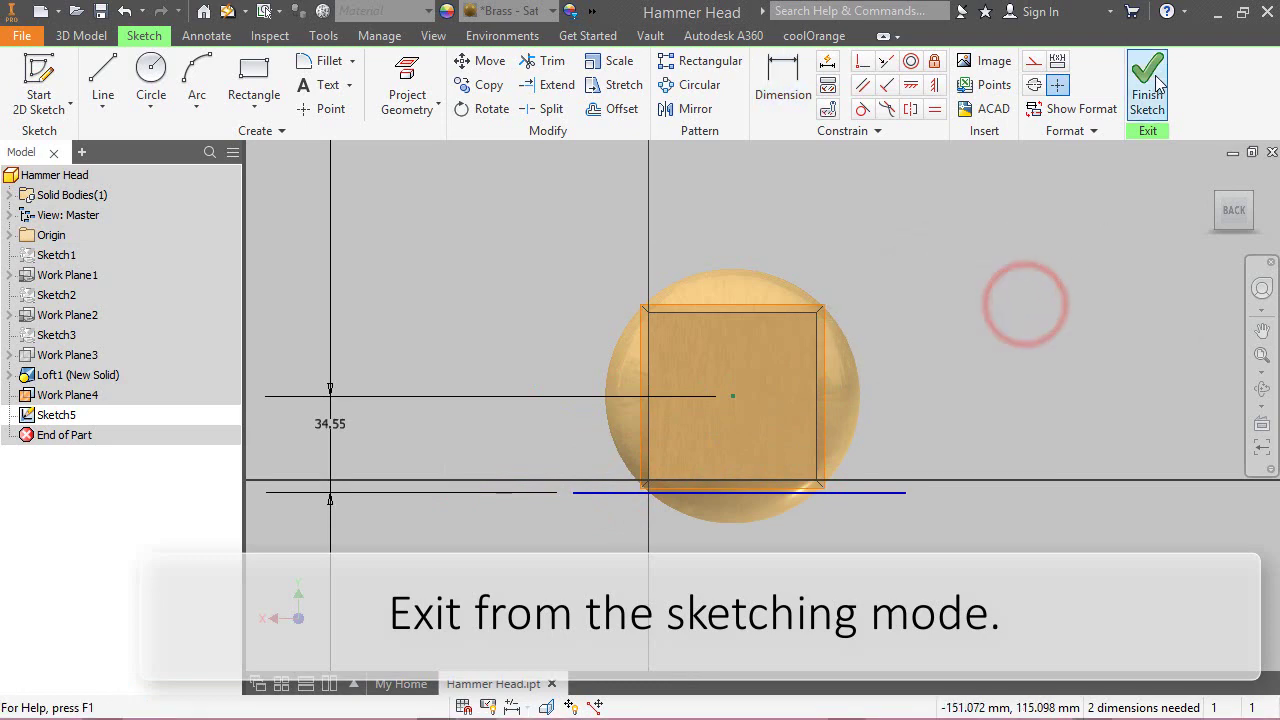
Finish Sketch5 and start an angled plane from Work Plane4 about the sketch line.
{"action": "left_click", "coordinate": [1155, 92]}
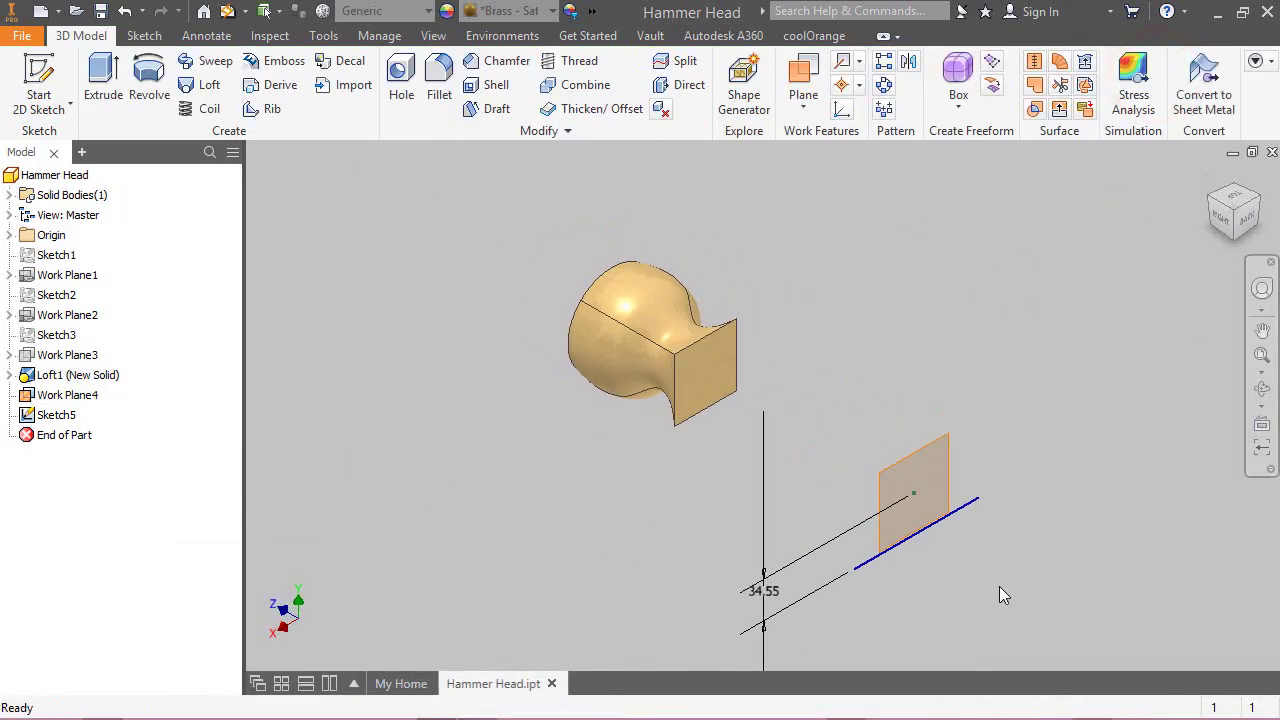
{"action": "left_click", "coordinate": [1051, 593]}
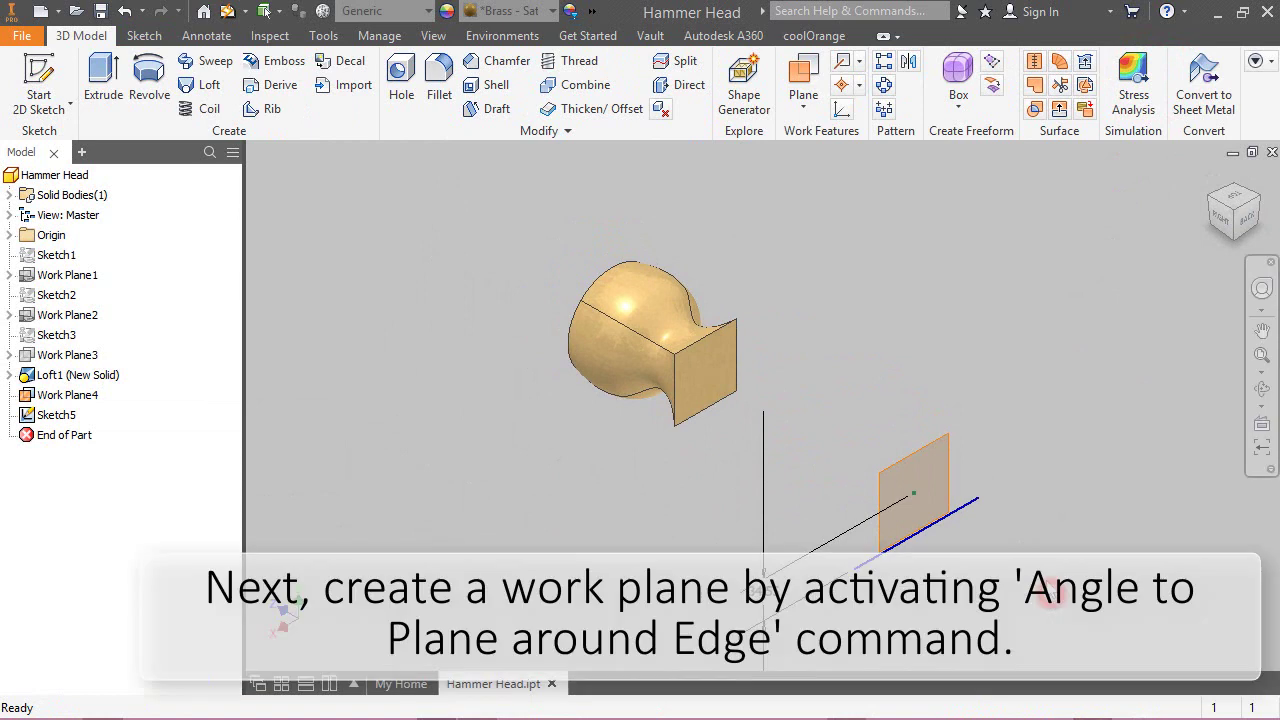
{"action": "left_click", "coordinate": [802, 105]}
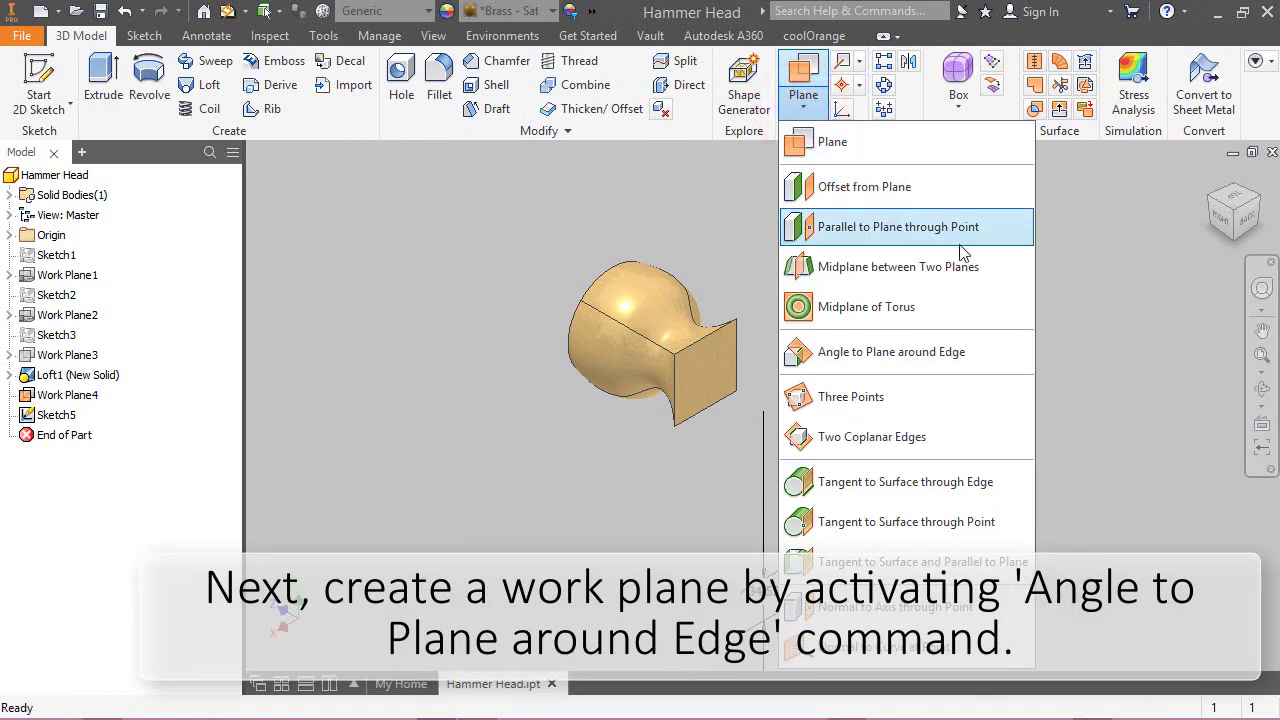
{"action": "left_click", "coordinate": [990, 356]}
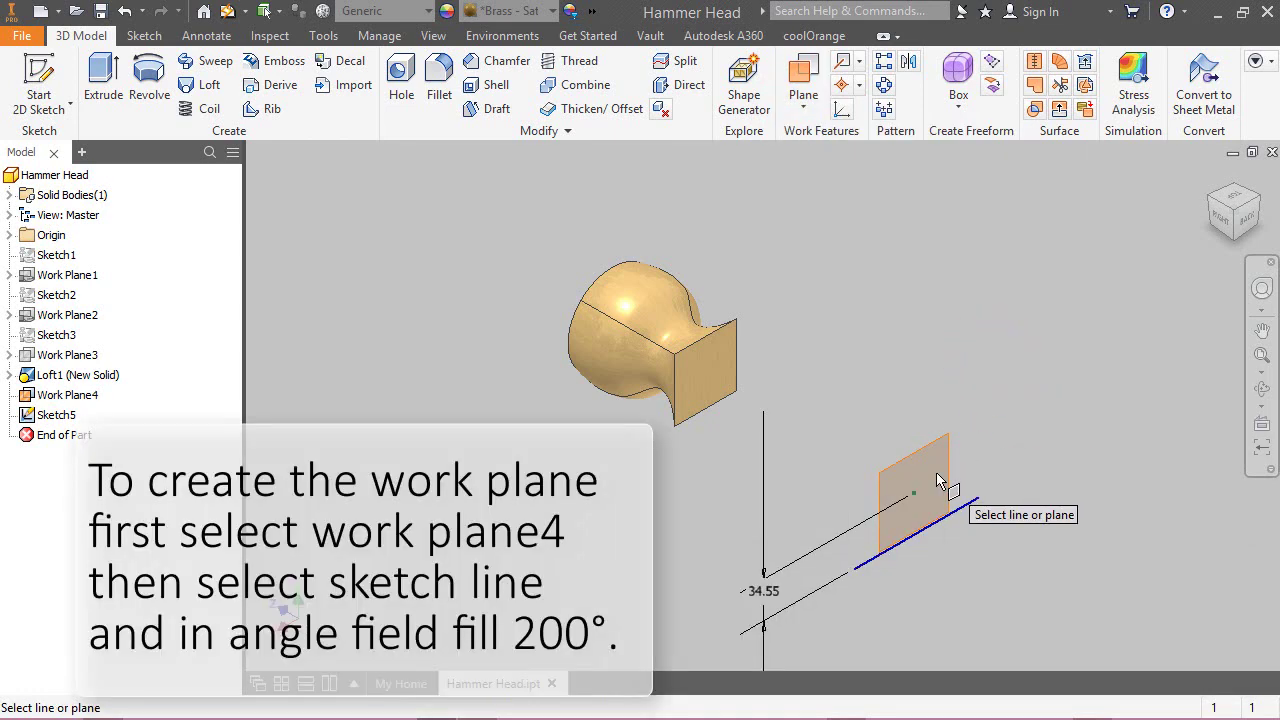
{"action": "left_click", "coordinate": [938, 438]}
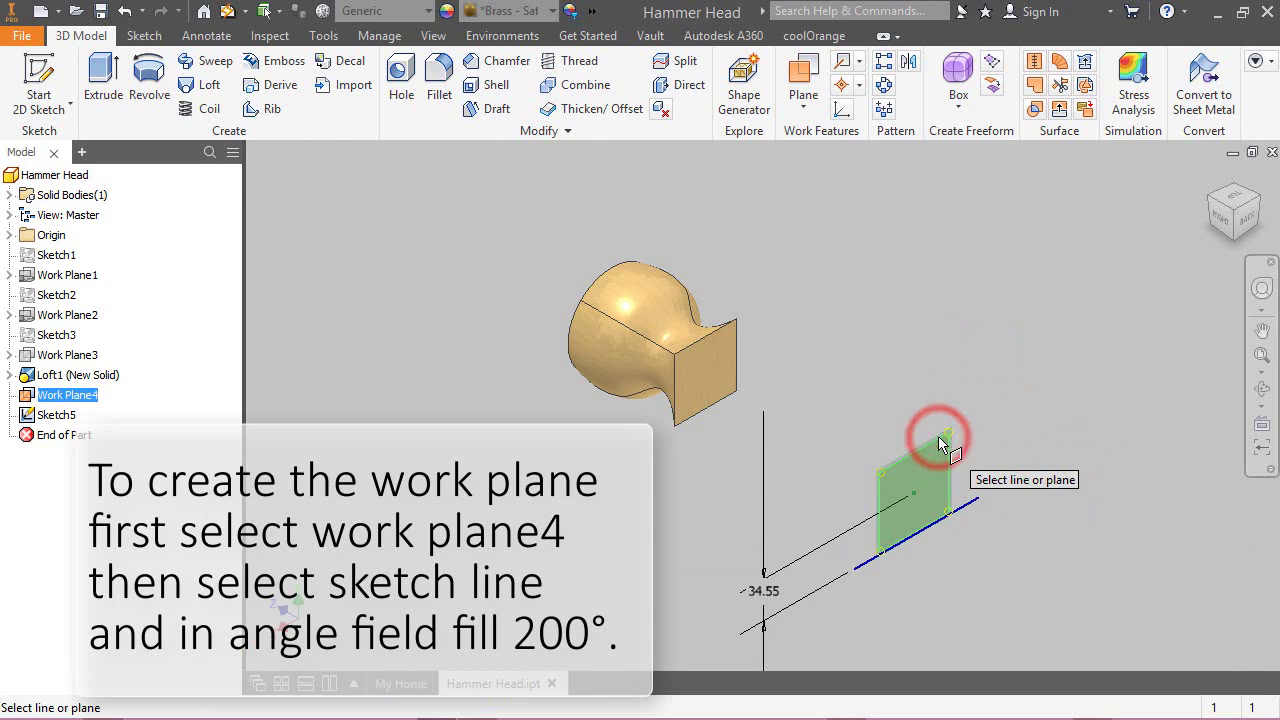
{"action": "left_click", "coordinate": [970, 515]}
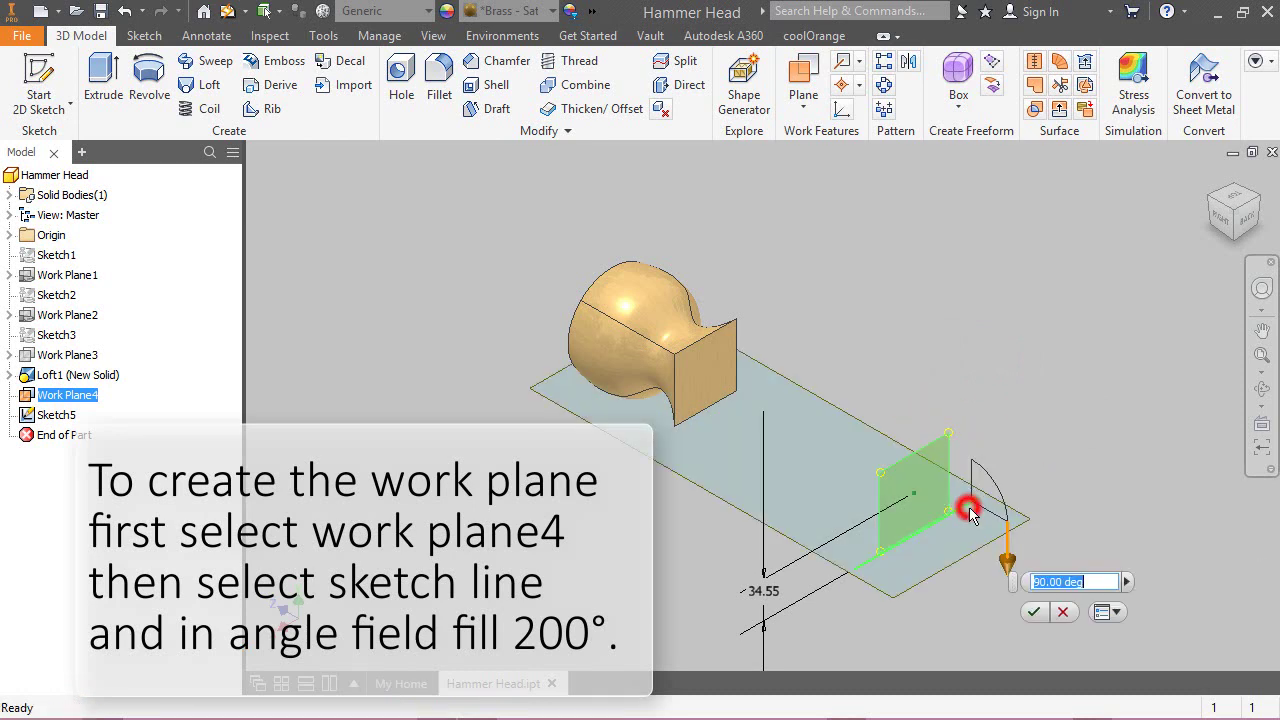
Set Work Plane5 at 200° to Work Plane4 and check it from several views.
{"action": "left_click", "coordinate": [1221, 222]}
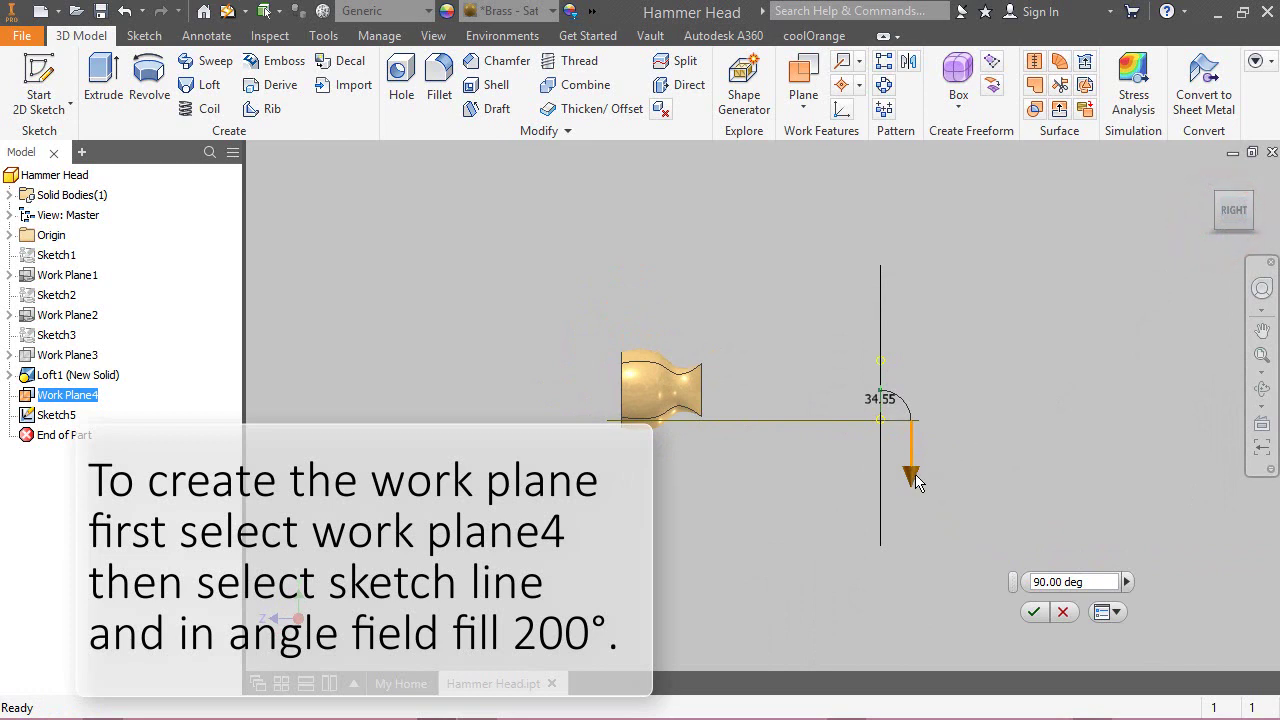
{"action": "left_click_drag", "start_coordinate": [910, 480], "coordinate": [801, 429]}
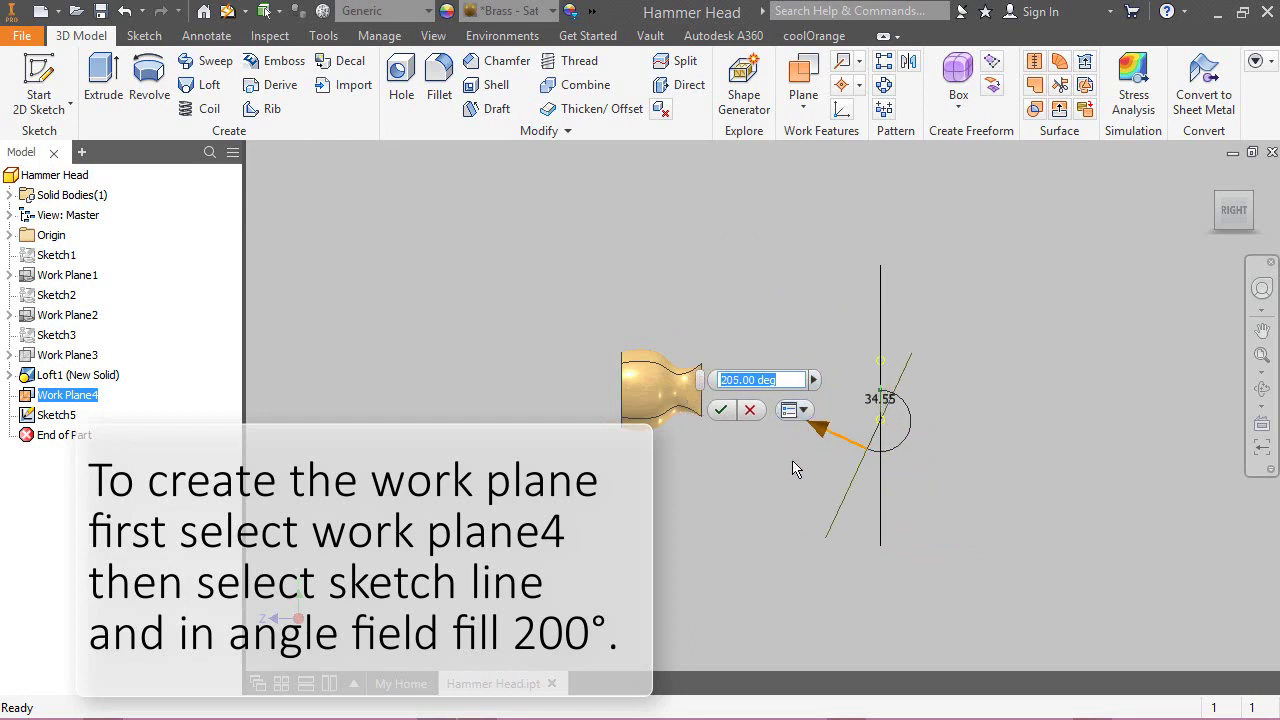
{"action": "type", "text": "200"}
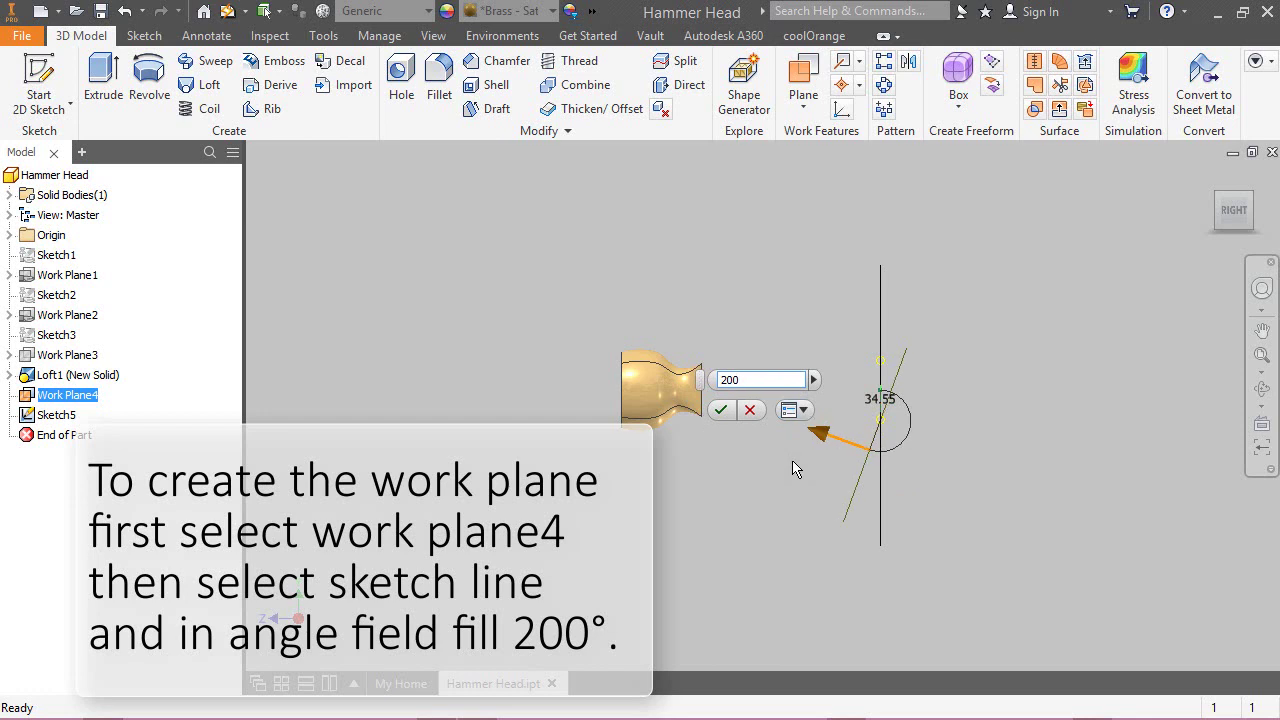
{"action": "left_click", "coordinate": [720, 410]}
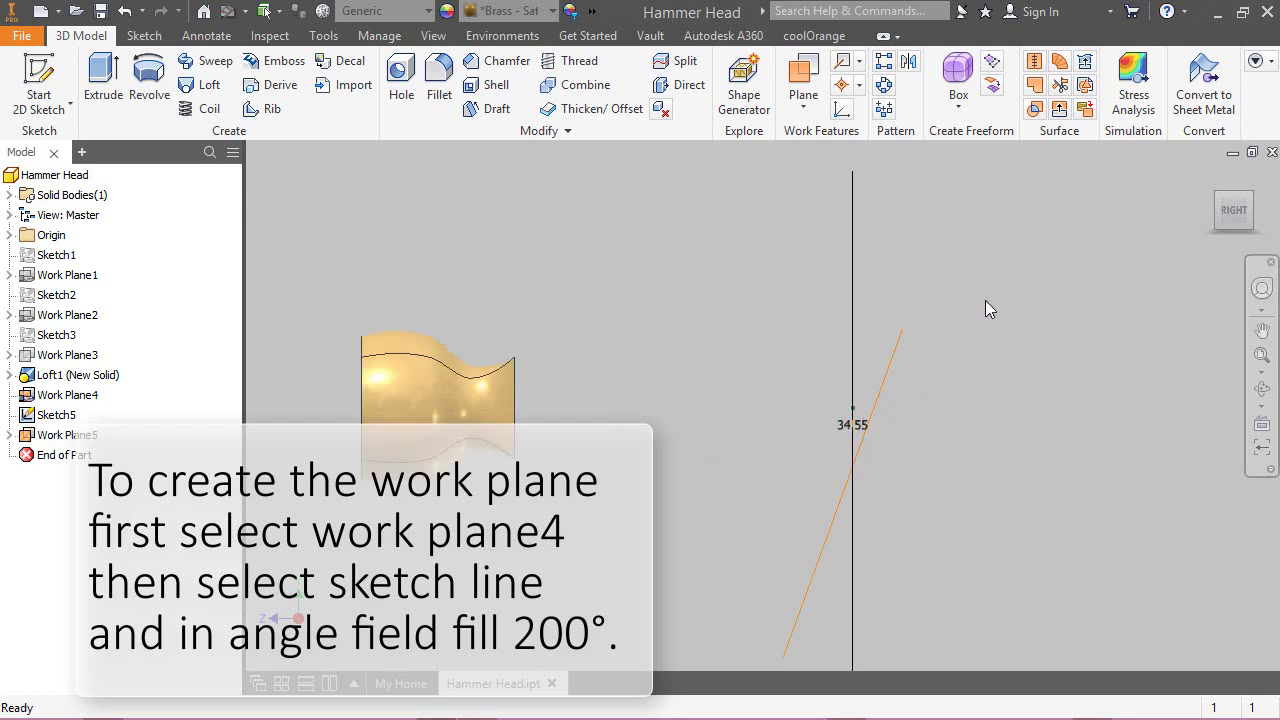
{"action": "left_click", "coordinate": [1251, 196]}
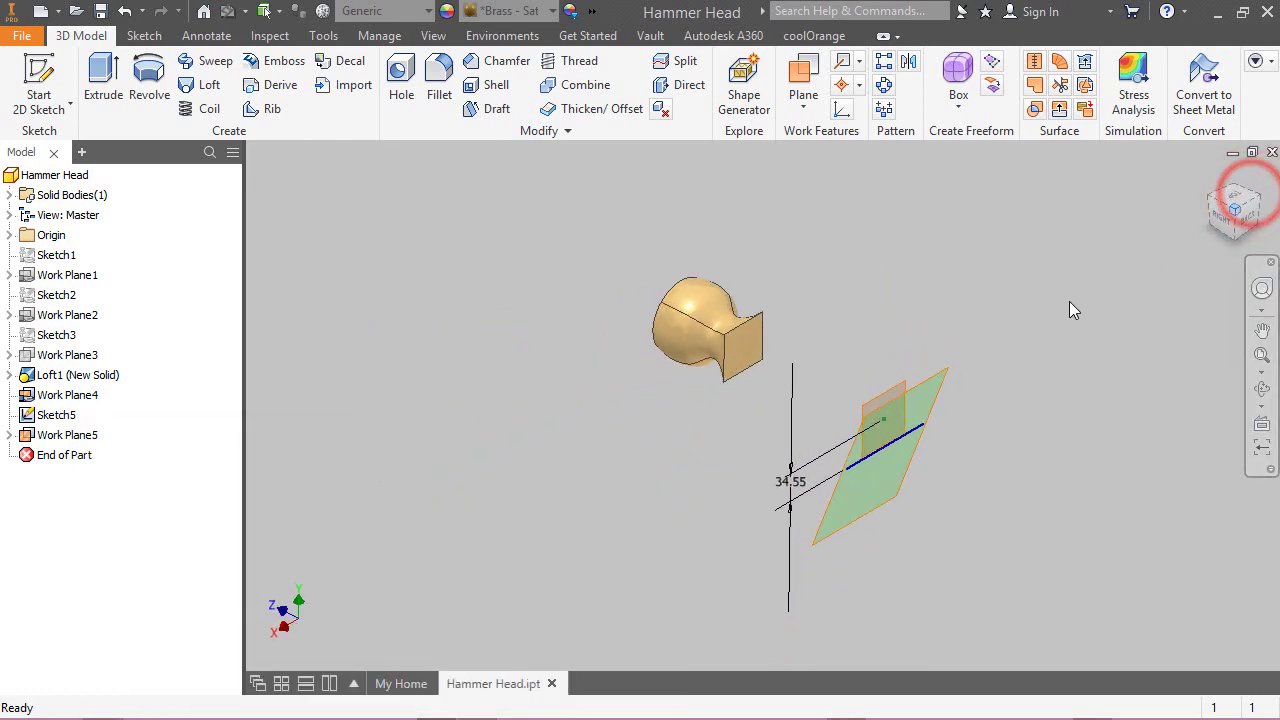
{"action": "left_click", "coordinate": [1018, 253]}
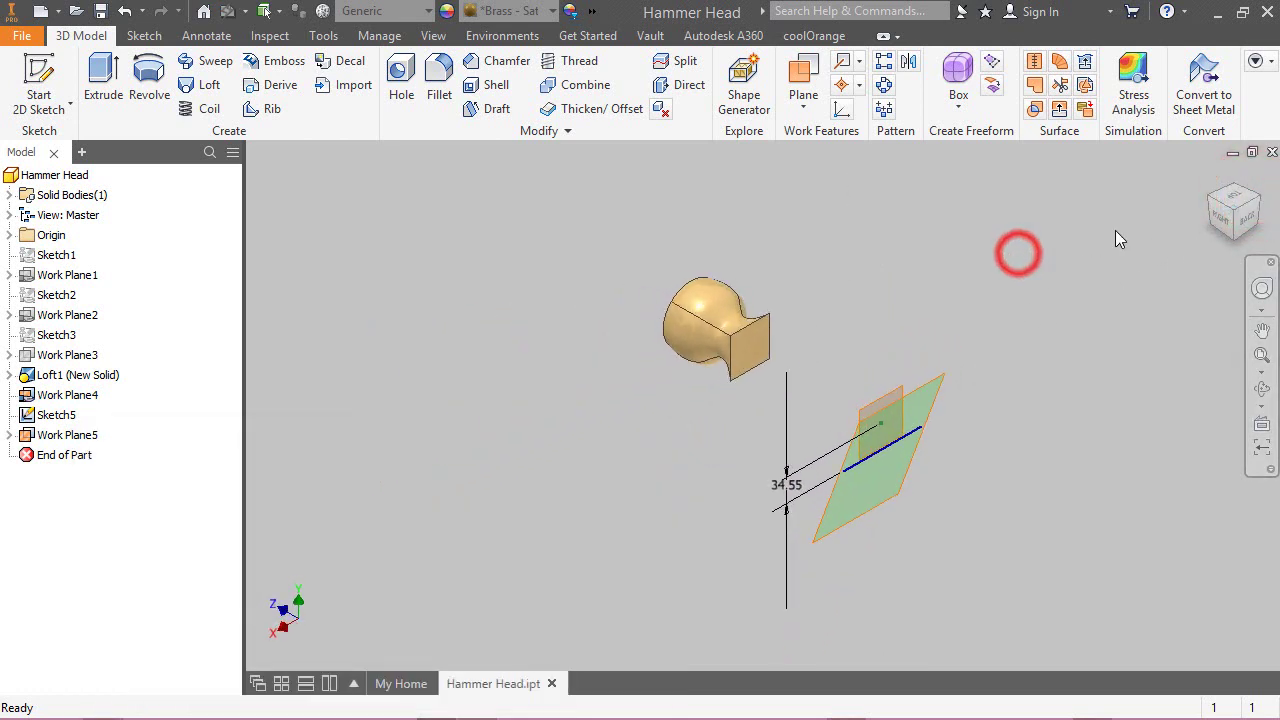
{"action": "left_click", "coordinate": [1210, 204]}
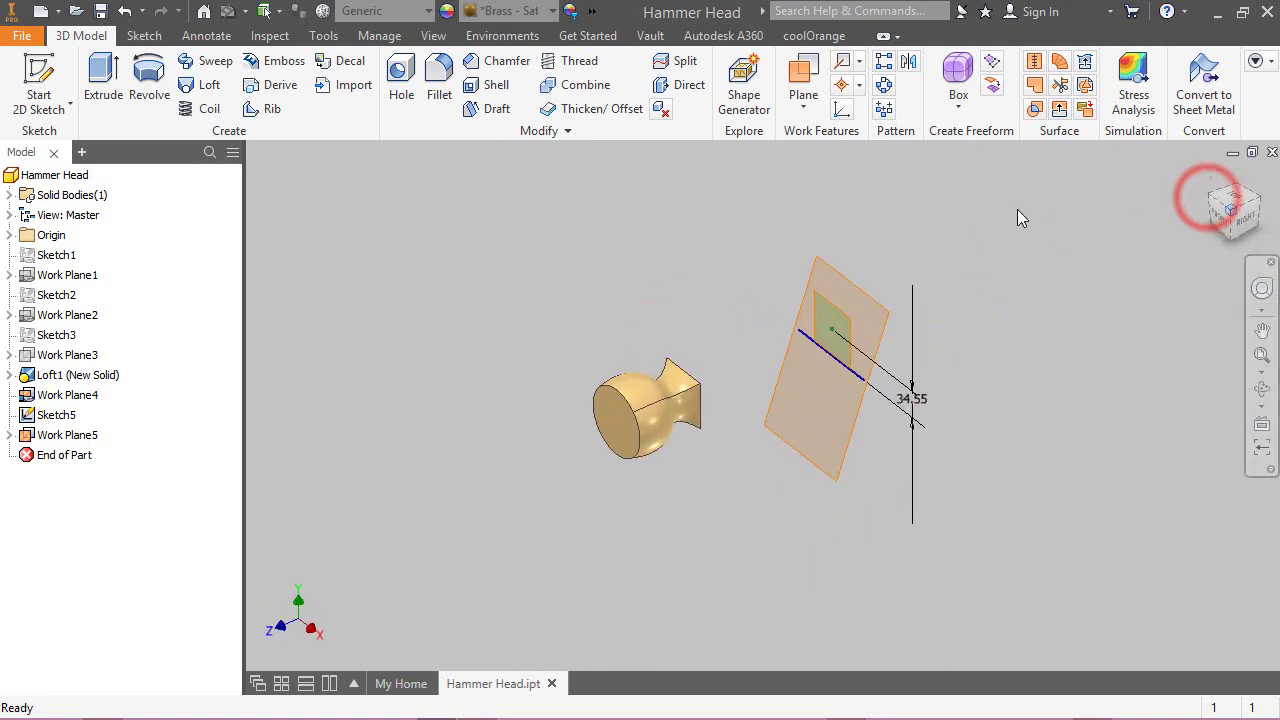
{"action": "scroll", "coordinate": [847, 299], "scroll_direction": "up", "scroll_amount": 3}
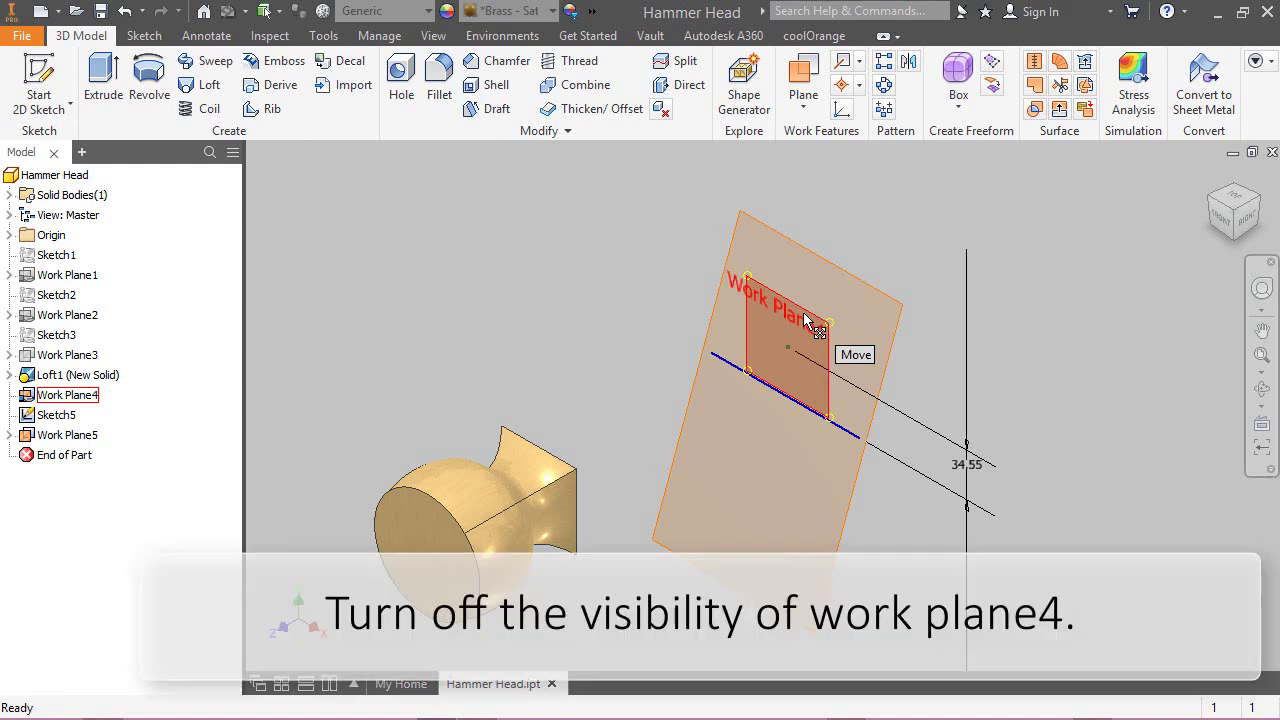
Hide Work Plane4 and select the angled Work Plane5.
{"action": "right_click", "coordinate": [804, 314]}
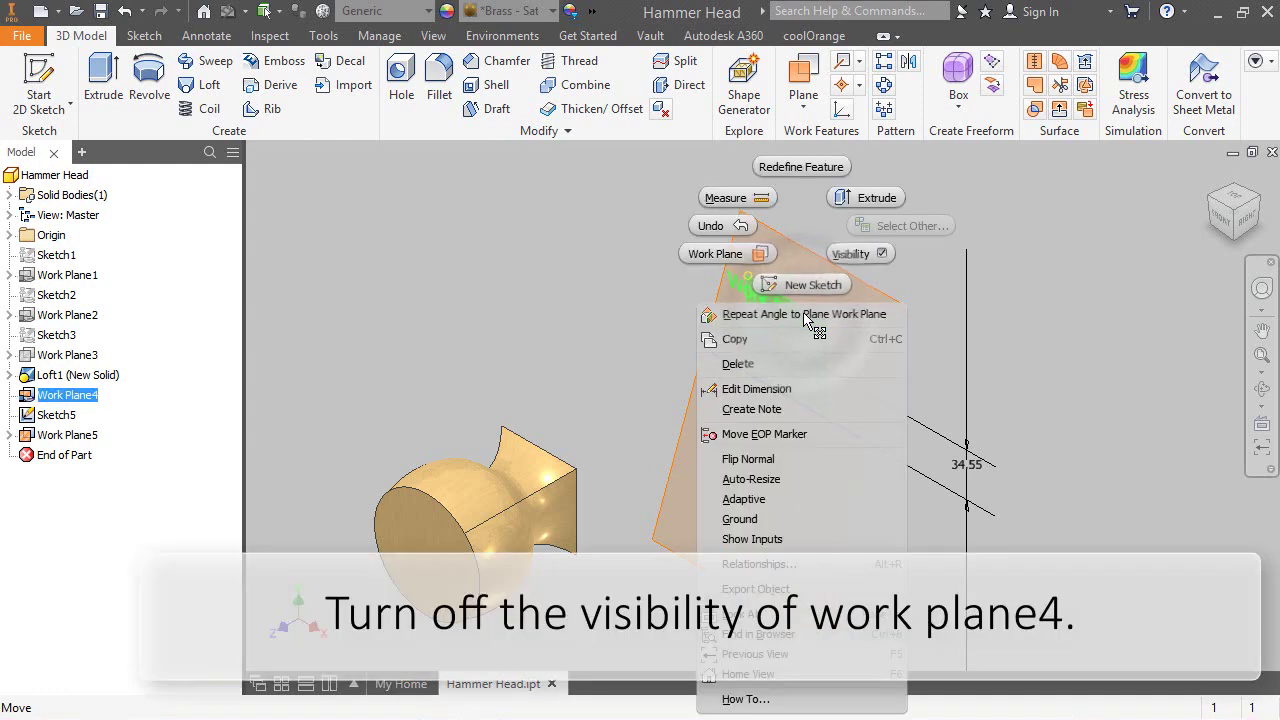
{"action": "left_click", "coordinate": [884, 256]}
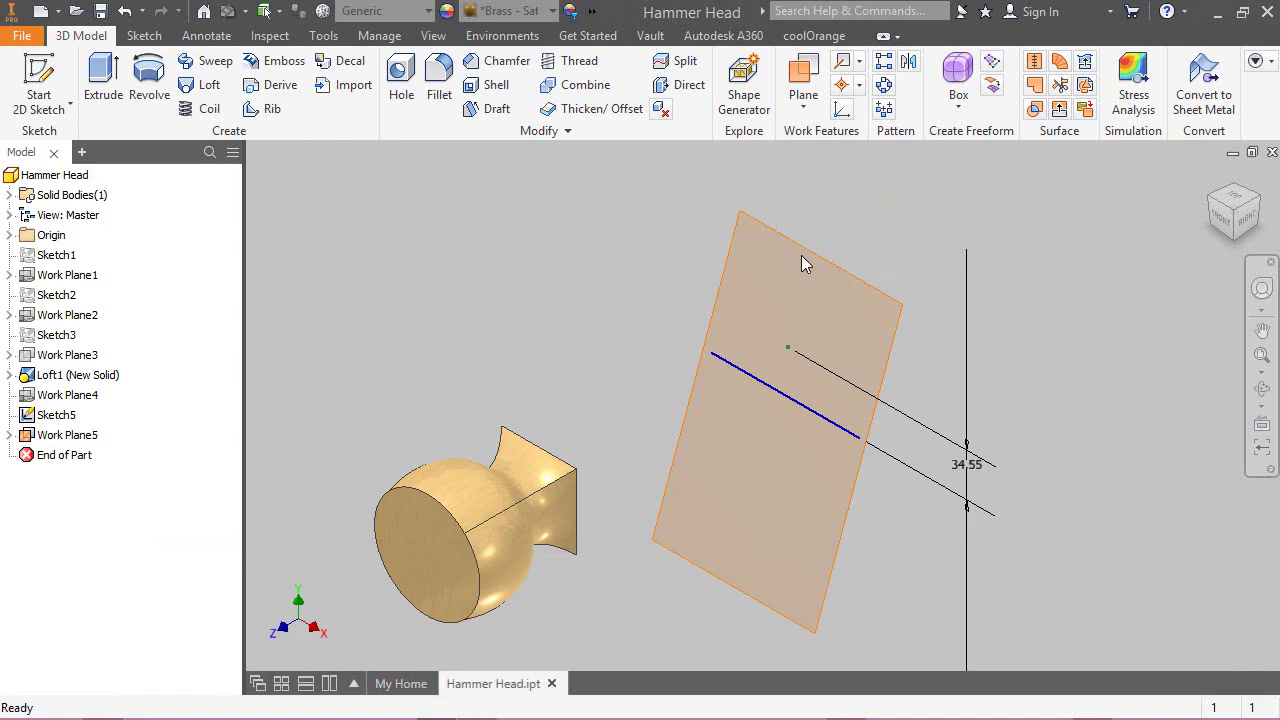
{"action": "left_click", "coordinate": [804, 249]}
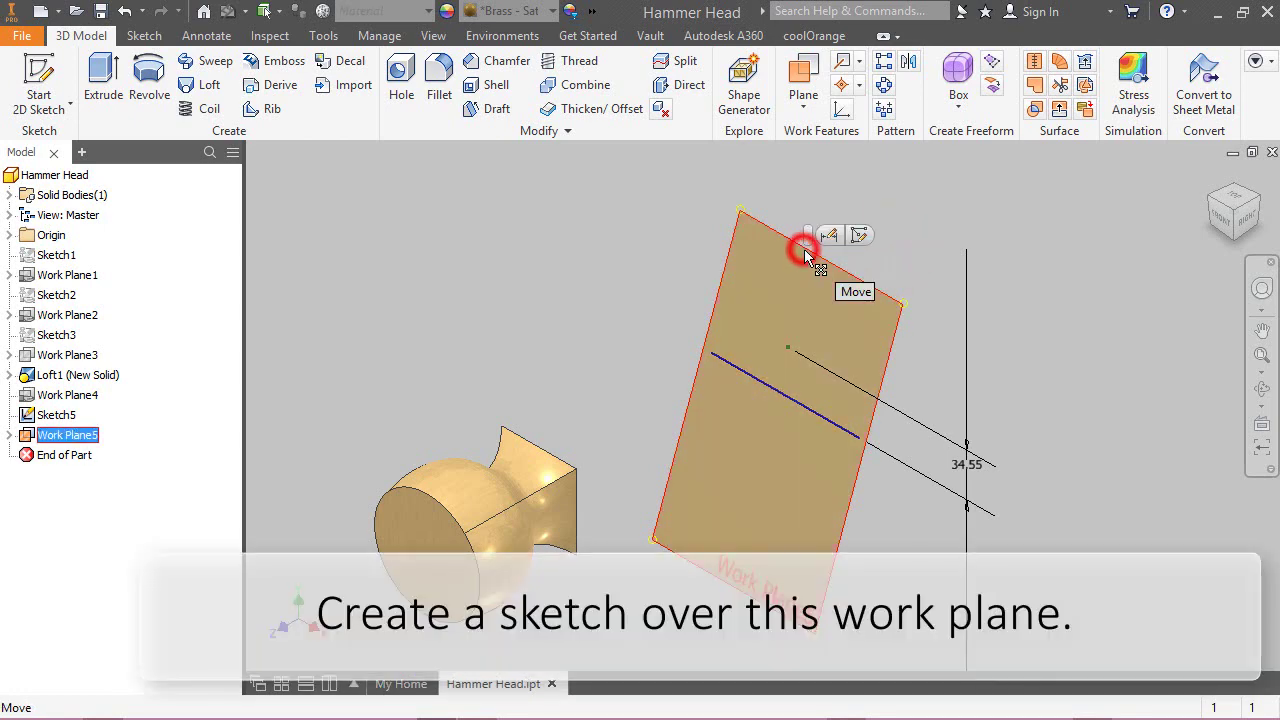
Start Sketch6 on Work Plane5, project the Sketch5 line into it, and hide Sketch5.
{"action": "left_click", "coordinate": [859, 236]}
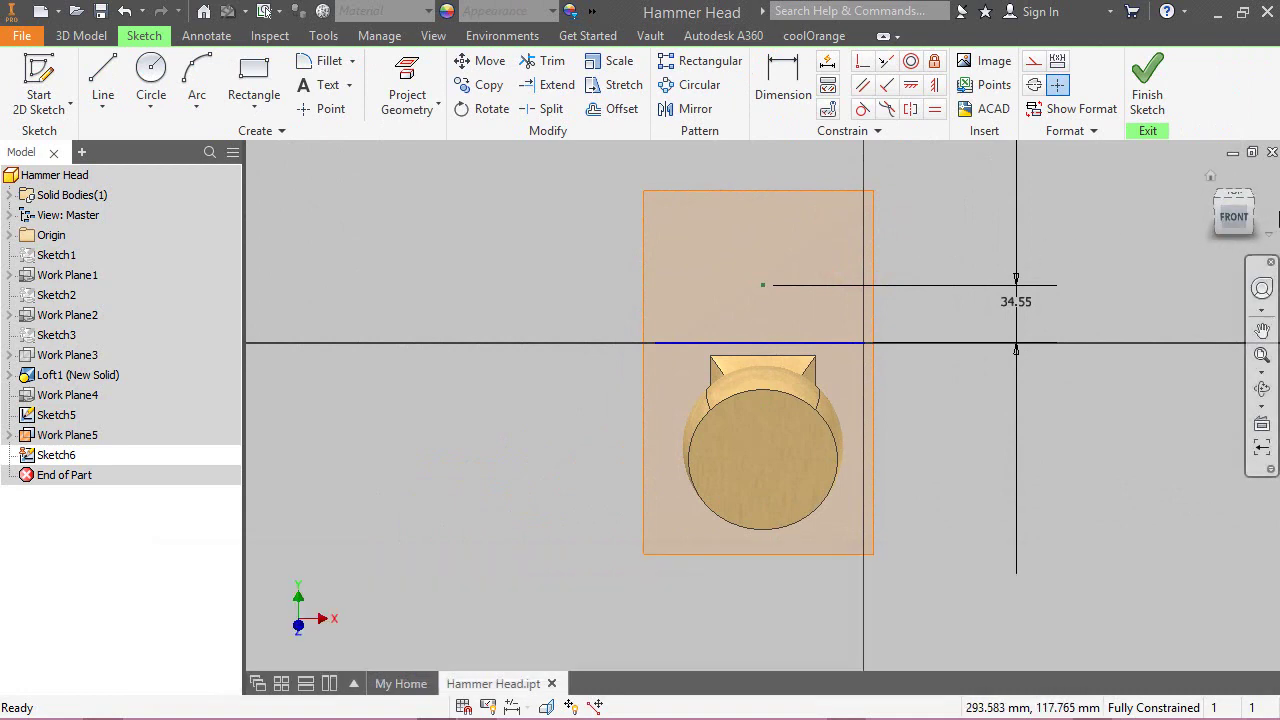
{"action": "left_click", "coordinate": [1250, 206]}
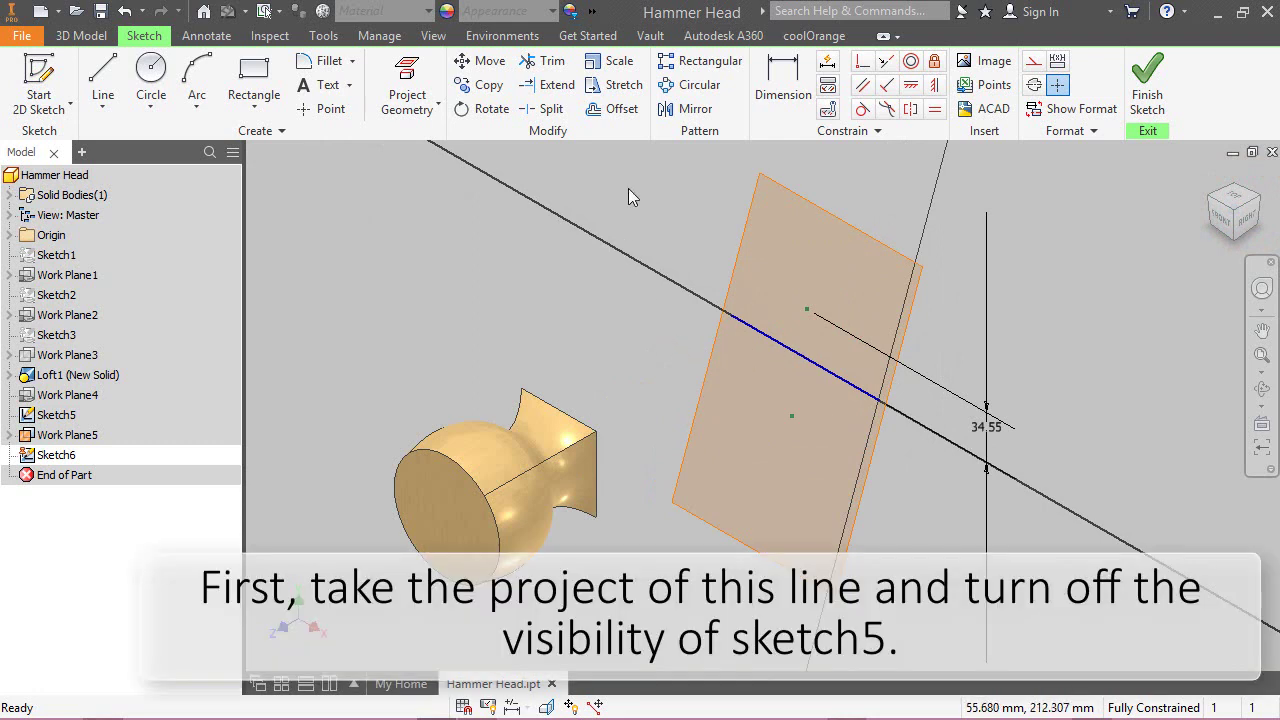
{"action": "left_click", "coordinate": [405, 80]}
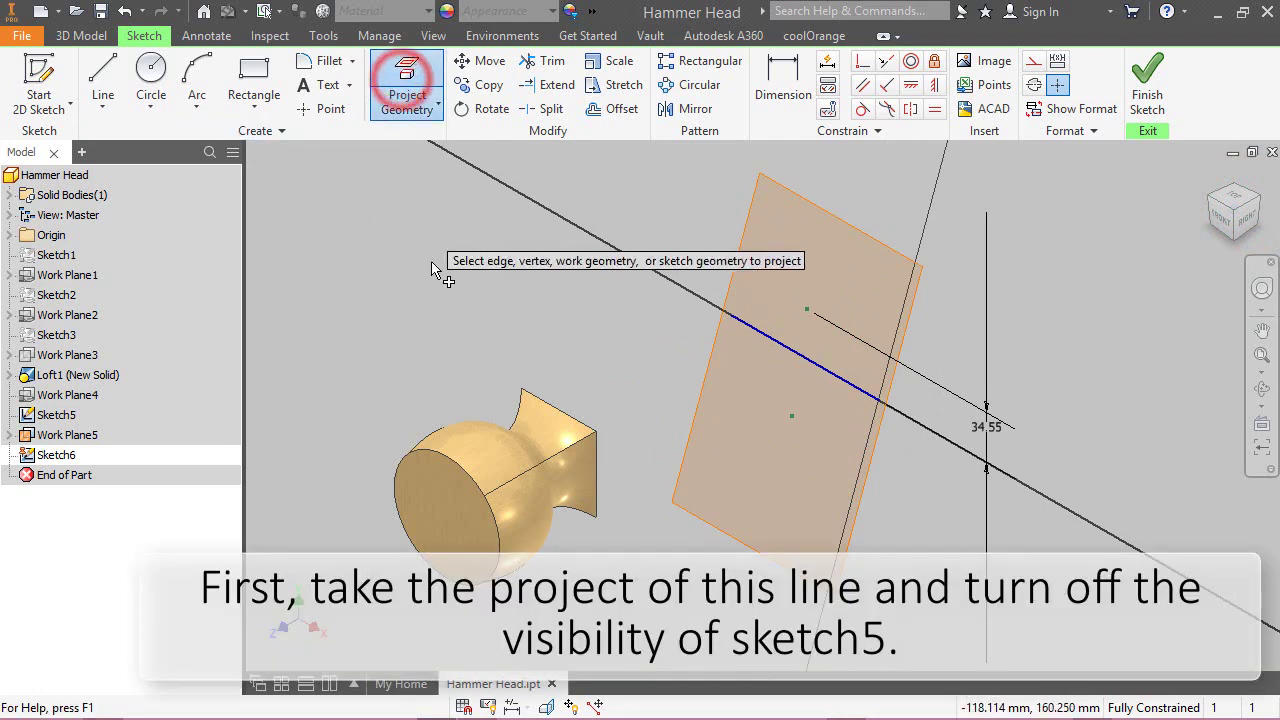
{"action": "left_click", "coordinate": [765, 345]}
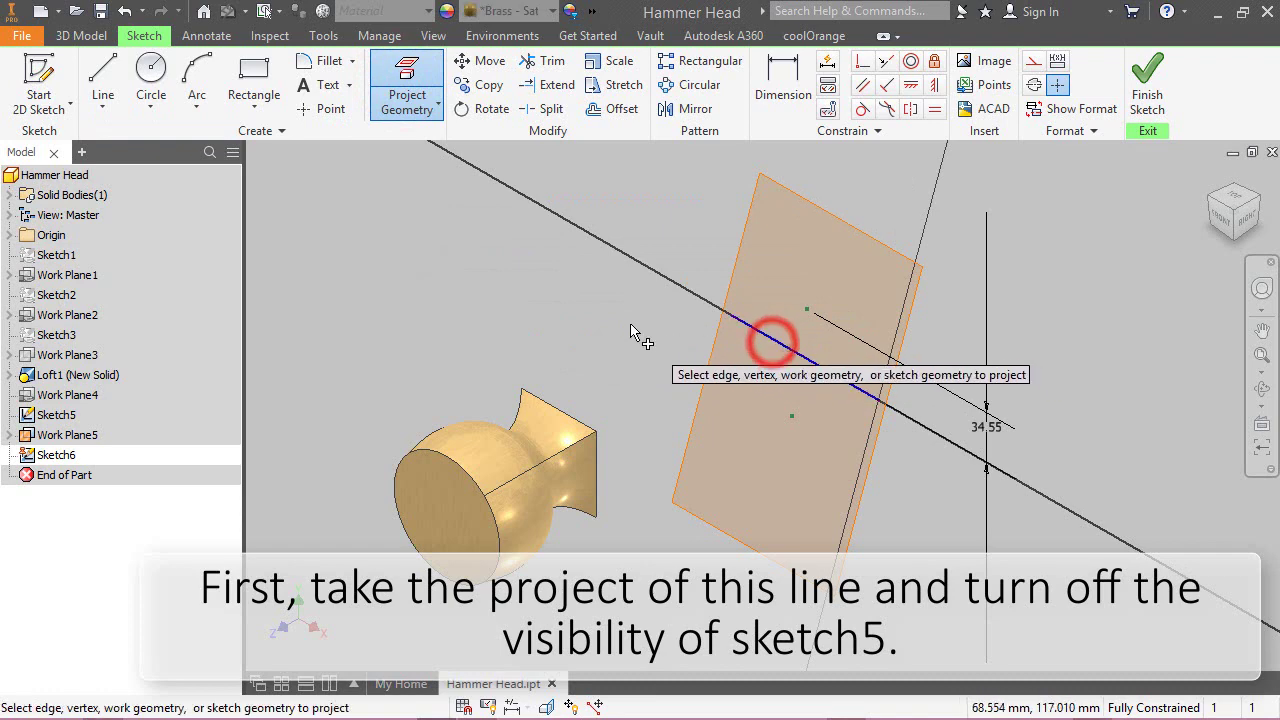
{"action": "right_click", "coordinate": [586, 270]}
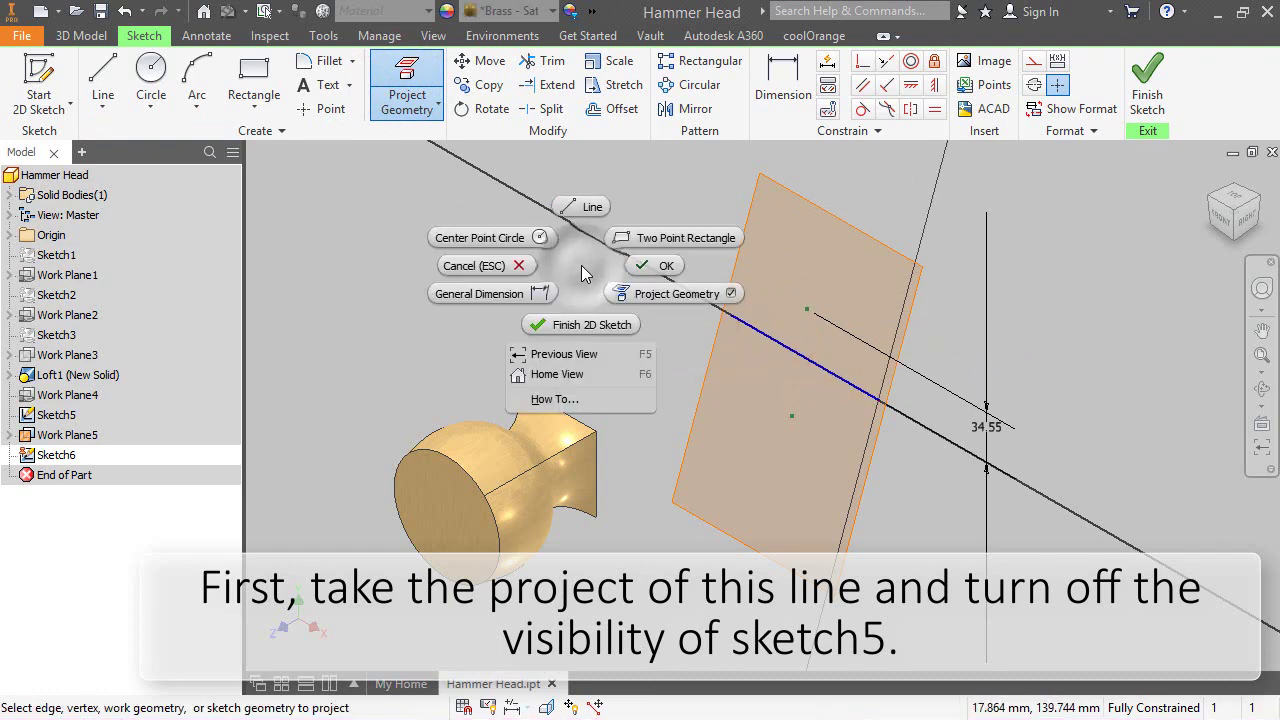
{"action": "left_click", "coordinate": [641, 268]}
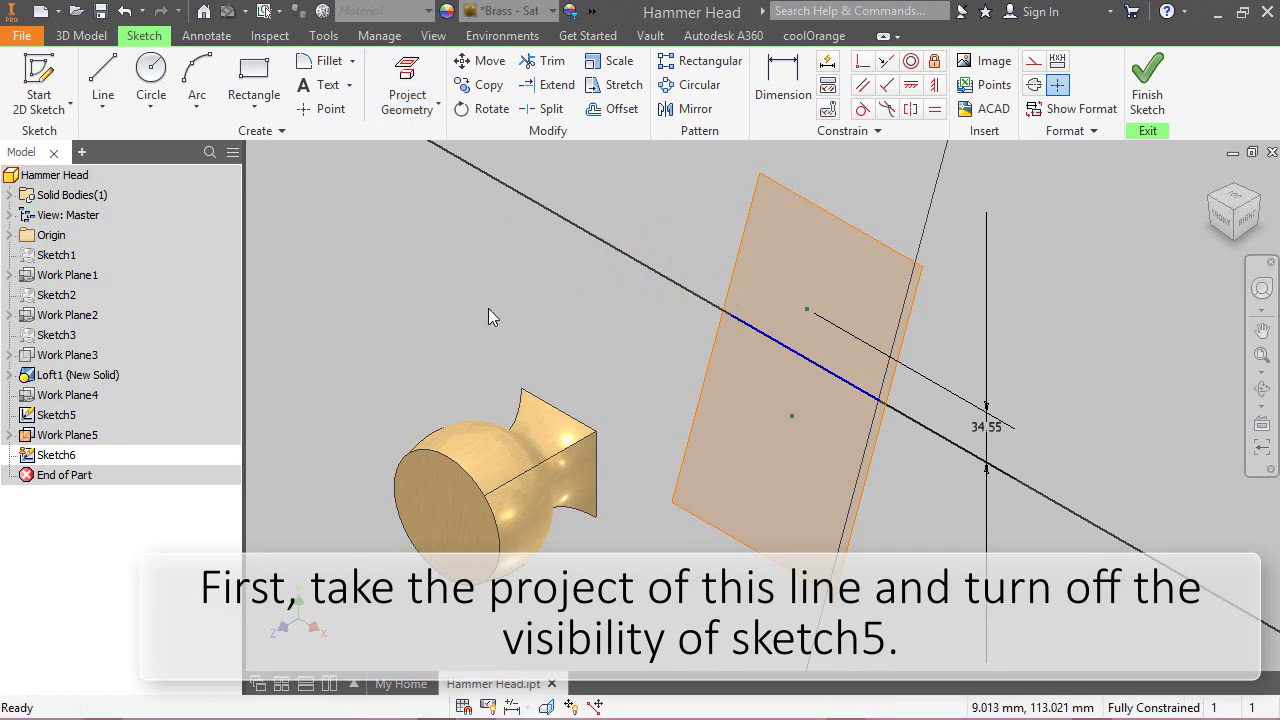
{"action": "right_click", "coordinate": [67, 423]}
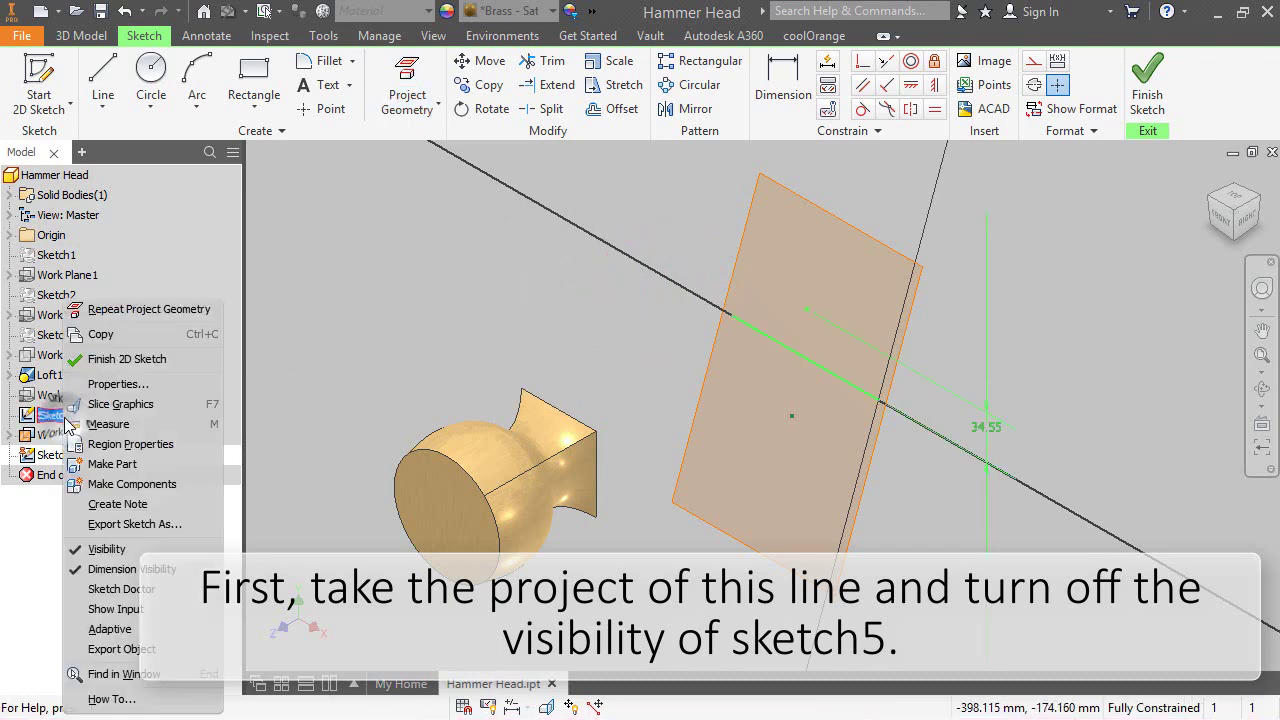
{"action": "left_click", "coordinate": [112, 549]}
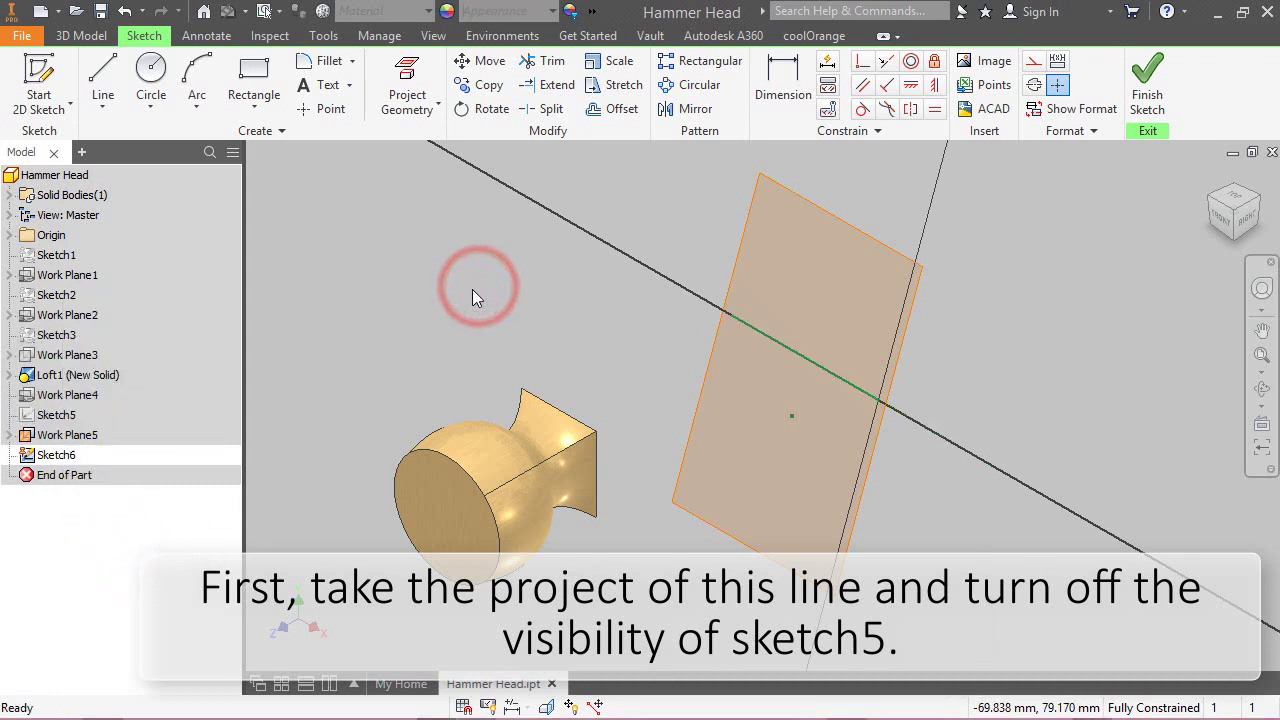
Draw a center-point rectangle centred on the projected line's midpoint.
{"action": "left_click", "coordinate": [253, 112]}
{"action": "left_click", "coordinate": [292, 228]}
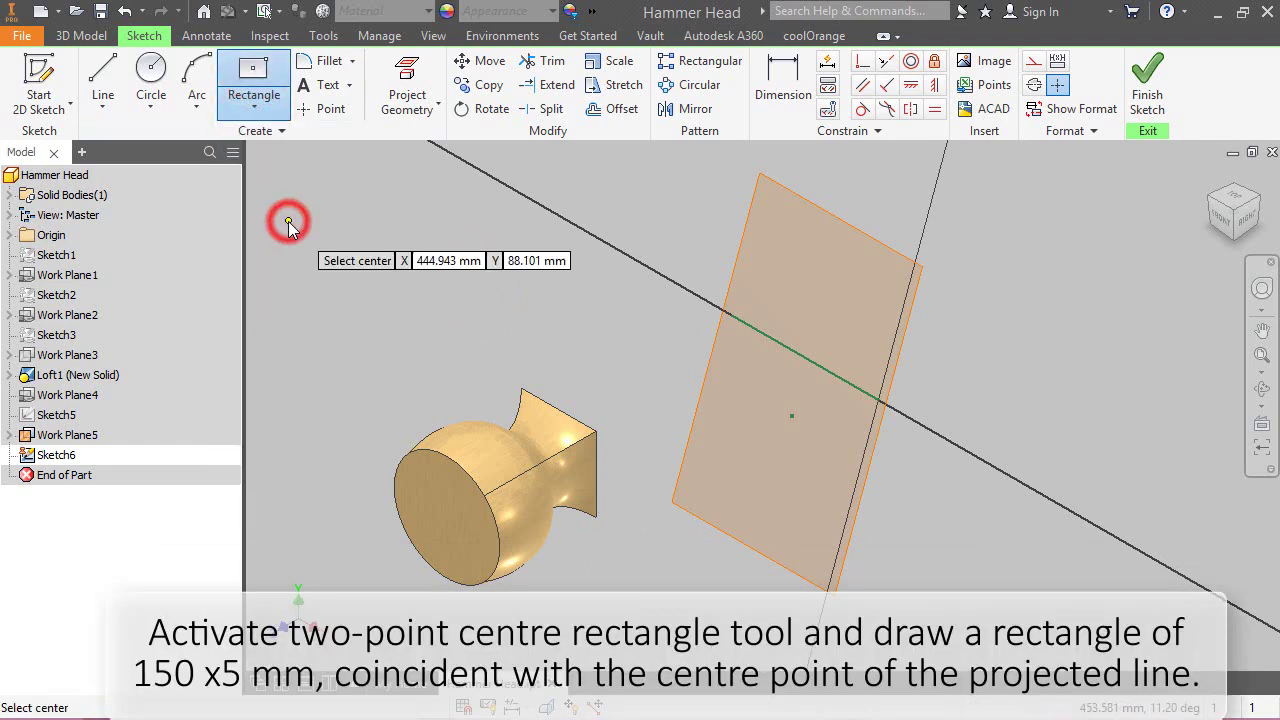
{"action": "left_click", "coordinate": [803, 357]}
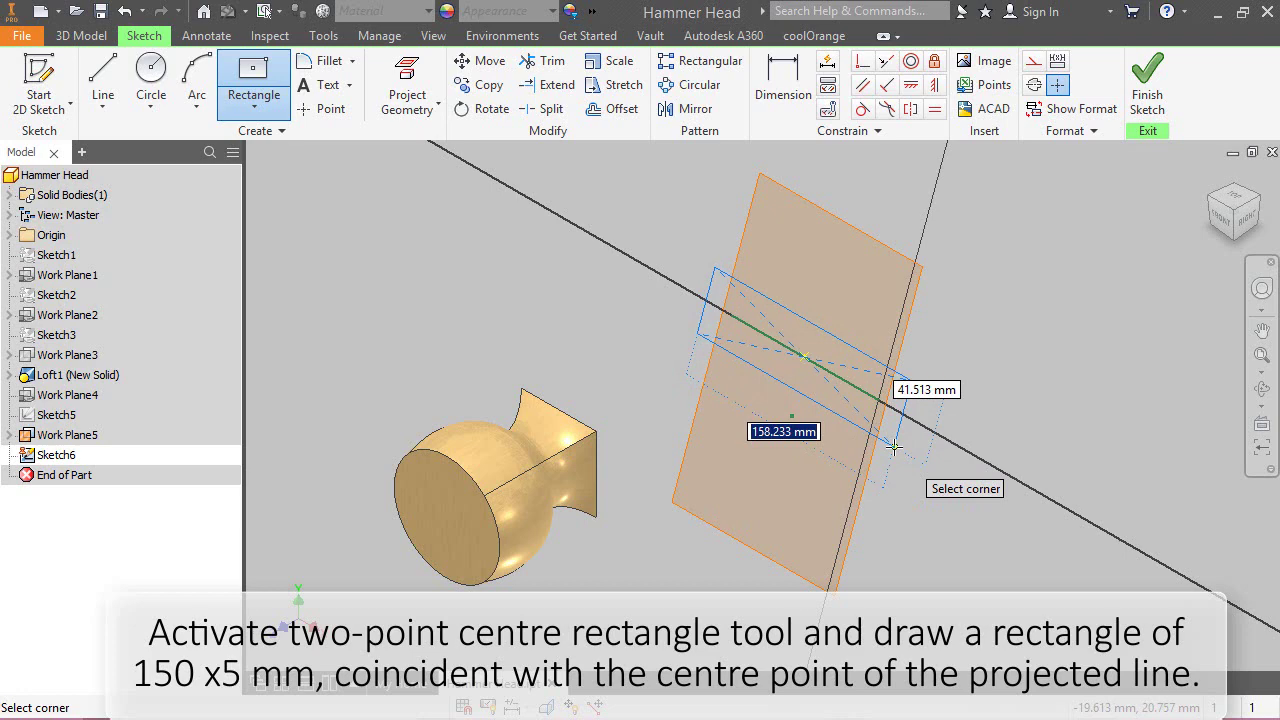
{"action": "left_click", "coordinate": [893, 447]}
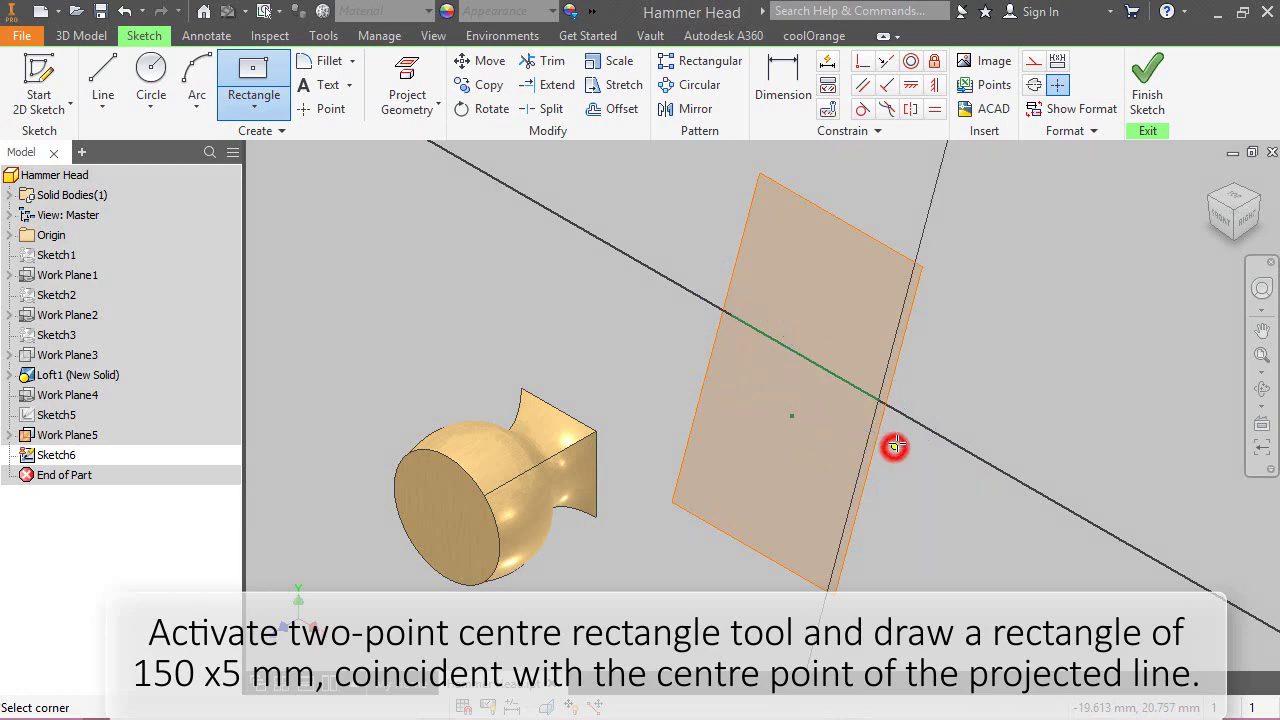
Dimension the rectangle to 150 mm long and 5 mm wide.
{"action": "right_click", "coordinate": [936, 306]}
{"action": "left_click", "coordinate": [866, 336]}
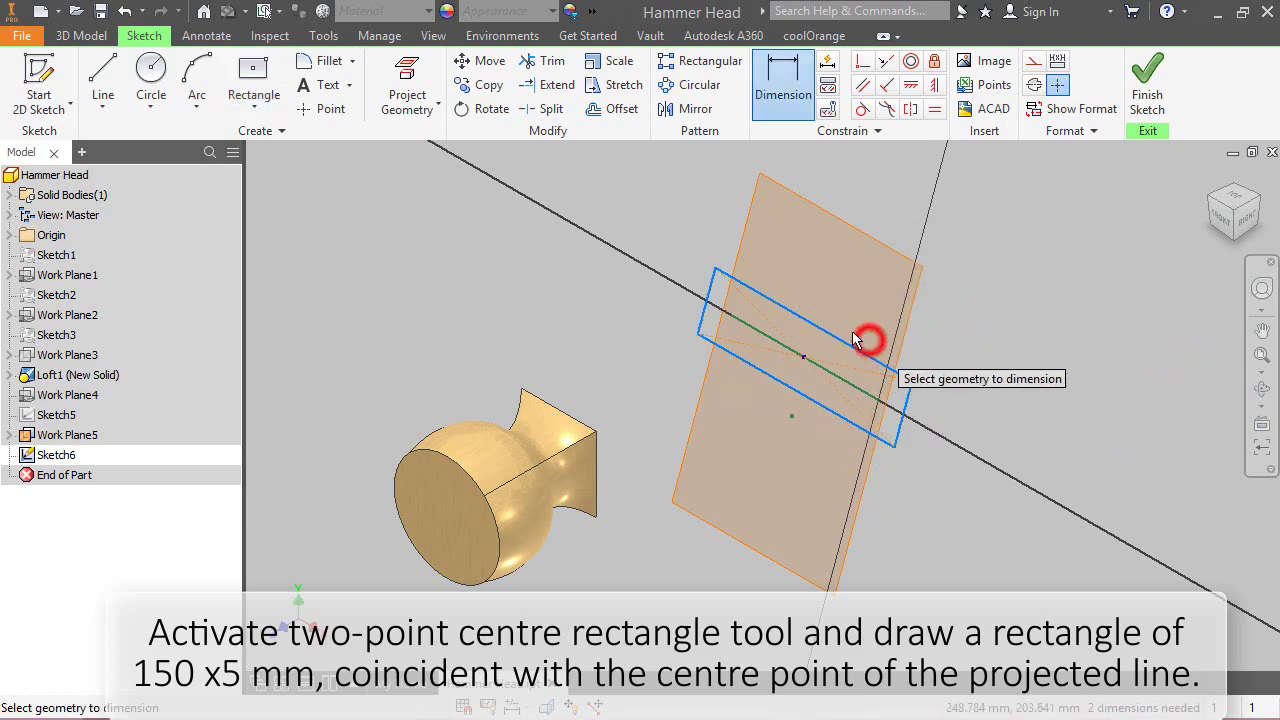
{"action": "left_click", "coordinate": [836, 344]}
{"action": "left_click", "coordinate": [850, 308]}
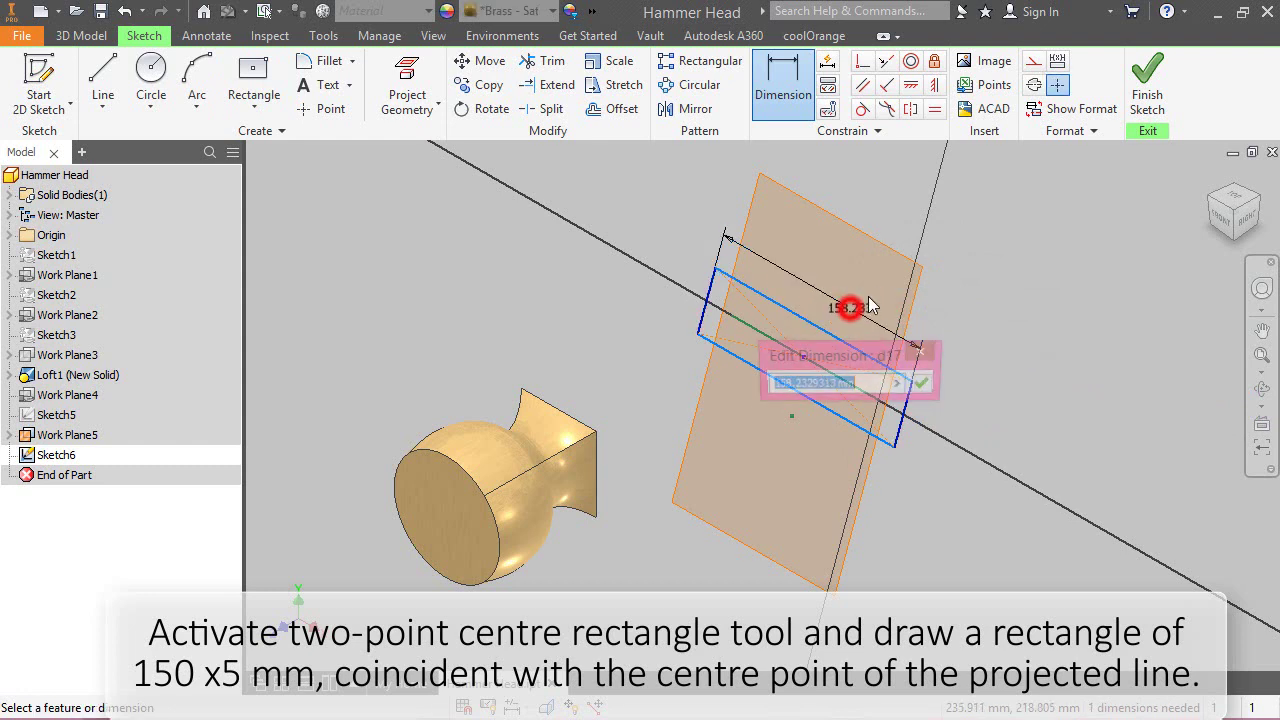
{"action": "type", "text": "150"}
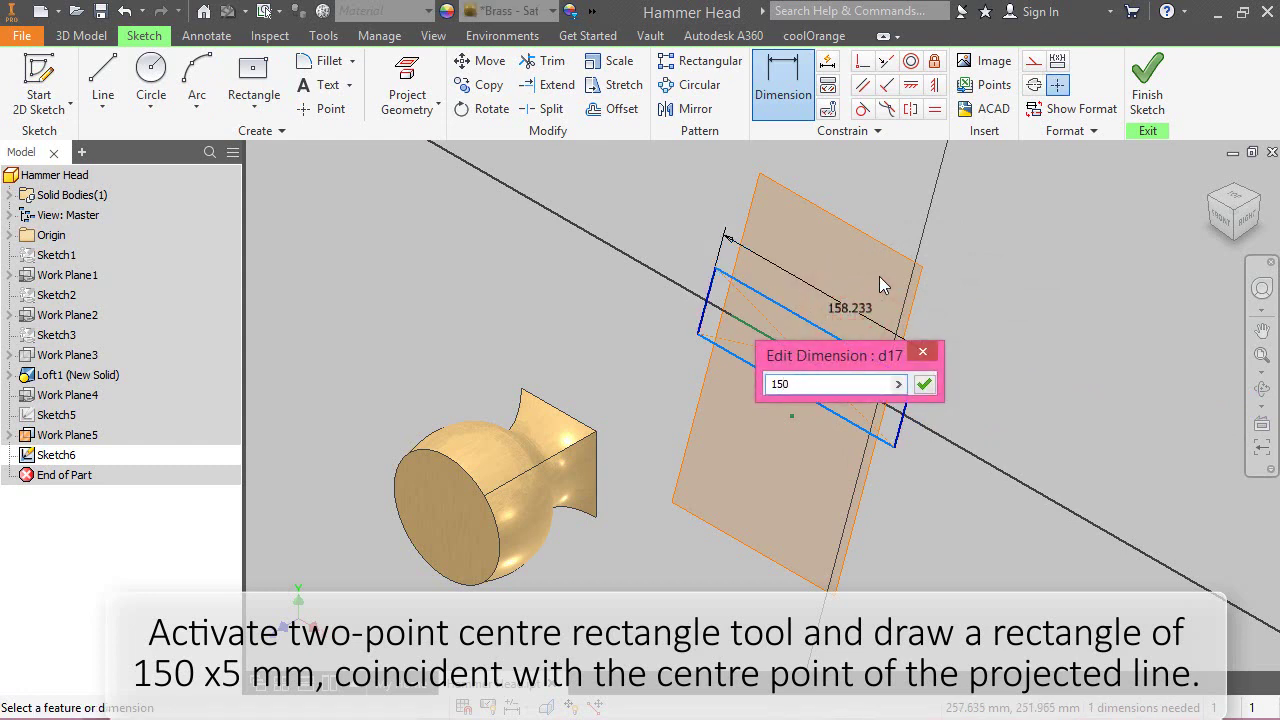
{"action": "key", "text": "Return"}
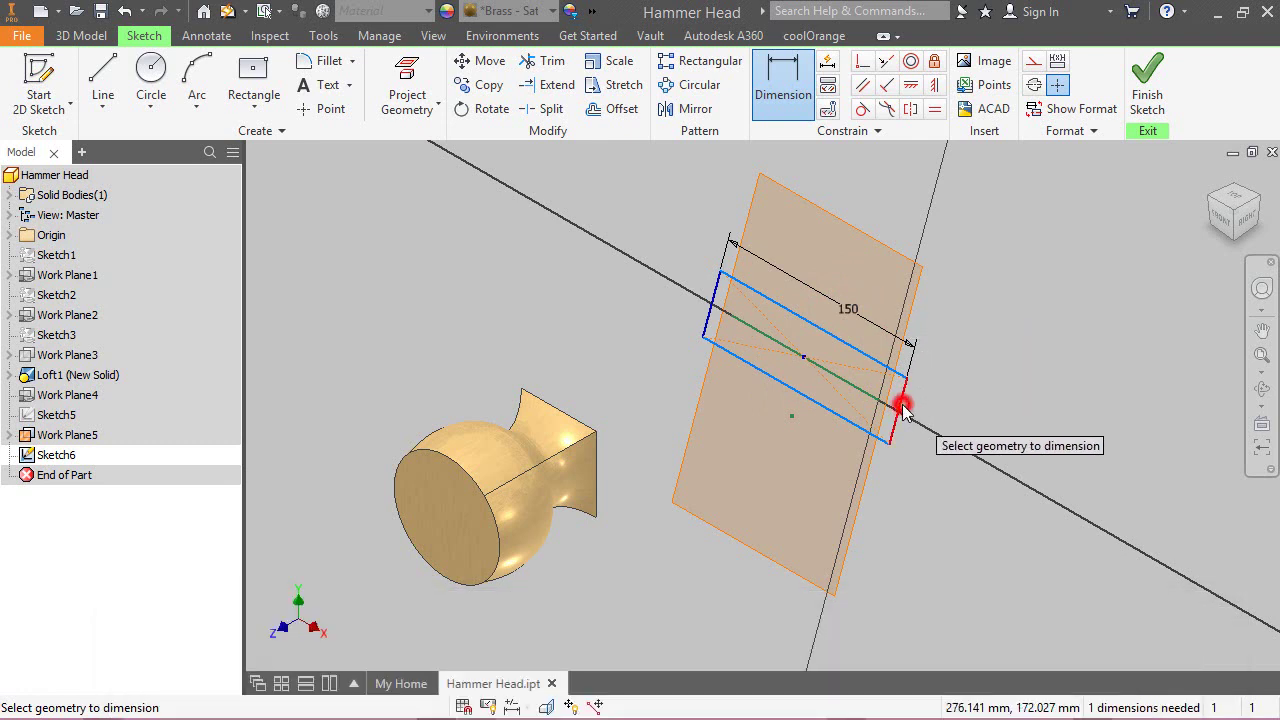
{"action": "left_click", "coordinate": [928, 421]}
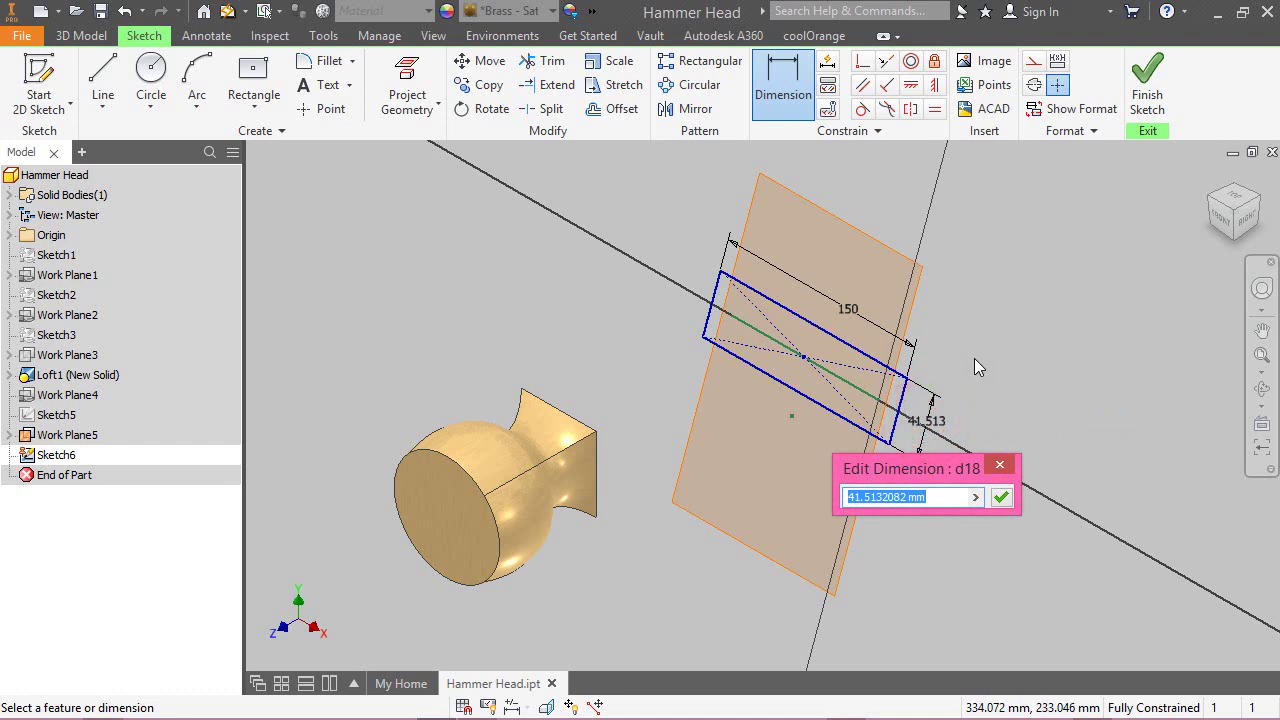
{"action": "type", "text": "5"}
{"action": "key", "text": "Return"}
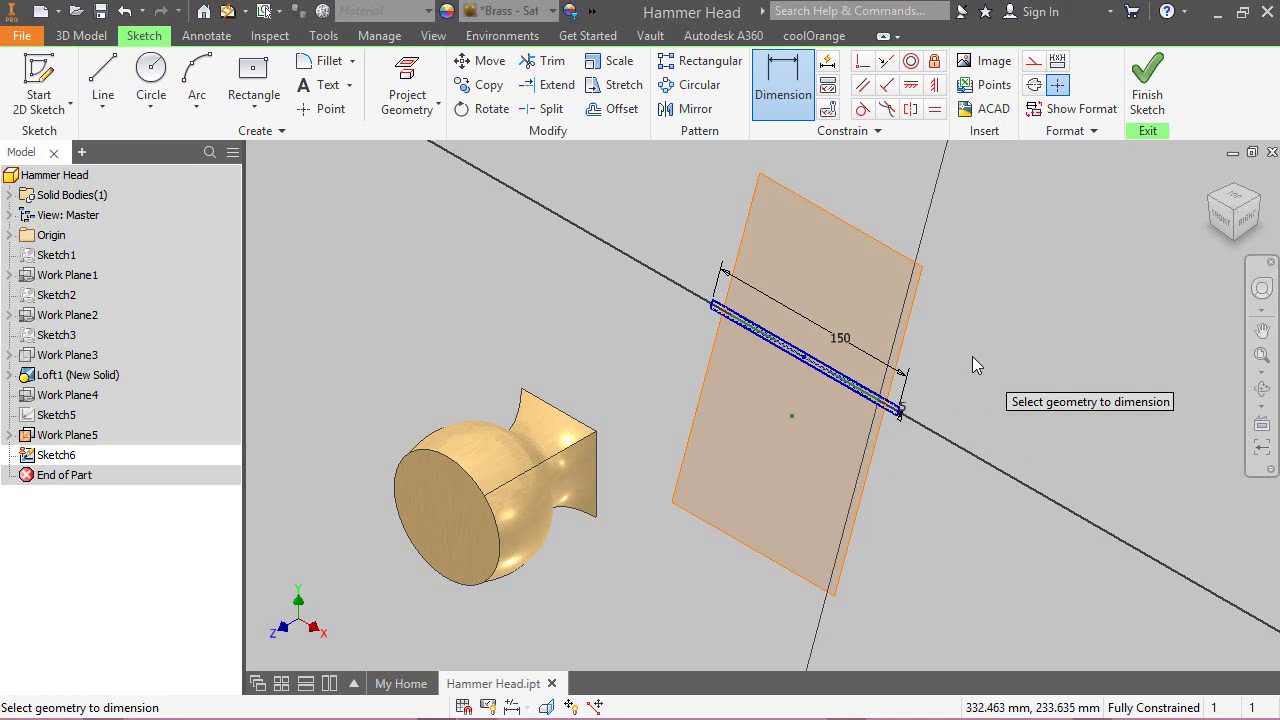
End dimensioning, convert Sketch6's projected line to construction geometry, and finish the sketch.
{"action": "right_click", "coordinate": [972, 356]}
{"action": "left_click", "coordinate": [1004, 364]}
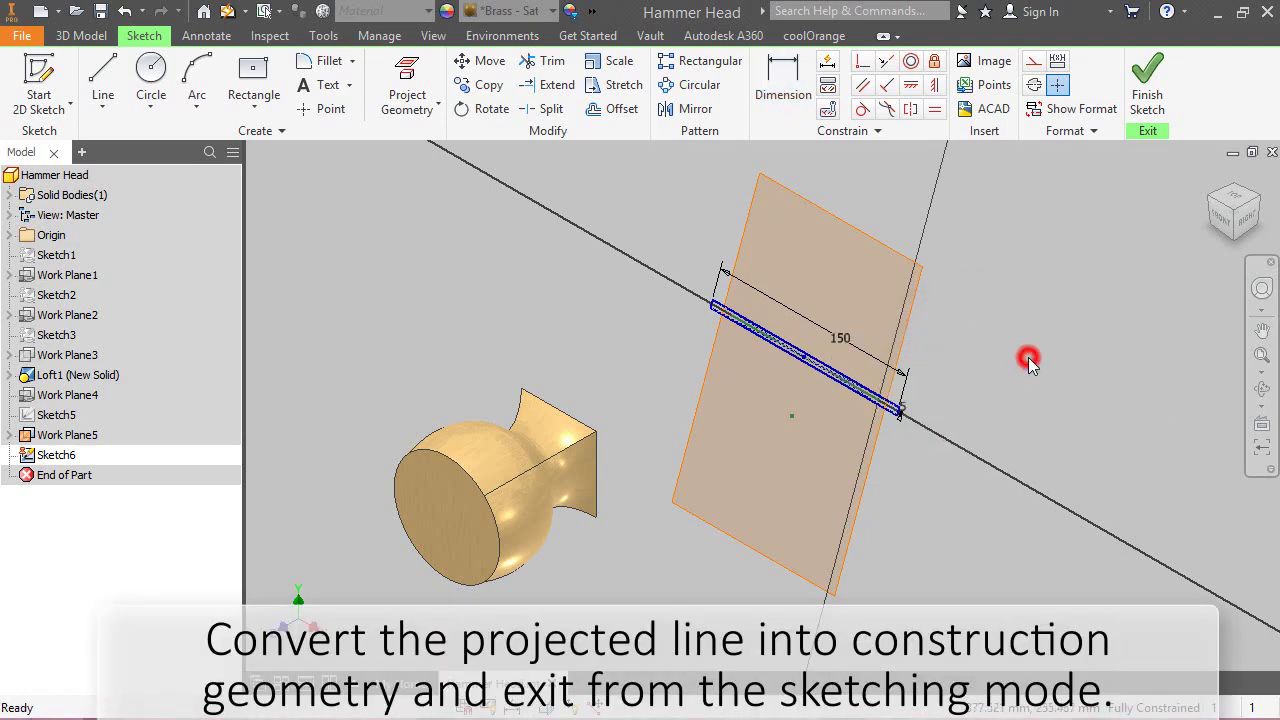
{"action": "scroll", "coordinate": [825, 357], "scroll_direction": "up", "scroll_amount": 5}
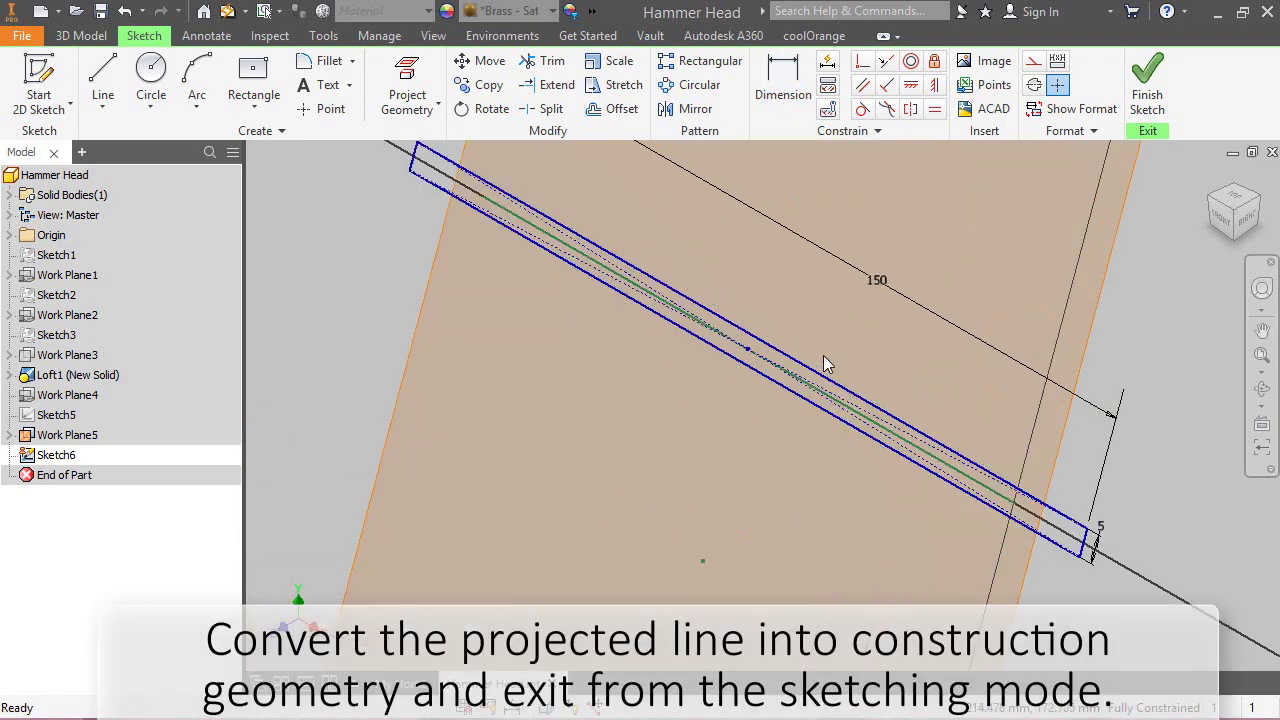
{"action": "left_click", "coordinate": [503, 214]}
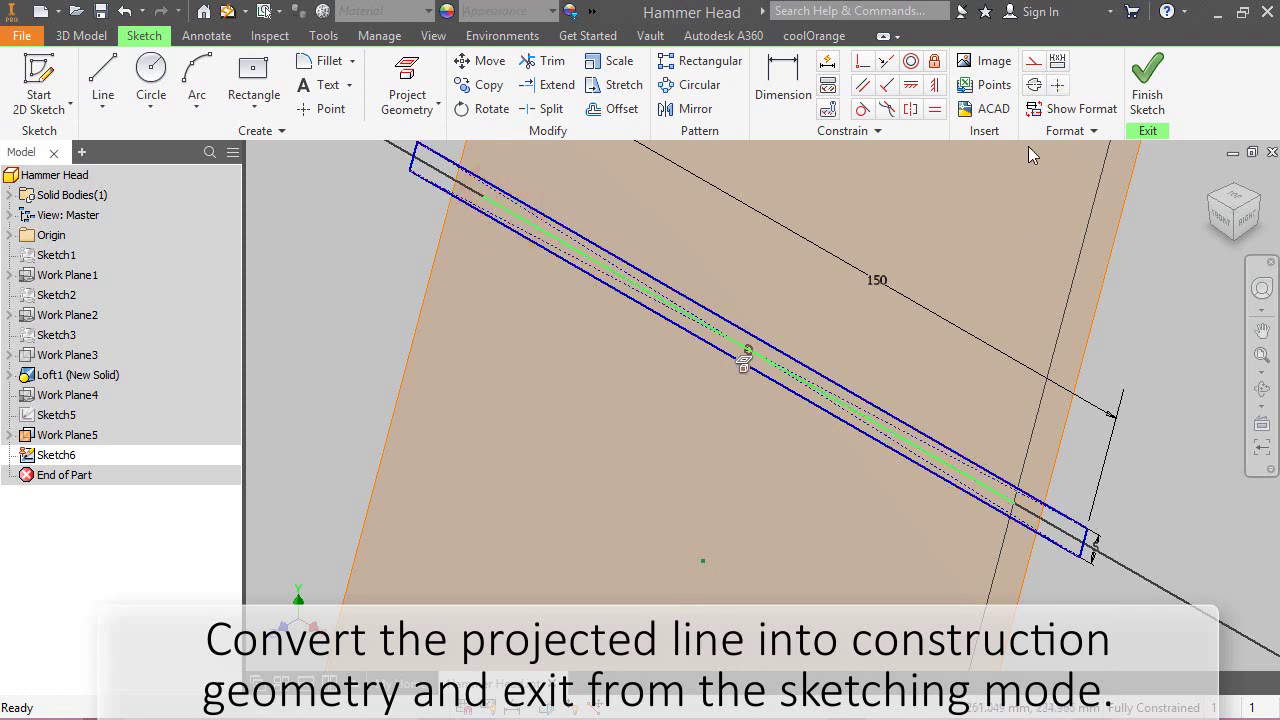
{"action": "left_click", "coordinate": [1033, 64]}
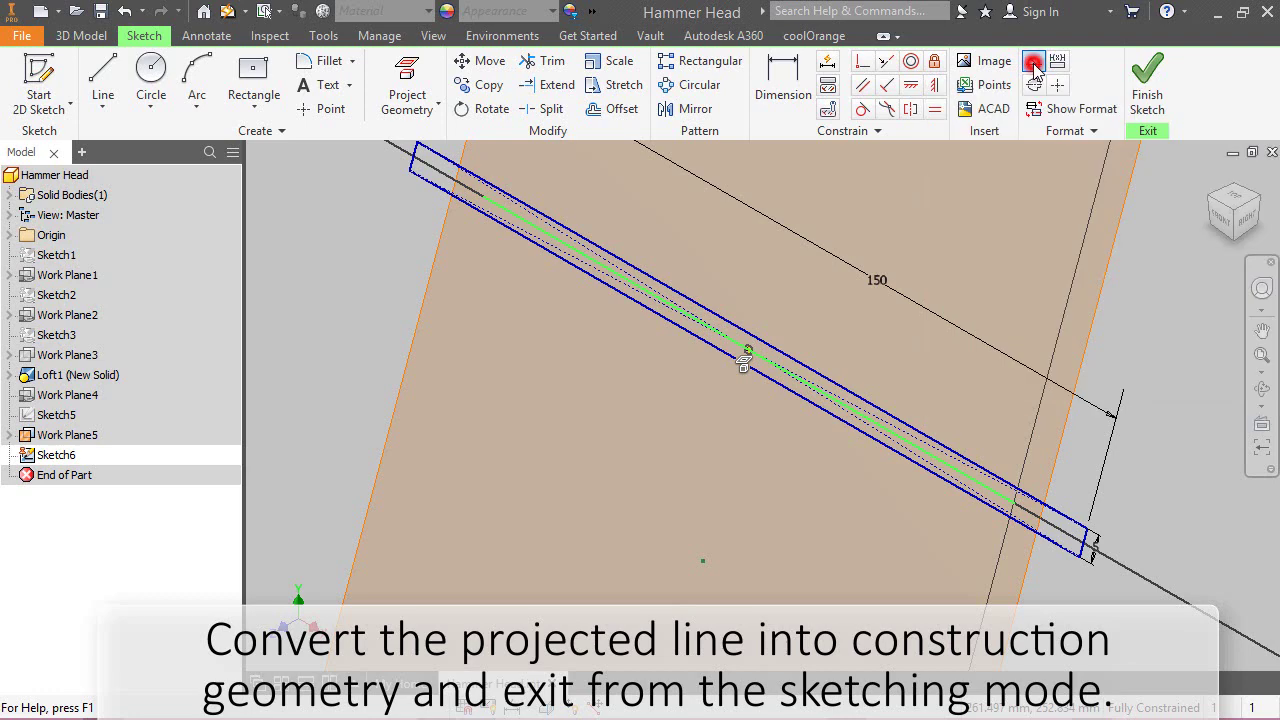
{"action": "left_click", "coordinate": [1136, 314]}
{"action": "scroll", "coordinate": [982, 435], "scroll_direction": "down", "scroll_amount": 5}
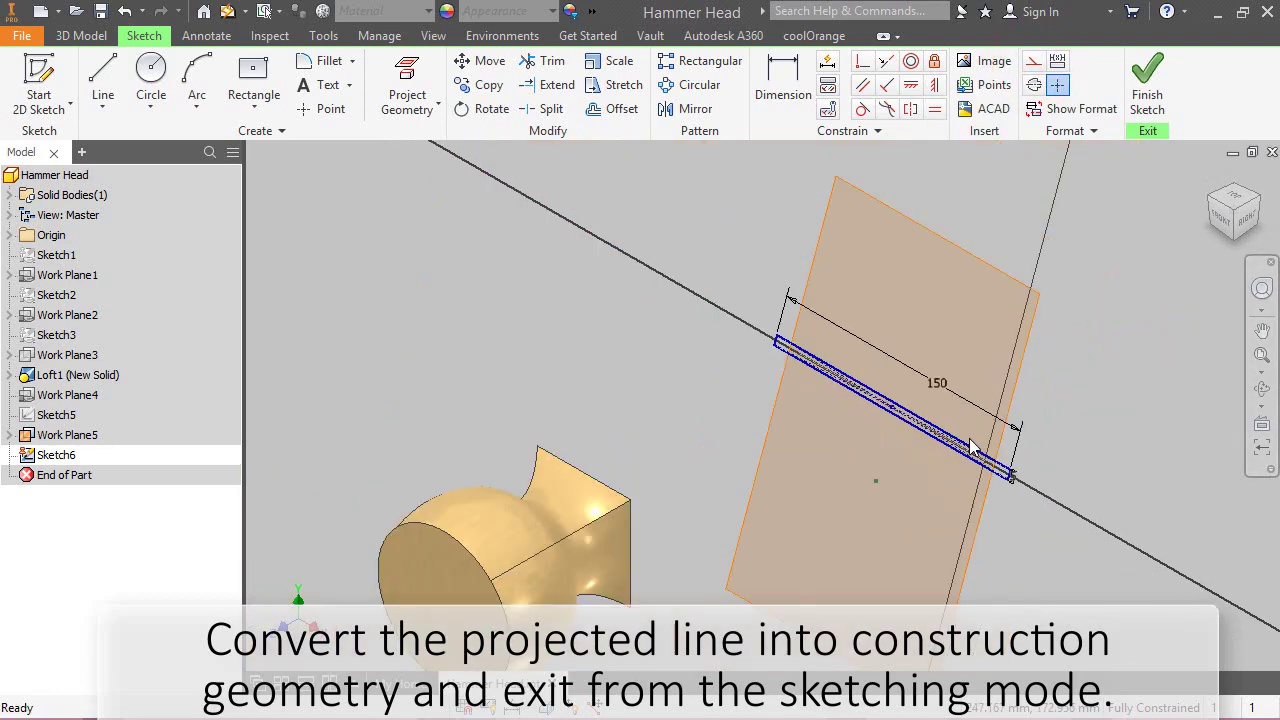
{"action": "left_click", "coordinate": [1133, 94]}
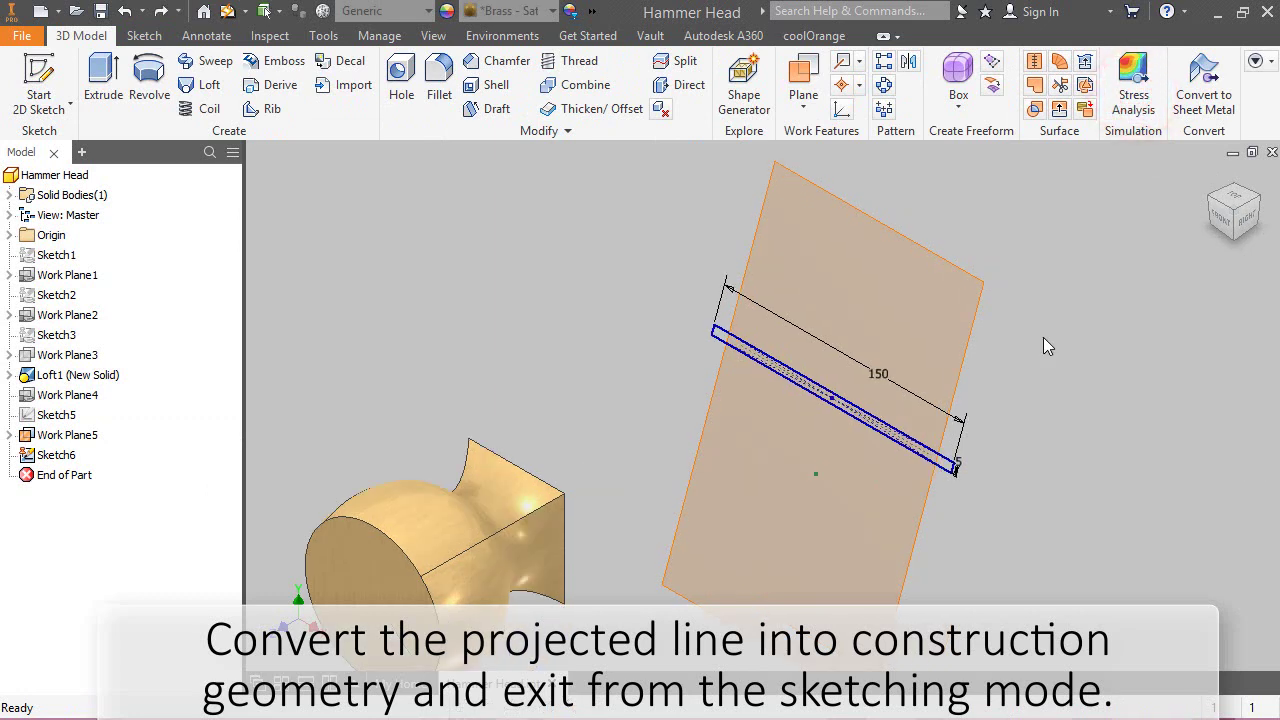
Start a new Sketch7 on the origin YZ Plane.
{"action": "left_click", "coordinate": [9, 235]}
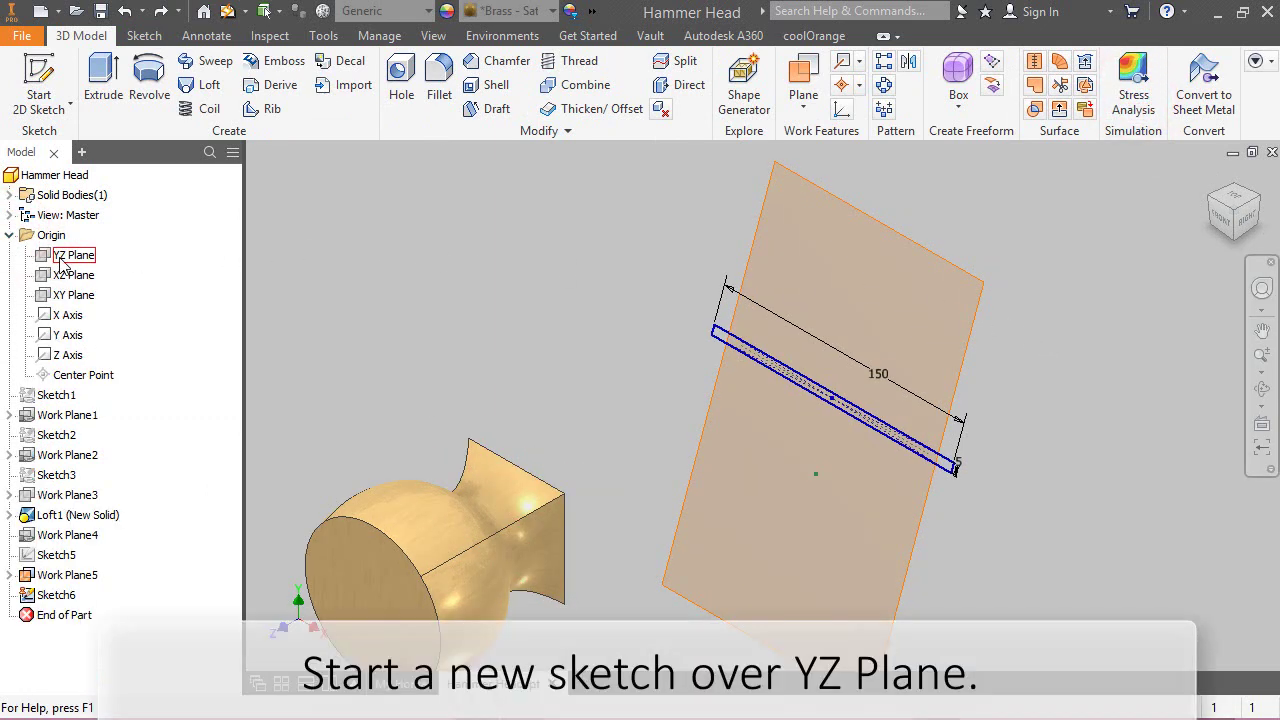
{"action": "left_click", "coordinate": [60, 258]}
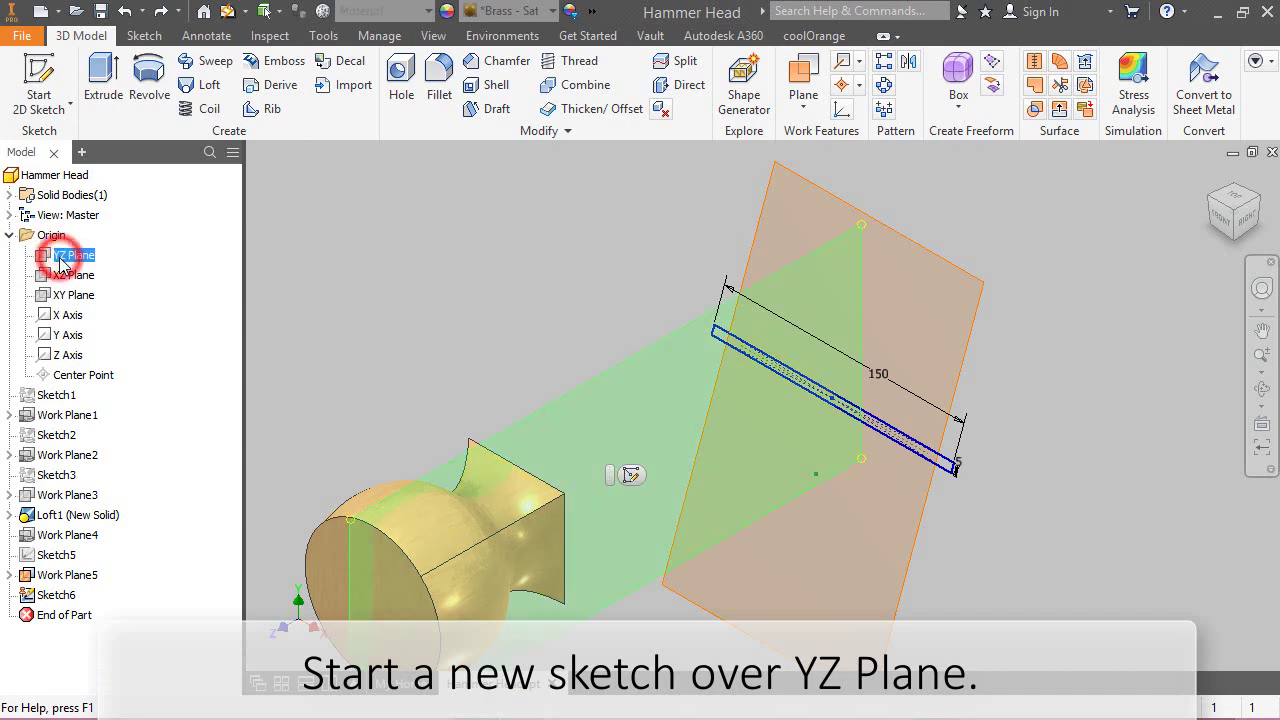
{"action": "left_click", "coordinate": [631, 475]}
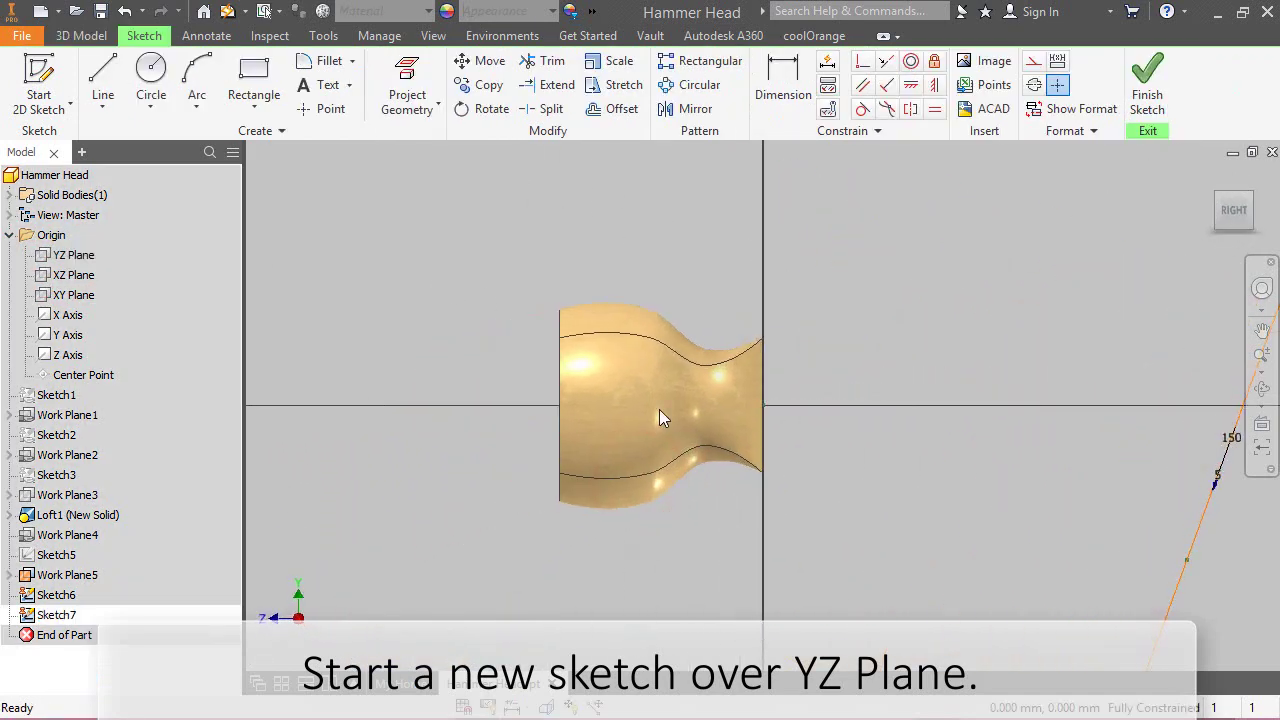
Project the strip's centre point into Sketch7 from an isometric view.
{"action": "left_click", "coordinate": [1220, 204]}
{"action": "scroll", "coordinate": [884, 314], "scroll_direction": "up", "scroll_amount": 5}
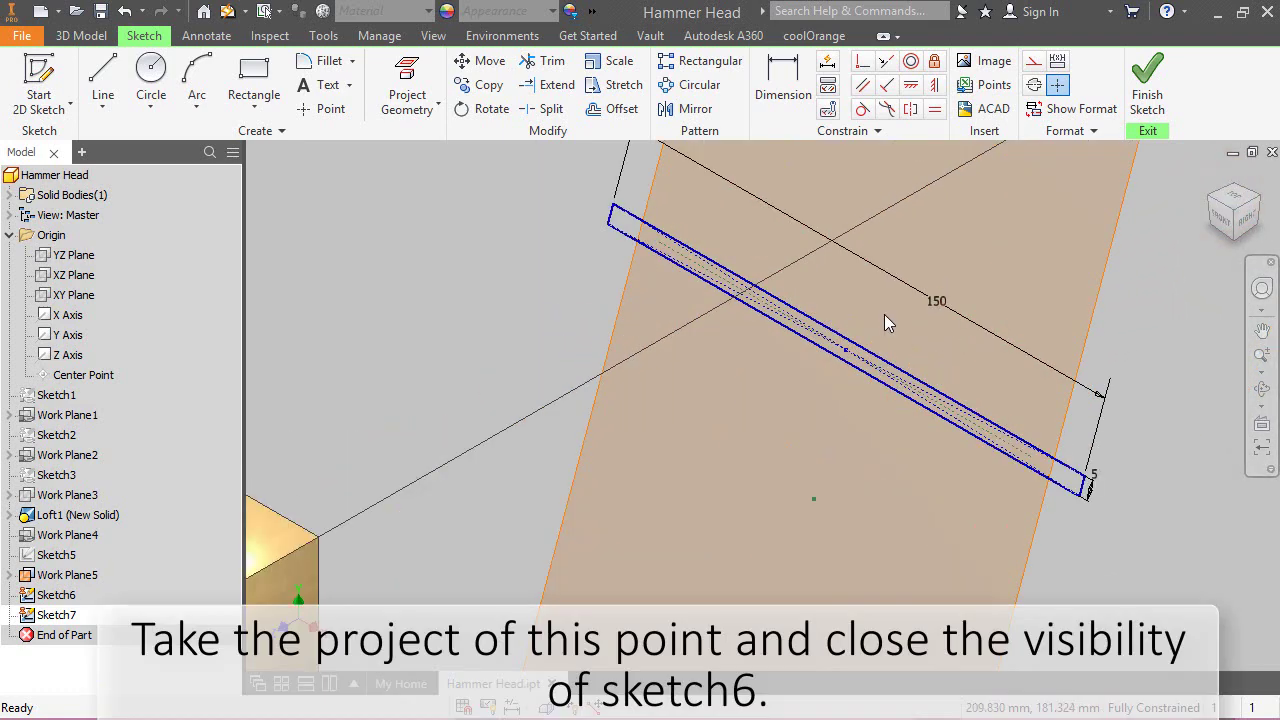
{"action": "scroll", "coordinate": [884, 314], "scroll_direction": "up", "scroll_amount": 2}
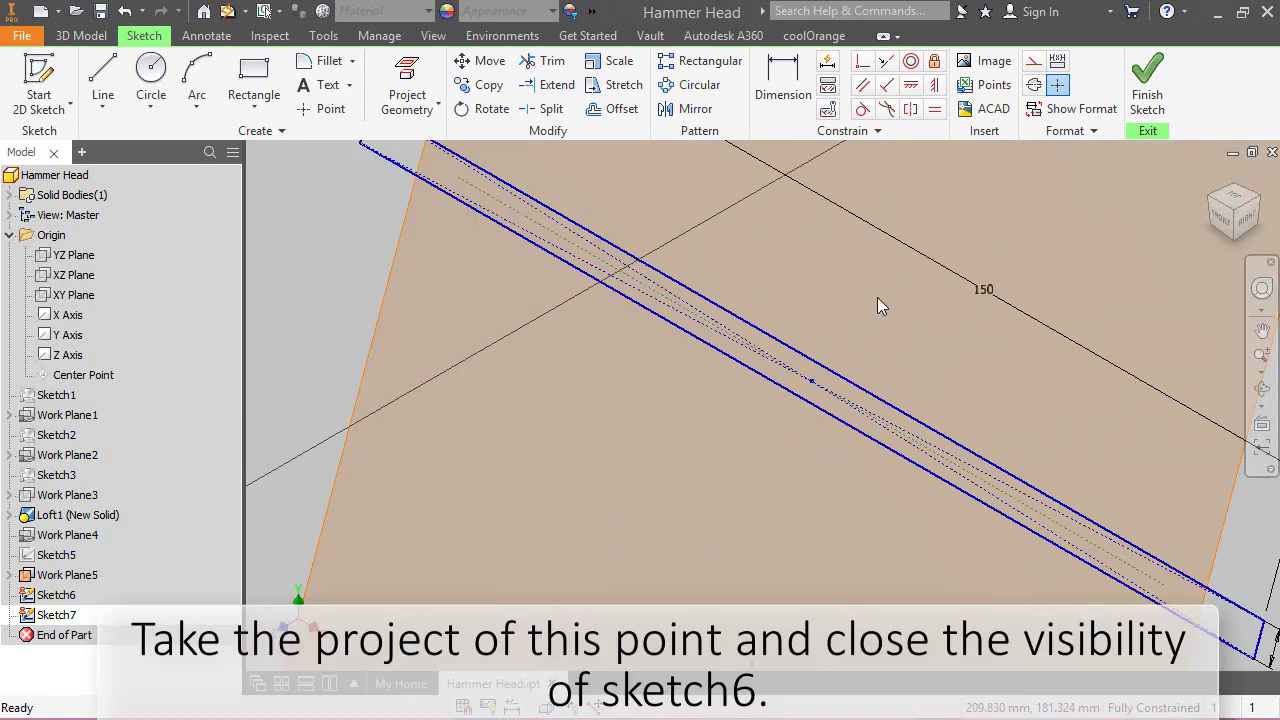
{"action": "left_click", "coordinate": [410, 78]}
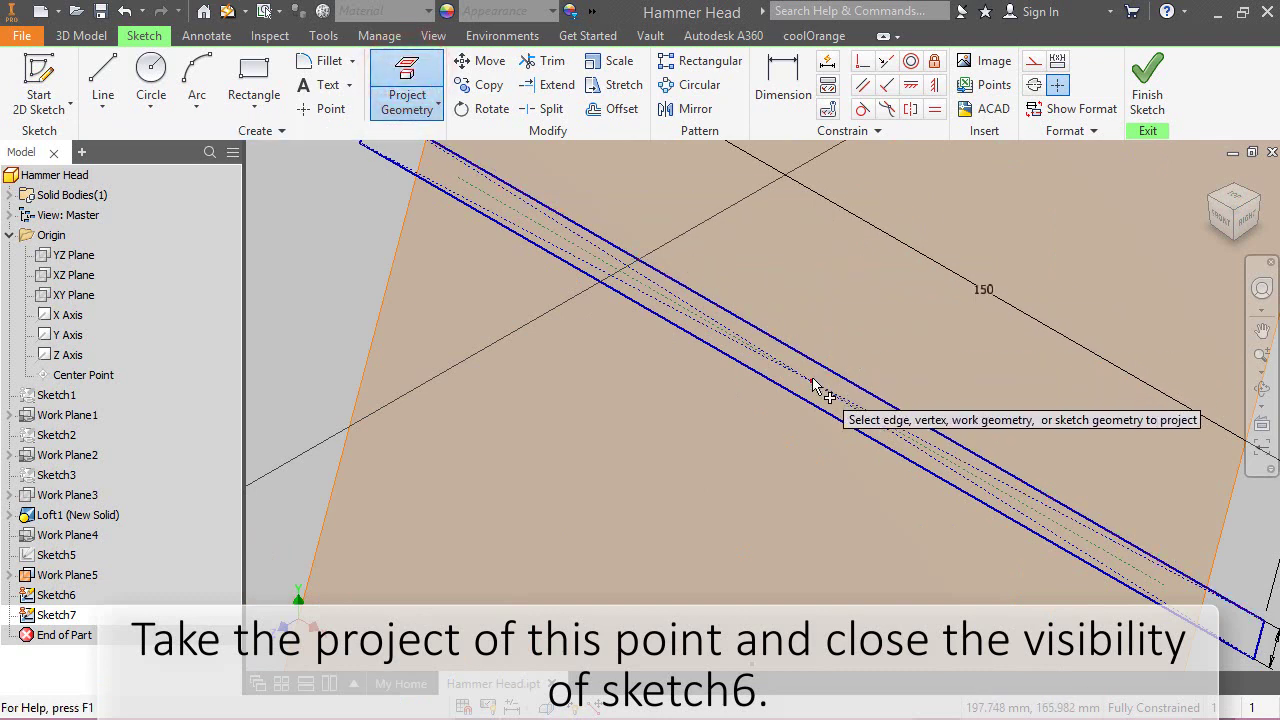
{"action": "right_click", "coordinate": [891, 276]}
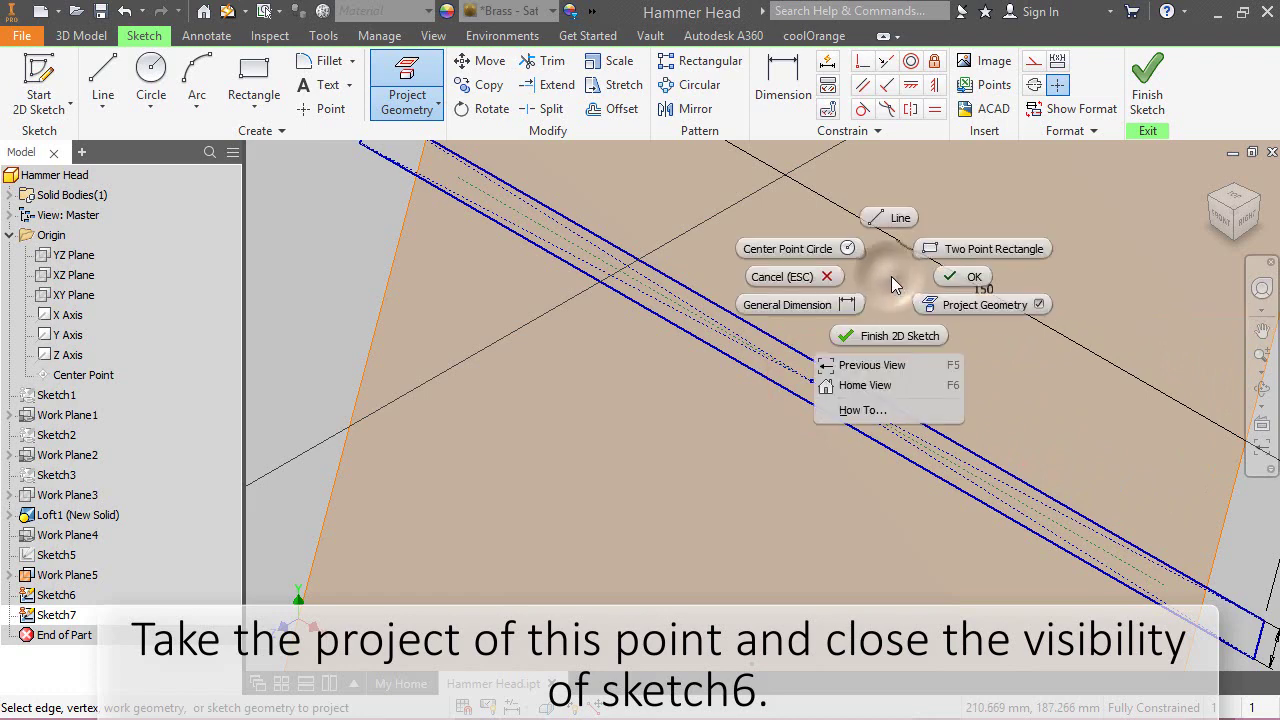
{"action": "left_click", "coordinate": [945, 280]}
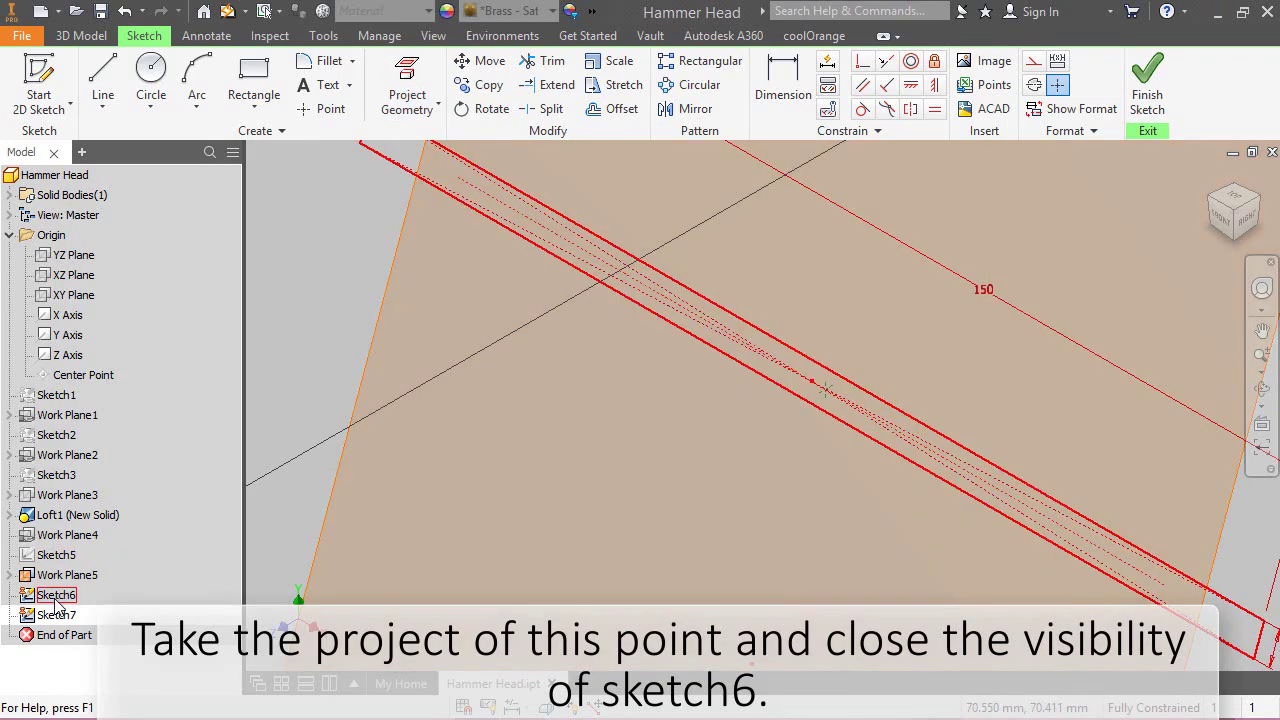
Hide Sketch6 and view Sketch7 from the Right side.
{"action": "right_click", "coordinate": [55, 600]}
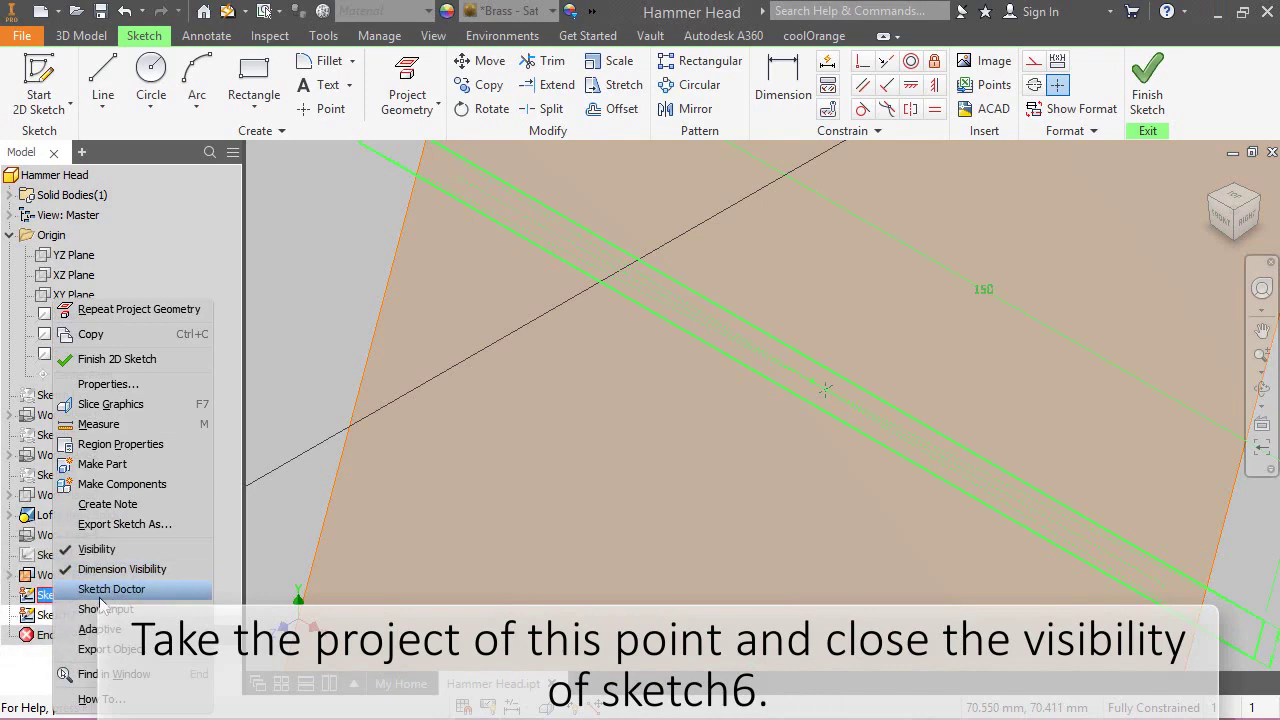
{"action": "left_click", "coordinate": [104, 556]}
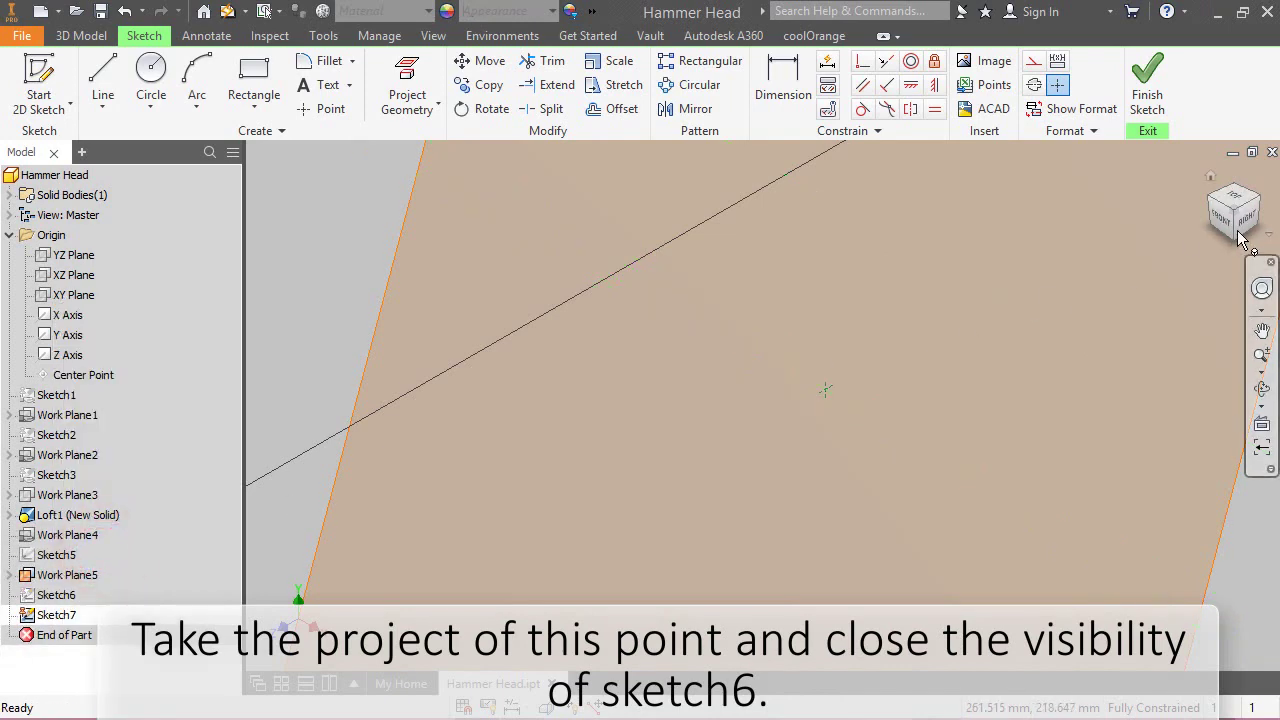
{"action": "left_click", "coordinate": [1256, 224]}
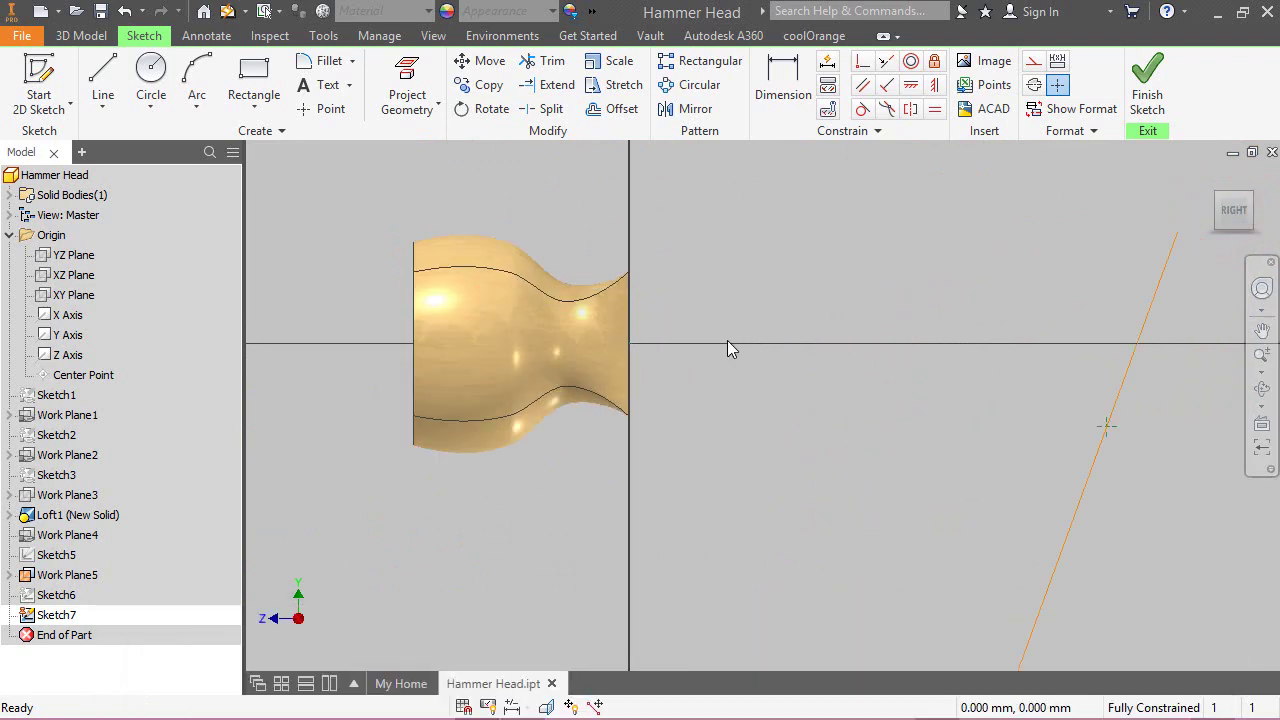
Draw a three-point arc from the sketch origin to the projected plane edge.
{"action": "left_click", "coordinate": [199, 83]}
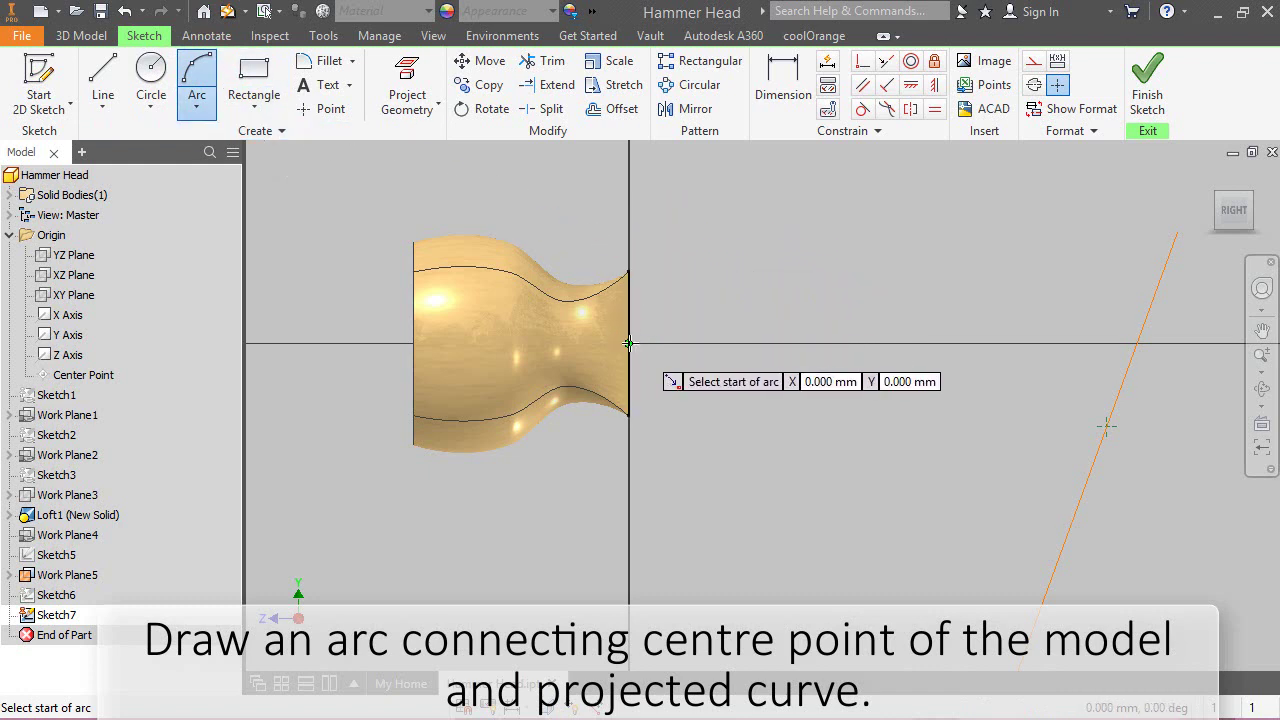
{"action": "left_click", "coordinate": [628, 343]}
{"action": "scroll", "coordinate": [628, 340], "scroll_direction": "down", "scroll_amount": 4}
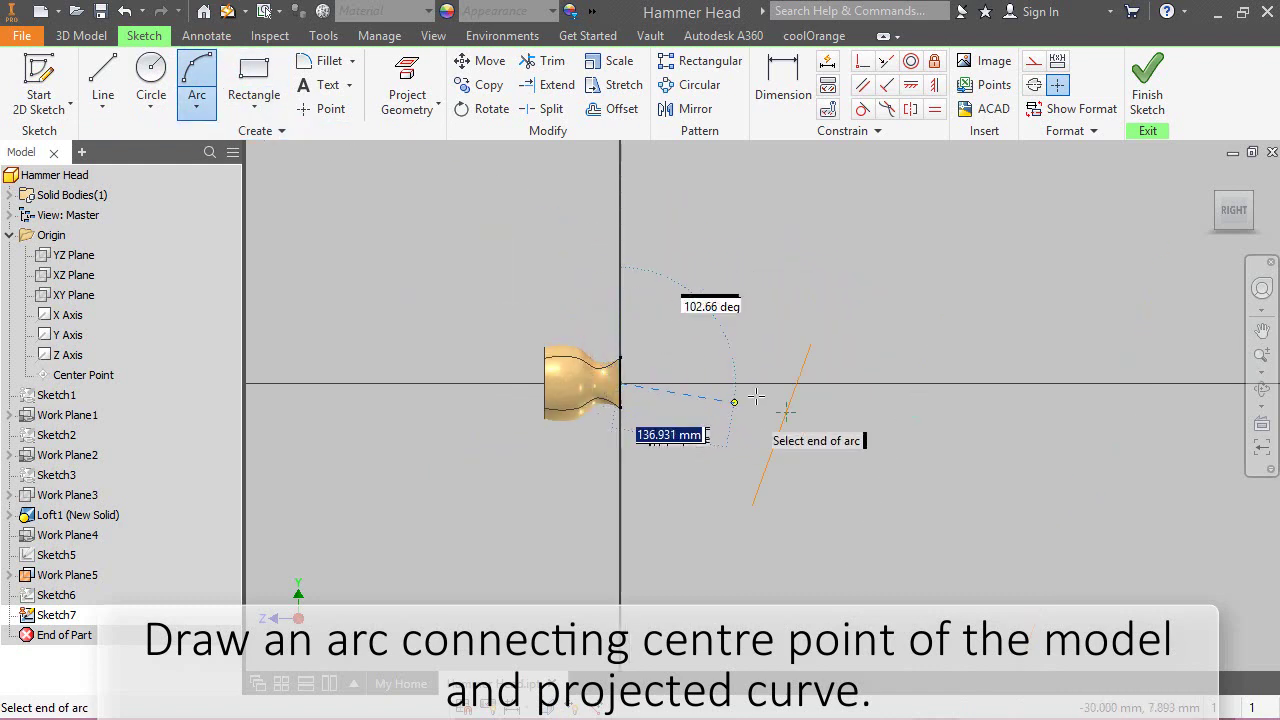
{"action": "left_click", "coordinate": [786, 410]}
{"action": "left_click", "coordinate": [764, 396]}
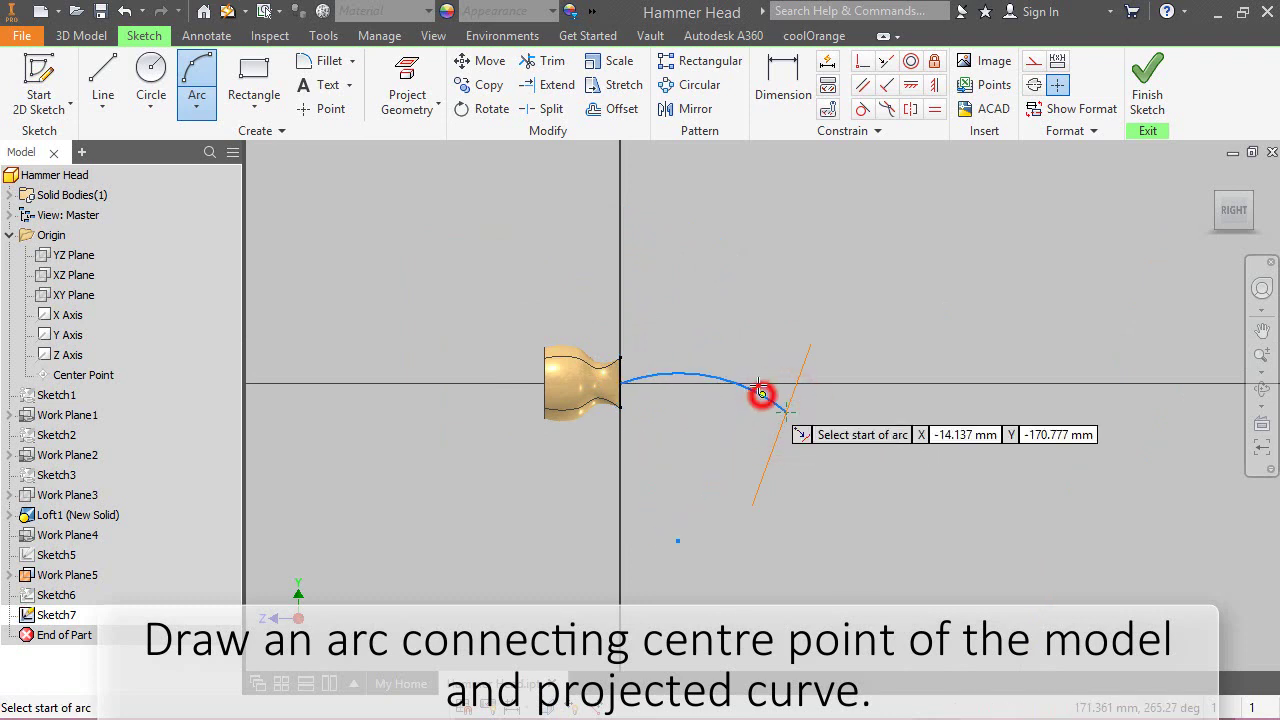
Give the arc a 550 mm radius dimension and finish Sketch7.
{"action": "right_click", "coordinate": [721, 311]}
{"action": "left_click", "coordinate": [678, 336]}
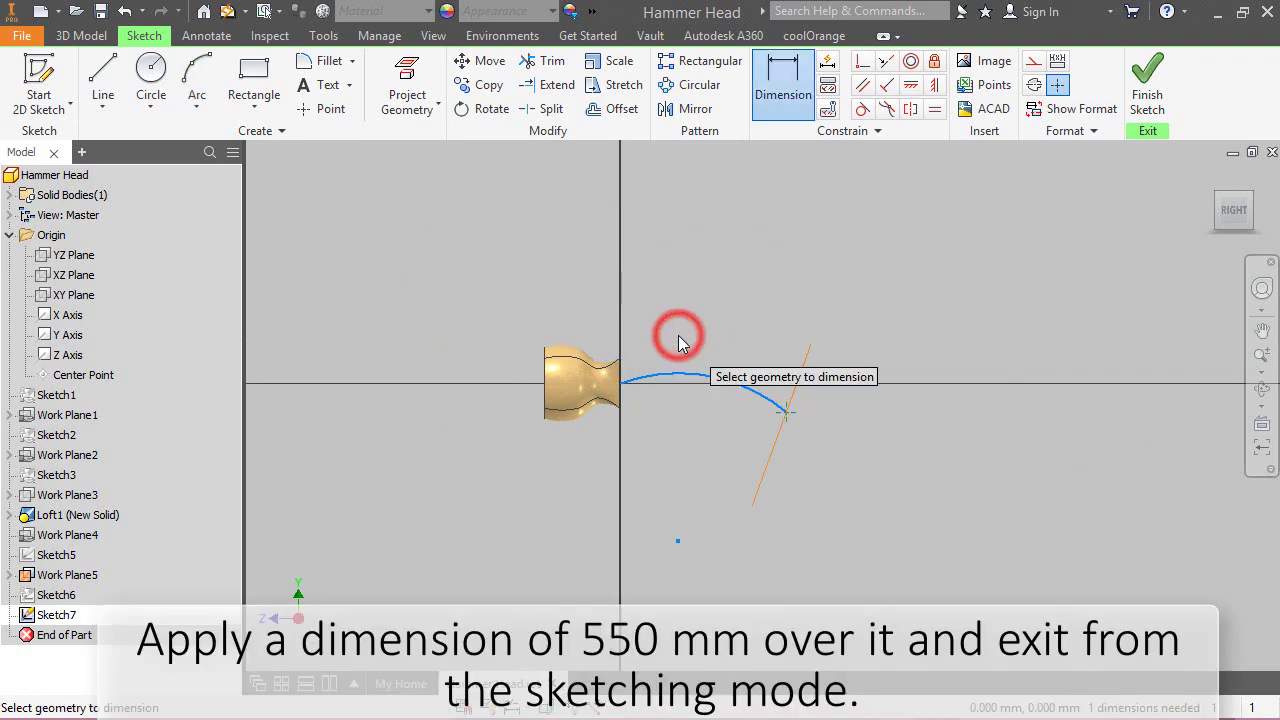
{"action": "left_click", "coordinate": [725, 378]}
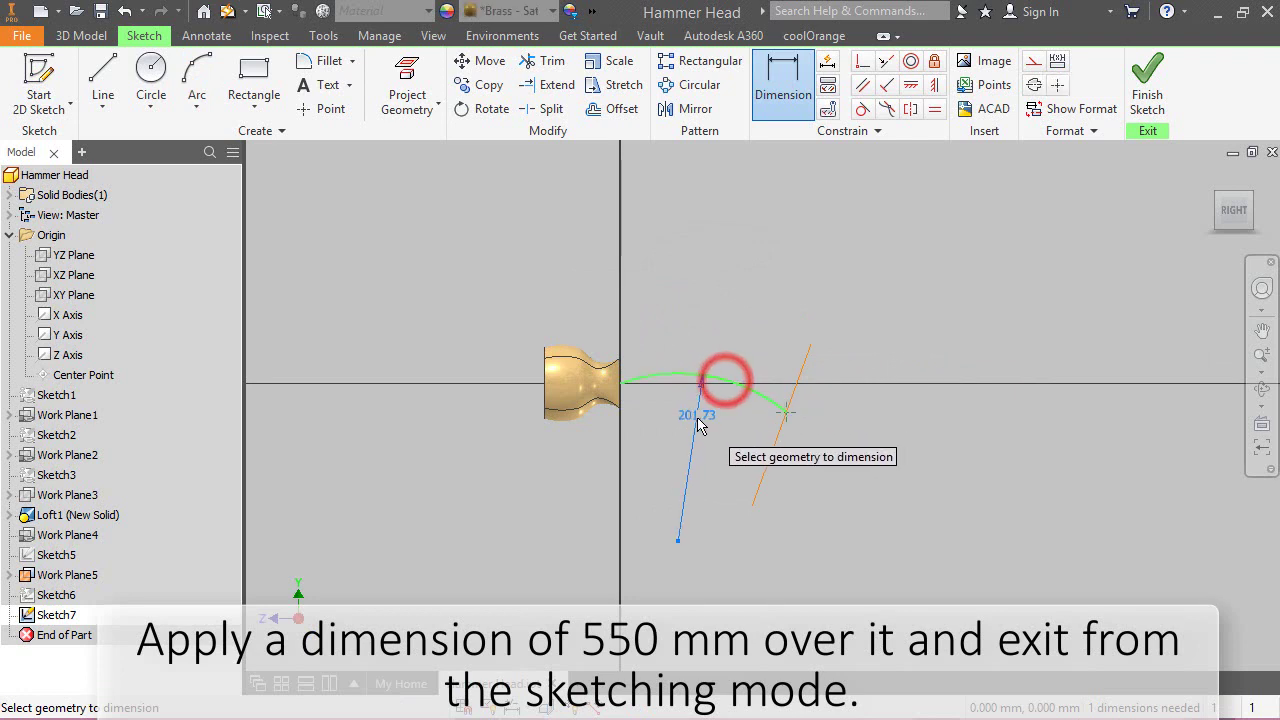
{"action": "left_click", "coordinate": [701, 416]}
{"action": "type", "text": "5"}
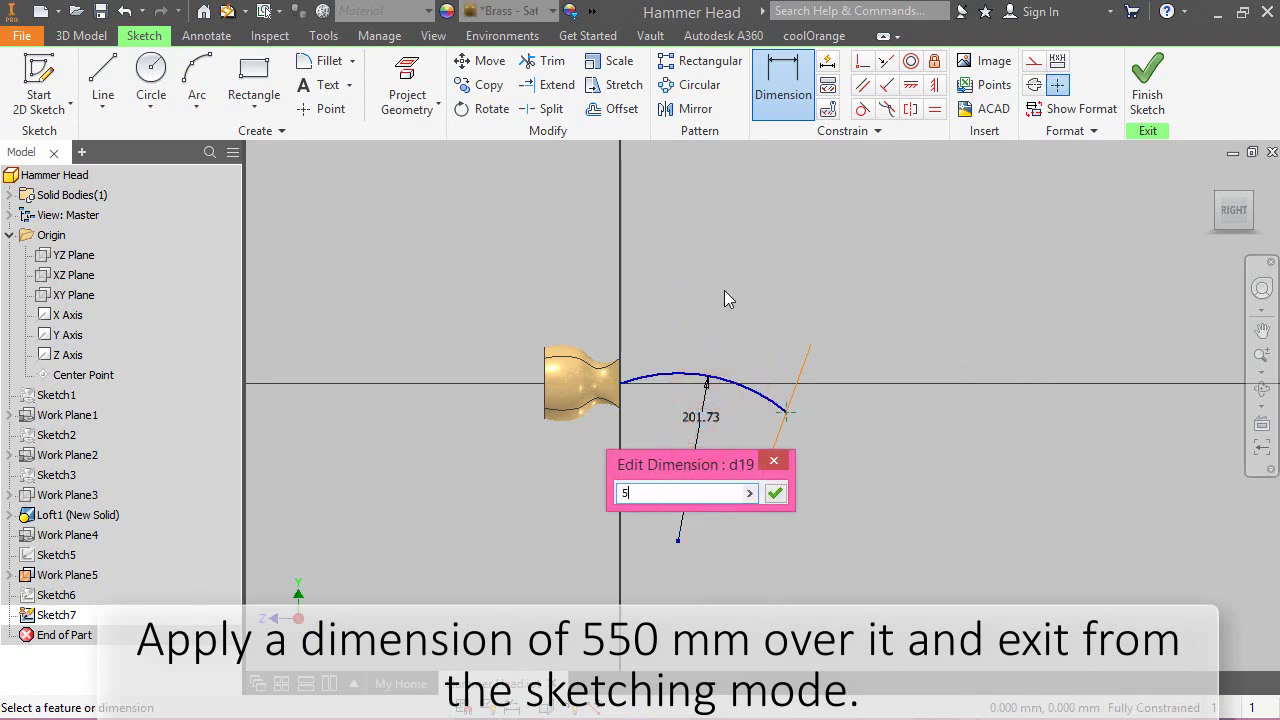
{"action": "type", "text": "50"}
{"action": "key", "text": "Return"}
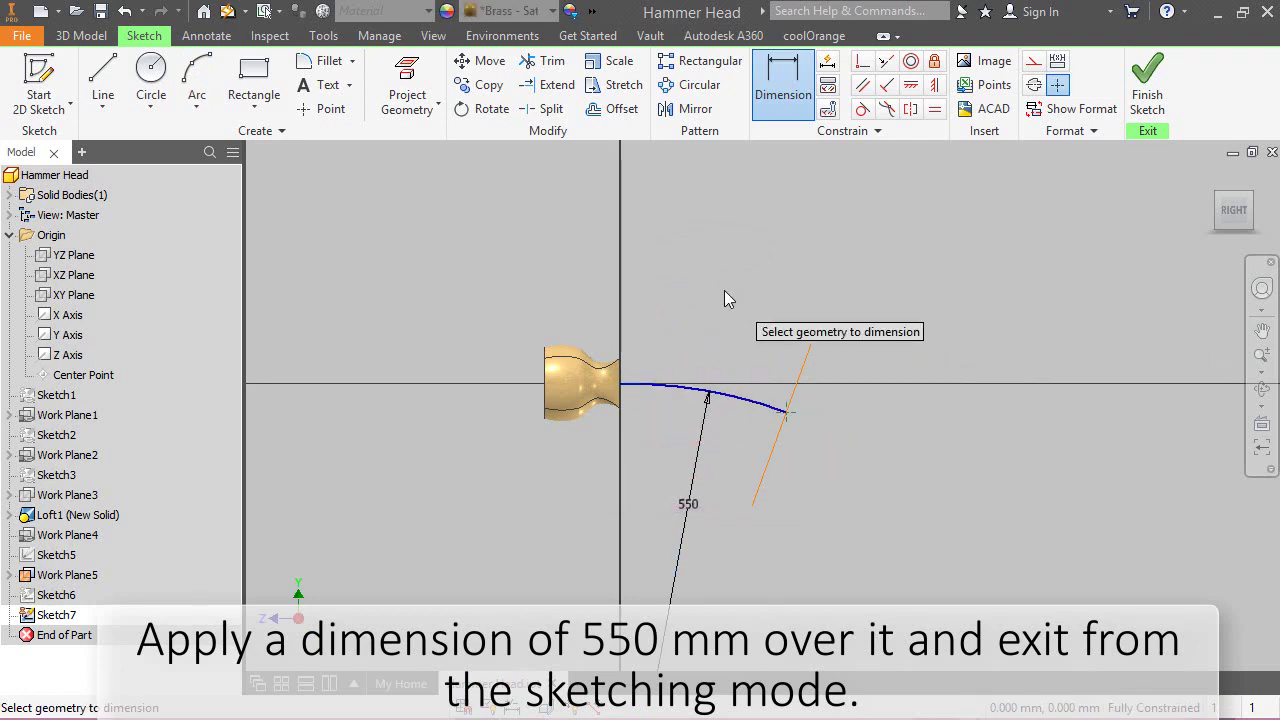
{"action": "right_click", "coordinate": [722, 244]}
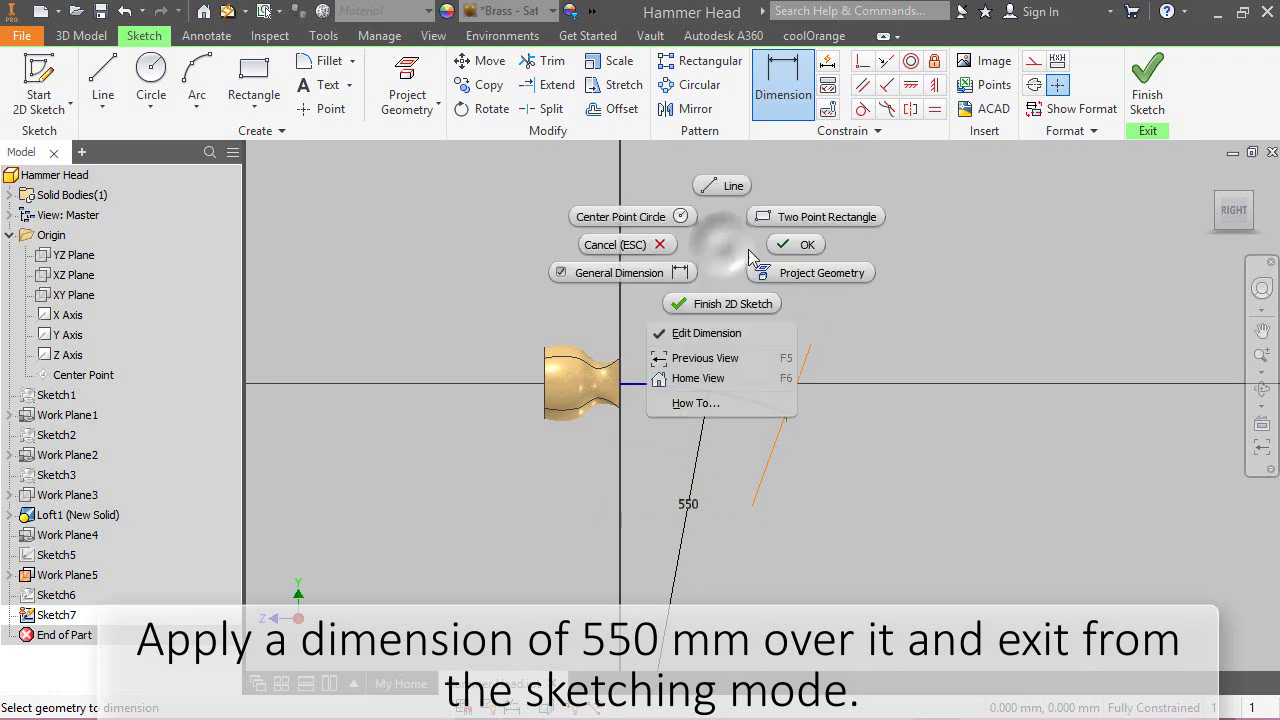
{"action": "left_click", "coordinate": [779, 249]}
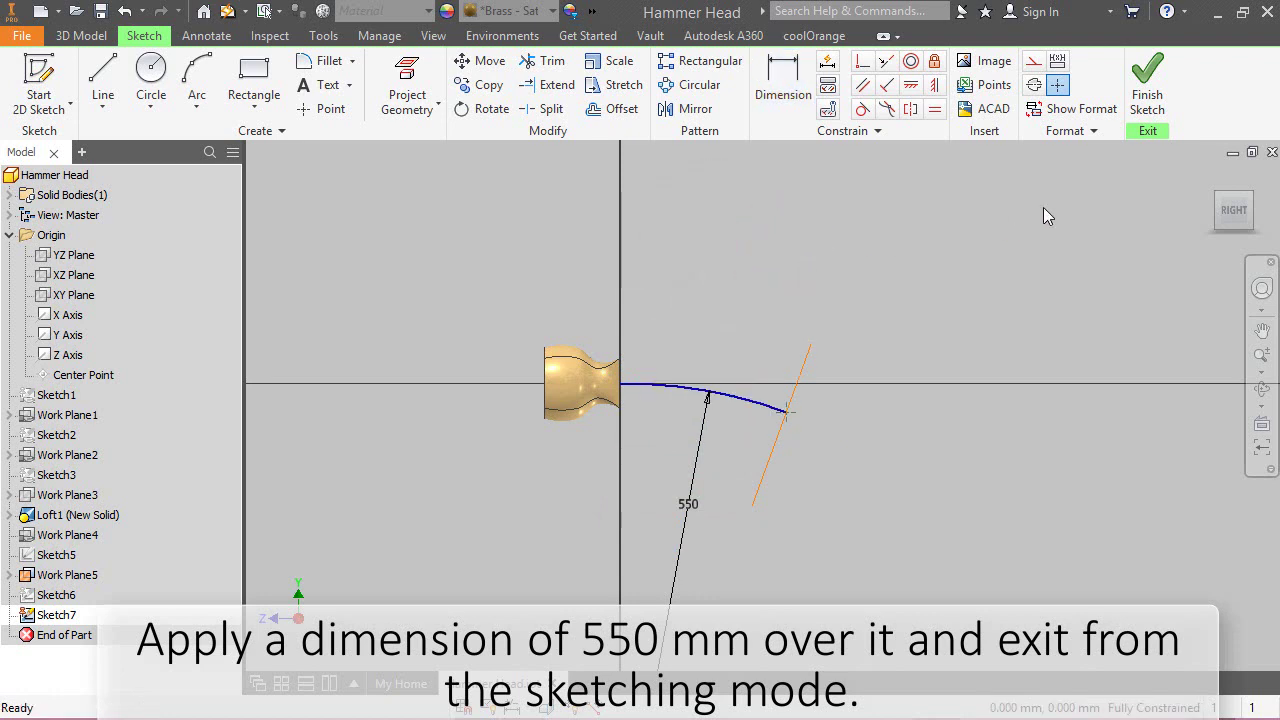
{"action": "left_click", "coordinate": [1150, 90]}
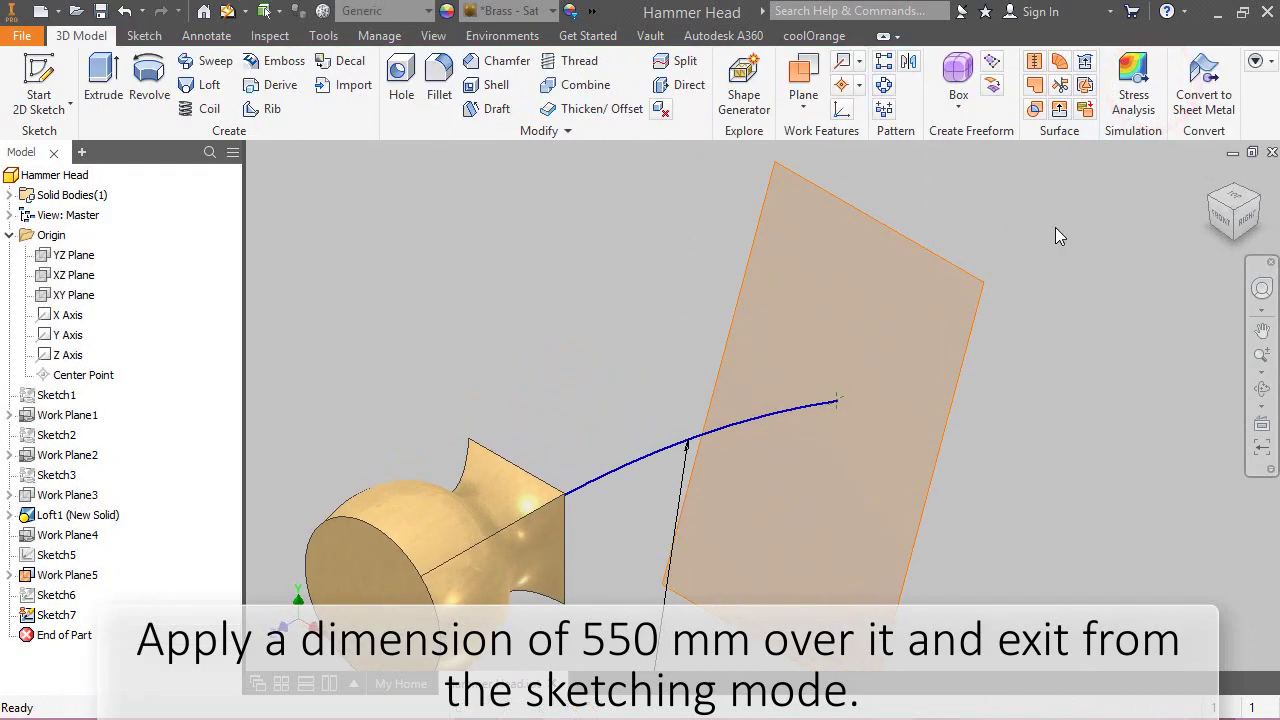
Make Sketch6's 150 × 5 strip visible again and return to the isometric home view.
{"action": "left_click", "coordinate": [1055, 227]}
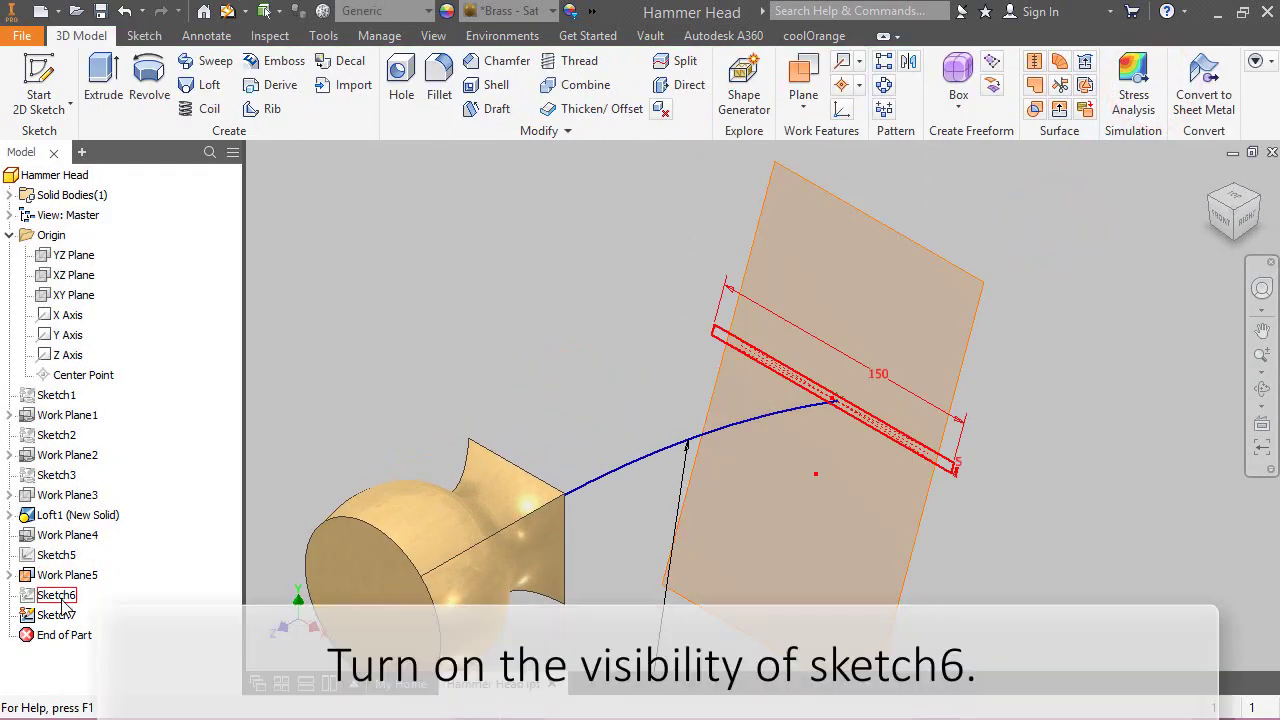
{"action": "right_click", "coordinate": [62, 598]}
{"action": "left_click", "coordinate": [113, 510]}
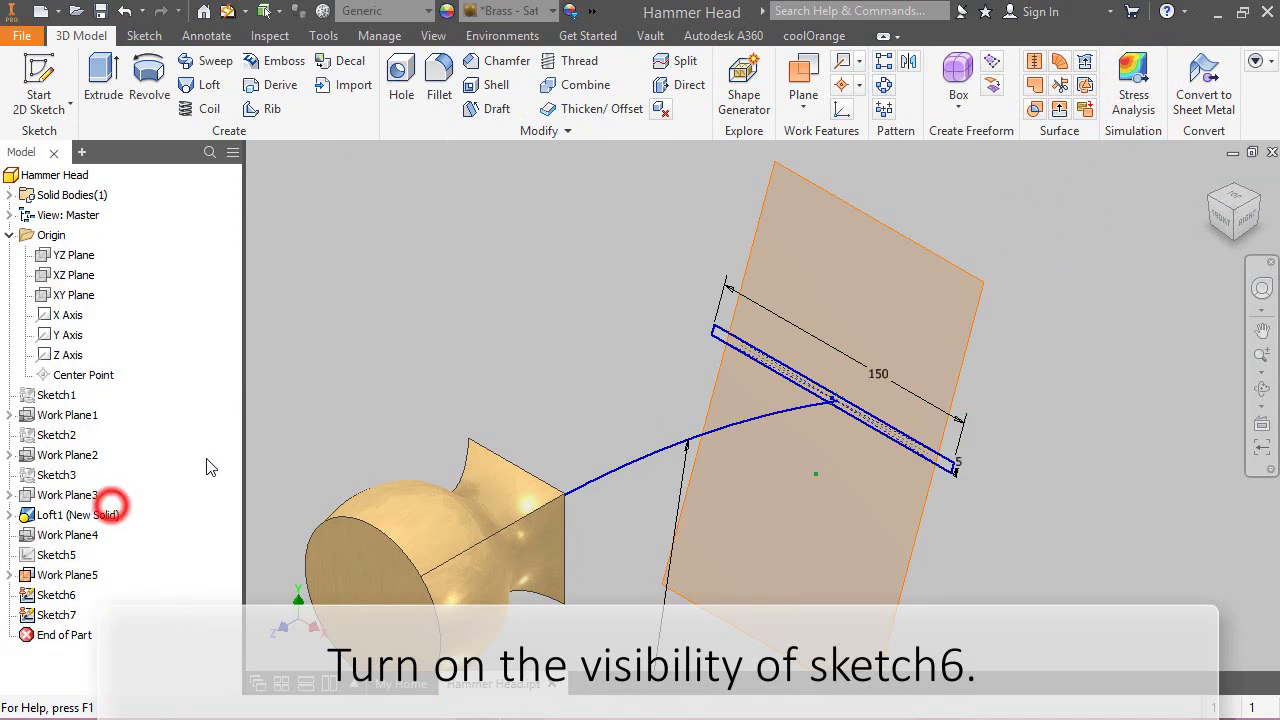
{"action": "left_click", "coordinate": [433, 342]}
{"action": "scroll", "coordinate": [855, 389], "scroll_direction": "down", "scroll_amount": 5}
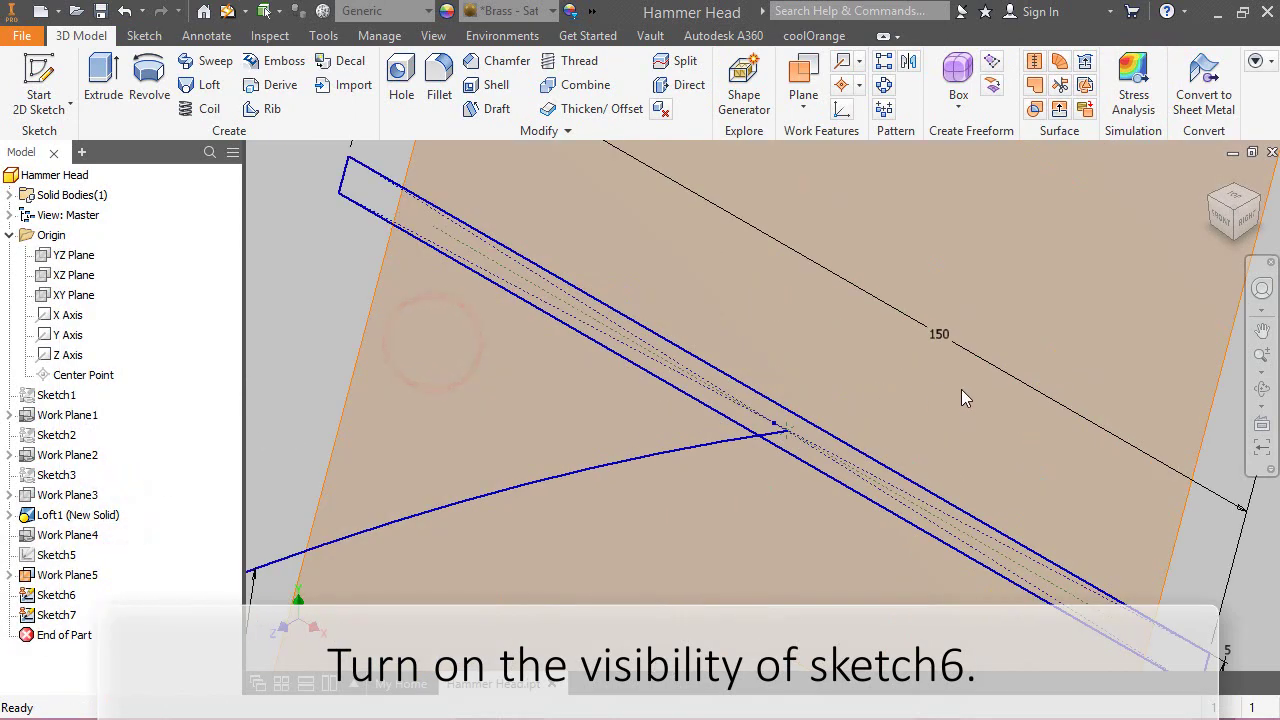
{"action": "scroll", "coordinate": [1053, 382], "scroll_direction": "up", "scroll_amount": 2}
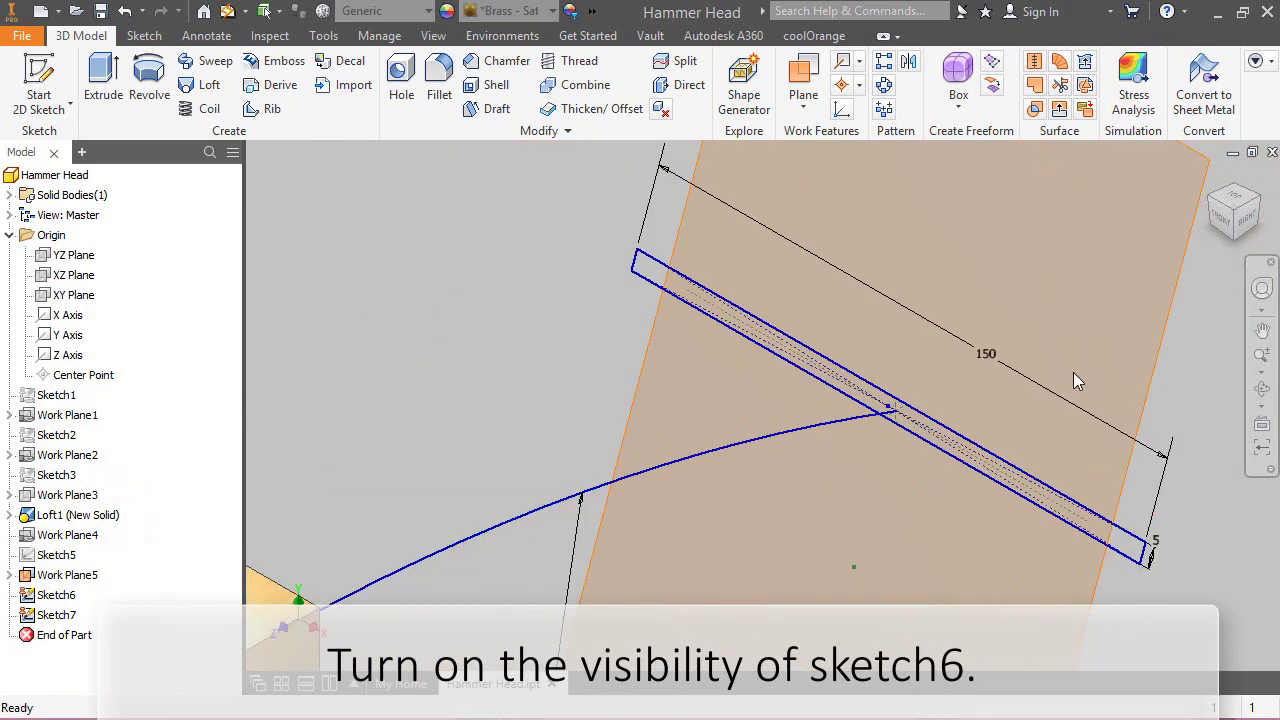
{"action": "left_click", "coordinate": [1259, 198]}
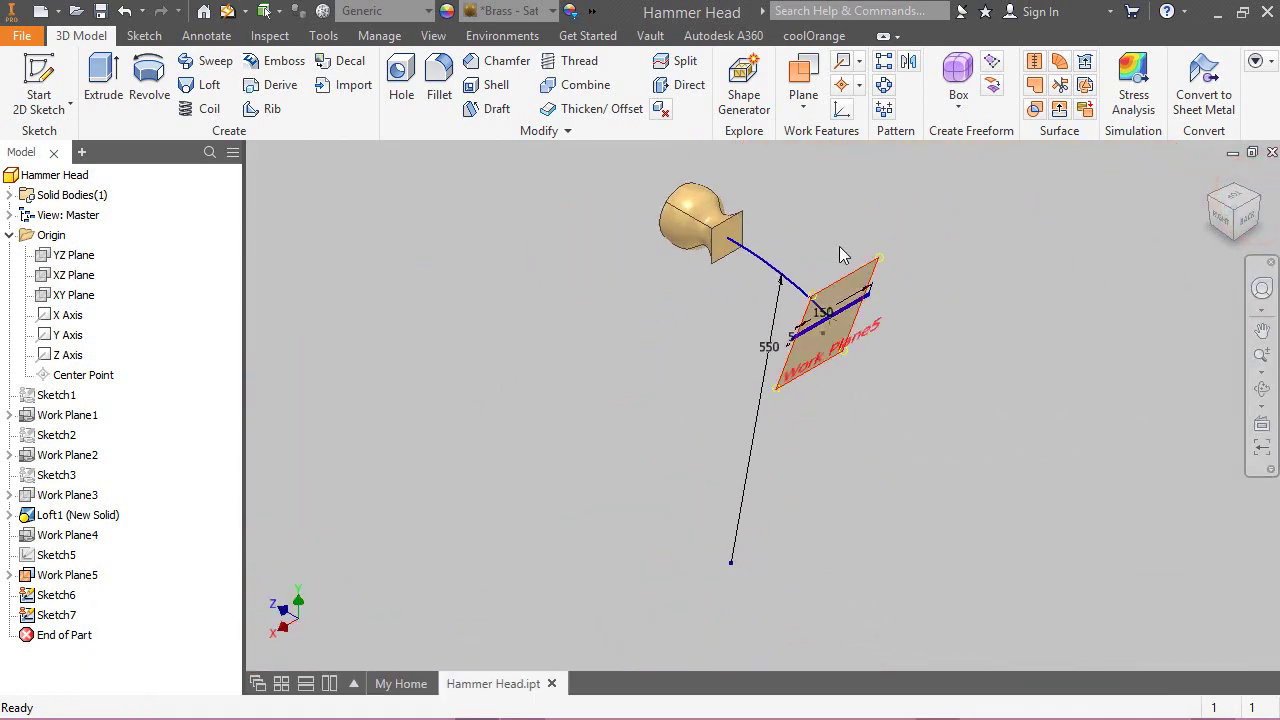
{"action": "scroll", "coordinate": [788, 226], "scroll_direction": "down", "scroll_amount": 3}
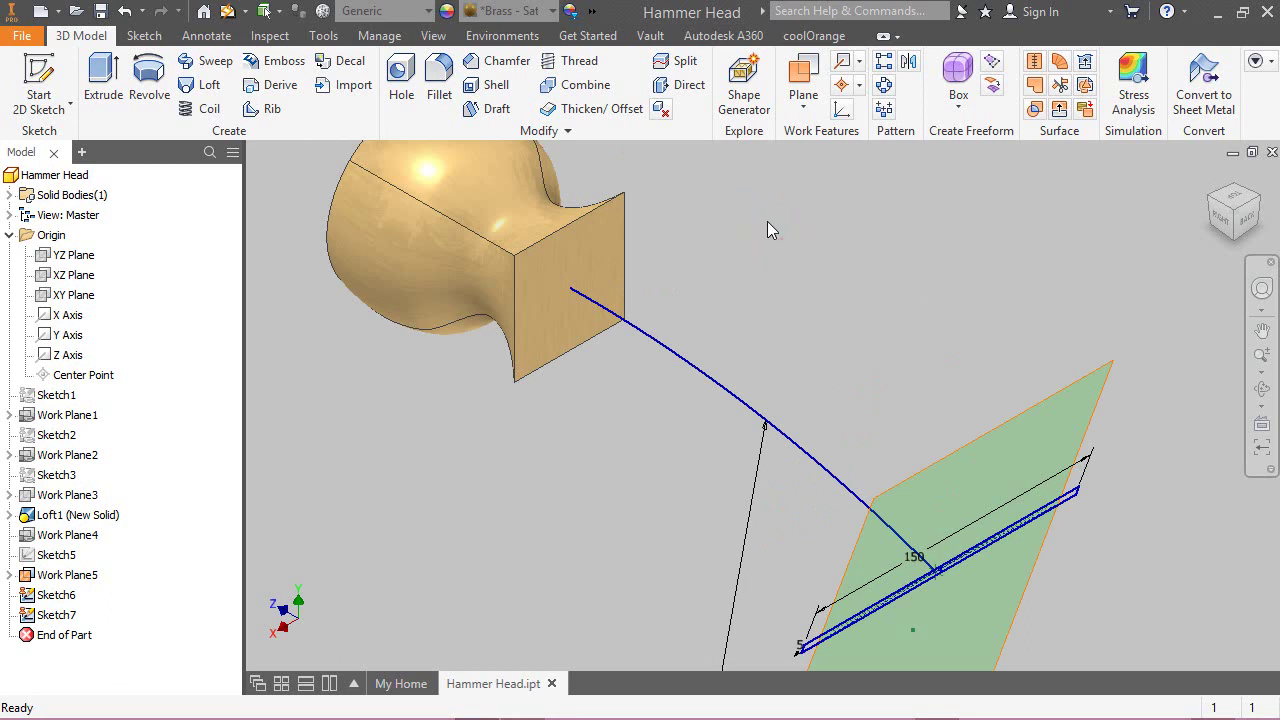
Start a loft using Sketch6 and the box's end face as its two sections.
{"action": "left_click", "coordinate": [210, 85]}
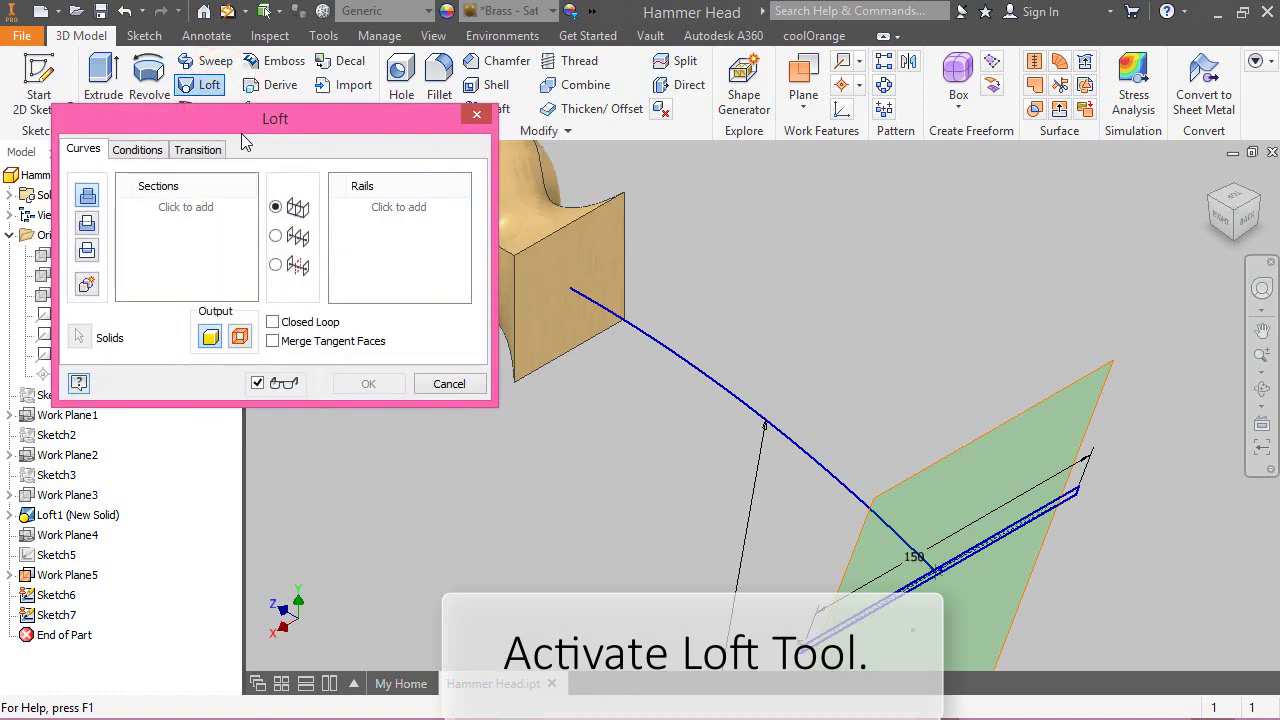
{"action": "left_click_drag", "start_coordinate": [240, 133], "coordinate": [212, 157]}
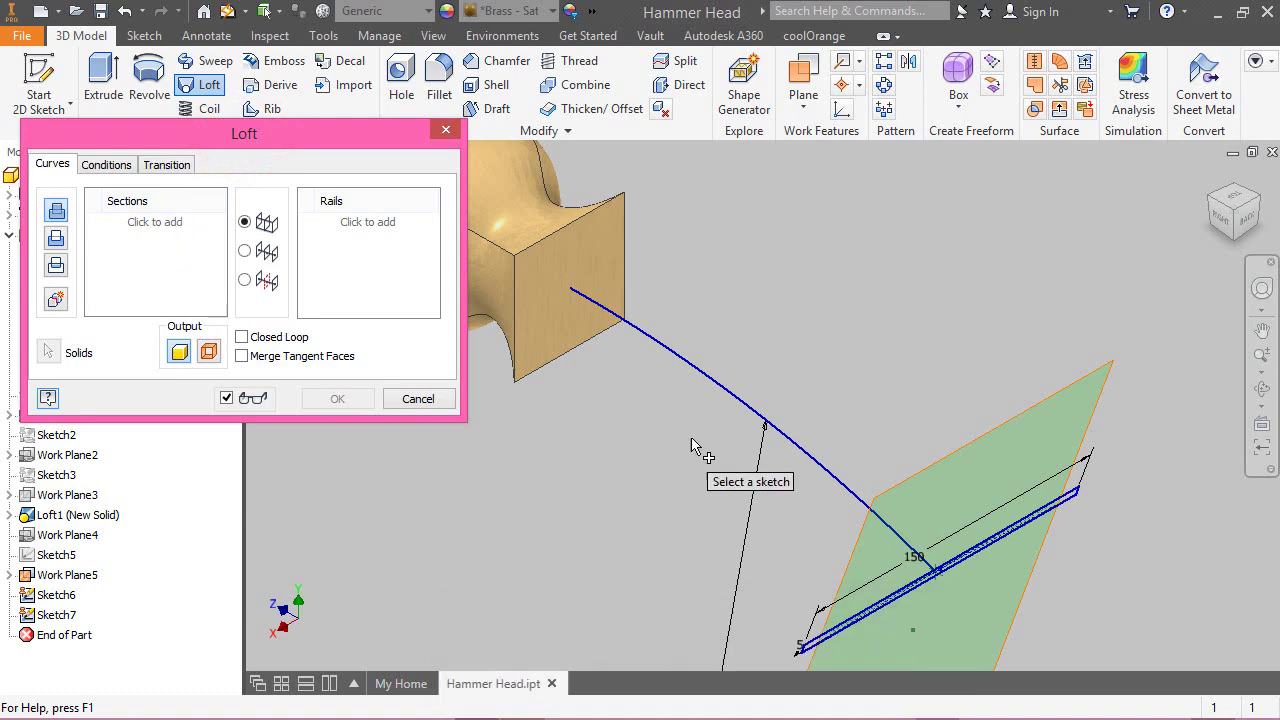
{"action": "left_click", "coordinate": [1076, 497]}
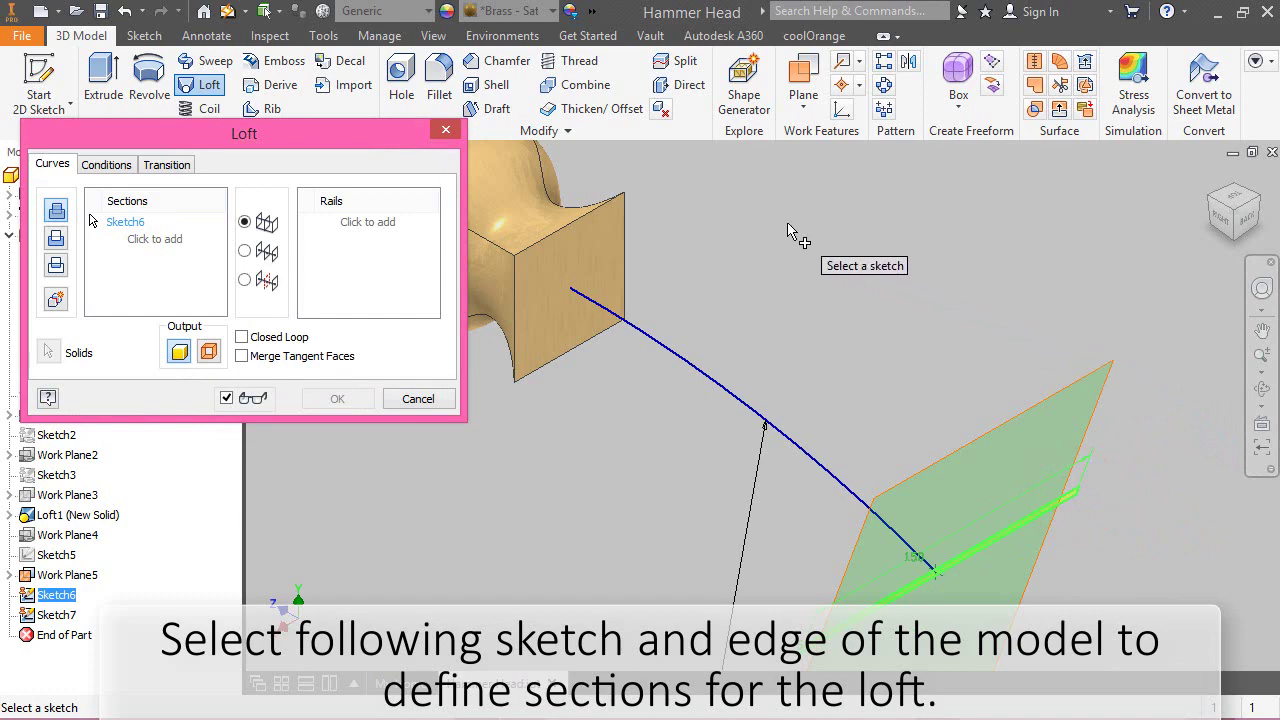
{"action": "left_click", "coordinate": [623, 238]}
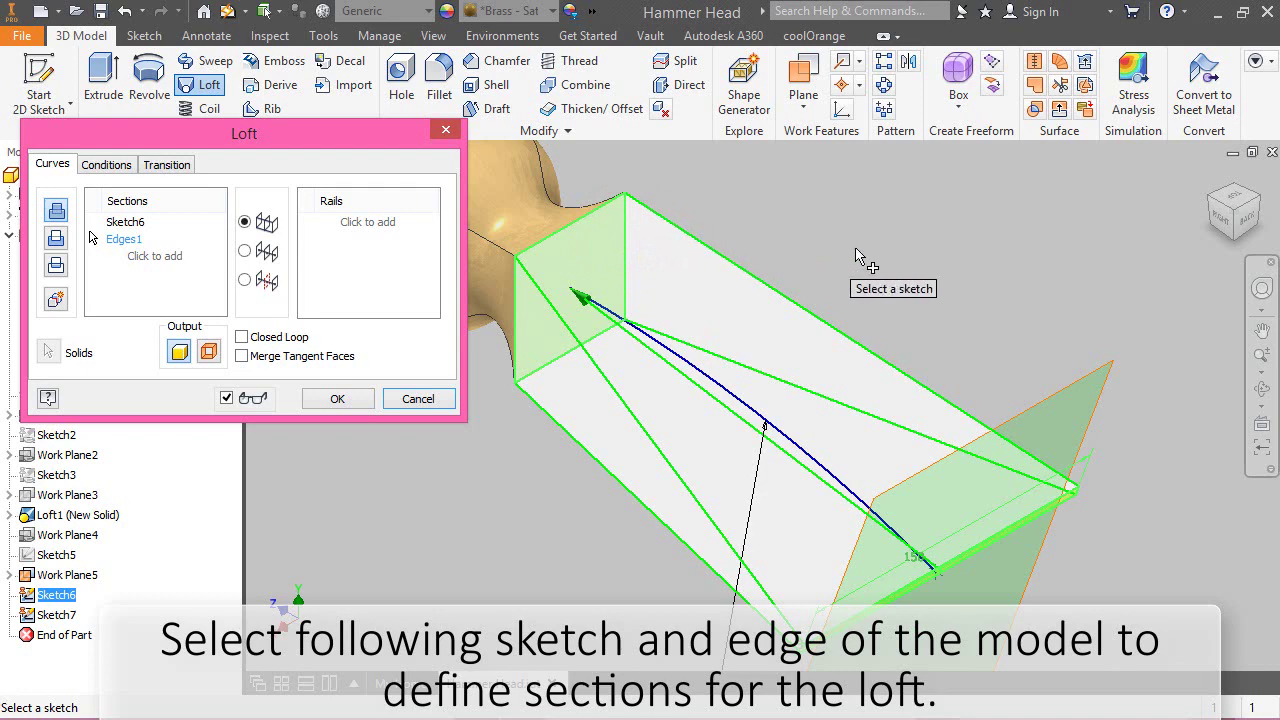
Use the Sketch7 arc as the loft's centre line rail and create Loft2.
{"action": "left_click", "coordinate": [1219, 218]}
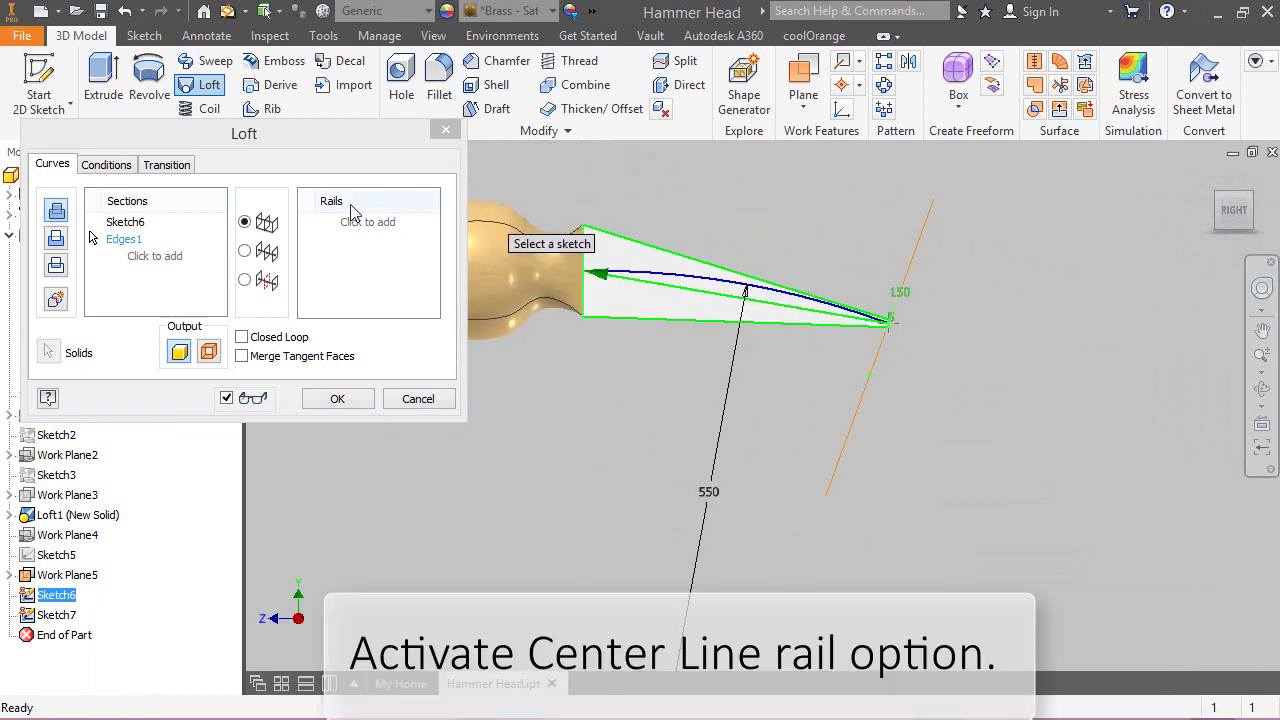
{"action": "left_click", "coordinate": [290, 245]}
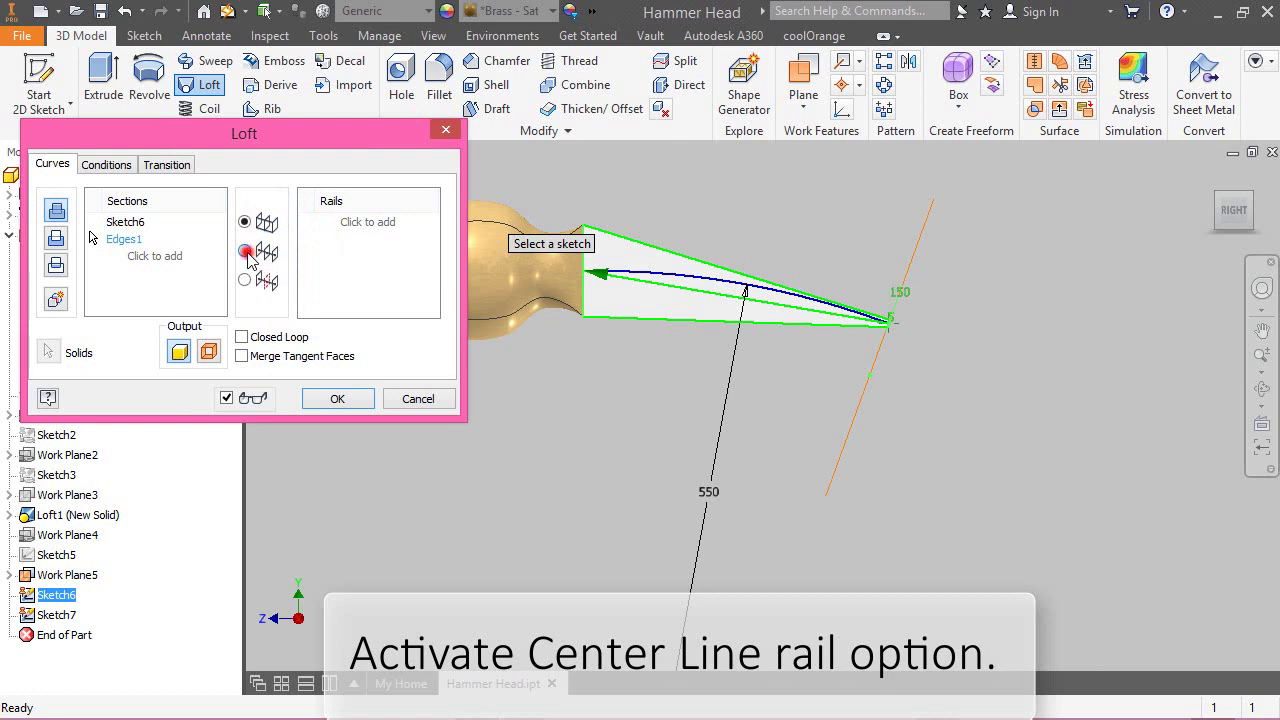
{"action": "left_click", "coordinate": [246, 252]}
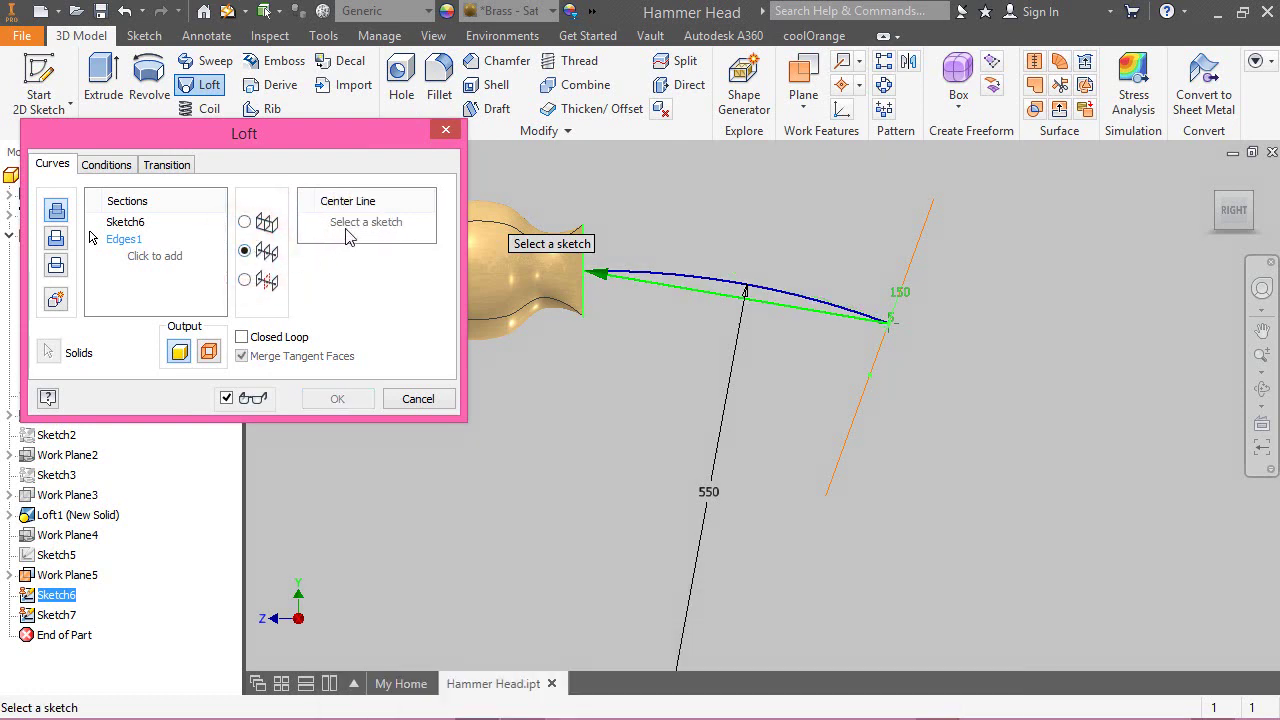
{"action": "left_click", "coordinate": [703, 281]}
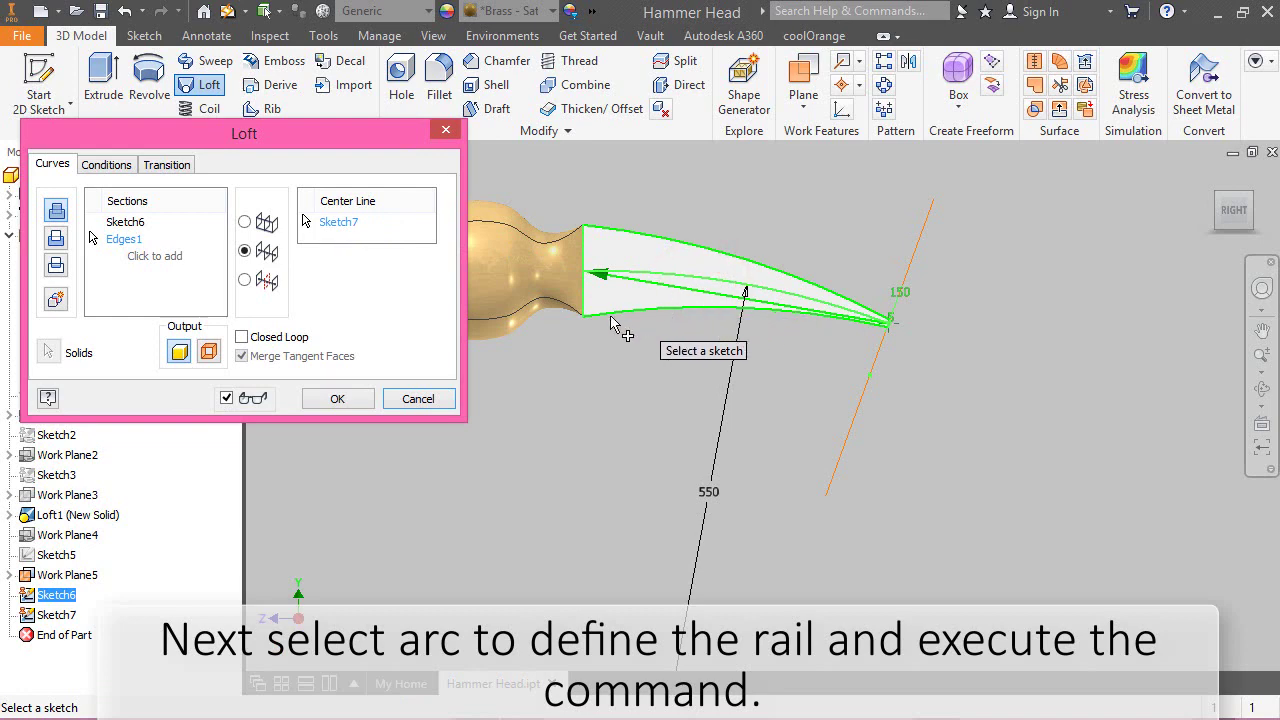
{"action": "left_click", "coordinate": [338, 399]}
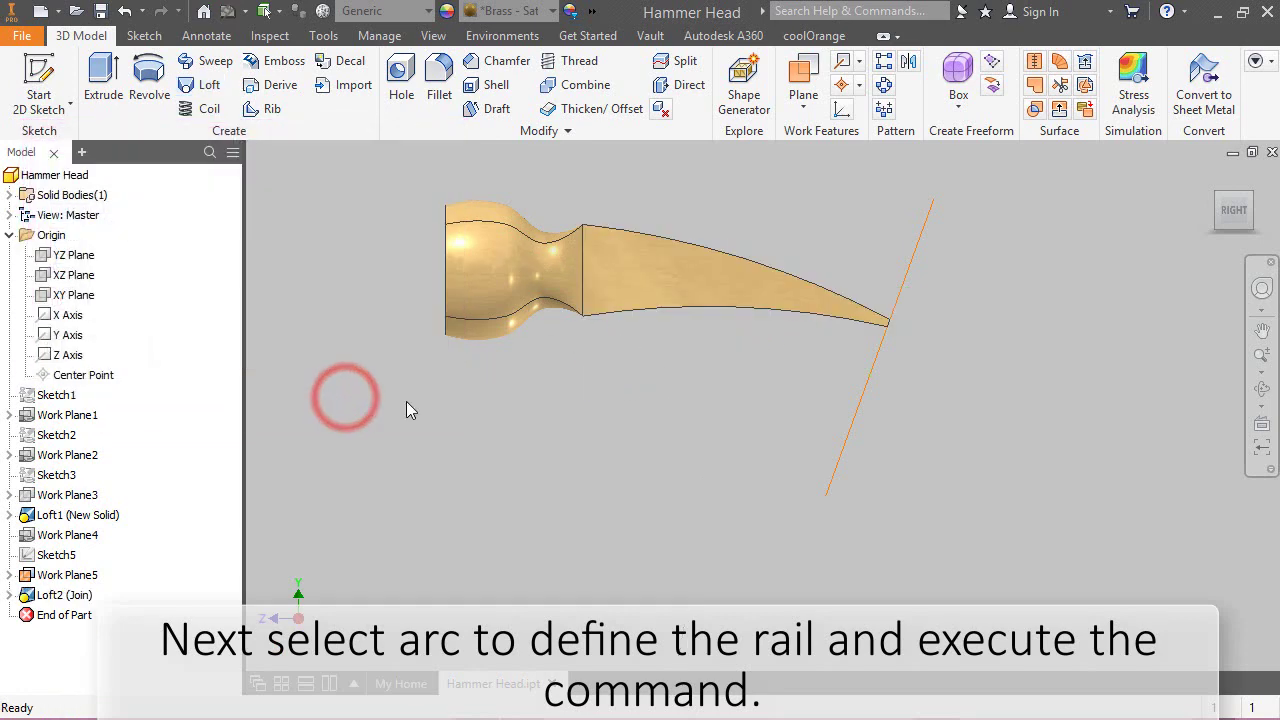
Hide Work Plane5 and orbit the finished hammer head to inspect it.
{"action": "left_click", "coordinate": [1218, 199]}
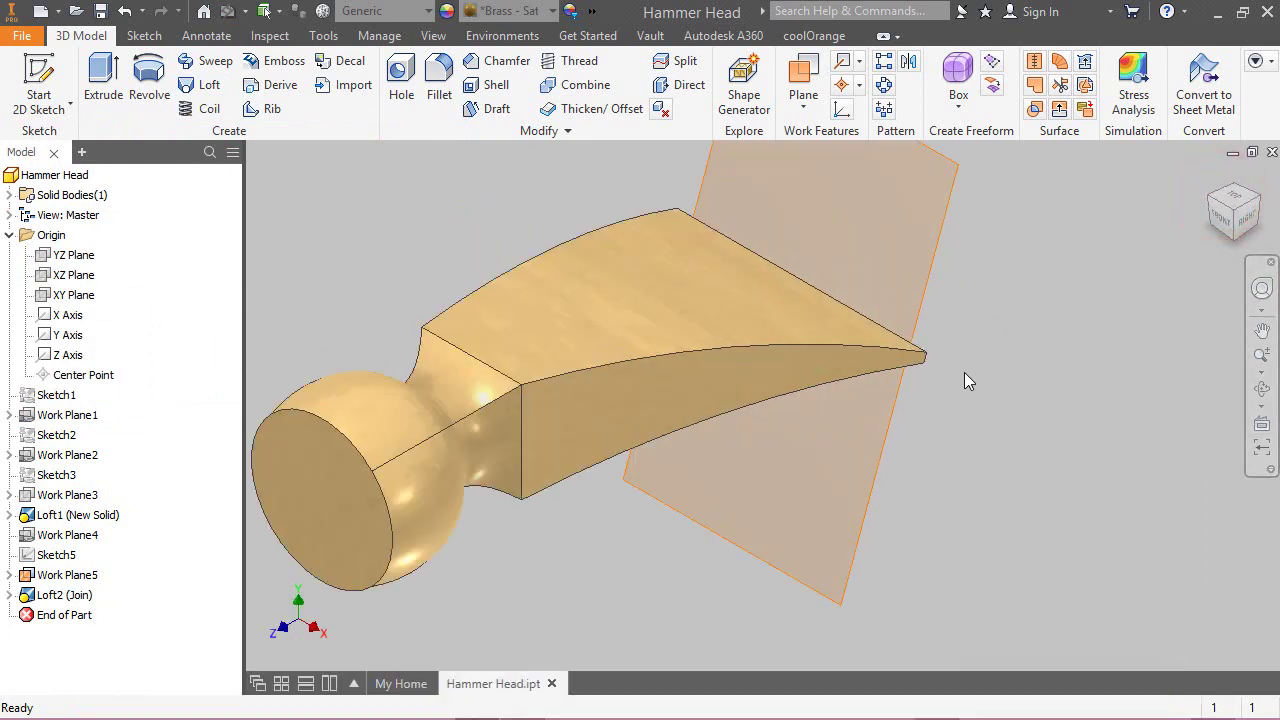
{"action": "scroll", "coordinate": [965, 386], "scroll_direction": "down", "scroll_amount": 3}
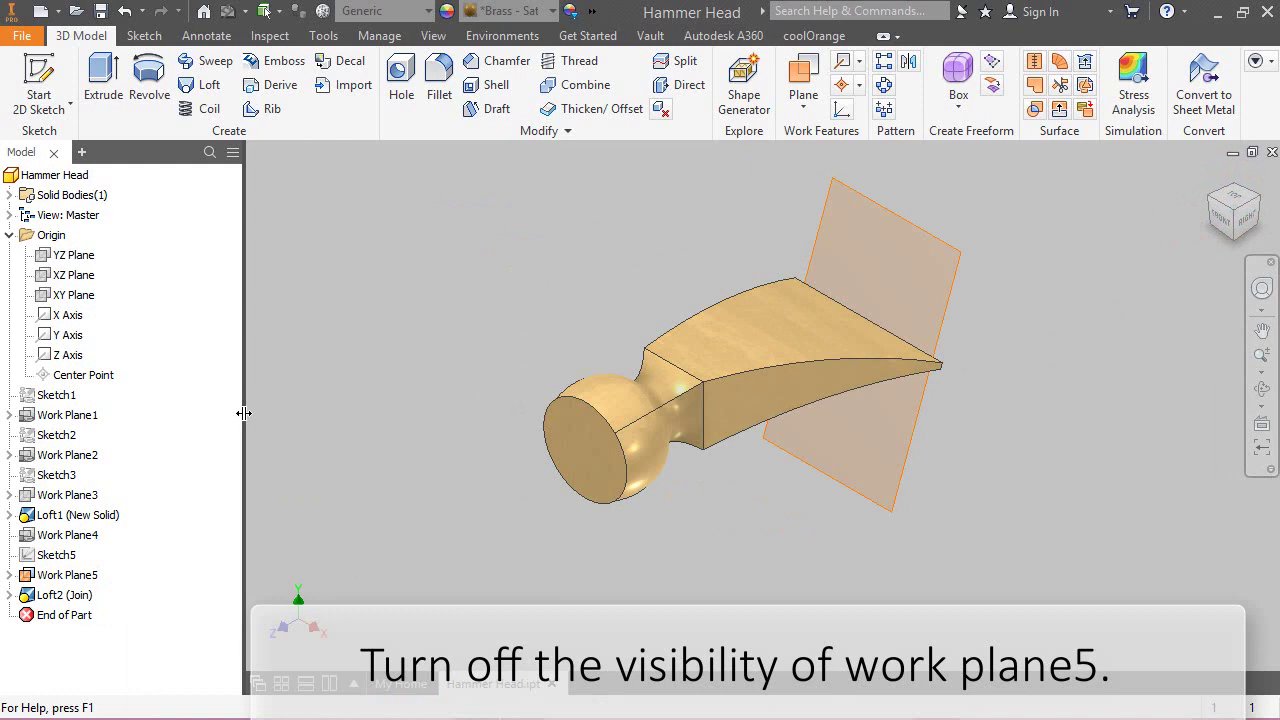
{"action": "right_click", "coordinate": [97, 578]}
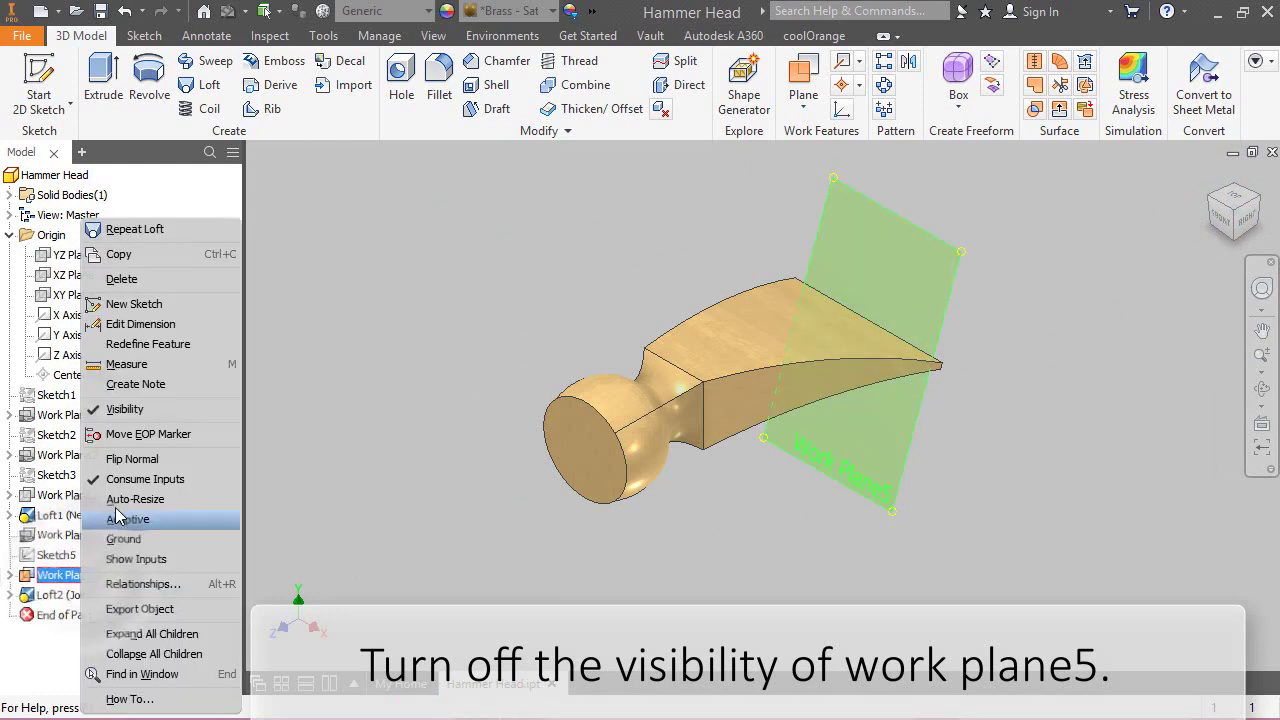
{"action": "left_click", "coordinate": [130, 410]}
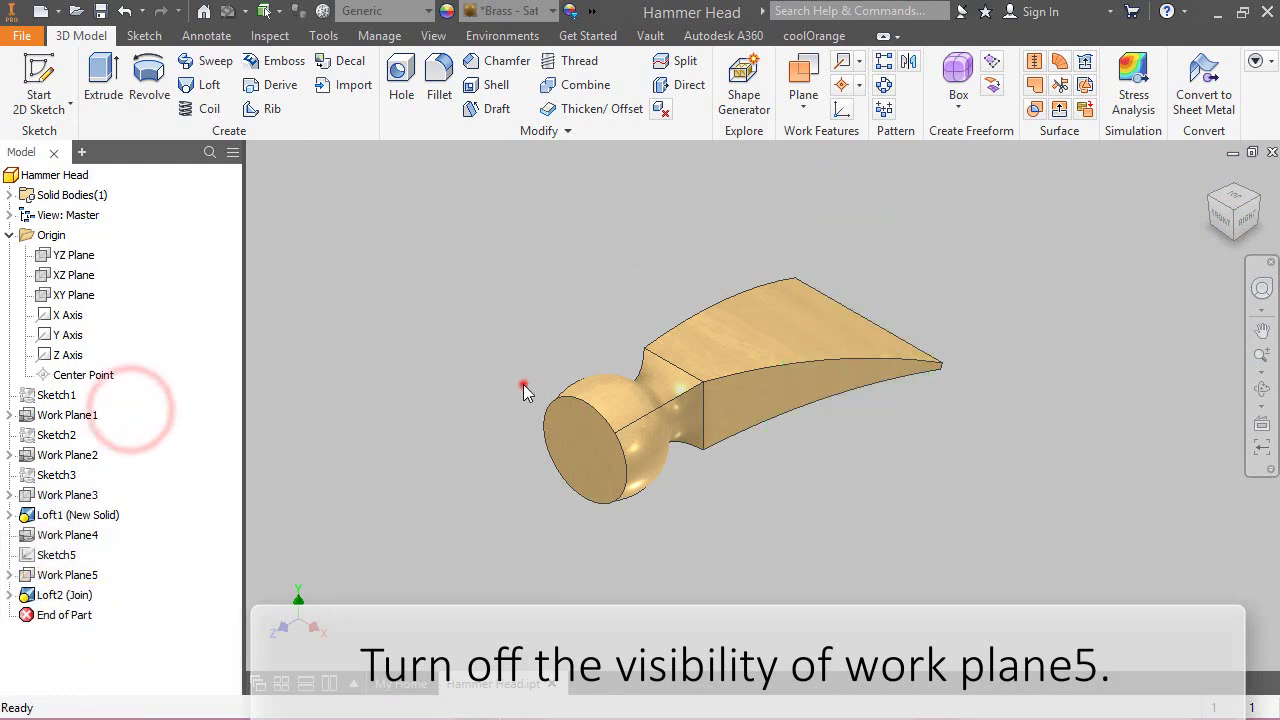
{"action": "left_click", "coordinate": [523, 384]}
{"action": "scroll", "coordinate": [717, 376], "scroll_direction": "up", "scroll_amount": 3}
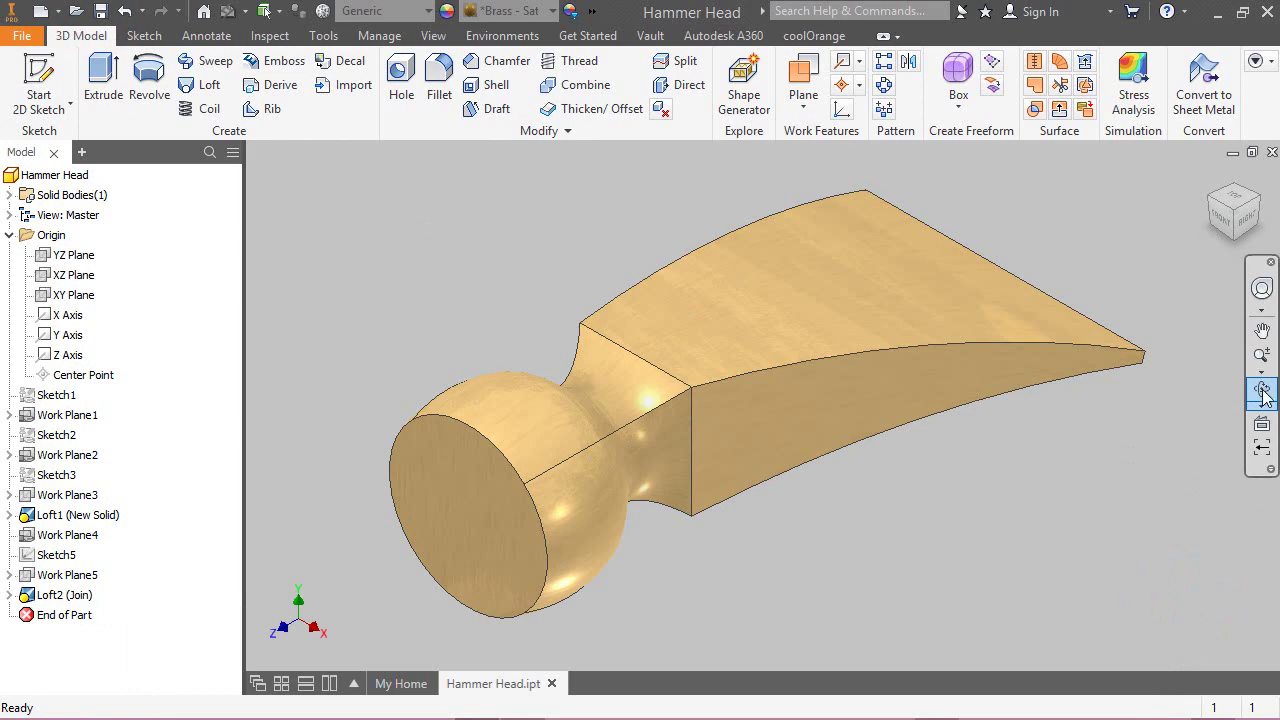
{"action": "left_click", "coordinate": [1261, 291]}
{"action": "left_click", "coordinate": [1049, 370]}
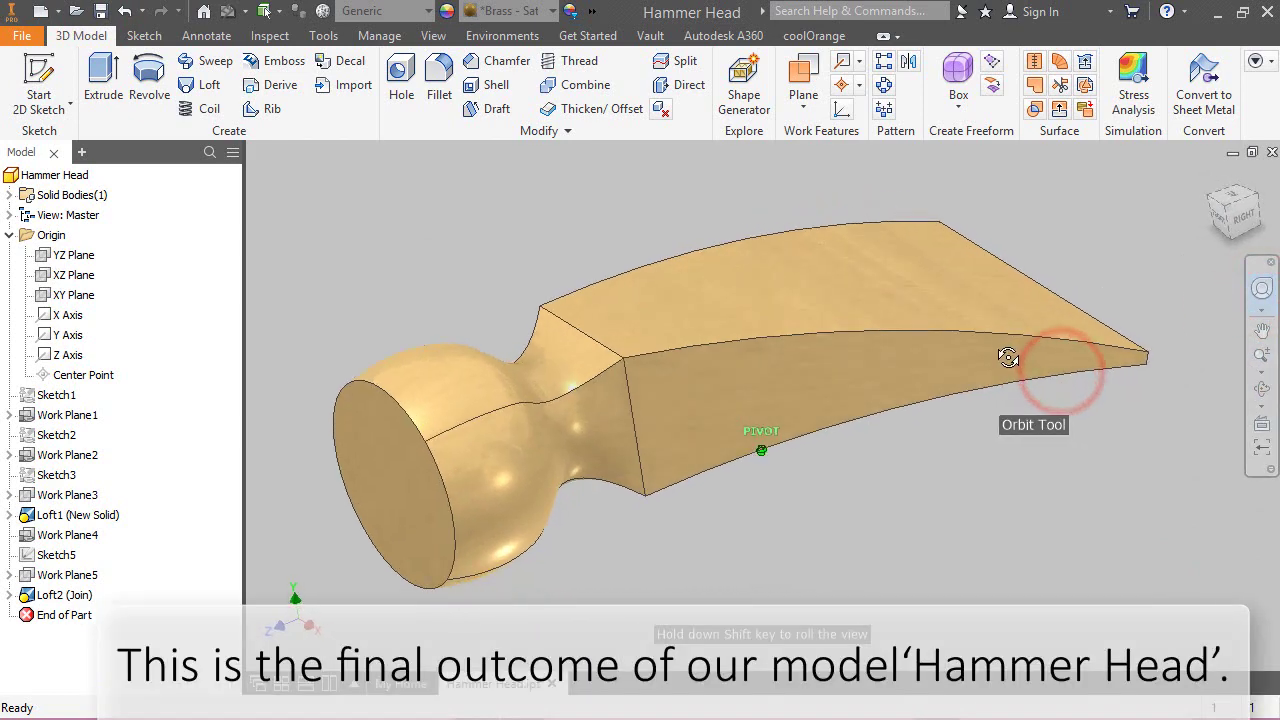